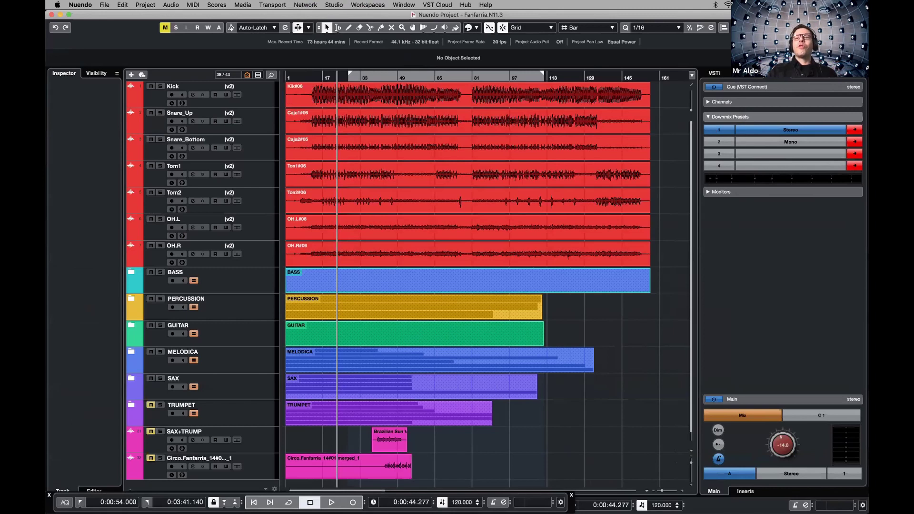
Show the MixConsole in the lower zone of the project window
{"action": "key", "text": "alt+F3"}
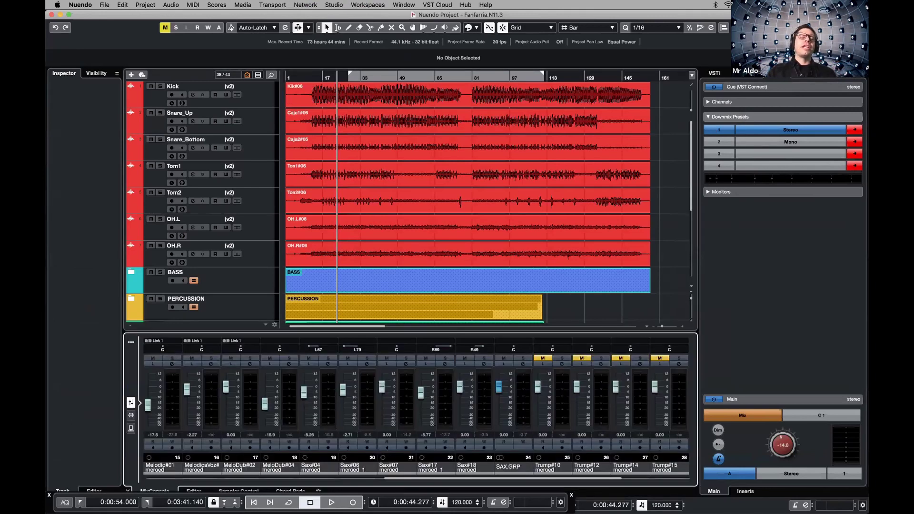
{"action": "key", "text": "alt+F3"}
{"action": "key", "text": "alt+F3"}
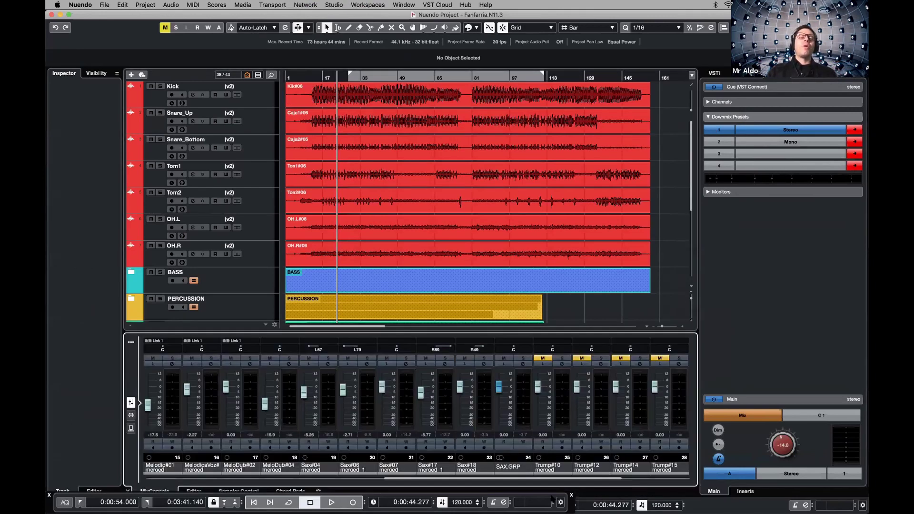
View the separate full MixConsole window, return to the project, and toggle the lower zone off and on
{"action": "key", "text": "F3"}
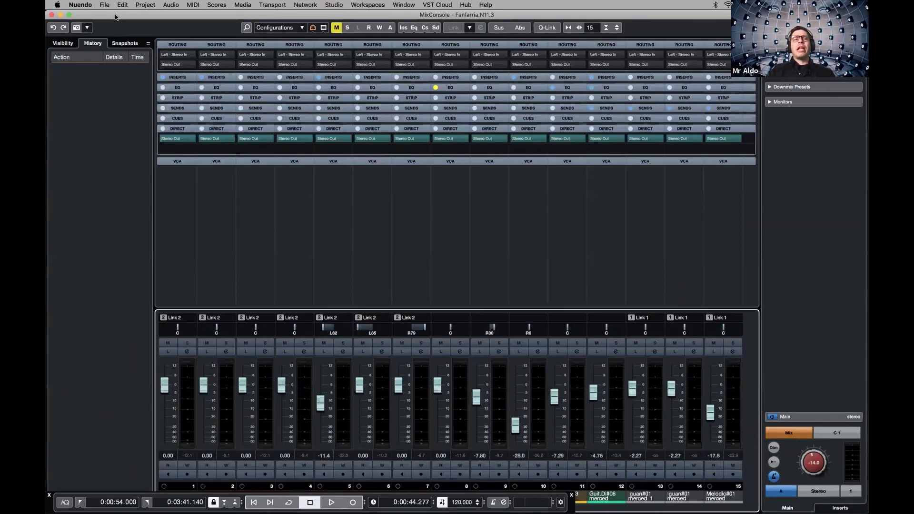
{"action": "key", "text": "F3"}
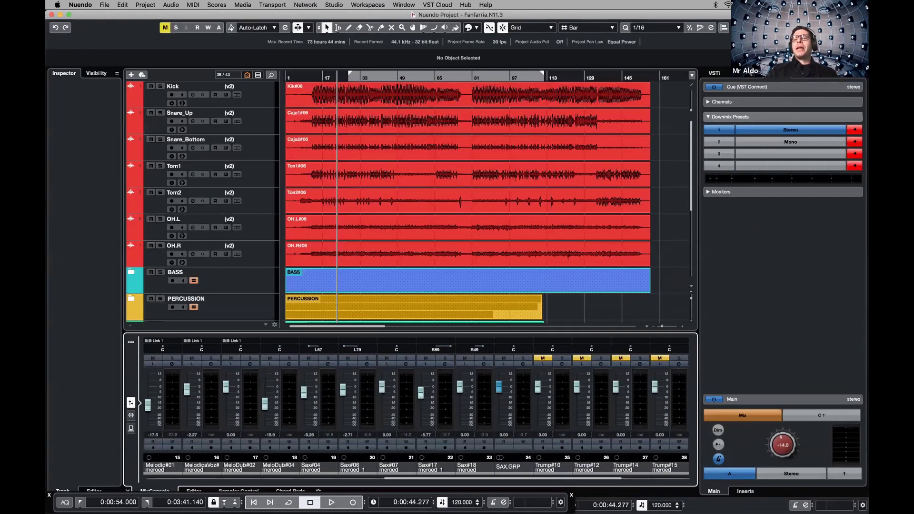
{"action": "left_click", "coordinate": [724, 27]}
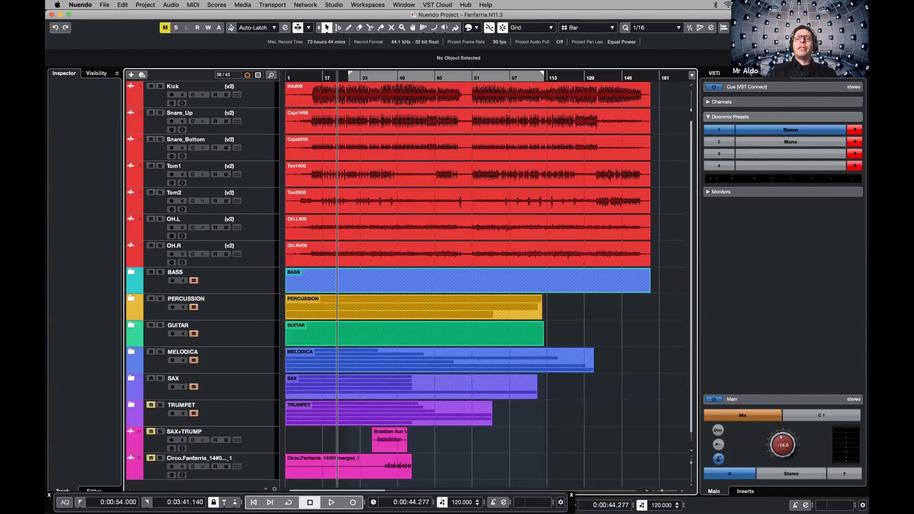
{"action": "left_click", "coordinate": [724, 27]}
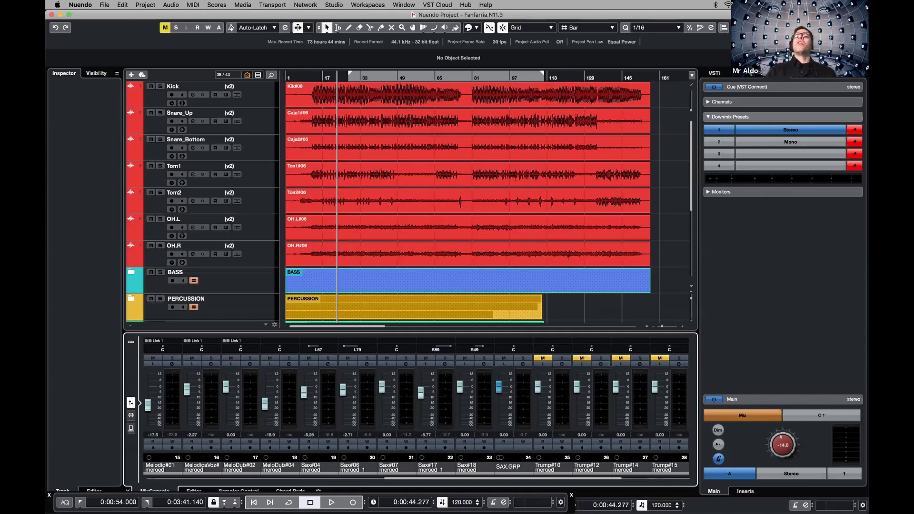
Hide the left, lower and right zones so the arrangement fills the project window
{"action": "key", "text": "alt+super+l"}
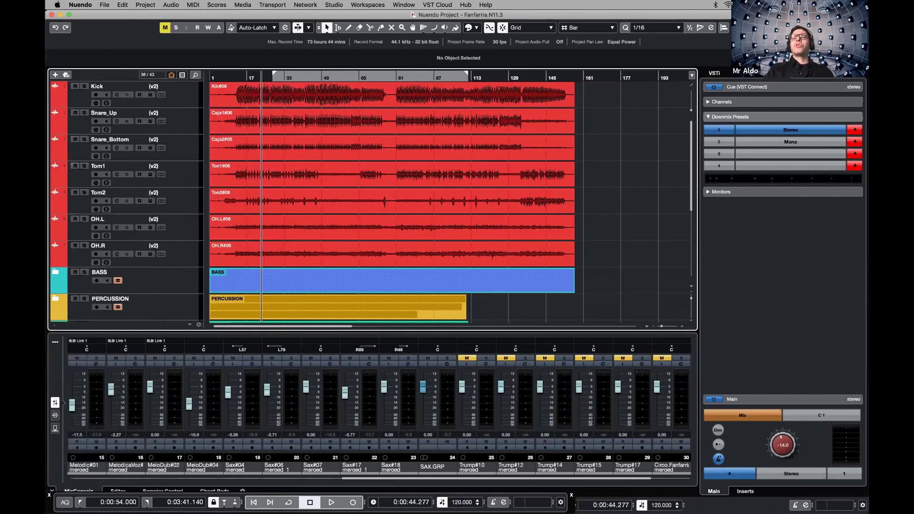
{"action": "key", "text": "alt+super+e"}
{"action": "key", "text": "alt+super+r"}
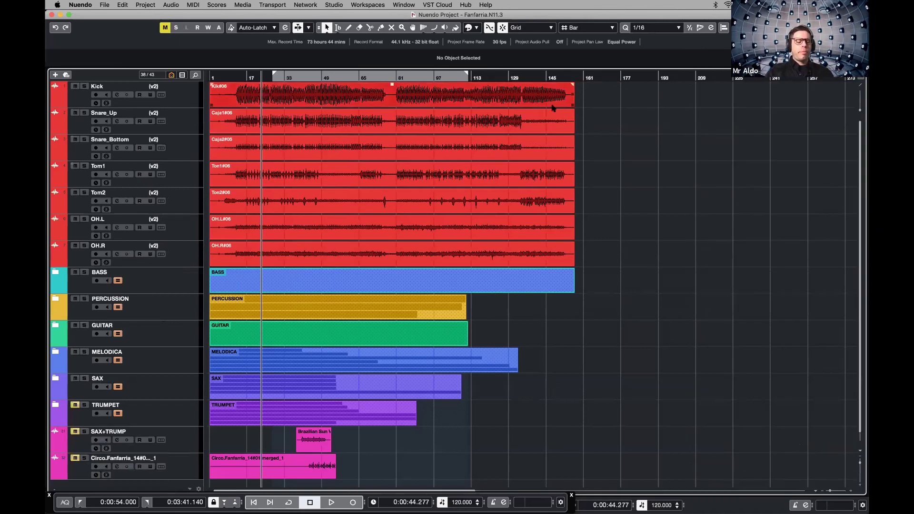
Zoom in horizontally on the arrangement and check the full MixConsole window before returning to the project
{"action": "key", "text": "h"}
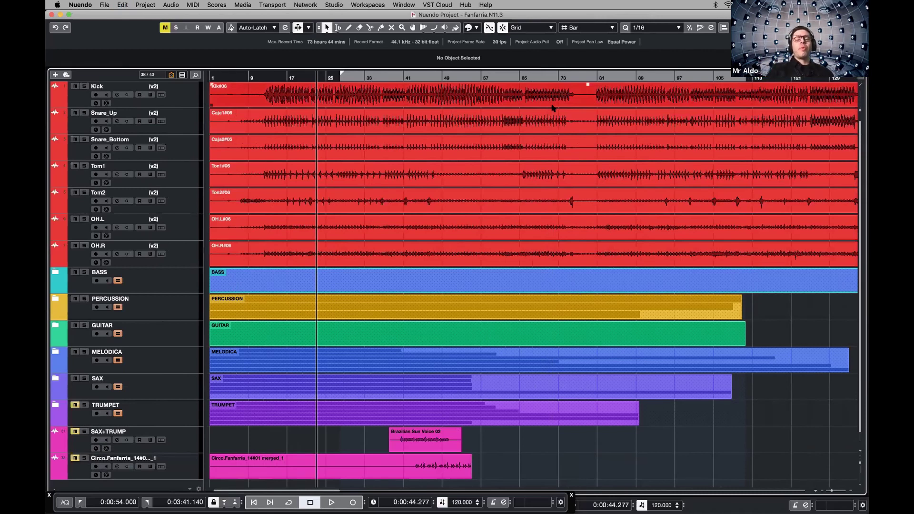
{"action": "key", "text": "F3"}
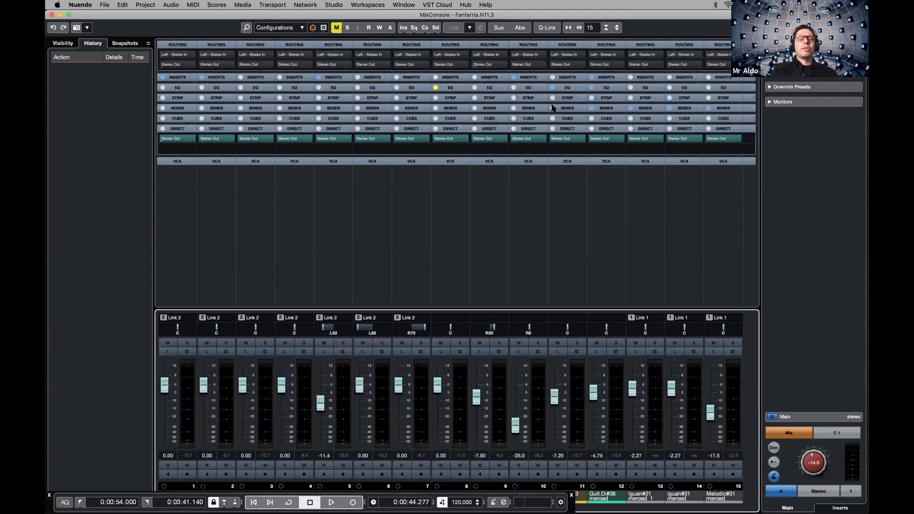
{"action": "key", "text": "F4"}
Adjust the arrangement's horizontal and vertical zoom so the tracks are shorter and every event fits in view
{"action": "key", "text": "g"}
{"action": "key", "text": "g"}
{"action": "key", "text": "g"}
{"action": "key", "text": "g"}
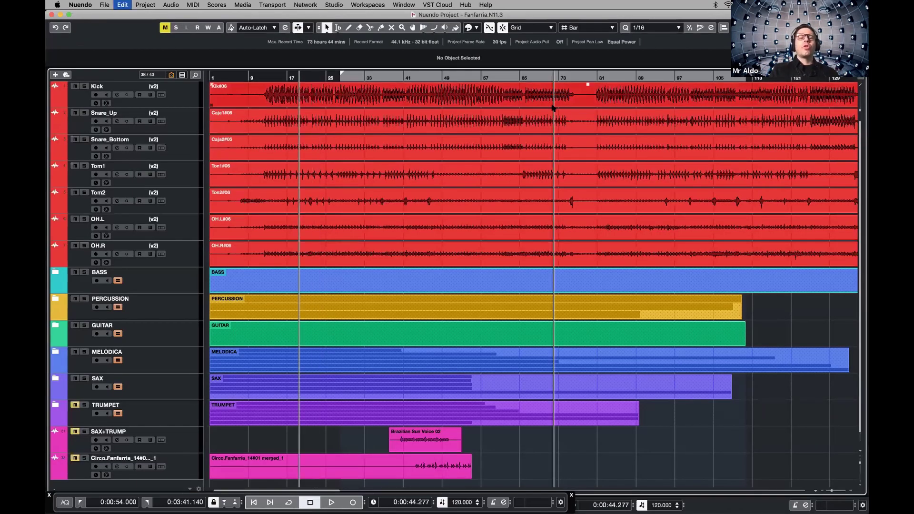
{"action": "key", "text": "shift+g"}
{"action": "key", "text": "shift+g"}
{"action": "key", "text": "shift+g"}
{"action": "key", "text": "shift+h"}
{"action": "key", "text": "shift+h"}
{"action": "key", "text": "shift+h"}
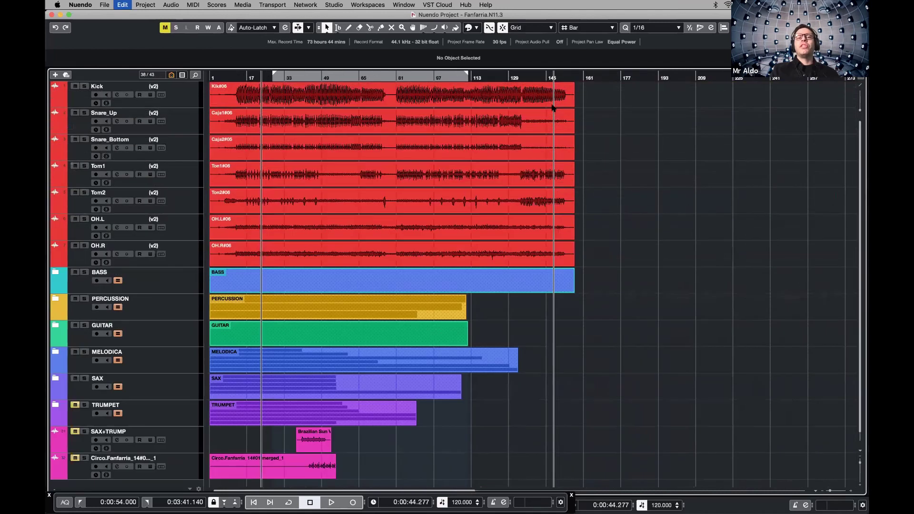
{"action": "key", "text": "h"}
{"action": "key", "text": "shift+g"}
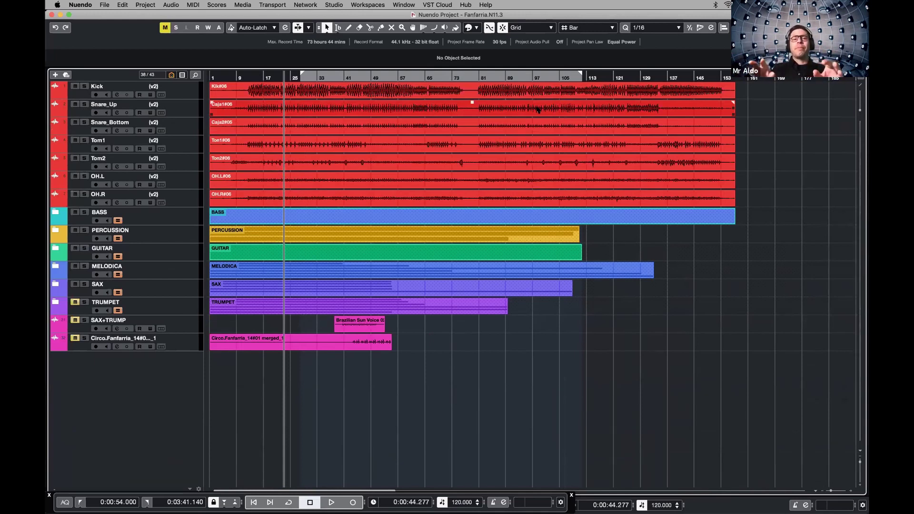
Review the key commands assigned to the Zoom category, including Zoom Out Of Waveform Vertically, and close the list
{"action": "left_click", "coordinate": [107, 4]}
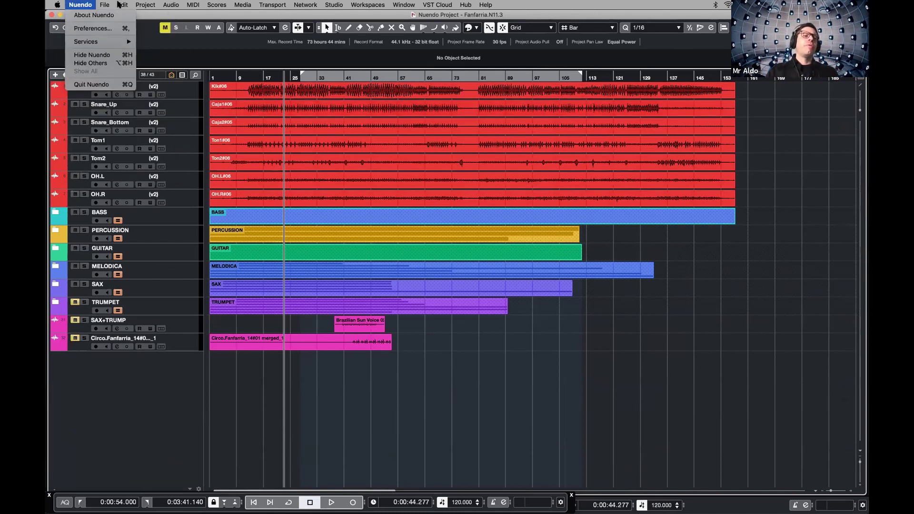
{"action": "mouse_move", "coordinate": [127, 7]}
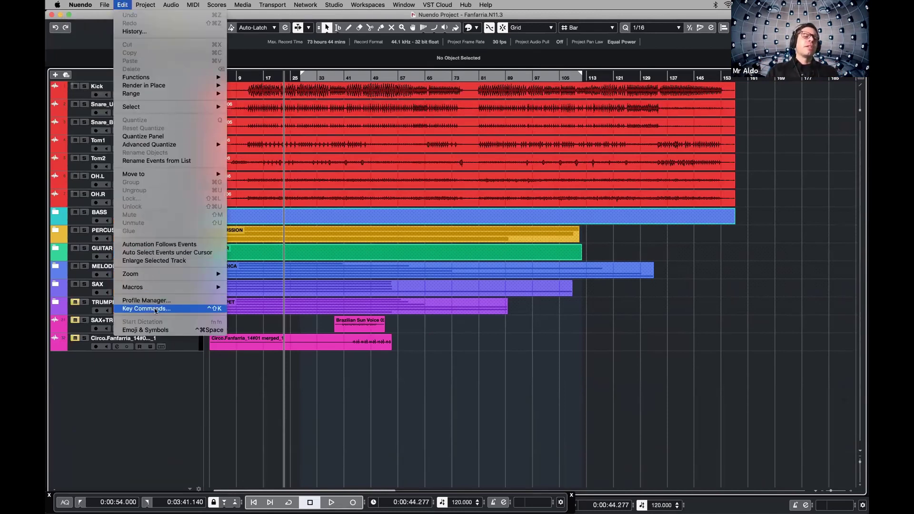
{"action": "left_click", "coordinate": [206, 311]}
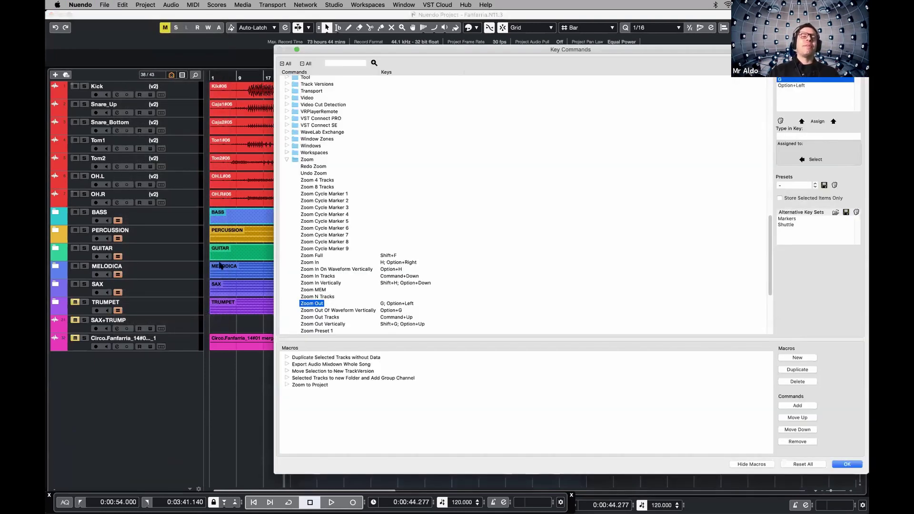
{"action": "left_click_drag", "start_coordinate": [362, 50], "coordinate": [193, 15]}
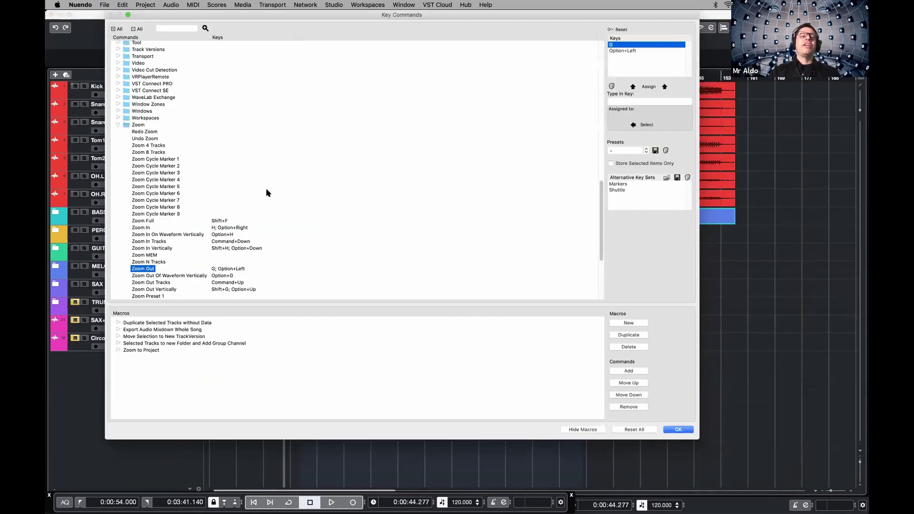
{"action": "left_click", "coordinate": [224, 275]}
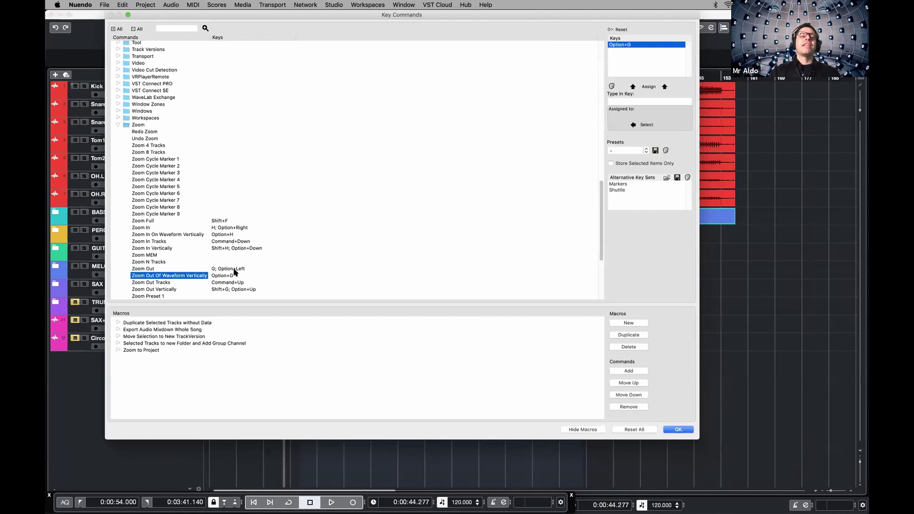
{"action": "left_click", "coordinate": [680, 430]}
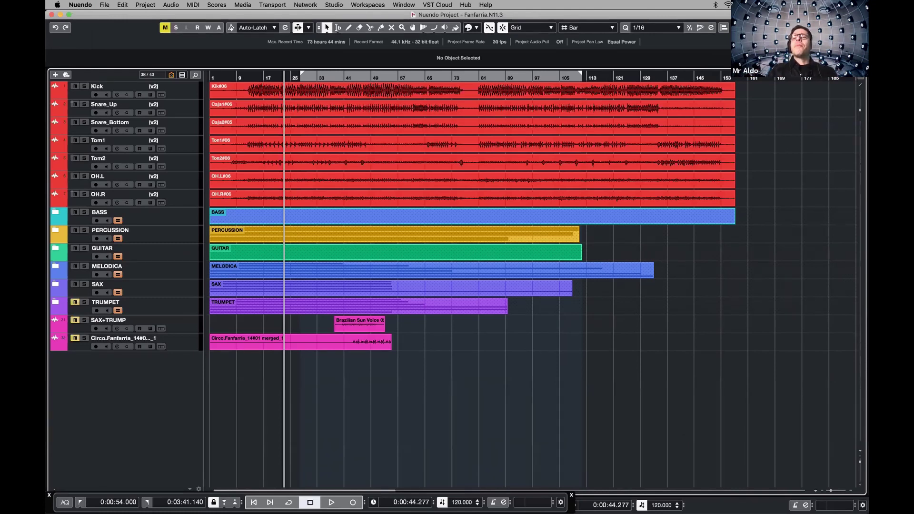
Bring back the left and right zones of the project window
{"action": "key", "text": "super+alt+l"}
{"action": "key", "text": "super+alt+r"}
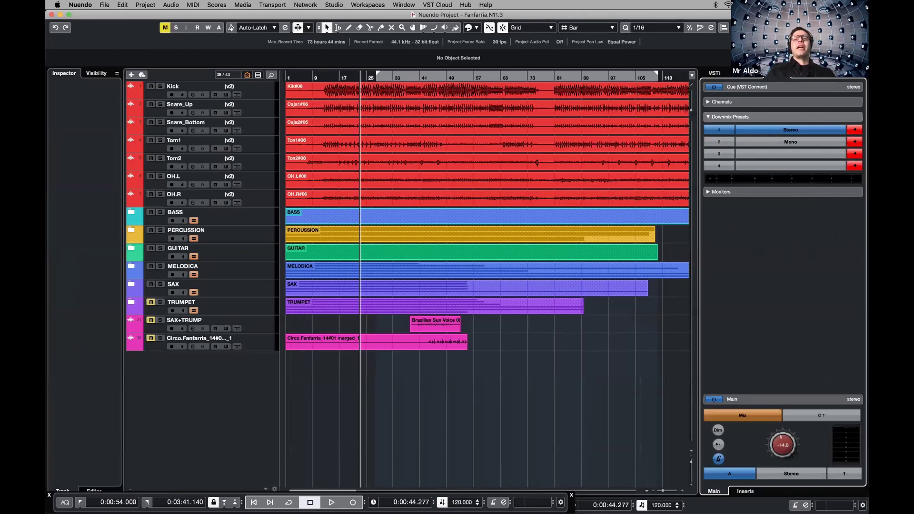
{"action": "key", "text": "ctrl+Up"}
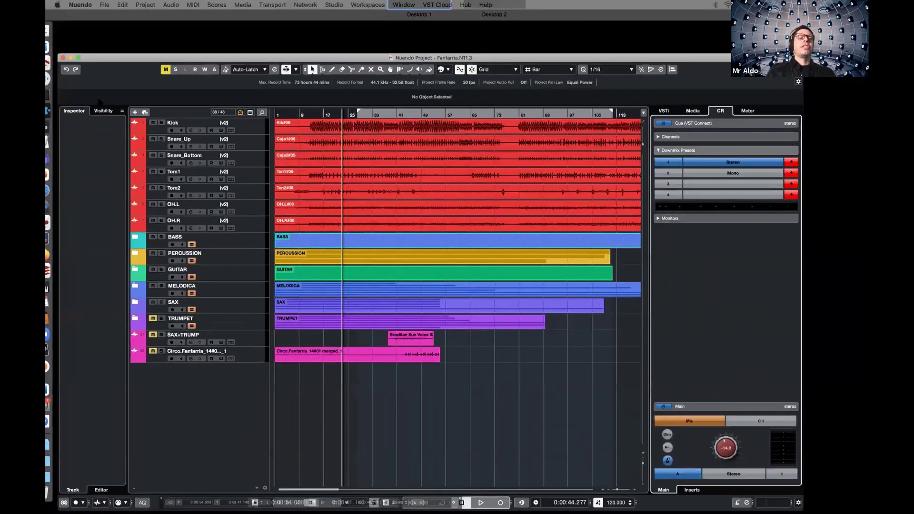
{"action": "left_click", "coordinate": [99, 101]}
Select the Kick, snare and Tom1 tracks in turn, and display the inserts of the Snare_Up track
{"action": "left_click", "coordinate": [167, 94]}
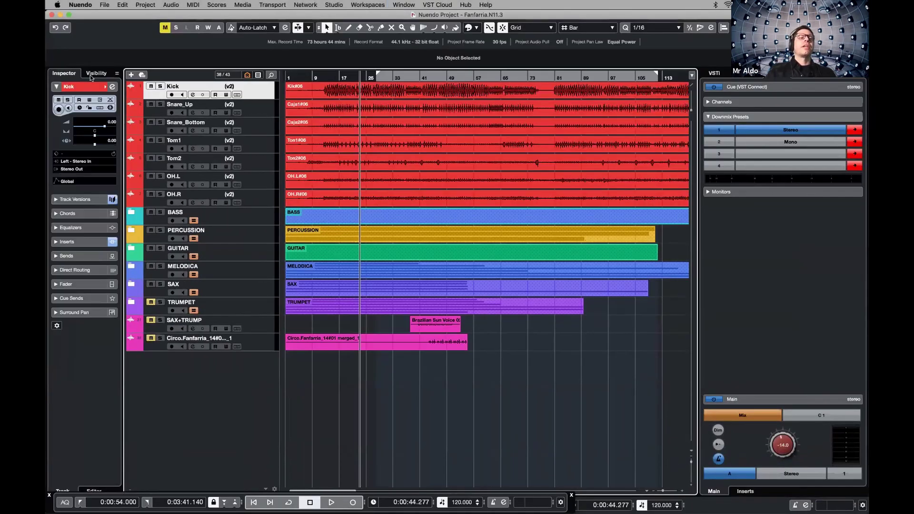
{"action": "left_click", "coordinate": [160, 114]}
{"action": "left_click", "coordinate": [158, 132]}
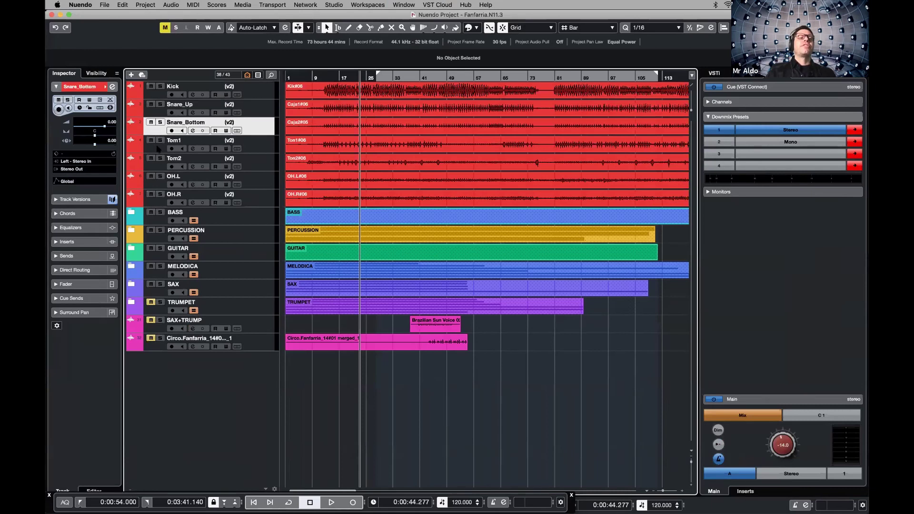
{"action": "left_click", "coordinate": [158, 149]}
{"action": "left_click", "coordinate": [155, 115]}
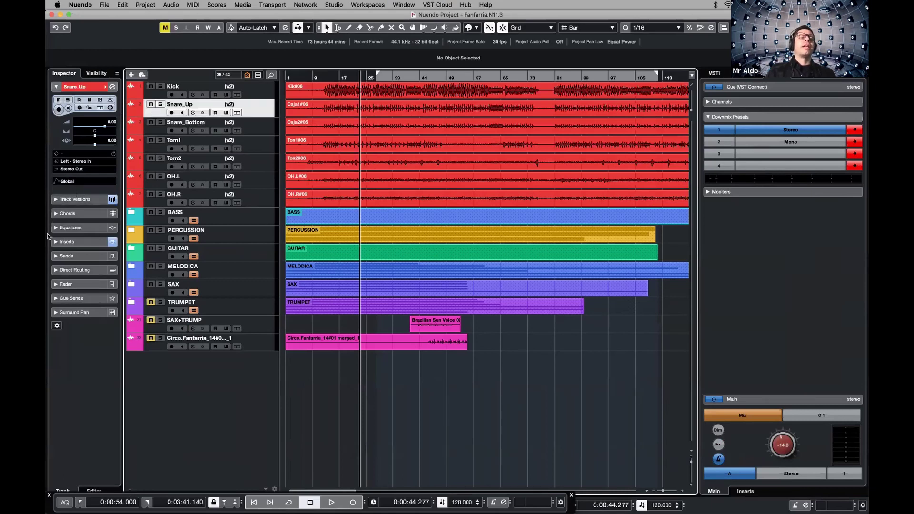
{"action": "left_click", "coordinate": [71, 242]}
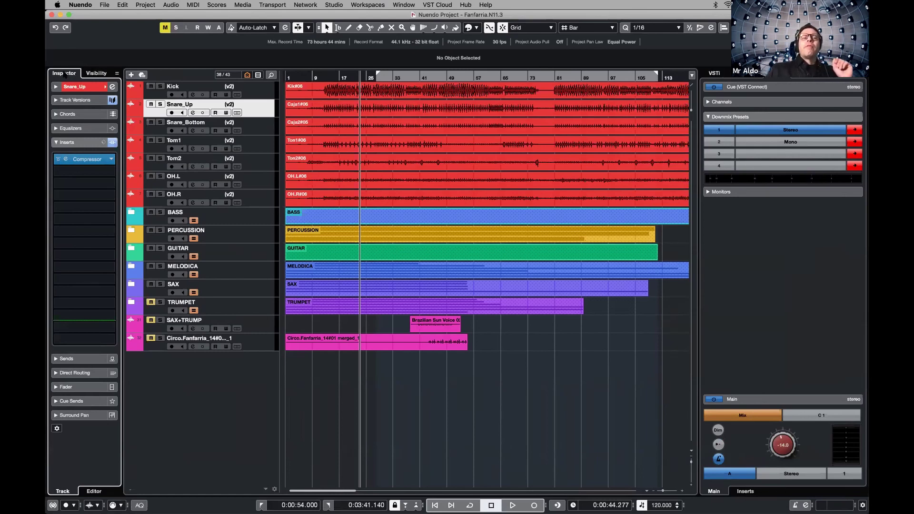
Hide every track except Kick using the track visibility settings, and show the mixer in the lower zone
{"action": "left_click", "coordinate": [90, 74]}
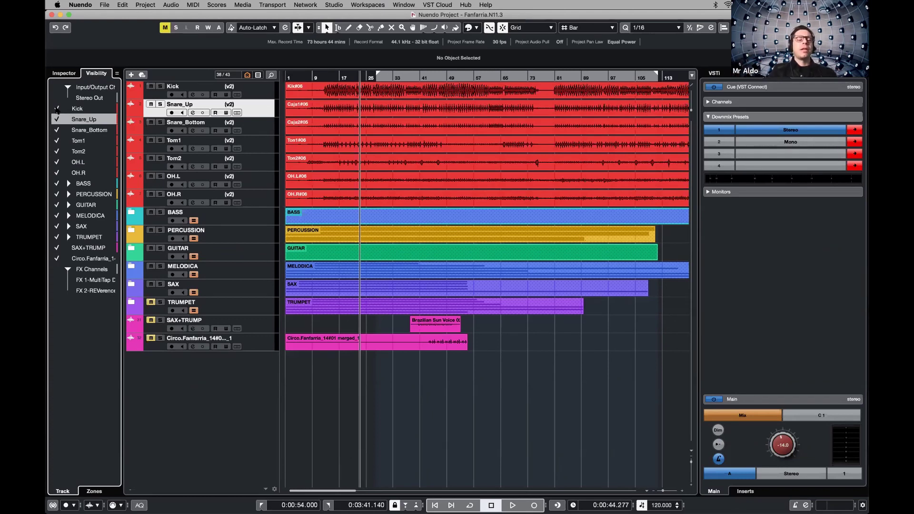
{"action": "left_click", "coordinate": [57, 109], "text": "alt"}
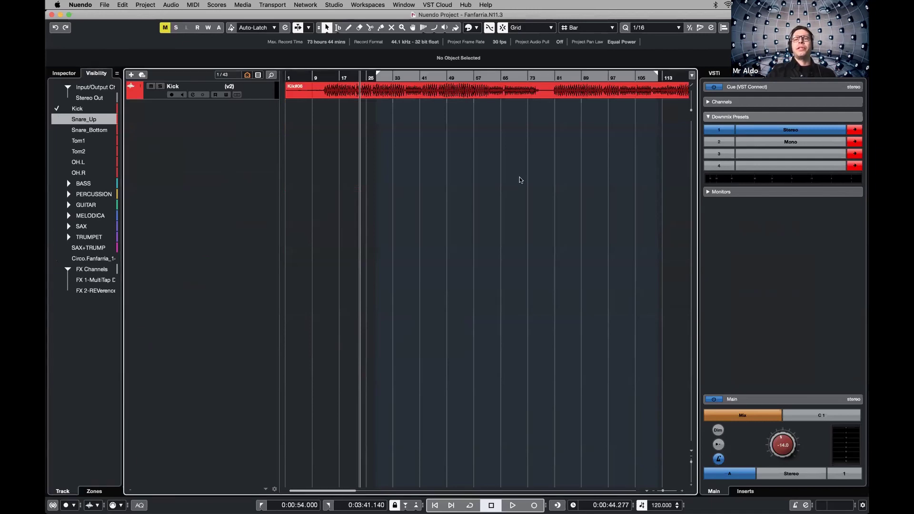
{"action": "key", "text": "super+alt+e"}
Make the tracks from Tom1 through SAX+TRUMP visible, and hide them again so only Kick is shown
{"action": "left_click_drag", "start_coordinate": [62, 145], "coordinate": [58, 185]}
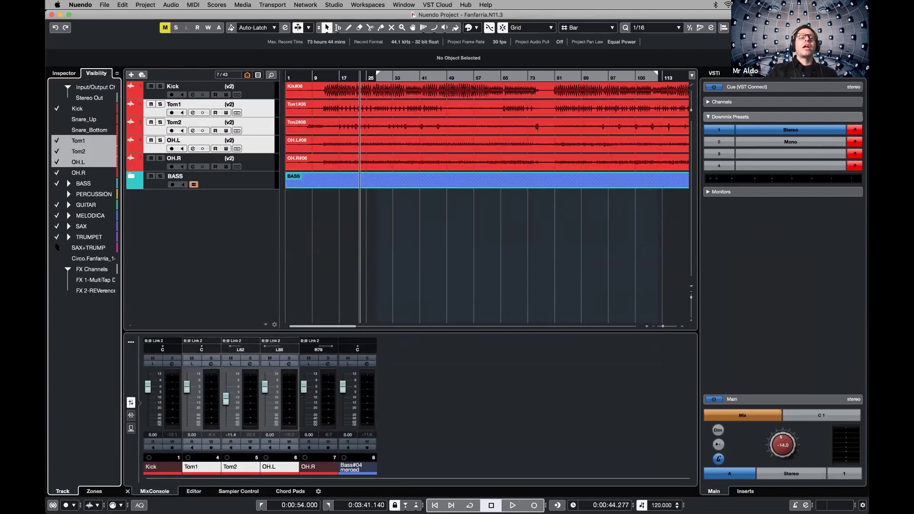
{"action": "left_click_drag", "start_coordinate": [57, 248], "coordinate": [59, 197]}
{"action": "left_click", "coordinate": [59, 194]}
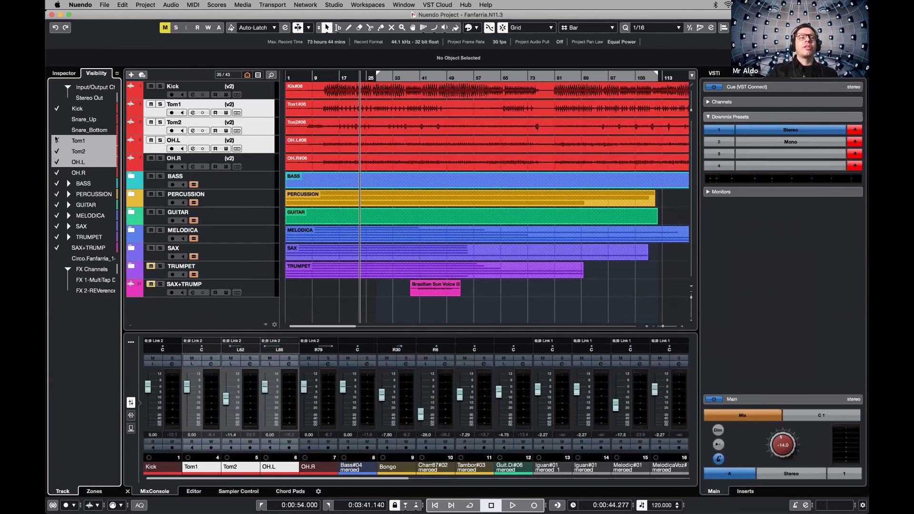
{"action": "left_click_drag", "start_coordinate": [57, 140], "coordinate": [74, 289]}
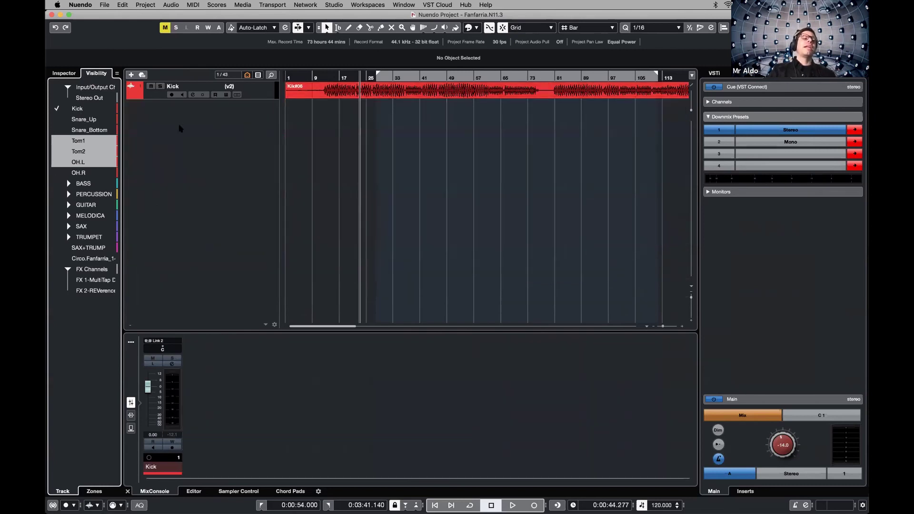
Make the Tom2, OH.L, OH.R, BASS and PERCUSSION tracks visible alongside Kick
{"action": "left_click", "coordinate": [65, 120]}
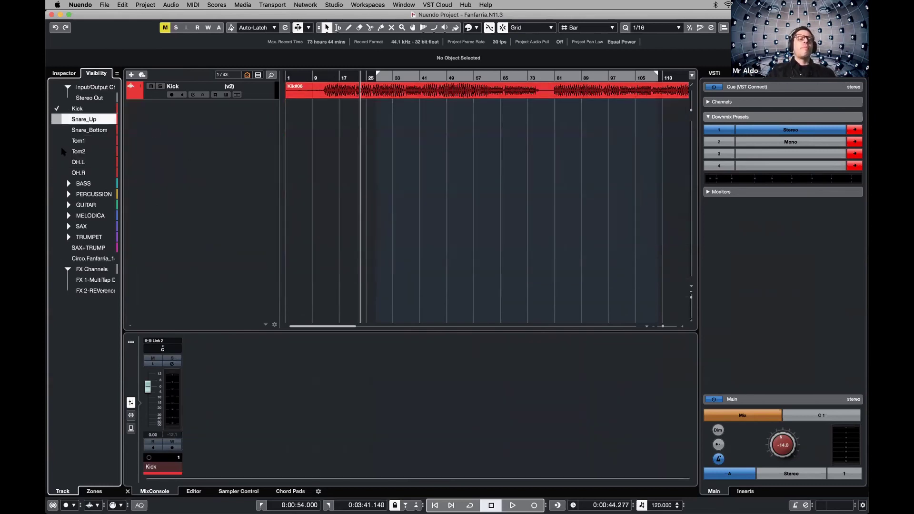
{"action": "left_click", "coordinate": [56, 151]}
{"action": "left_click", "coordinate": [57, 162]}
{"action": "left_click", "coordinate": [57, 194]}
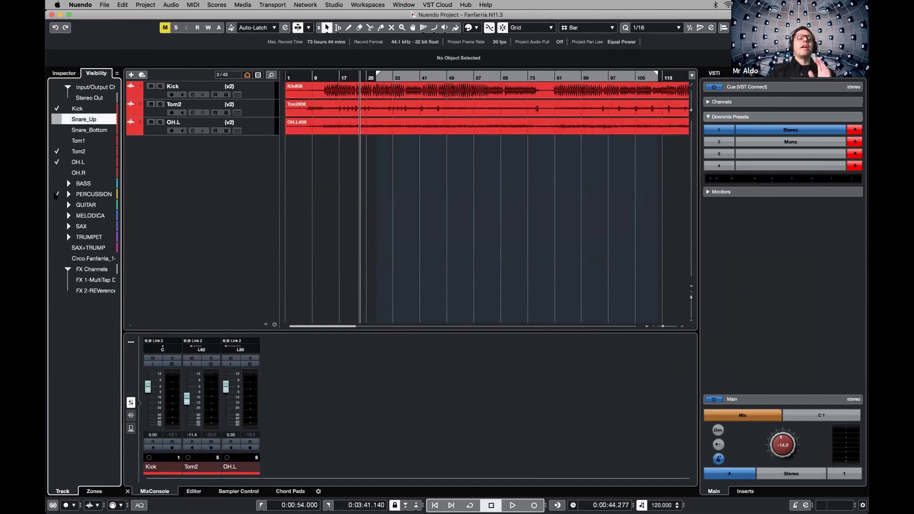
{"action": "left_click", "coordinate": [57, 172]}
{"action": "left_click", "coordinate": [56, 183]}
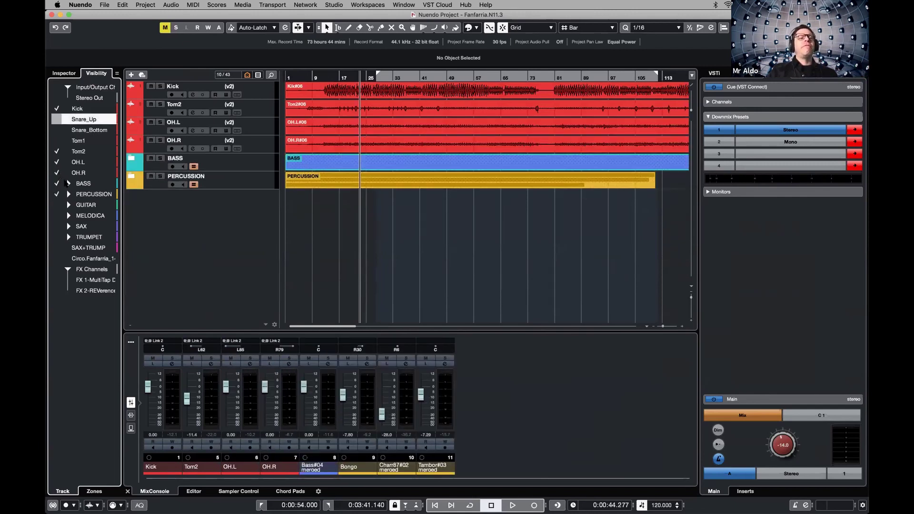
Expand the BASS folder to show the audio track inside it
{"action": "left_click", "coordinate": [69, 183]}
{"action": "left_click", "coordinate": [68, 184]}
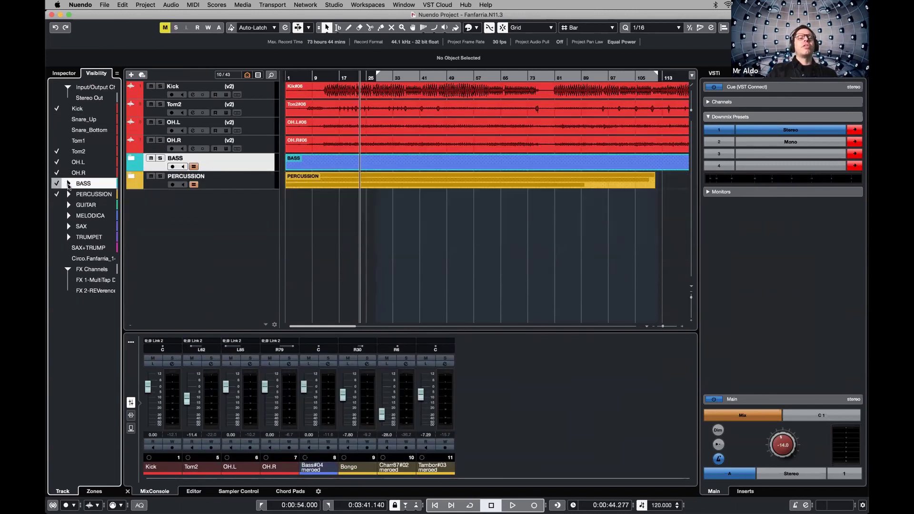
{"action": "left_click", "coordinate": [68, 184]}
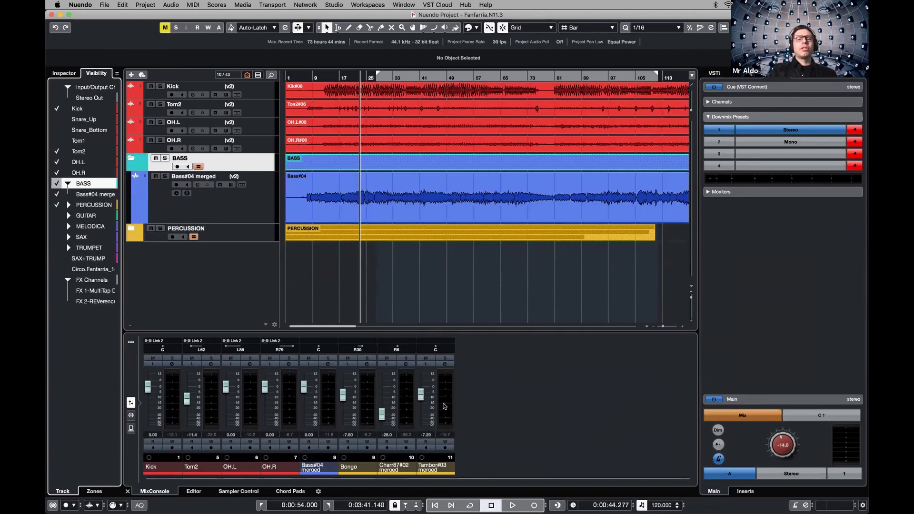
Sync the project's track visibility with the MixConsole and make all tracks visible, from Input/Output Channels through the FX channels
{"action": "left_click", "coordinate": [117, 74]}
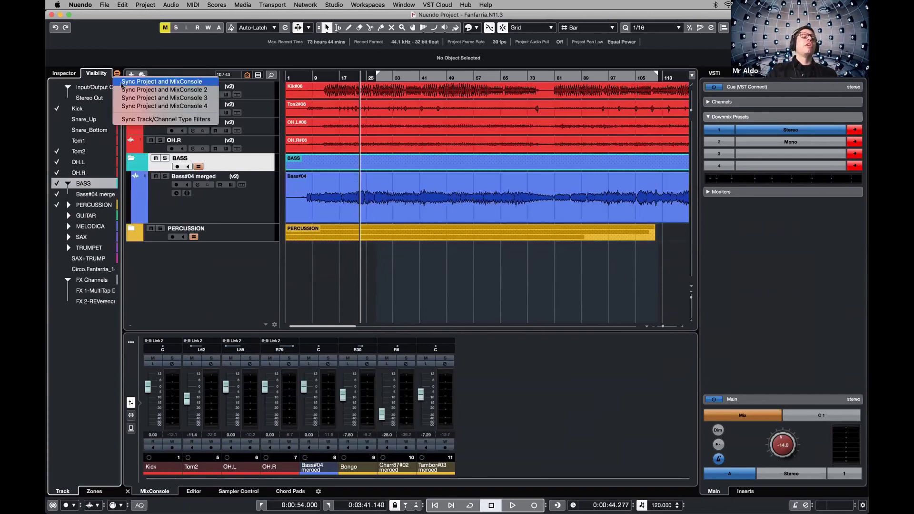
{"action": "left_click", "coordinate": [212, 84]}
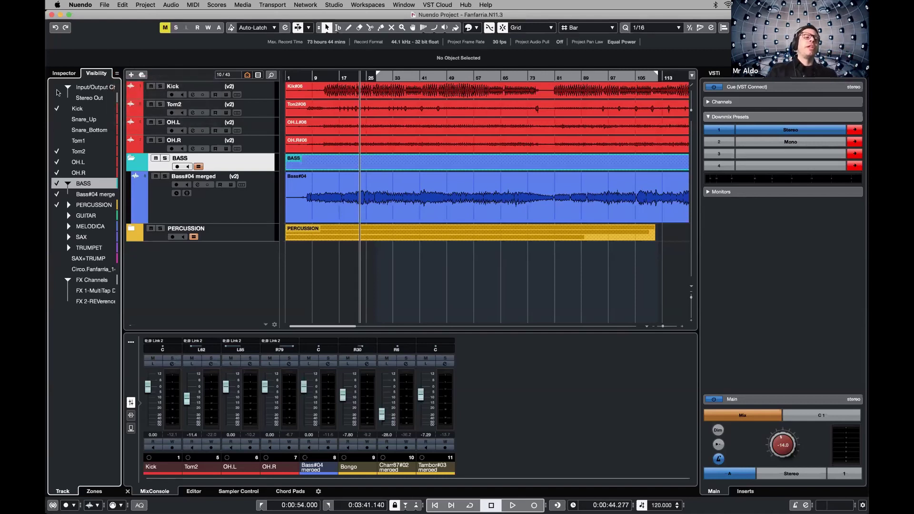
{"action": "left_click_drag", "start_coordinate": [57, 88], "coordinate": [57, 290]}
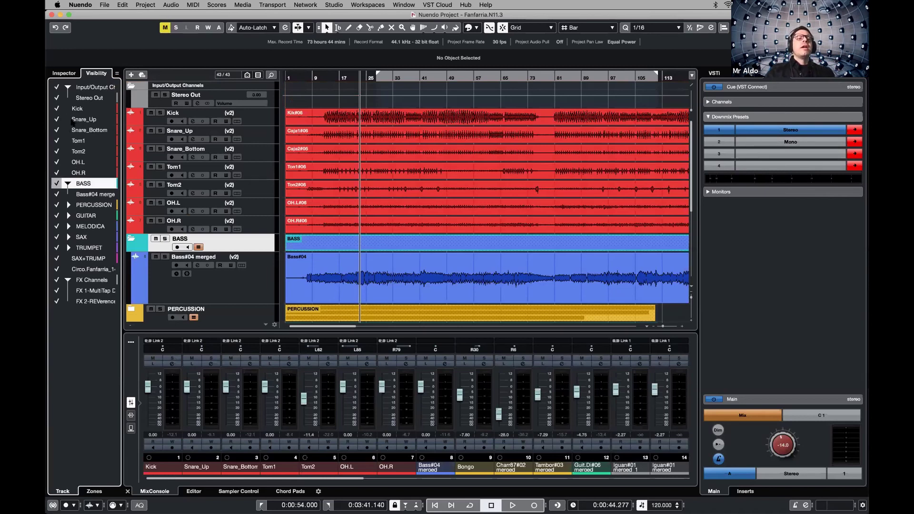
Collapse the Input/Output Channels, BASS and FX Channels folders, and hide the mixer in the lower zone
{"action": "left_click", "coordinate": [130, 85]}
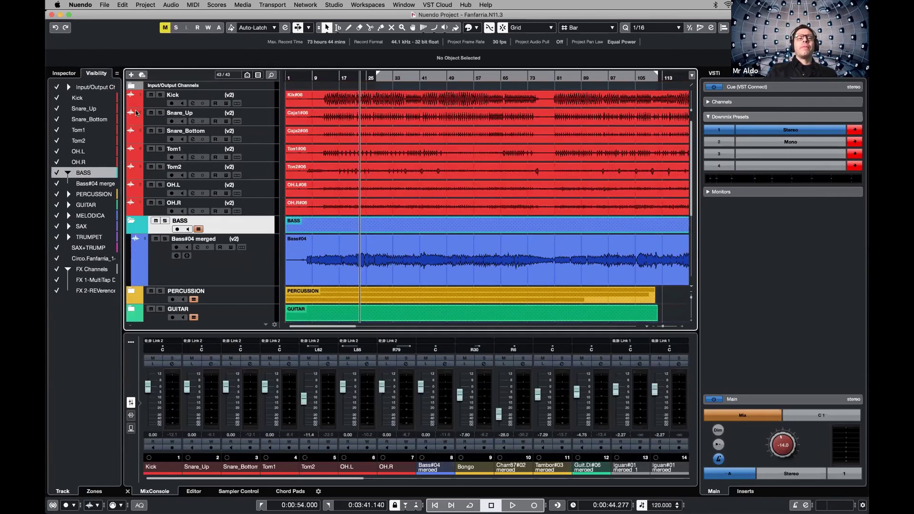
{"action": "left_click", "coordinate": [131, 221]}
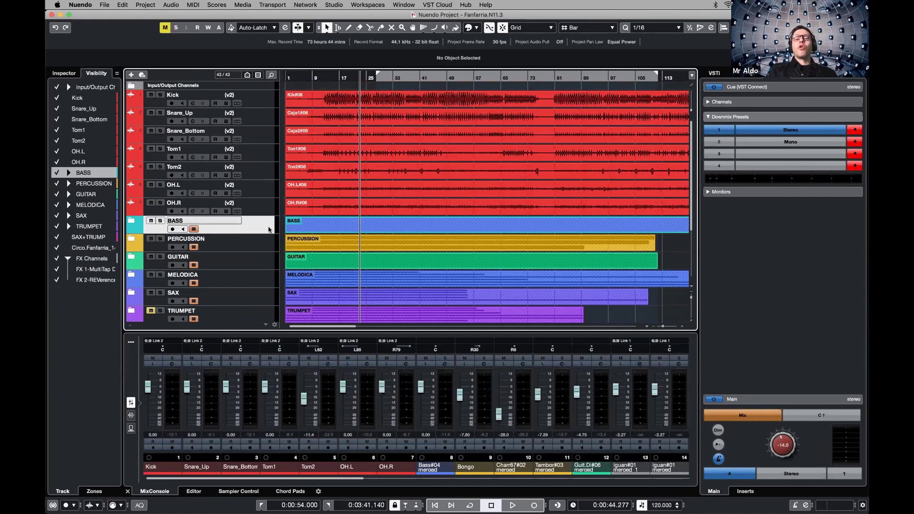
{"action": "key", "text": "super+alt+b"}
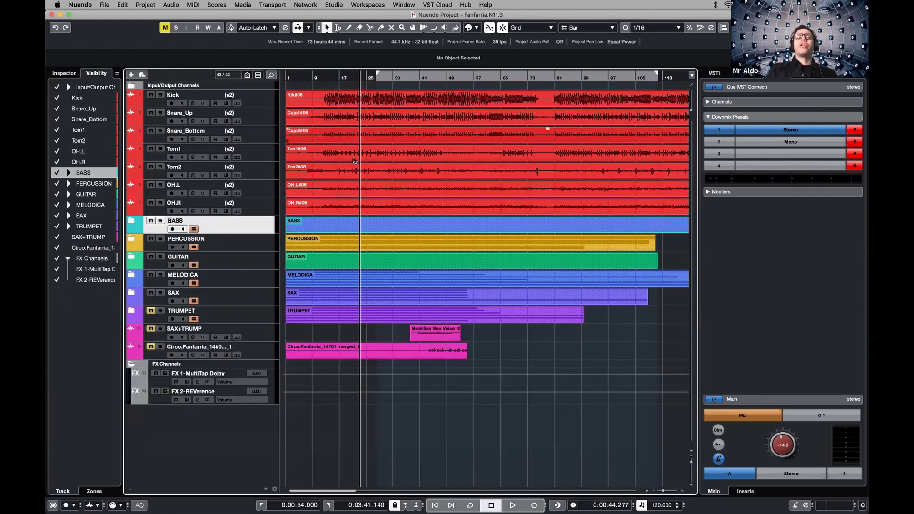
{"action": "left_click", "coordinate": [131, 364]}
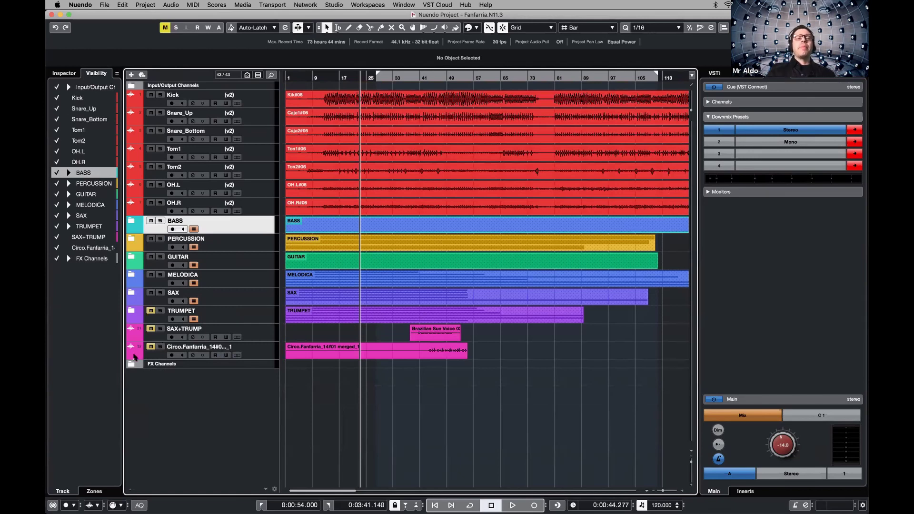
Expand the FX Channels, TRUMPET, SAX, MELODICA, GUITAR, PERCUSSION and BASS folders
{"action": "left_click", "coordinate": [132, 364]}
{"action": "left_click", "coordinate": [131, 311]}
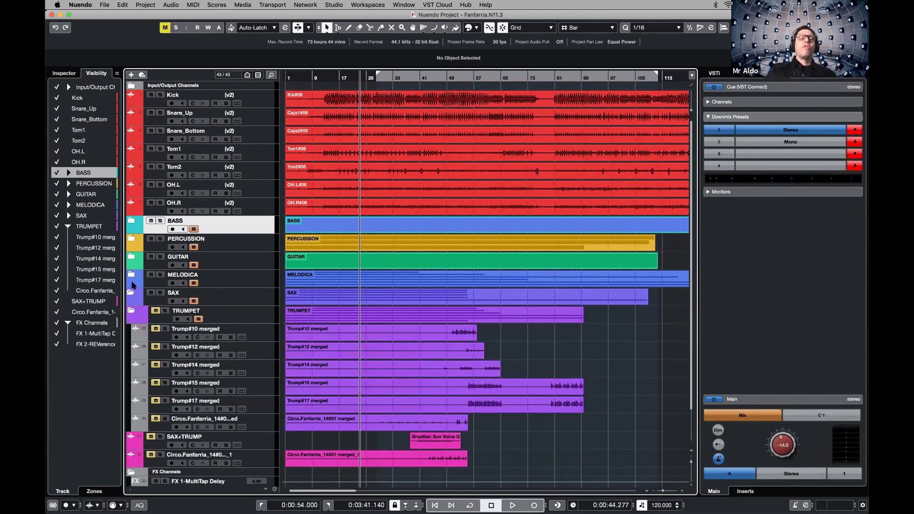
{"action": "left_click", "coordinate": [131, 293]}
{"action": "left_click", "coordinate": [131, 275]}
{"action": "left_click", "coordinate": [131, 257]}
{"action": "left_click", "coordinate": [132, 239]}
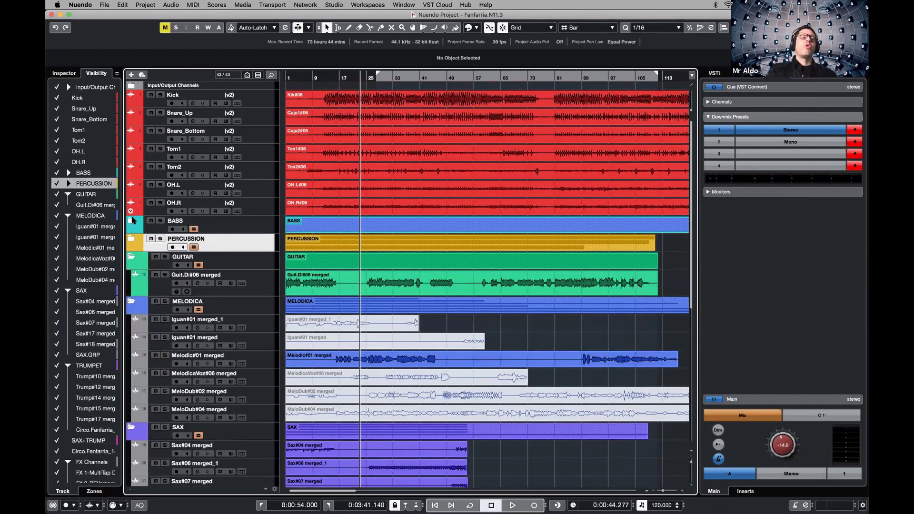
{"action": "left_click", "coordinate": [131, 239]}
{"action": "left_click", "coordinate": [131, 220]}
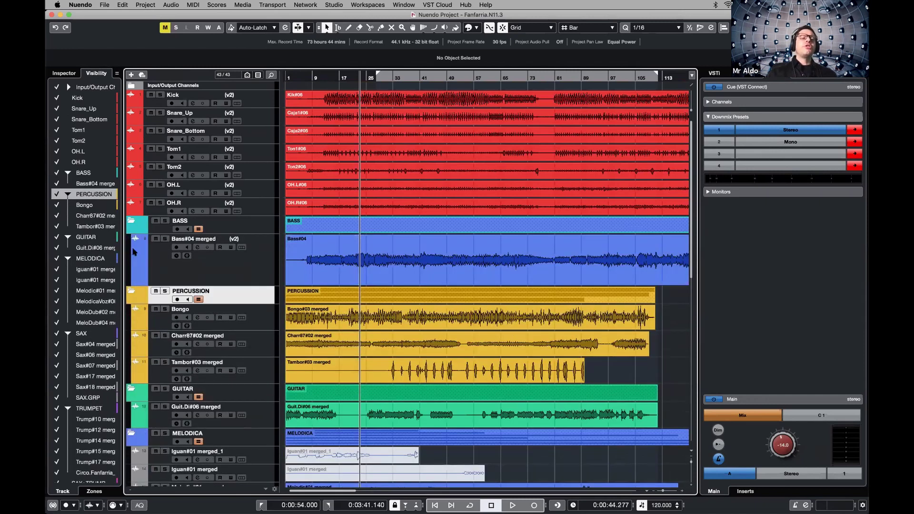
Zoom the tracks out vertically by three steps, and zoom them back in by two steps
{"action": "key", "text": "shift+g"}
{"action": "key", "text": "shift+g"}
{"action": "key", "text": "shift+g"}
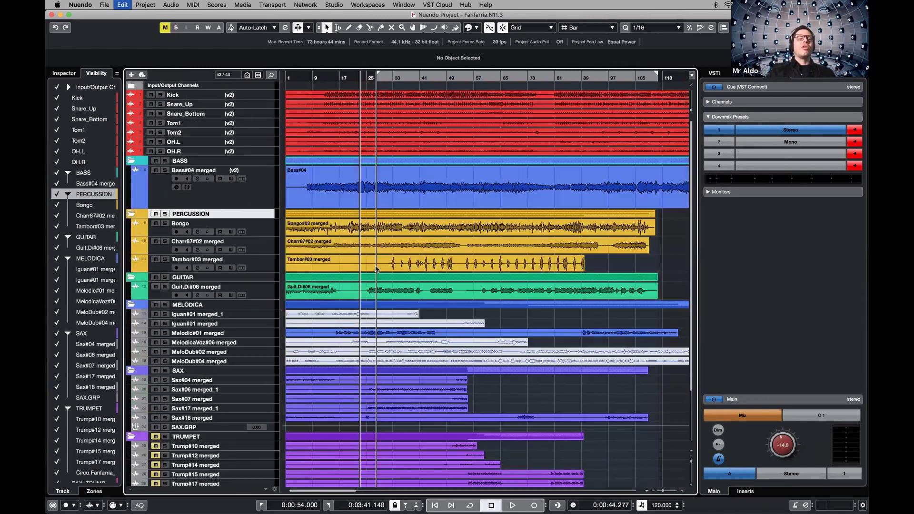
{"action": "key", "text": "shift+h"}
{"action": "key", "text": "shift+h"}
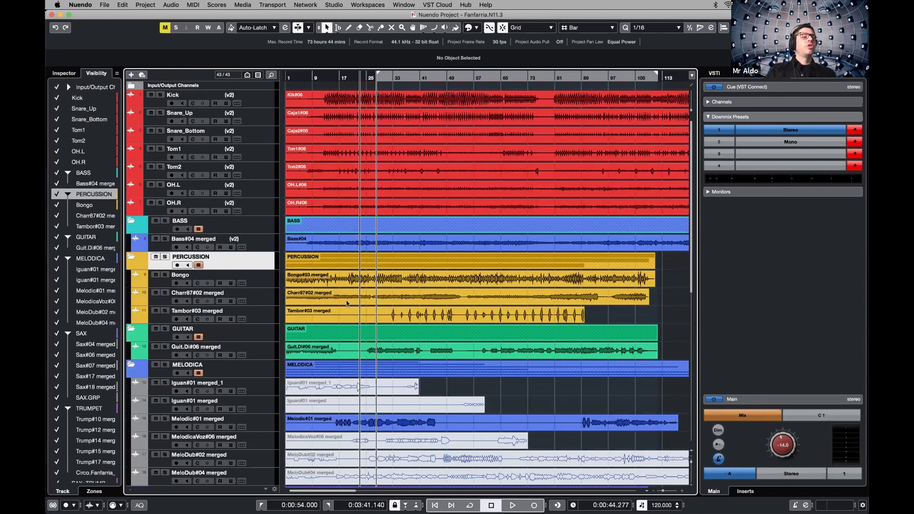
Collapse the FX Channels, TRUMPET, SAX, MELODICA, GUITAR, PERCUSSION and BASS folders
{"action": "scroll", "coordinate": [158, 387], "scroll_direction": "down", "scroll_amount": 10}
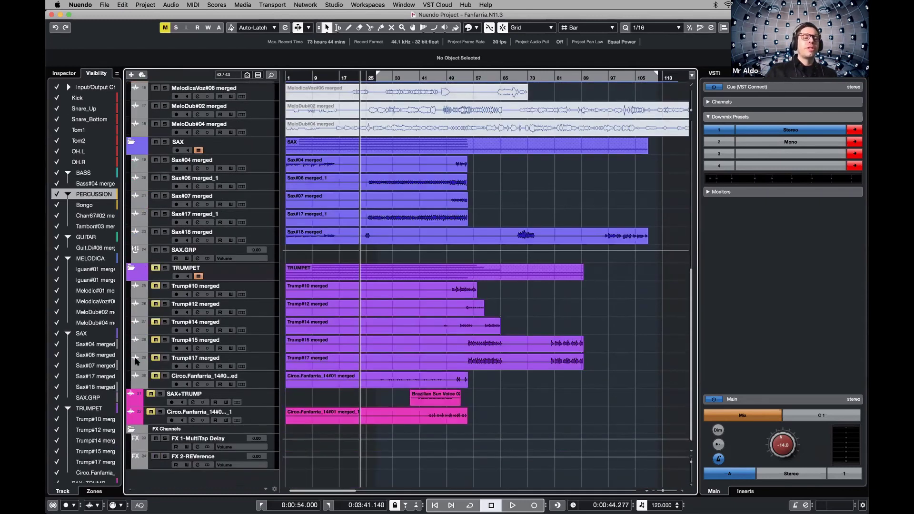
{"action": "scroll", "coordinate": [134, 312], "scroll_direction": "up", "scroll_amount": 2}
{"action": "left_click", "coordinate": [132, 305]}
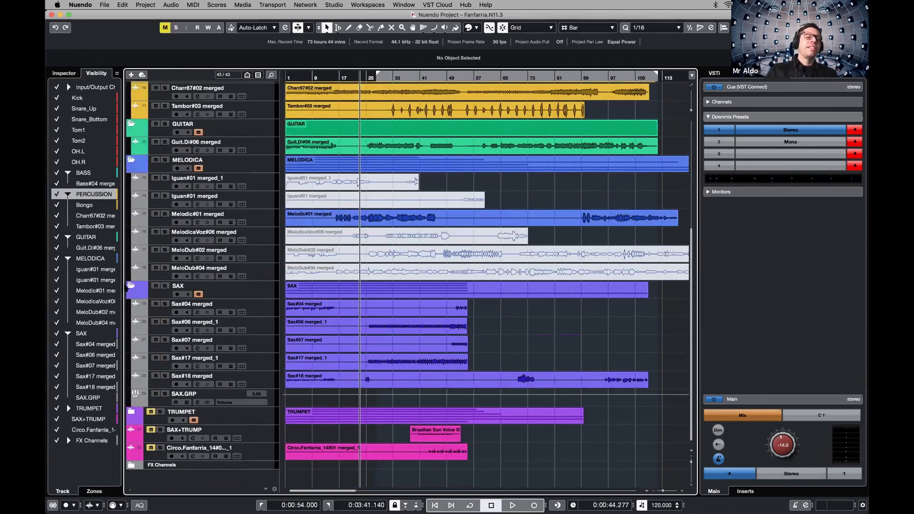
{"action": "left_click", "coordinate": [131, 287]}
{"action": "left_click", "coordinate": [131, 268]}
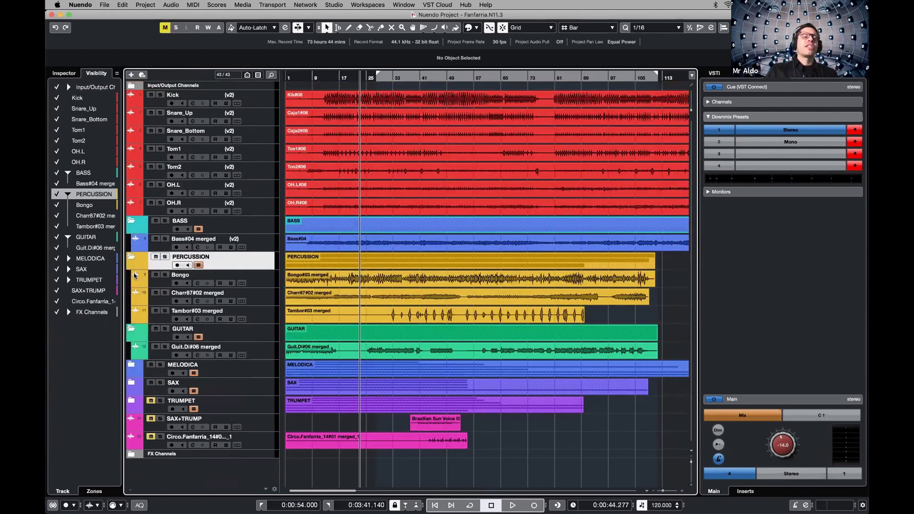
{"action": "left_click", "coordinate": [131, 328]}
{"action": "left_click", "coordinate": [131, 260]}
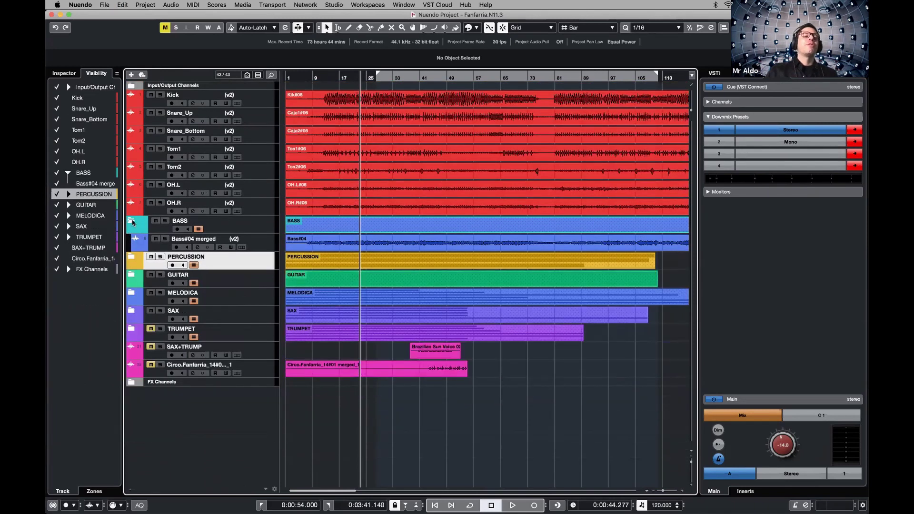
{"action": "left_click", "coordinate": [132, 222]}
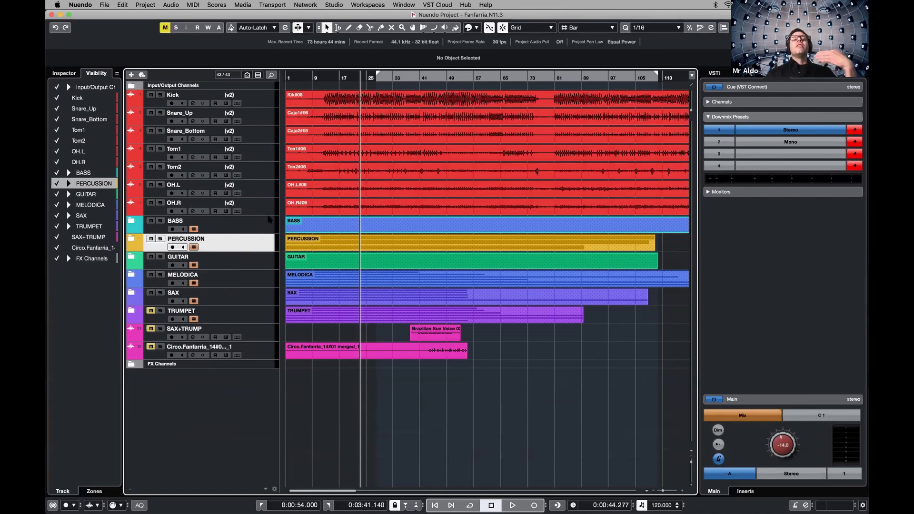
Select all the drum tracks from Kick through OH.R and move them to a new folder
{"action": "left_click", "coordinate": [268, 211]}
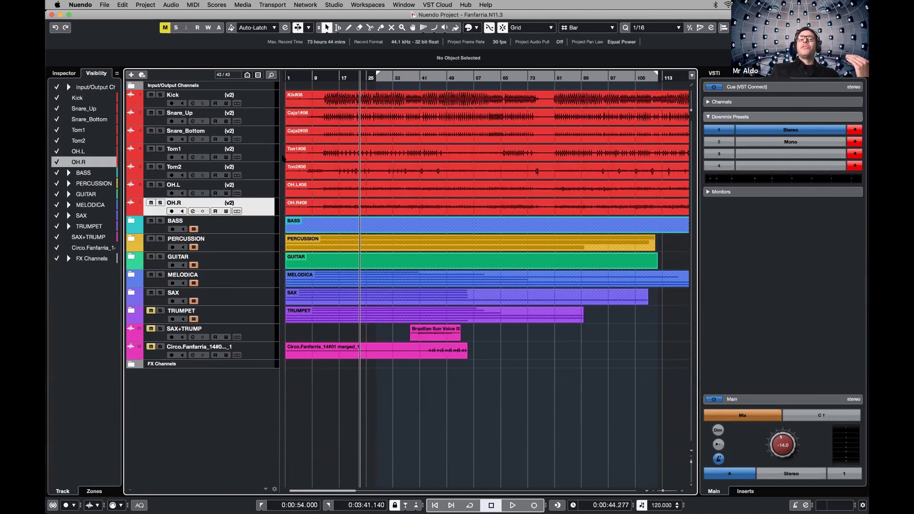
{"action": "left_click", "coordinate": [263, 104], "text": "shift"}
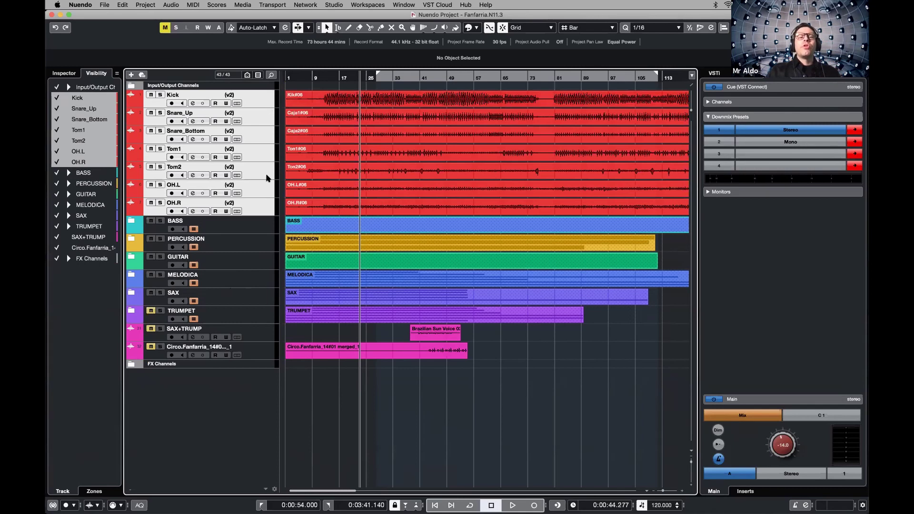
{"action": "right_click", "coordinate": [258, 98]}
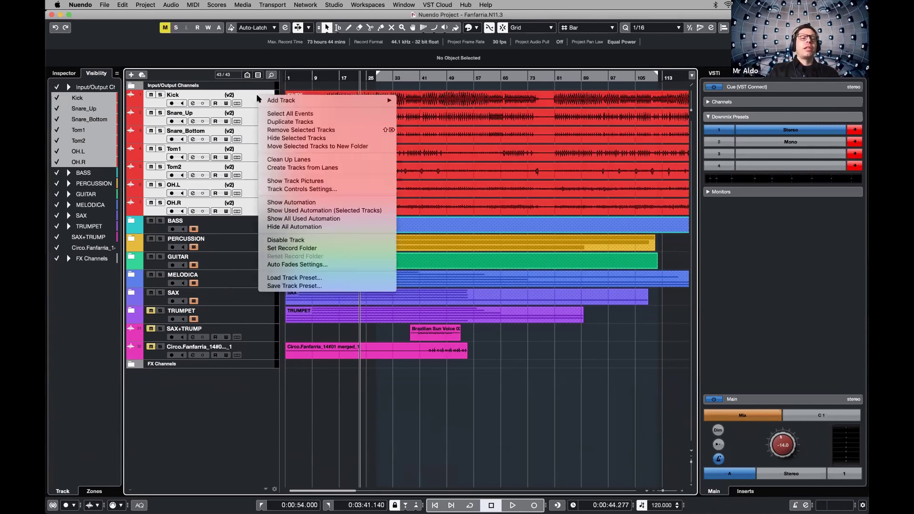
{"action": "left_click", "coordinate": [374, 146]}
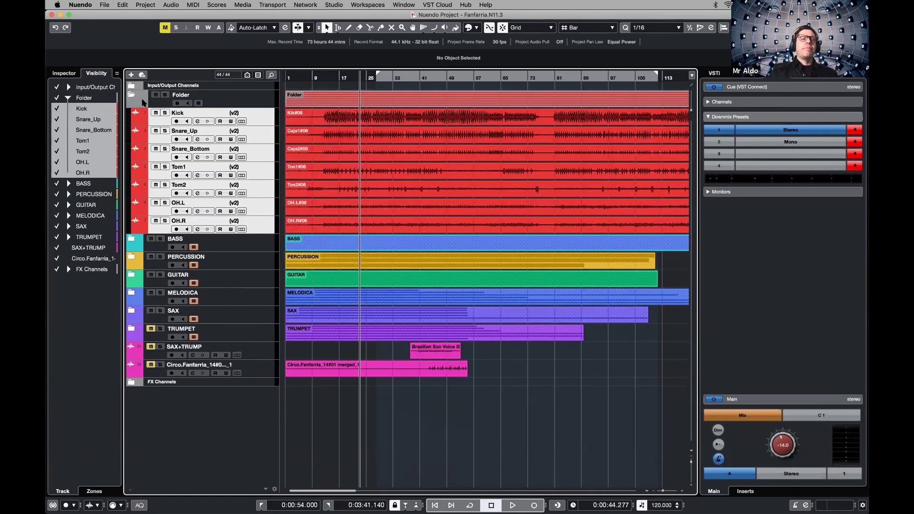
Colour the new folder track red and rename it DRUMS
{"action": "left_click", "coordinate": [142, 99], "text": "super"}
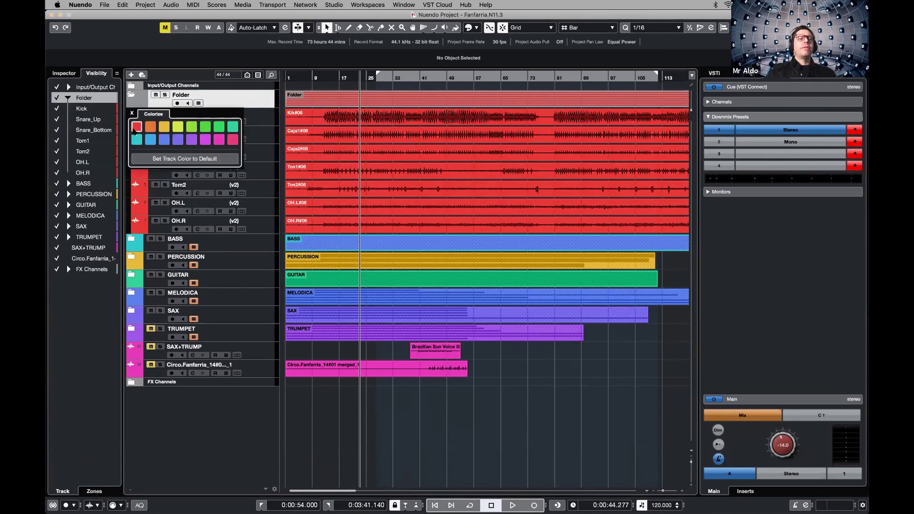
{"action": "left_click", "coordinate": [137, 127]}
{"action": "left_click", "coordinate": [193, 93]}
{"action": "double_click", "coordinate": [193, 94]}
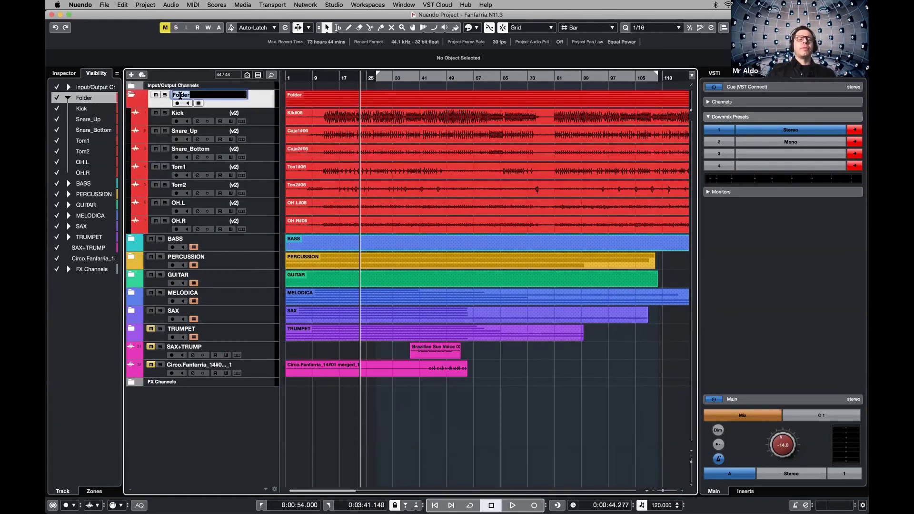
{"action": "type", "text": "DRUMS"}
{"action": "key", "text": "Return"}
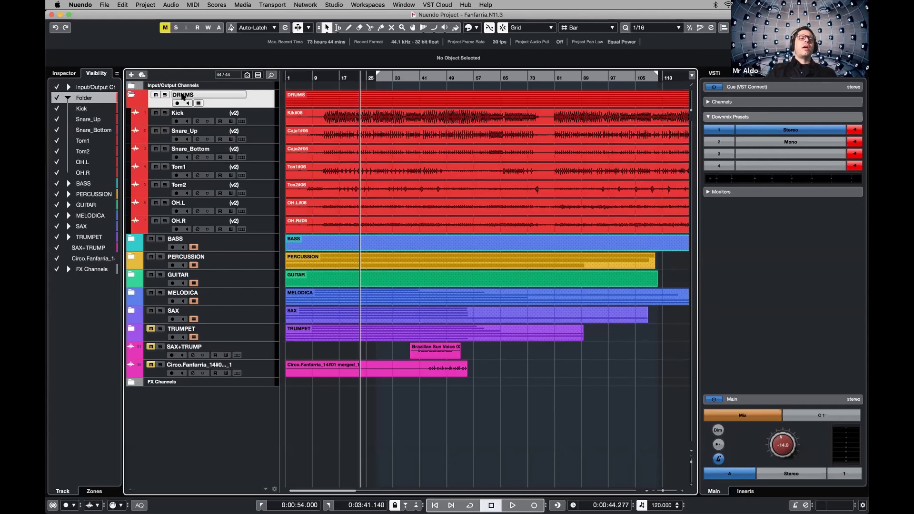
Collapse and re-expand the DRUMS folder twice, leaving its tracks shown
{"action": "left_click", "coordinate": [131, 96]}
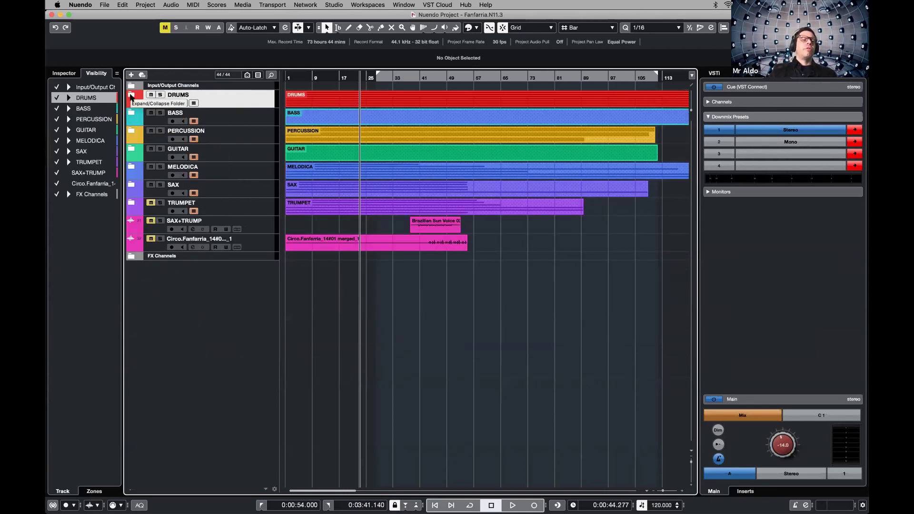
{"action": "left_click", "coordinate": [132, 96]}
{"action": "left_click", "coordinate": [131, 96]}
{"action": "left_click", "coordinate": [132, 96]}
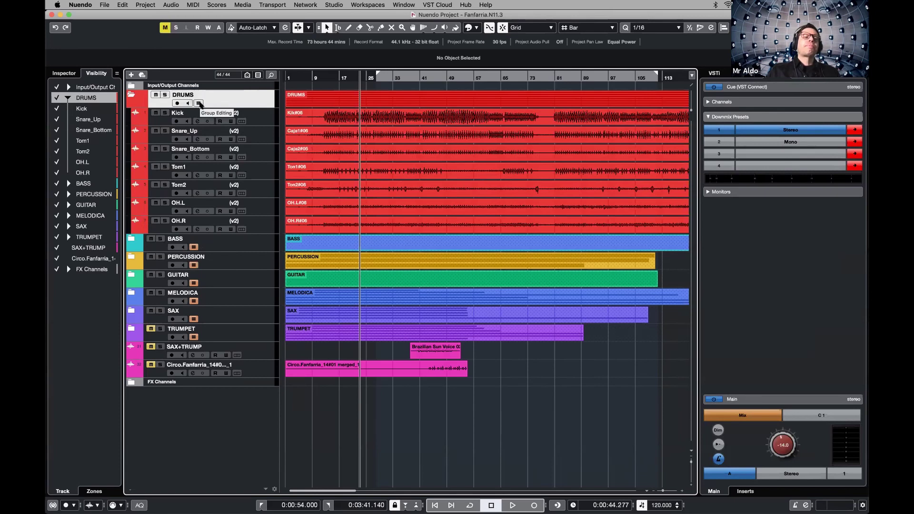
Enable Group Editing on the DRUMS folder and select individual drum tracks inside it, finishing with Kick
{"action": "left_click", "coordinate": [199, 103]}
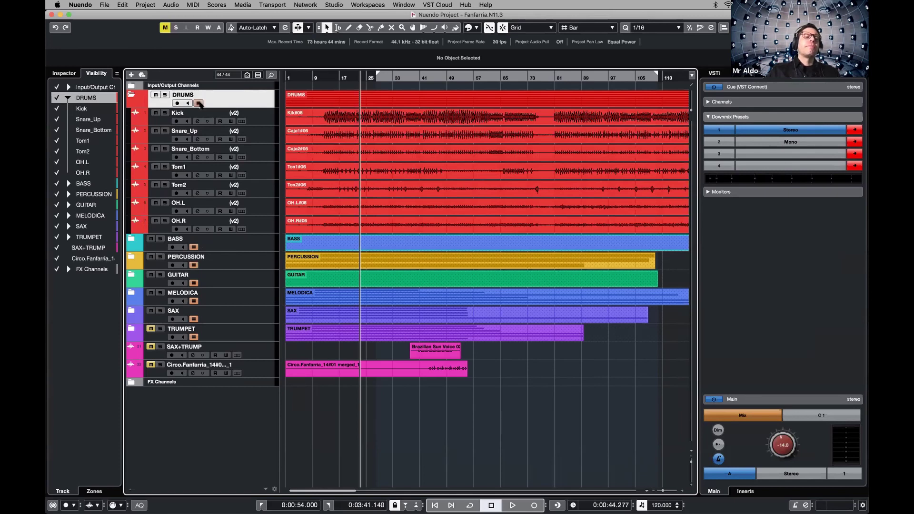
{"action": "left_click", "coordinate": [252, 118]}
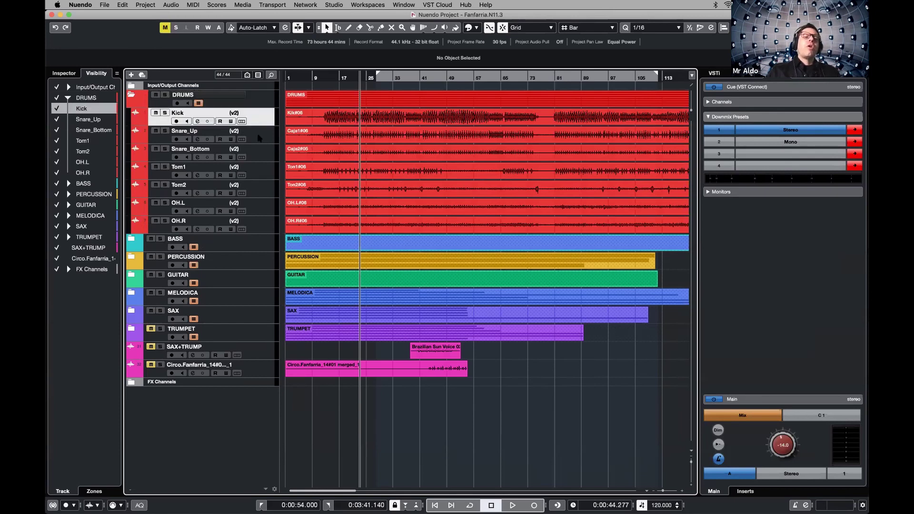
{"action": "left_click", "coordinate": [260, 136]}
{"action": "left_click", "coordinate": [263, 120]}
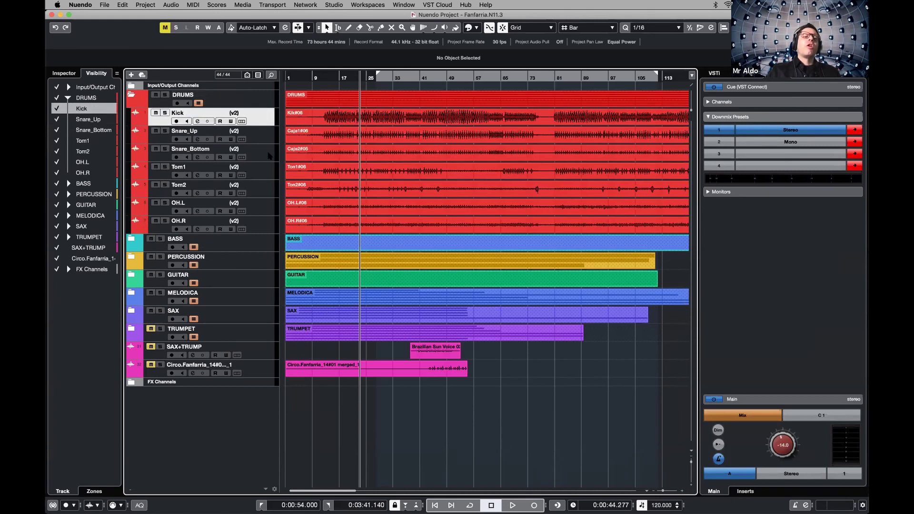
{"action": "left_click", "coordinate": [261, 225]}
{"action": "left_click", "coordinate": [260, 120]}
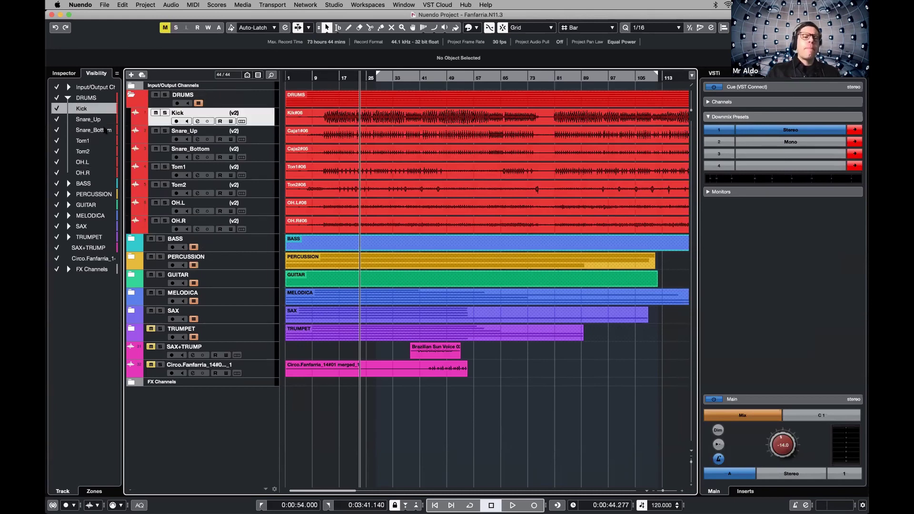
Show the Kick track's Track Versions in the Inspector and place the project cursor at 0:00:26.000
{"action": "left_click", "coordinate": [70, 79]}
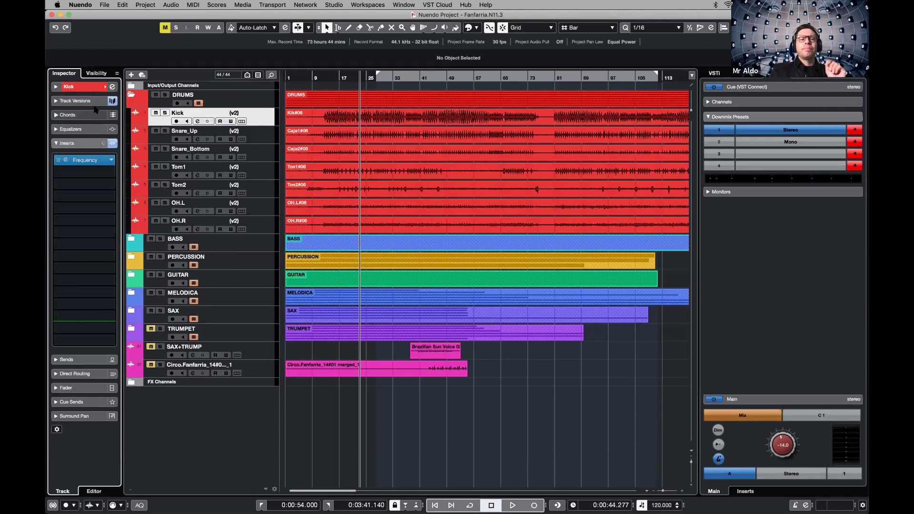
{"action": "left_click", "coordinate": [60, 101]}
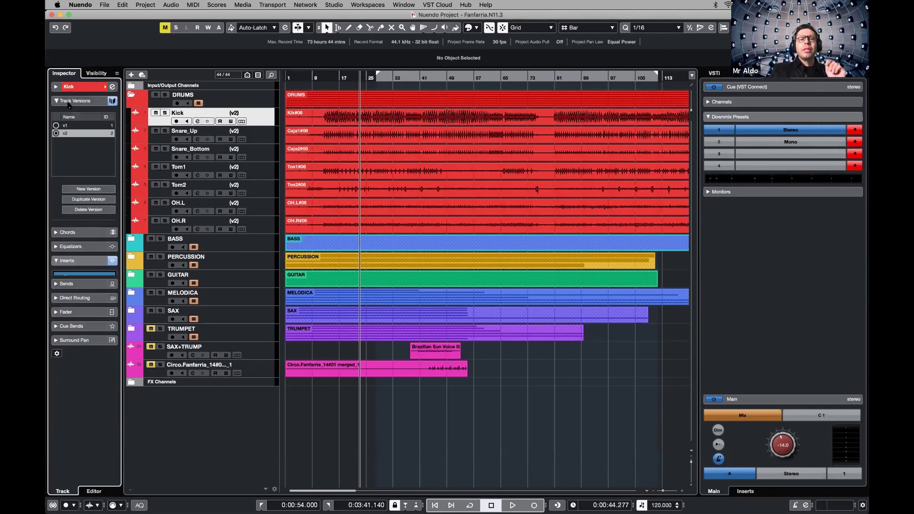
{"action": "left_click", "coordinate": [329, 78]}
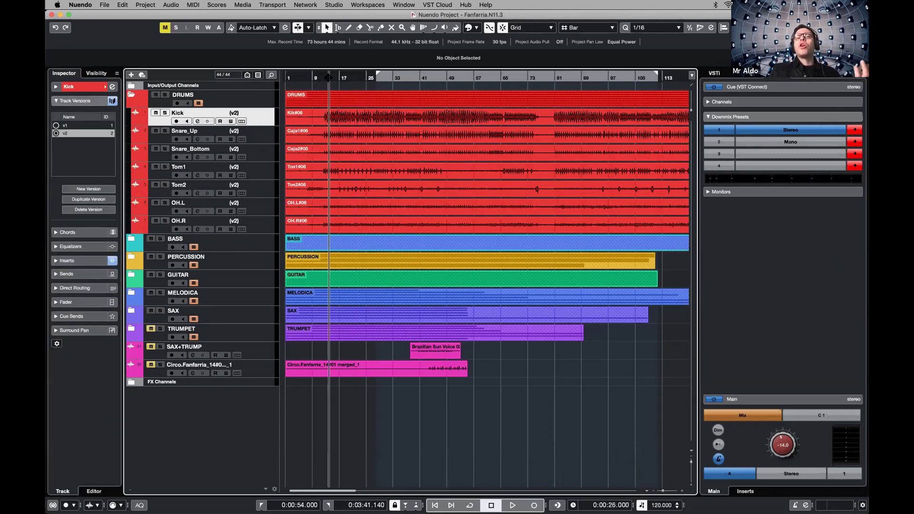
Turn off Group Editing on the DRUMS folder and reselect the Kick track
{"action": "left_click", "coordinate": [199, 103]}
{"action": "left_click", "coordinate": [248, 100]}
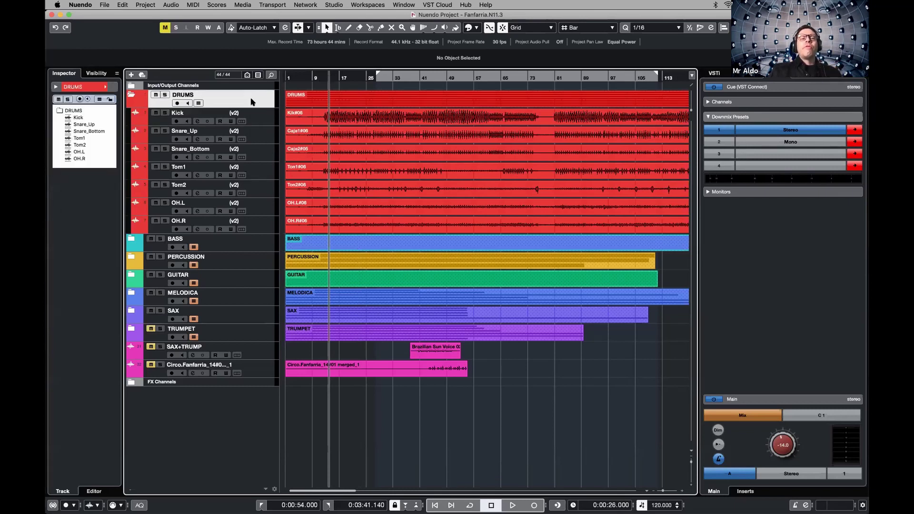
{"action": "left_click", "coordinate": [264, 120]}
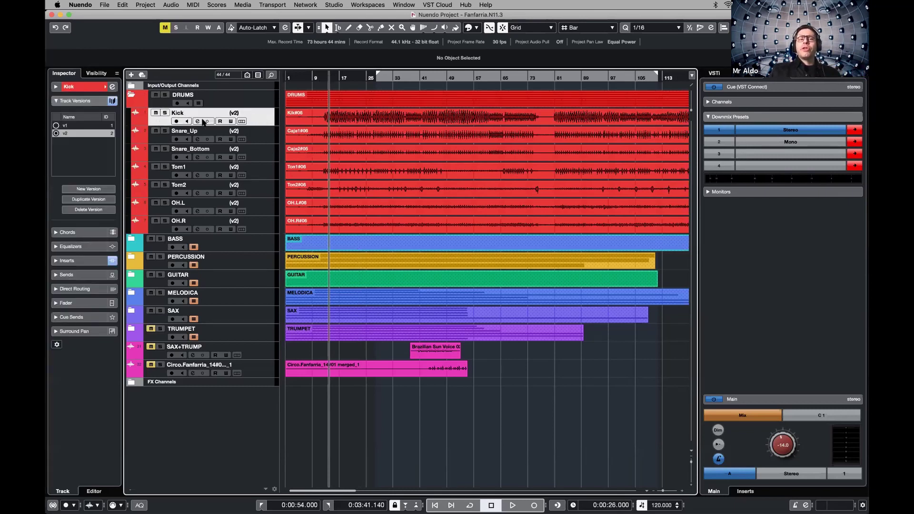
Switch the Kick track alone to version v1 and back to v2, and enable Group Editing on the DRUMS folder
{"action": "left_click", "coordinate": [56, 126]}
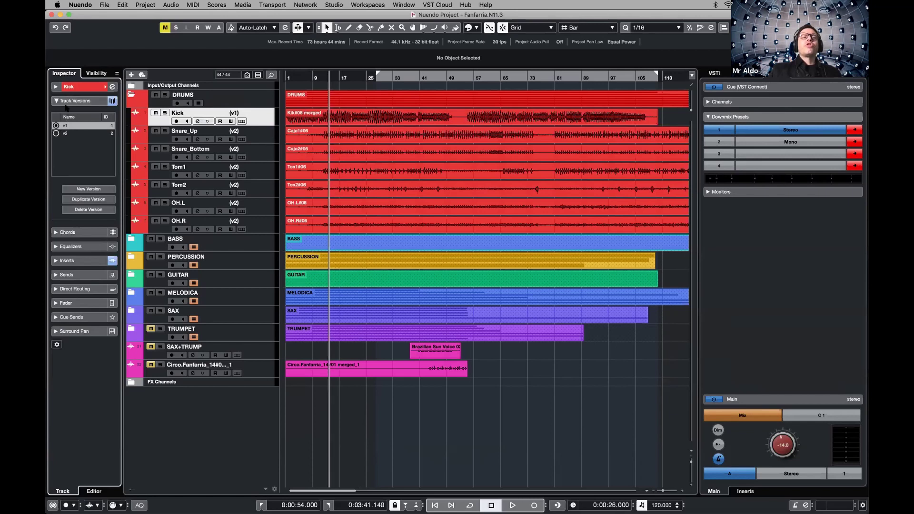
{"action": "left_click", "coordinate": [56, 134]}
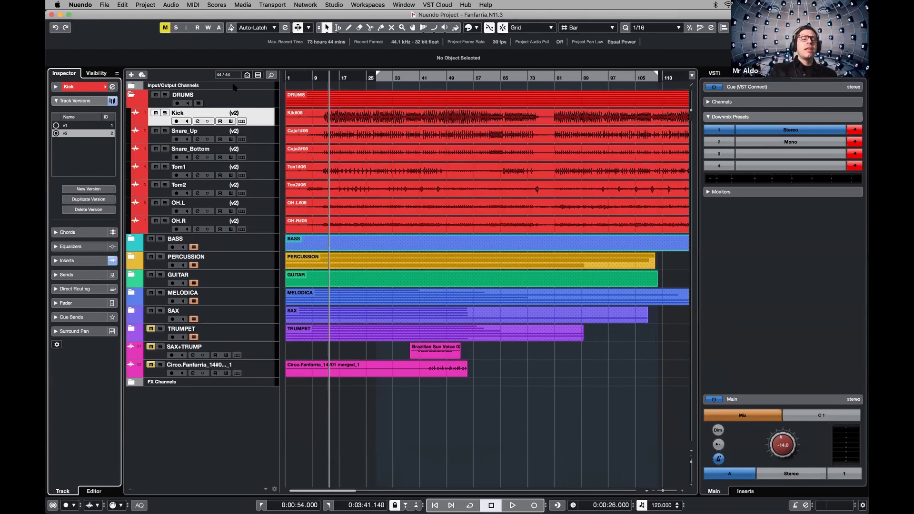
{"action": "left_click", "coordinate": [199, 103]}
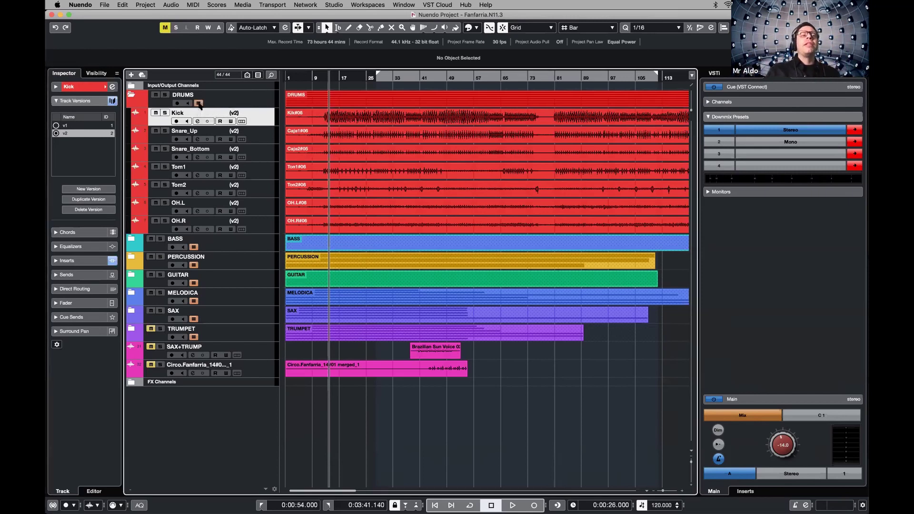
Switch all grouped drum tracks between track versions v1 and v2 twice, finishing on v2
{"action": "left_click", "coordinate": [64, 127]}
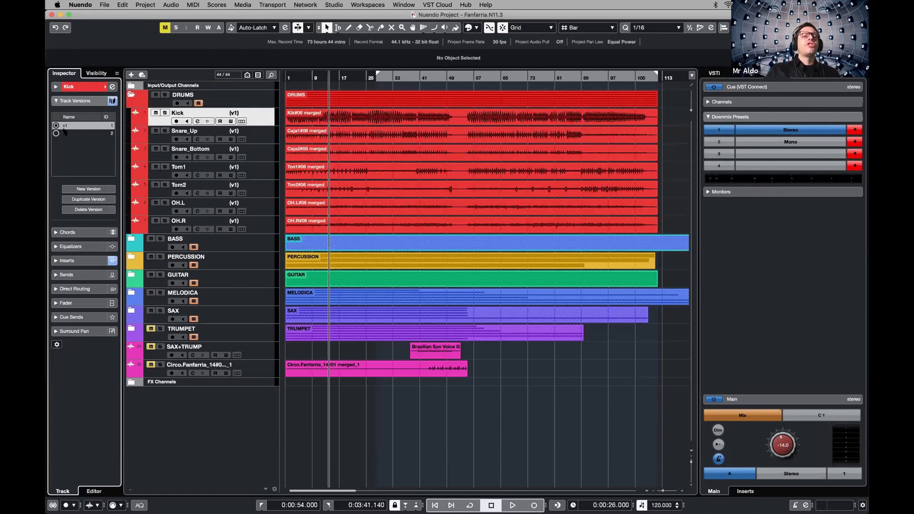
{"action": "left_click", "coordinate": [65, 135]}
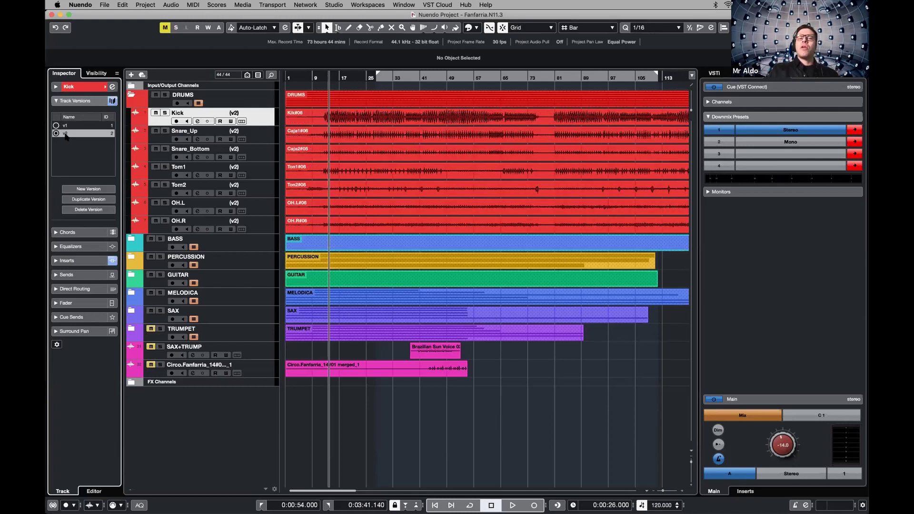
{"action": "left_click", "coordinate": [66, 126]}
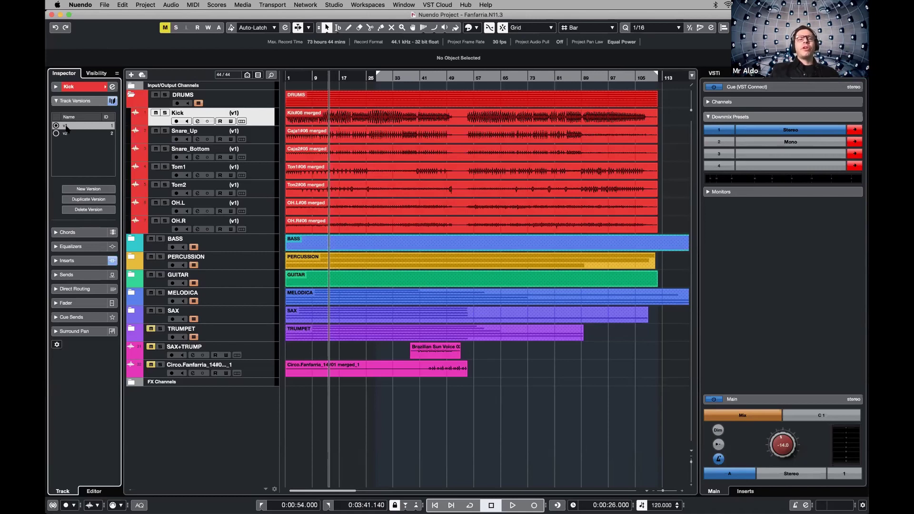
{"action": "left_click", "coordinate": [67, 134]}
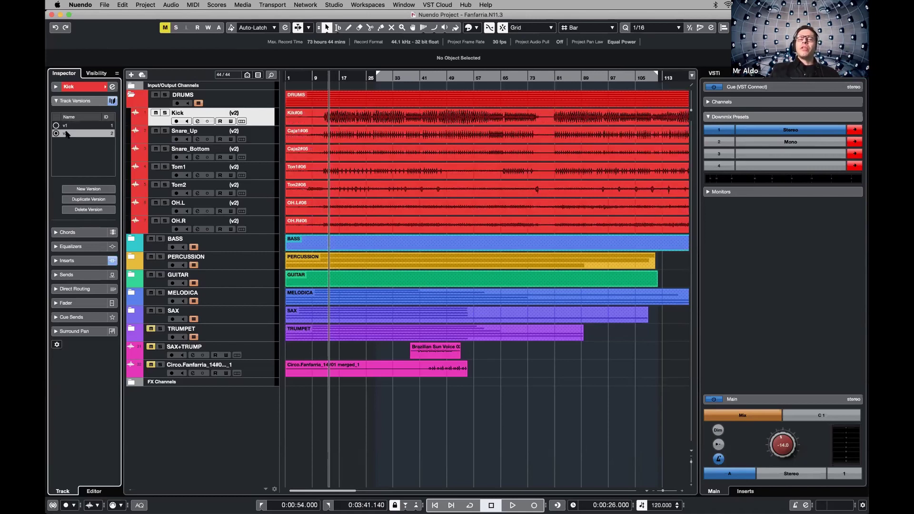
Show the inserts of Snare_Up and Kick in the Inspector, and open and close Kick's Frequency equalizer
{"action": "left_click", "coordinate": [164, 139]}
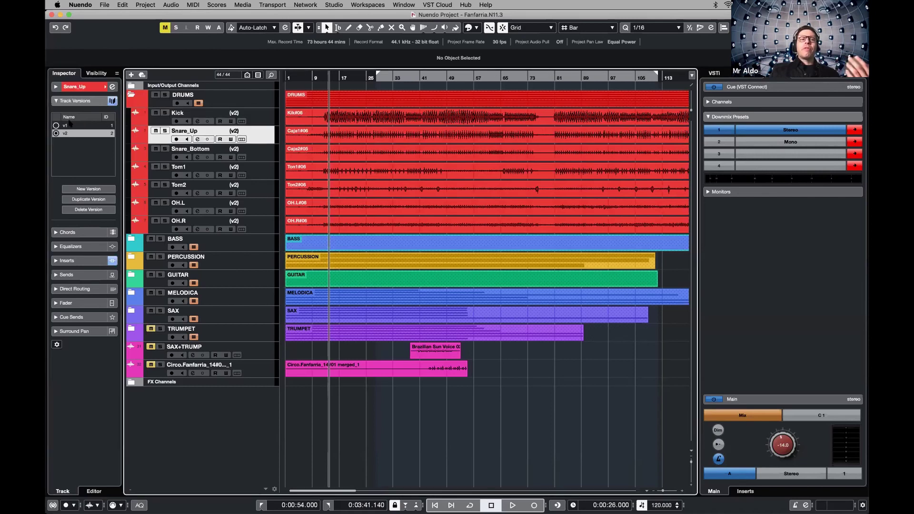
{"action": "left_click", "coordinate": [67, 261]}
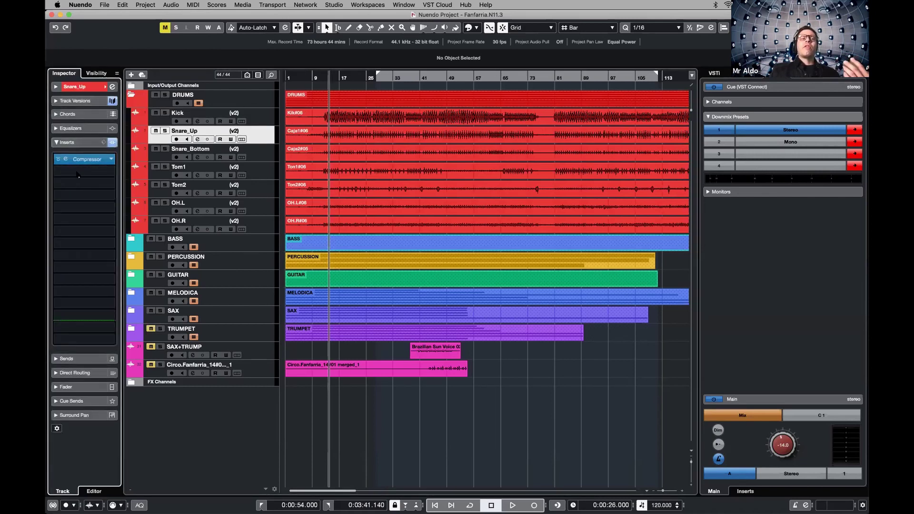
{"action": "left_click", "coordinate": [171, 117]}
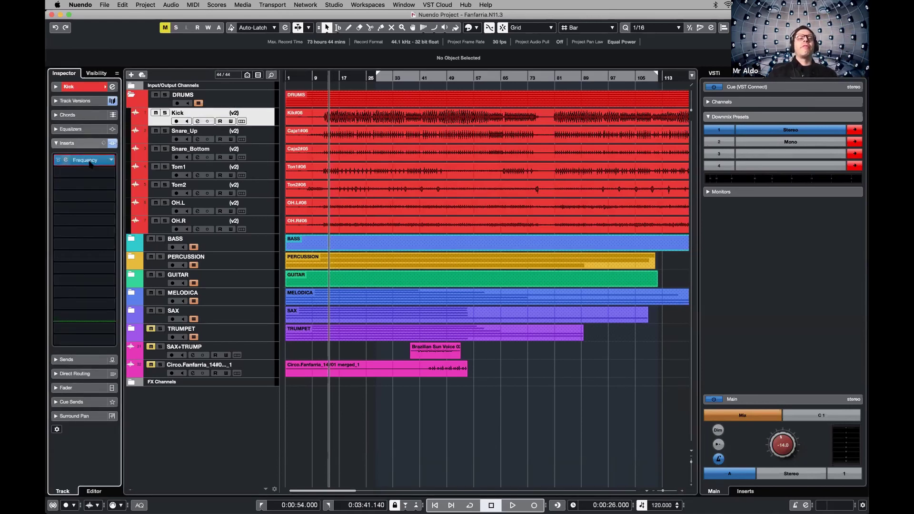
{"action": "left_click", "coordinate": [94, 162]}
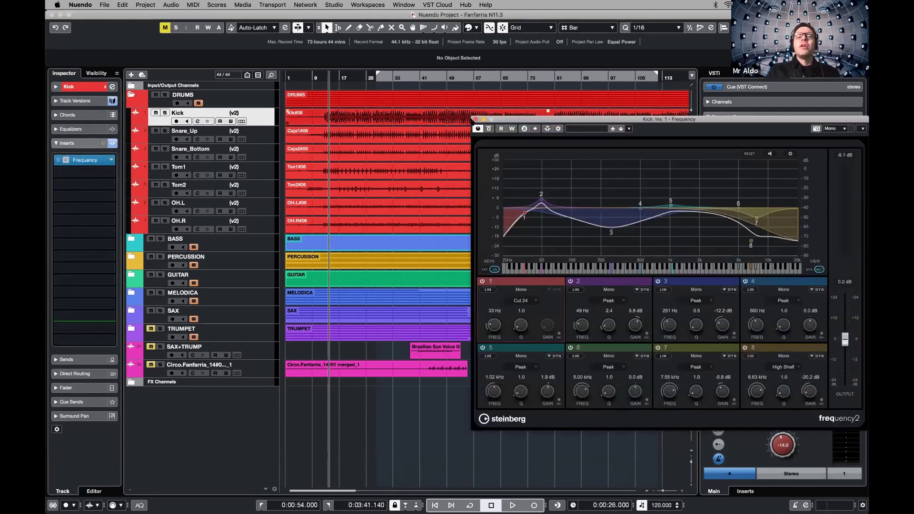
{"action": "left_click", "coordinate": [475, 120]}
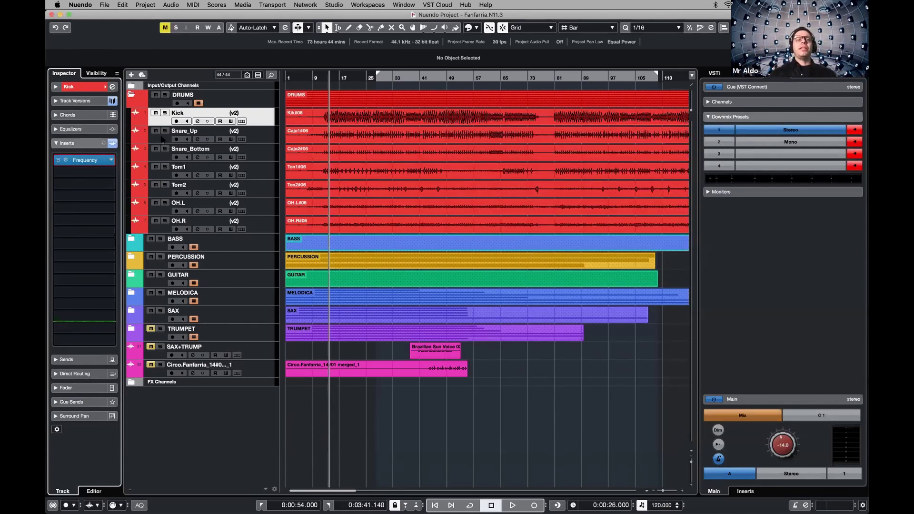
Compare track versions v1 and v2 of the grouped drums during playback, finishing on v1 with playback stopped
{"action": "left_click", "coordinate": [76, 101]}
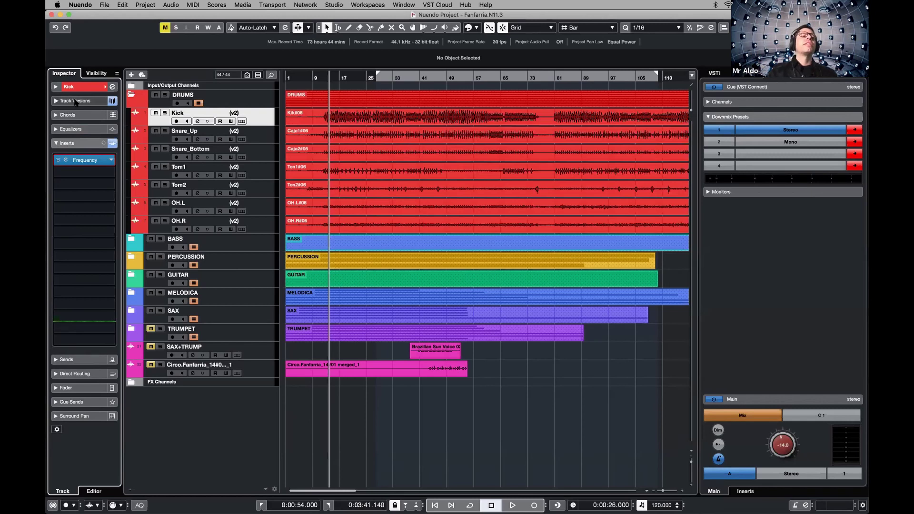
{"action": "left_click", "coordinate": [63, 126]}
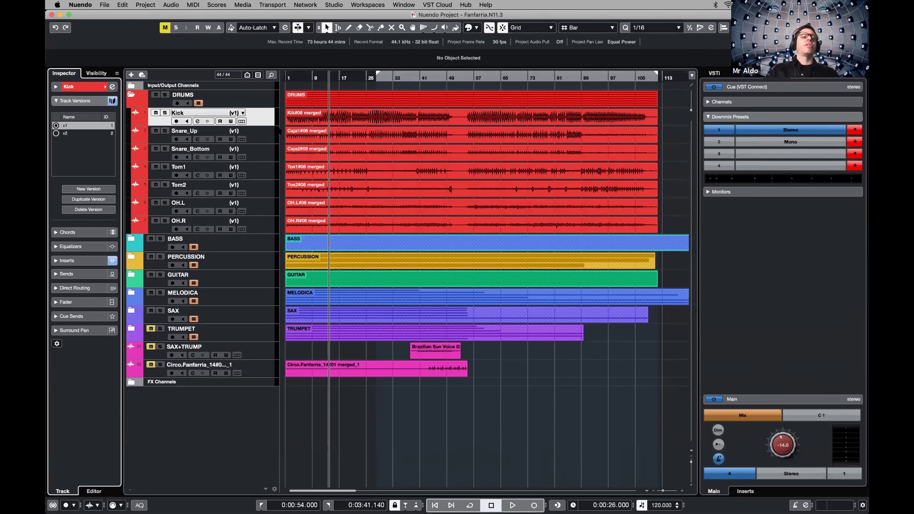
{"action": "key", "text": "space"}
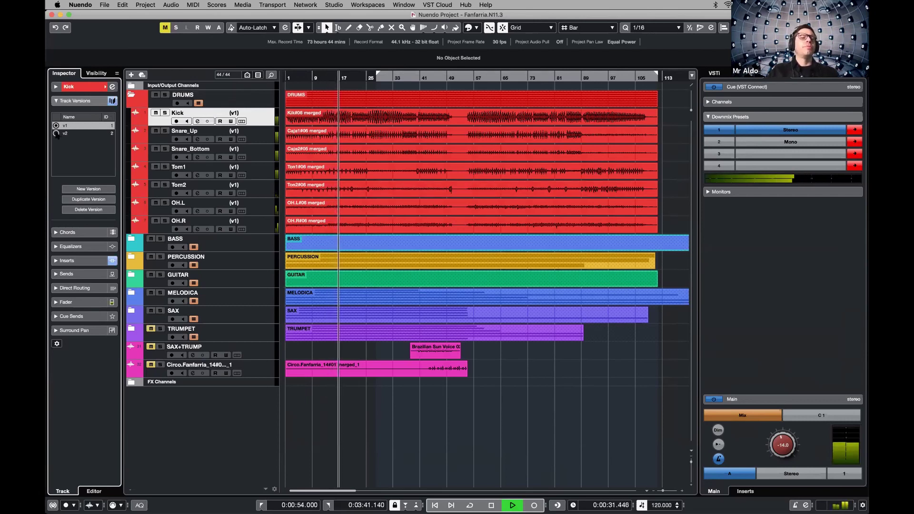
{"action": "left_click", "coordinate": [56, 134]}
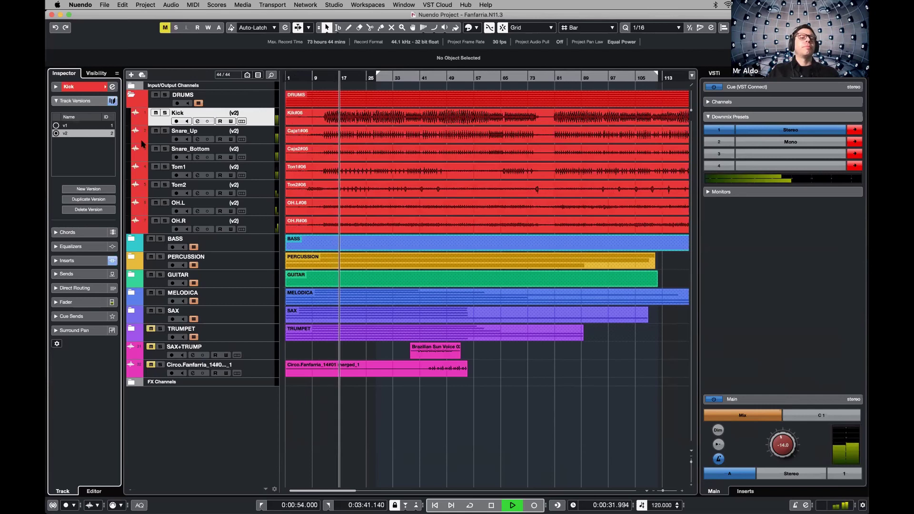
{"action": "left_click", "coordinate": [56, 126]}
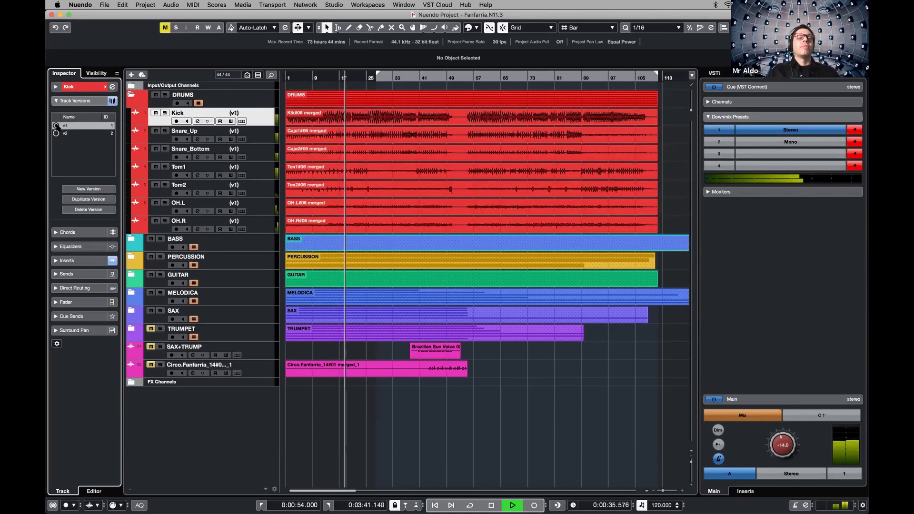
{"action": "left_click", "coordinate": [56, 134]}
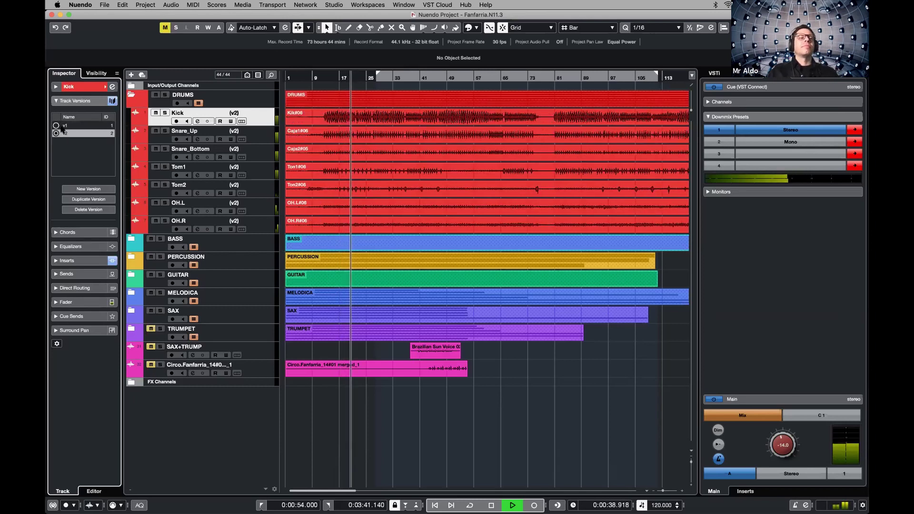
{"action": "left_click", "coordinate": [56, 126]}
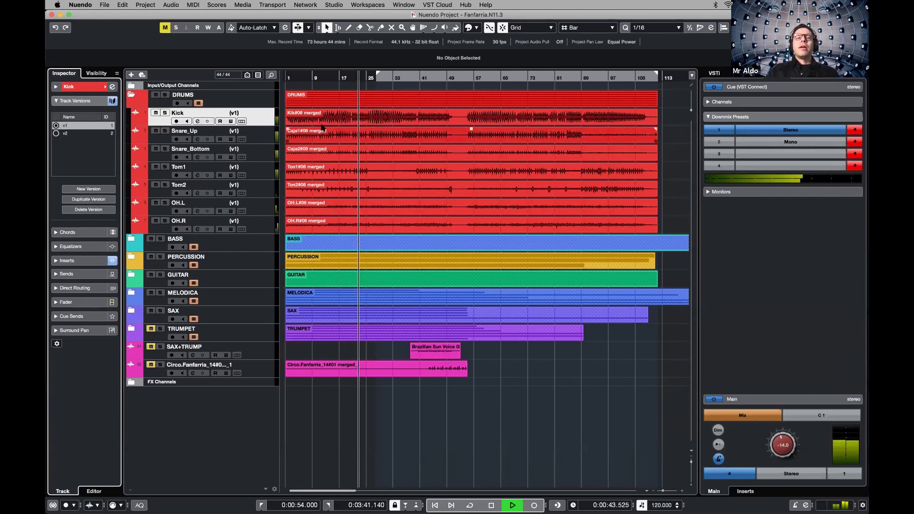
{"action": "left_click", "coordinate": [56, 133]}
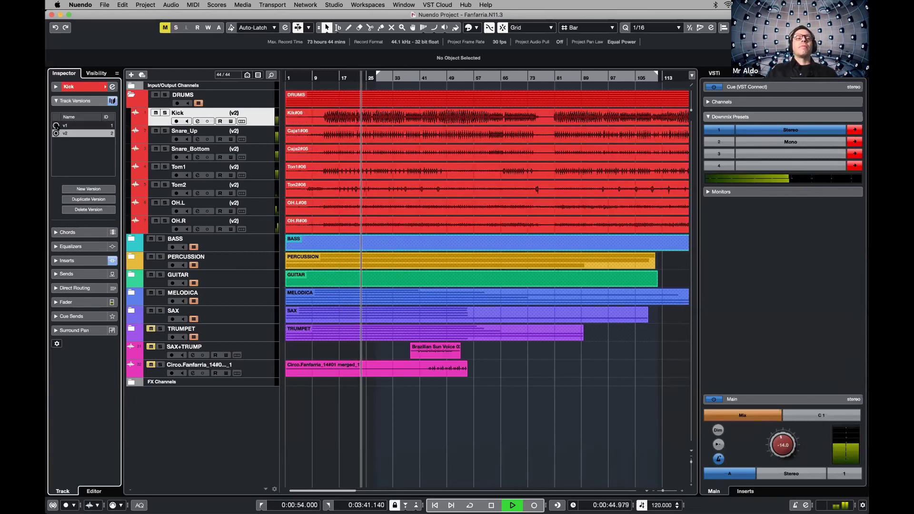
{"action": "left_click", "coordinate": [56, 126]}
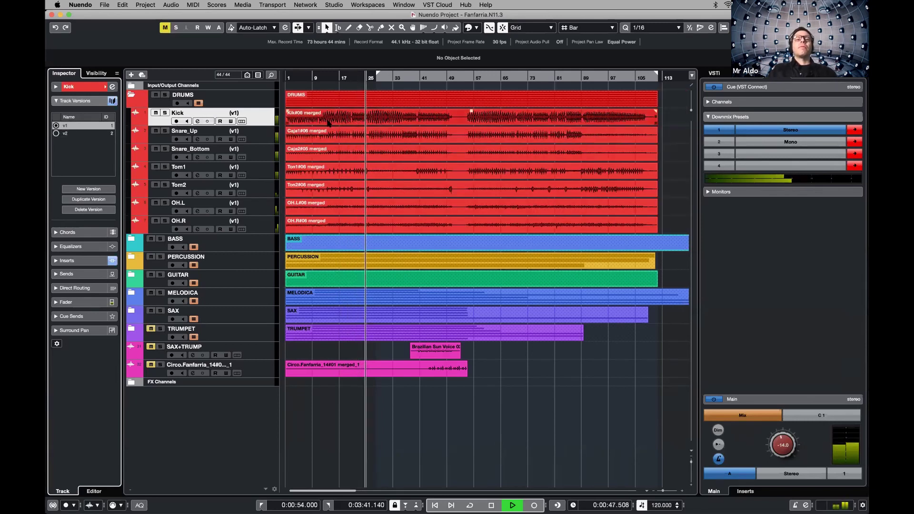
{"action": "key", "text": "space"}
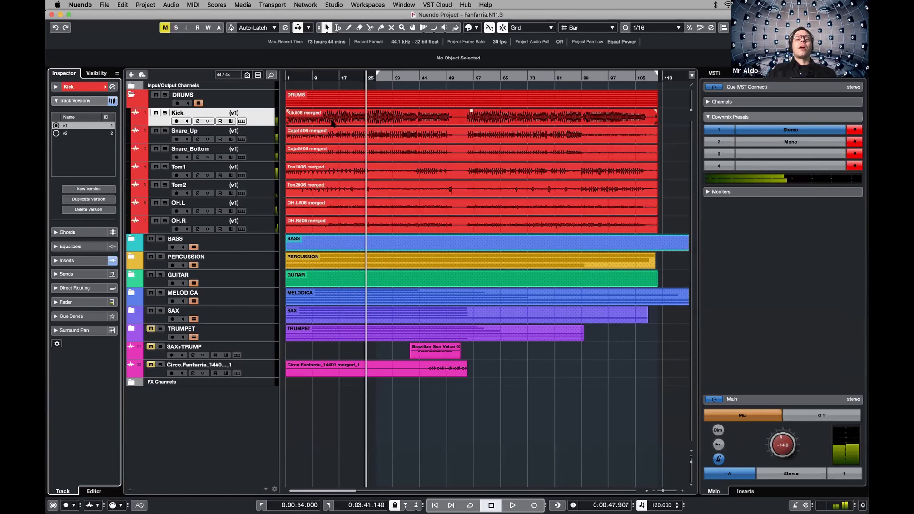
Return the project cursor to the start and split the grouped drum events at bar 17 with the Split tool
{"action": "left_click", "coordinate": [357, 113]}
{"action": "key", "text": "KP_Decimal"}
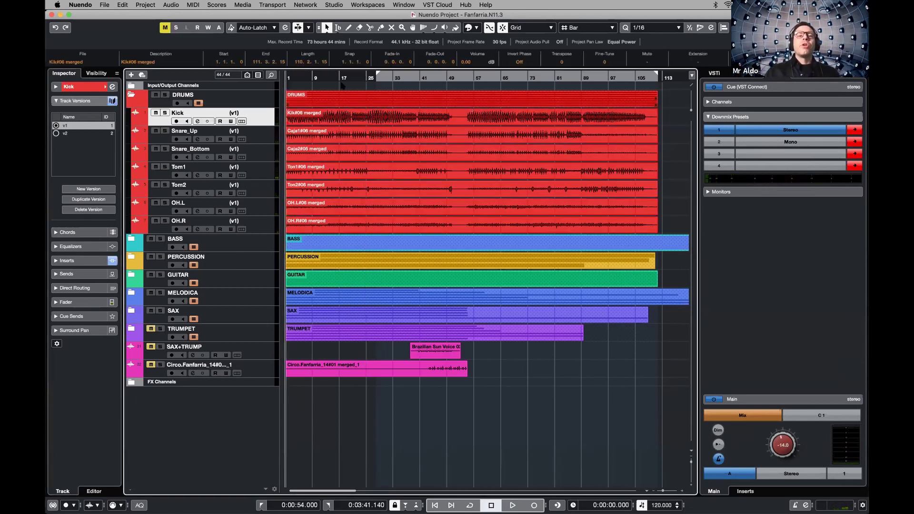
{"action": "right_click", "coordinate": [341, 104]}
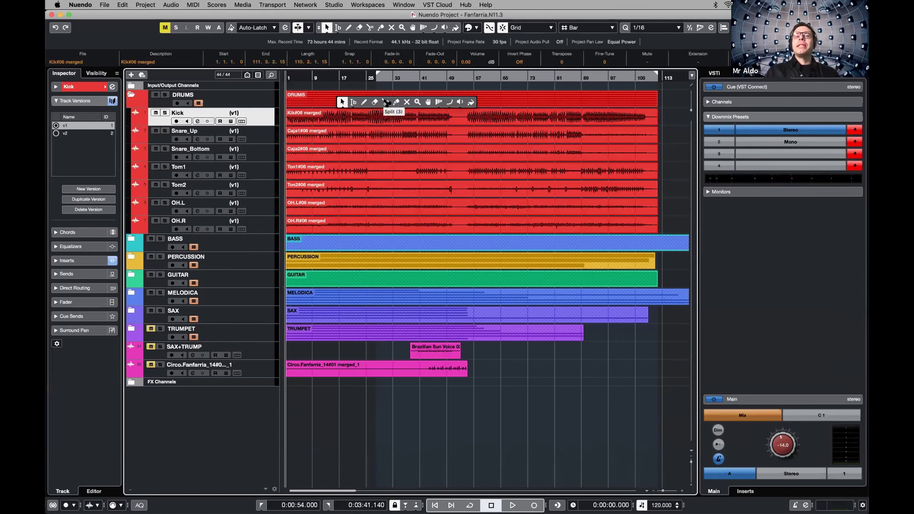
{"action": "left_click", "coordinate": [384, 103]}
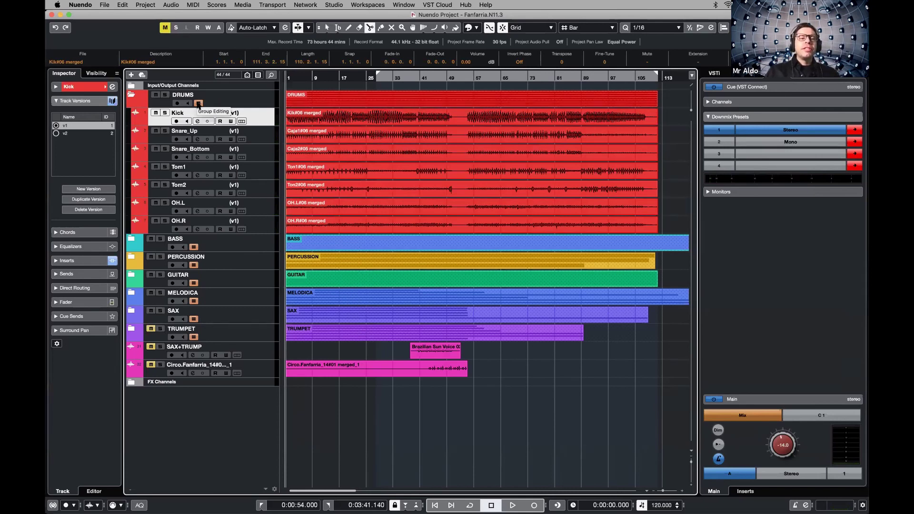
{"action": "left_click", "coordinate": [341, 104]}
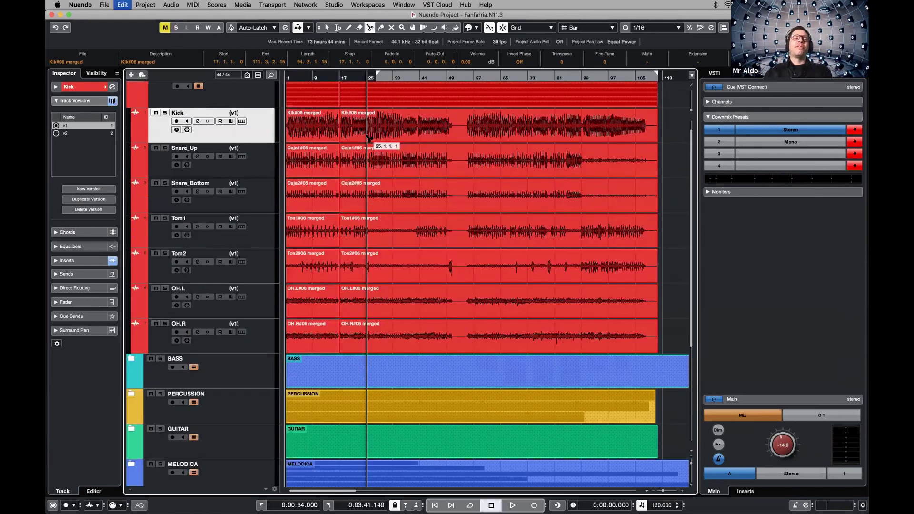
Limit the track visibility to the DRUMS folder and its drum tracks
{"action": "key", "text": "shift+h"}
{"action": "key", "text": "h"}
{"action": "key", "text": "h"}
{"action": "key", "text": "h"}
{"action": "left_click", "coordinate": [96, 73]}
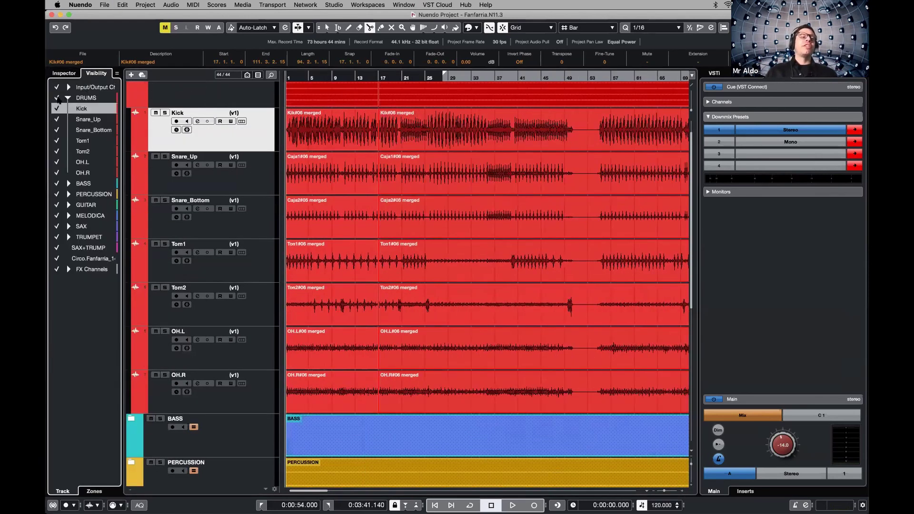
{"action": "left_click", "coordinate": [57, 98], "text": "alt"}
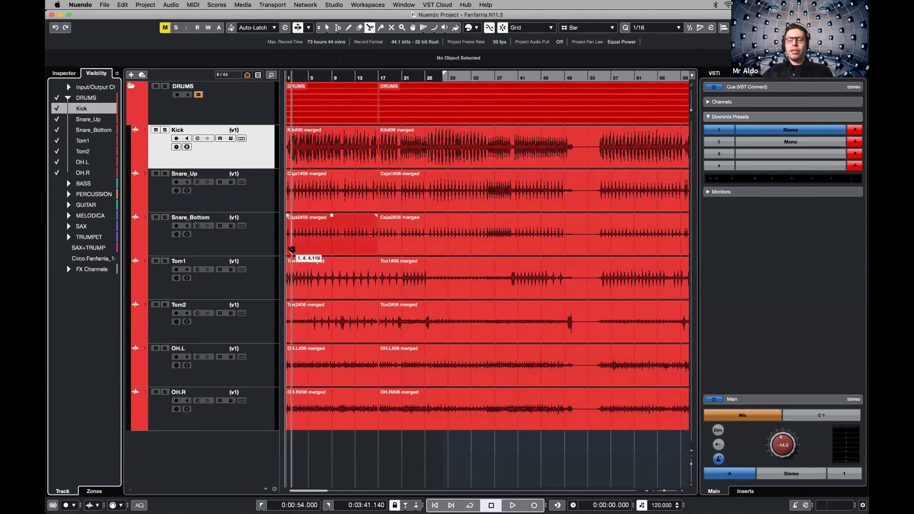
Play the drums briefly from the start and split the grouped drum events at bar 25
{"action": "key", "text": "shift+g"}
{"action": "key", "text": "shift+g"}
{"action": "key", "text": "shift+g"}
{"action": "key", "text": "shift+h"}
{"action": "key", "text": "shift+h"}
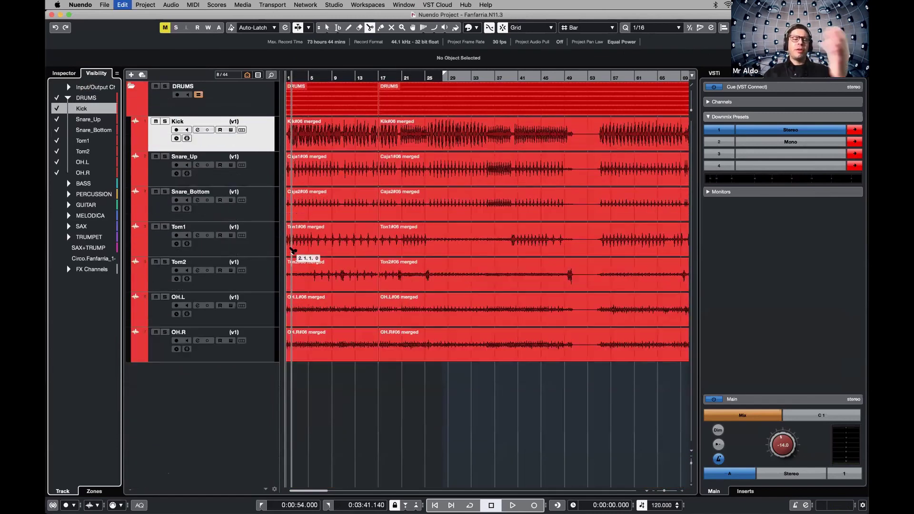
{"action": "key", "text": "space"}
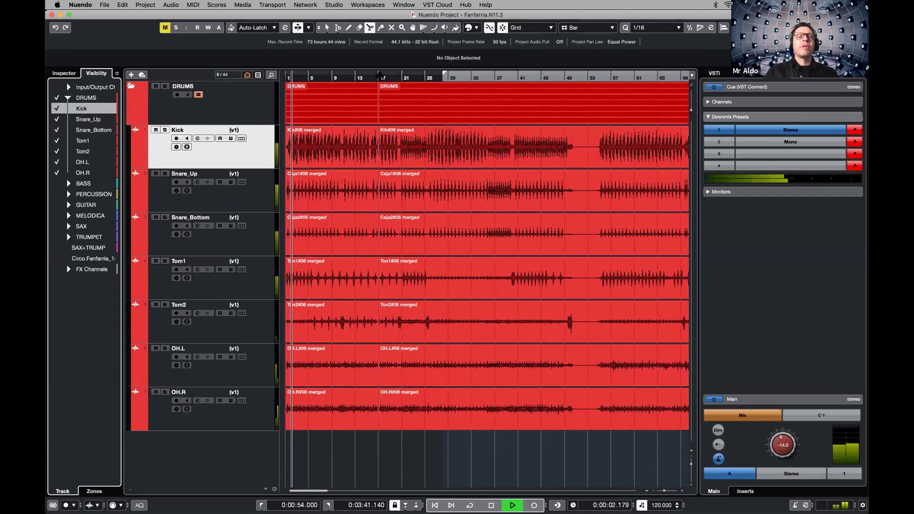
{"action": "key", "text": "space"}
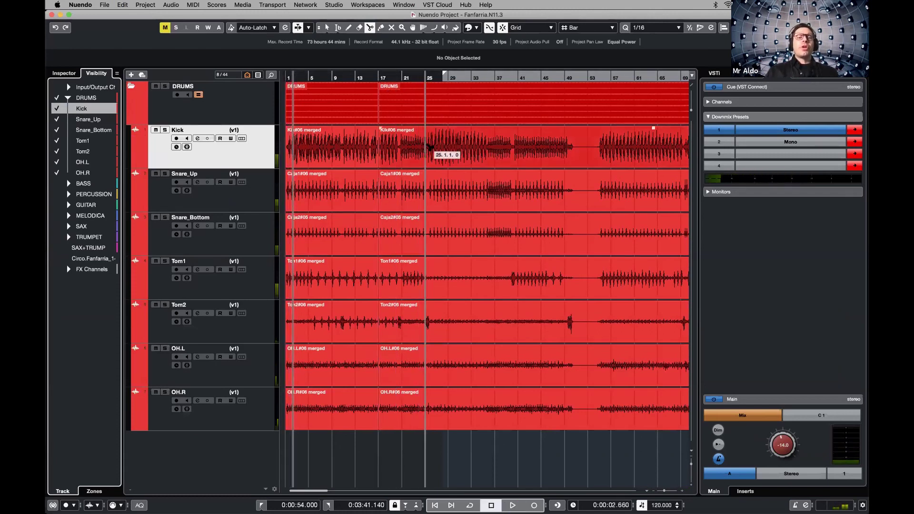
{"action": "left_click", "coordinate": [429, 146]}
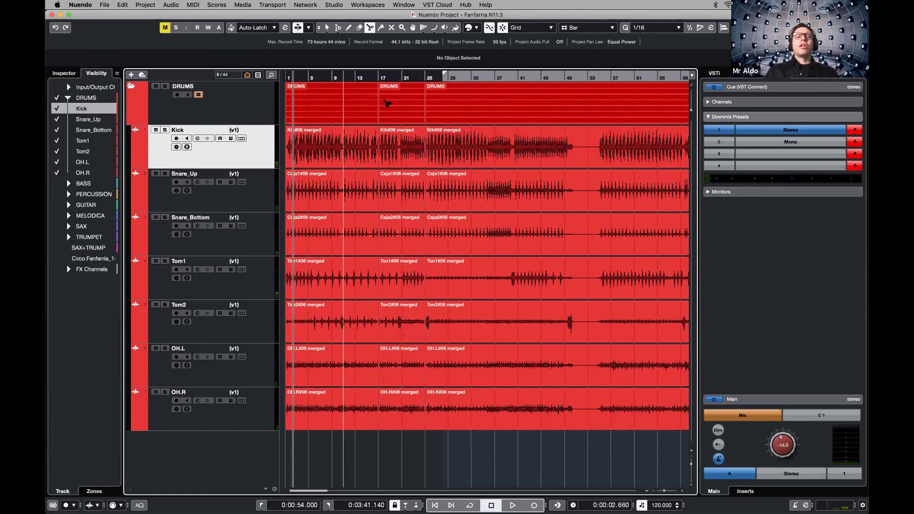
Select the DRUMS folder parts starting at bars 17 and 25 in turn, and place the project cursor at 0:01:12.000
{"action": "key", "text": "1"}
{"action": "left_click", "coordinate": [407, 102]}
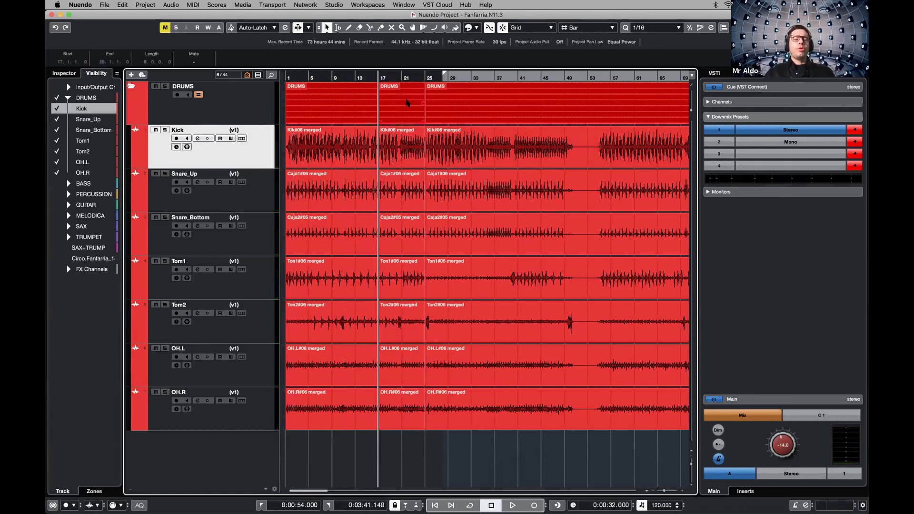
{"action": "left_click", "coordinate": [474, 109]}
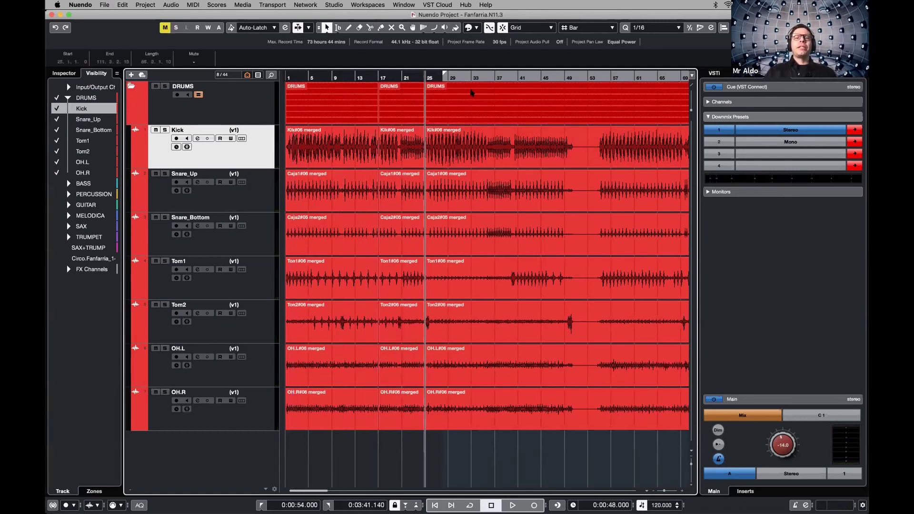
{"action": "left_click", "coordinate": [490, 72]}
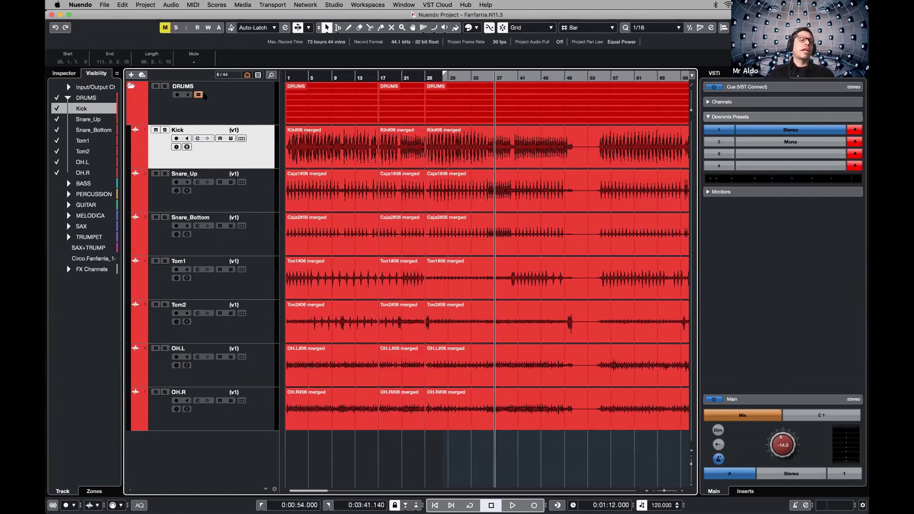
Paste a copy of the DRUMS folder part from bar 17 at bar 37, and undo the paste
{"action": "left_click", "coordinate": [402, 102]}
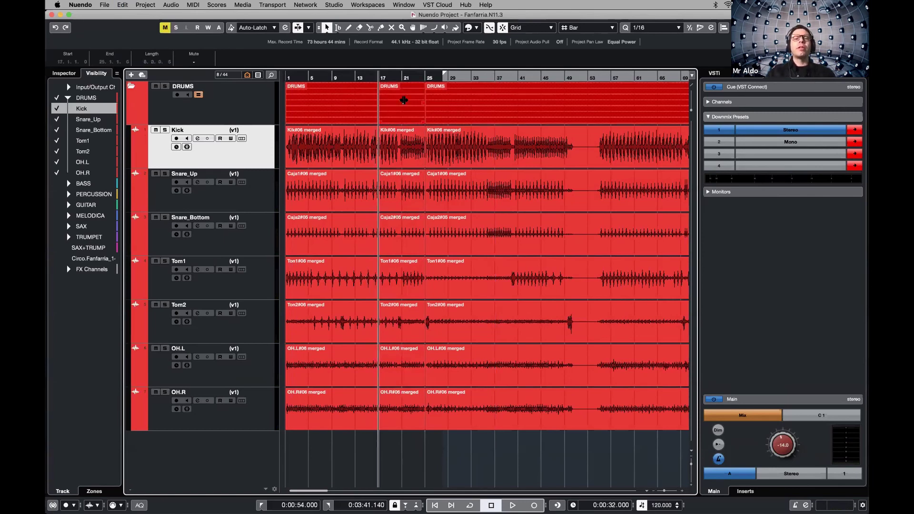
{"action": "left_click", "coordinate": [497, 78]}
{"action": "key", "text": "ctrl+v"}
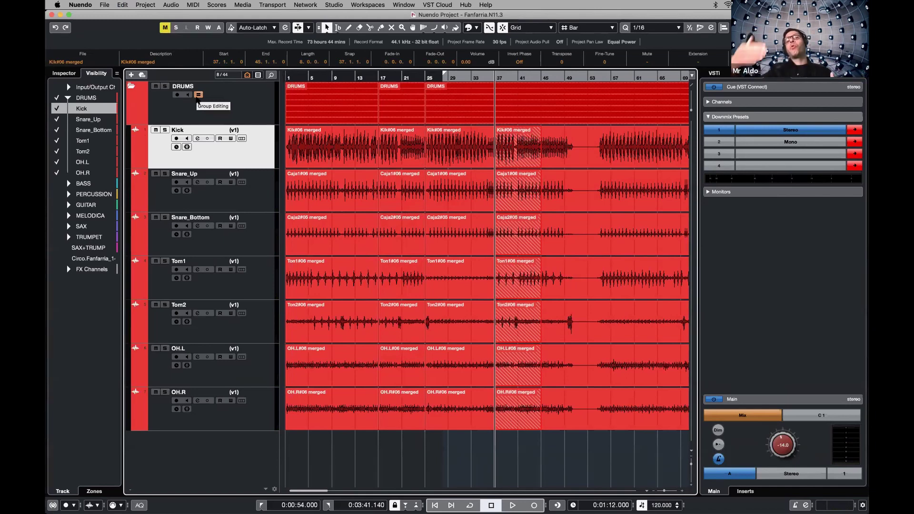
{"action": "key", "text": "super+z"}
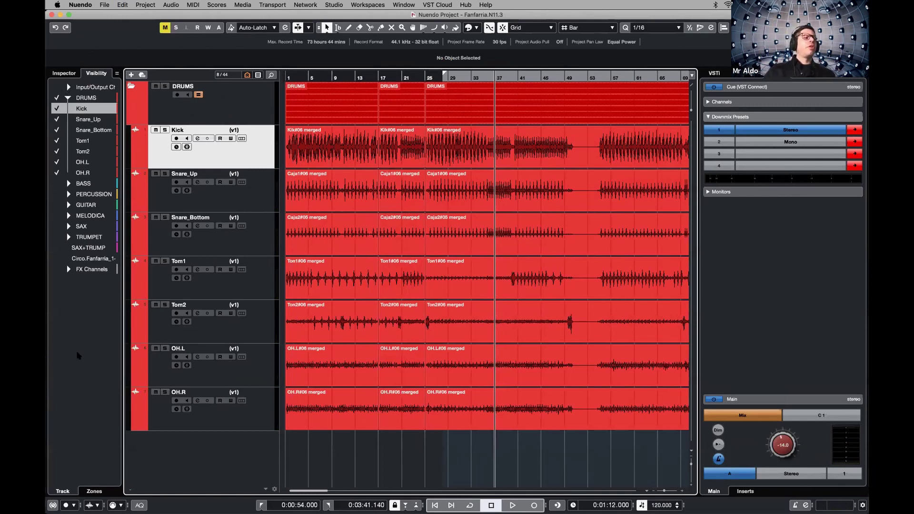
Make all tracks visible and show the lower-zone MixConsole, switching it from faders to inserts and back to faders
{"action": "left_click", "coordinate": [56, 87]}
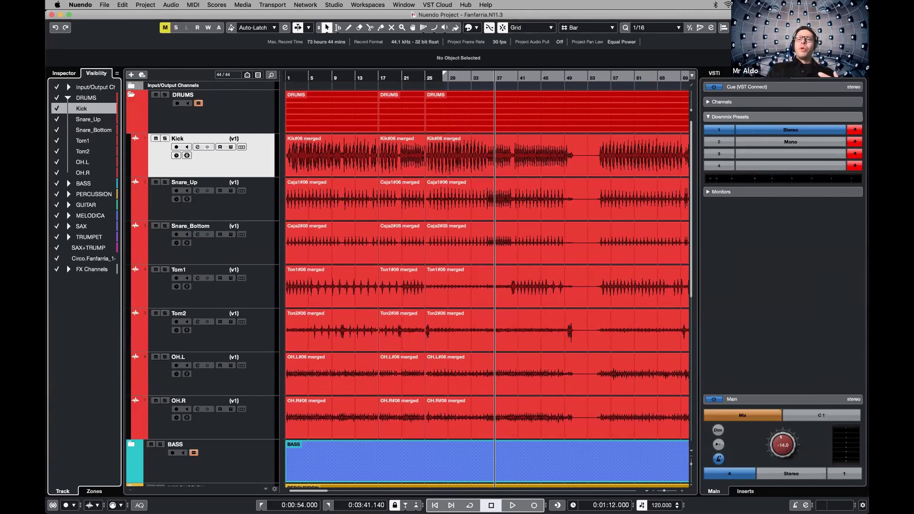
{"action": "key", "text": "alt+F3"}
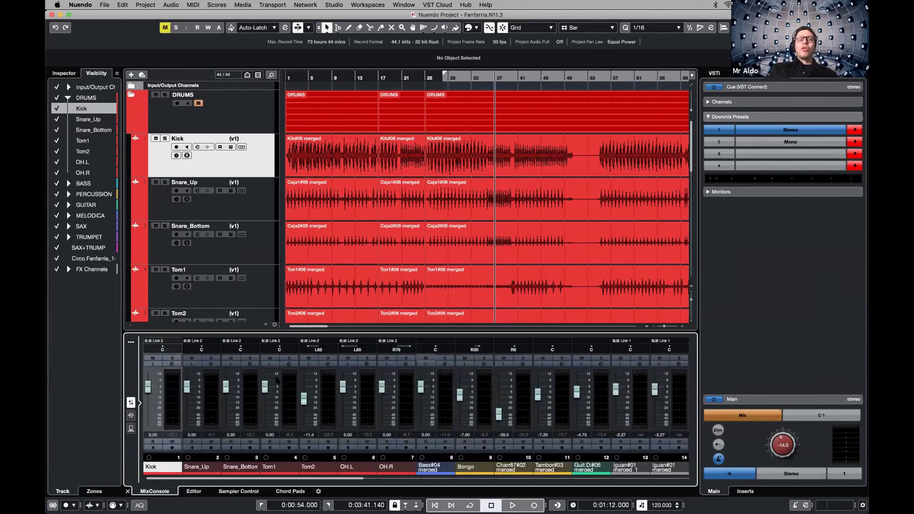
{"action": "left_click", "coordinate": [131, 415]}
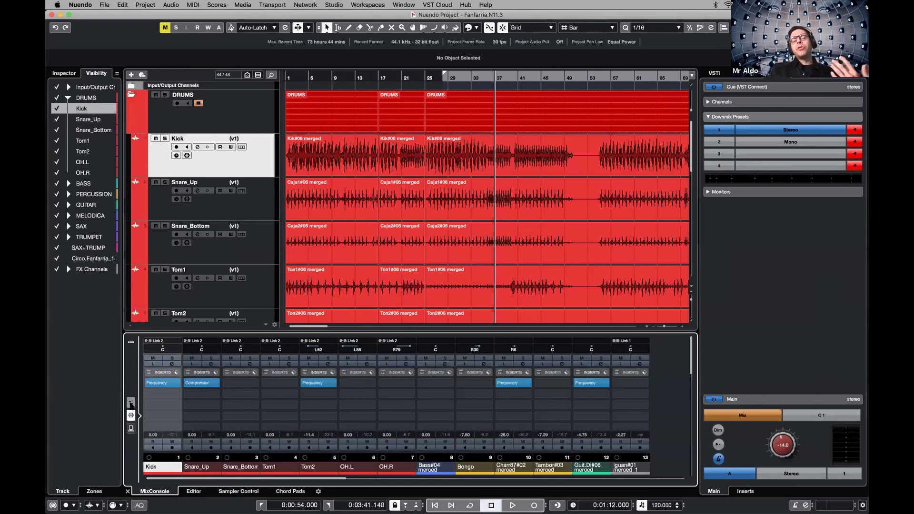
{"action": "left_click", "coordinate": [131, 403]}
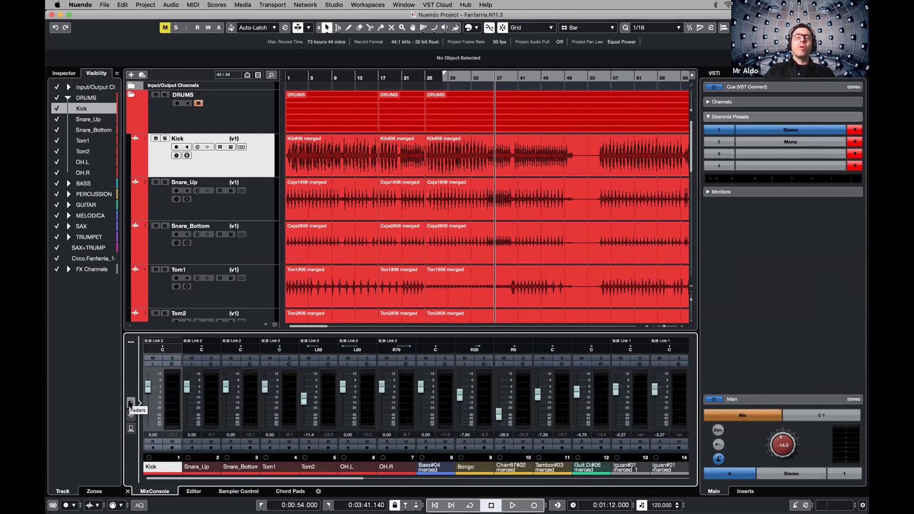
Open the full MixConsole window with its channel visibility list, and switch the Kick channel's visibility off and on
{"action": "key", "text": "F3"}
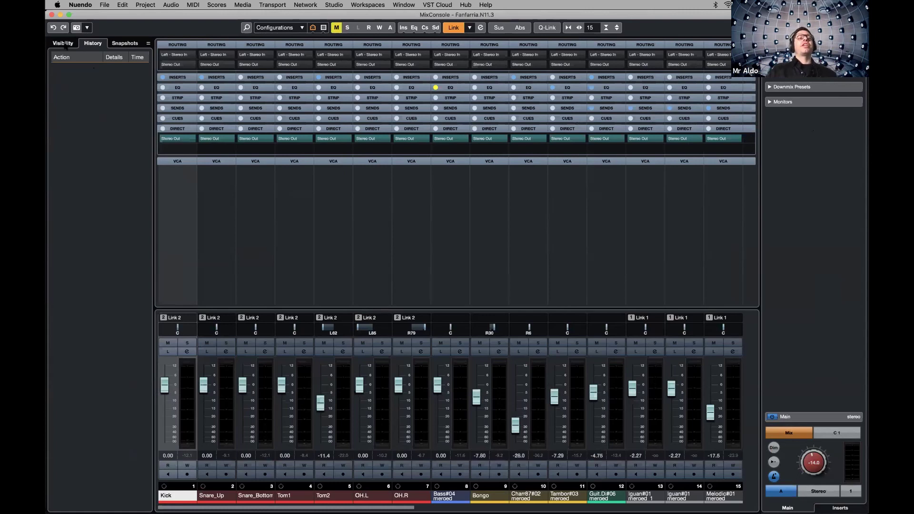
{"action": "left_click", "coordinate": [63, 43]}
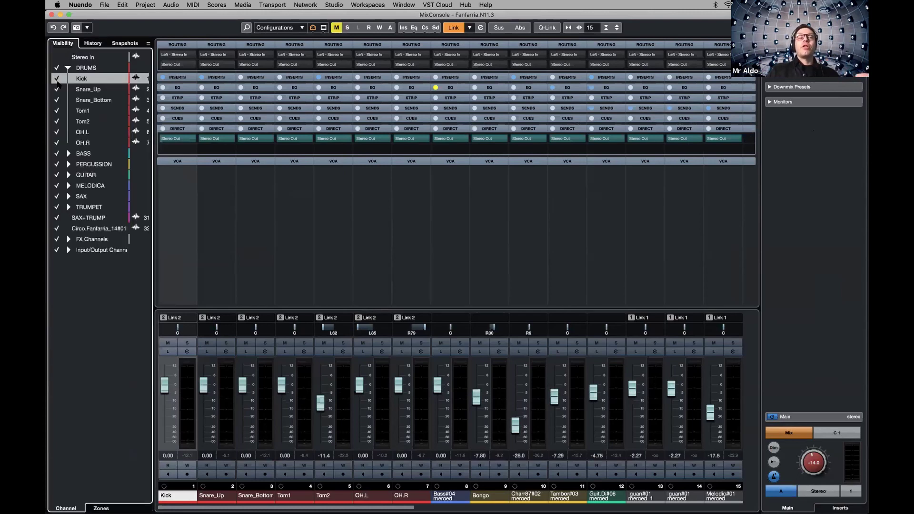
{"action": "left_click", "coordinate": [57, 80]}
{"action": "left_click", "coordinate": [57, 80], "text": "alt"}
{"action": "left_click_drag", "start_coordinate": [57, 88], "coordinate": [51, 373]}
Display the mix History, and lower the Snare_Bottom fader to -1.74 and the Tom1 fader to -7.41
{"action": "left_click", "coordinate": [93, 43]}
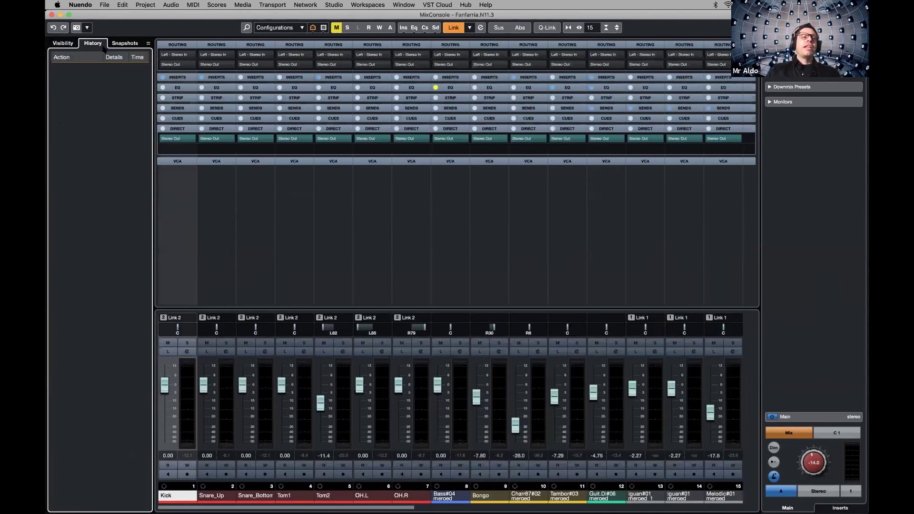
{"action": "left_click_drag", "start_coordinate": [243, 384], "coordinate": [282, 390]}
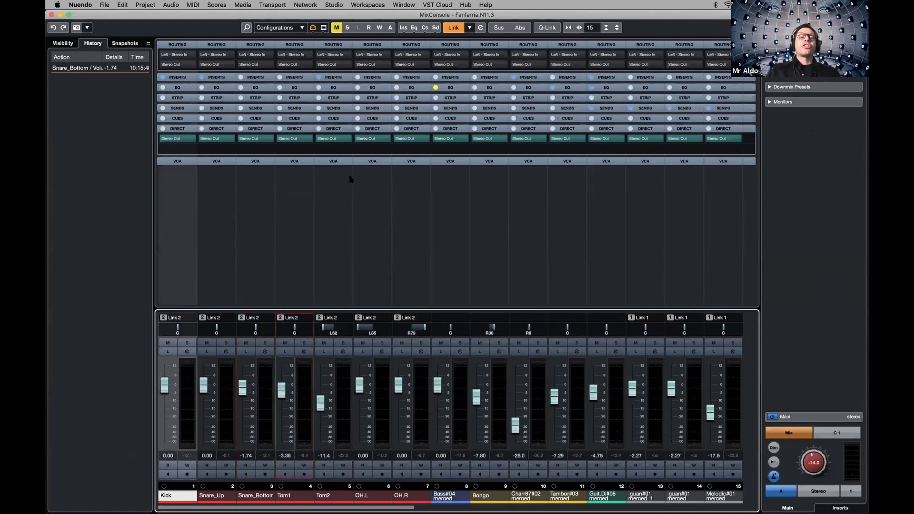
Expand the Inserts rack and set band 2 of Tom2's Frequency equalizer to 110 Hz with 1.9 dB gain
{"action": "left_click", "coordinate": [342, 79]}
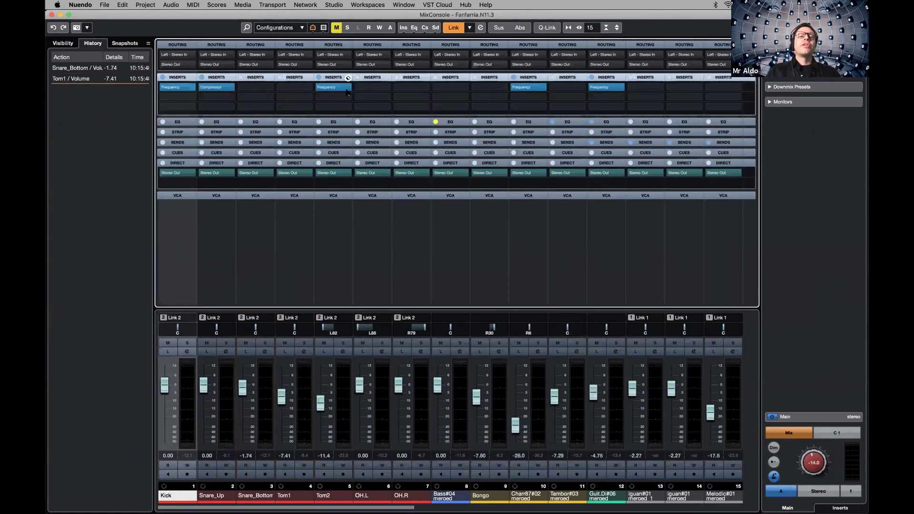
{"action": "left_click", "coordinate": [333, 87]}
{"action": "left_click_drag", "start_coordinate": [496, 175], "coordinate": [499, 172]}
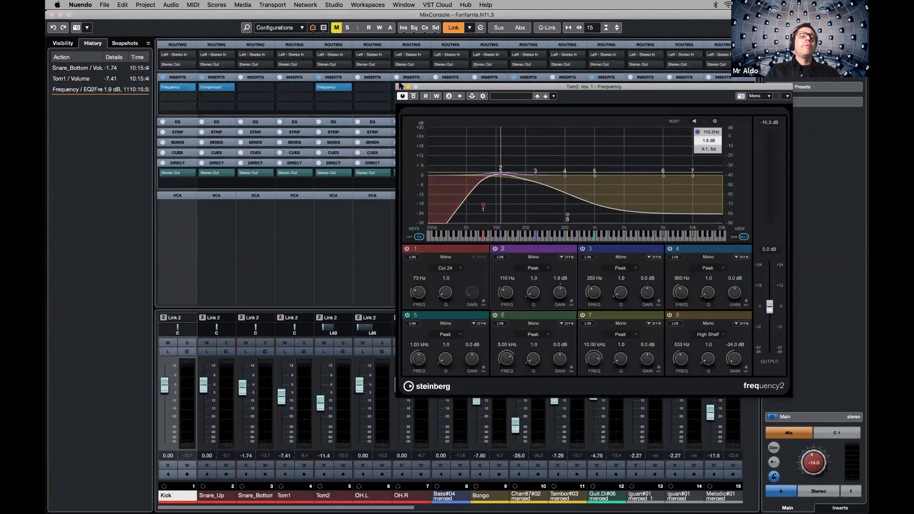
{"action": "left_click", "coordinate": [400, 87]}
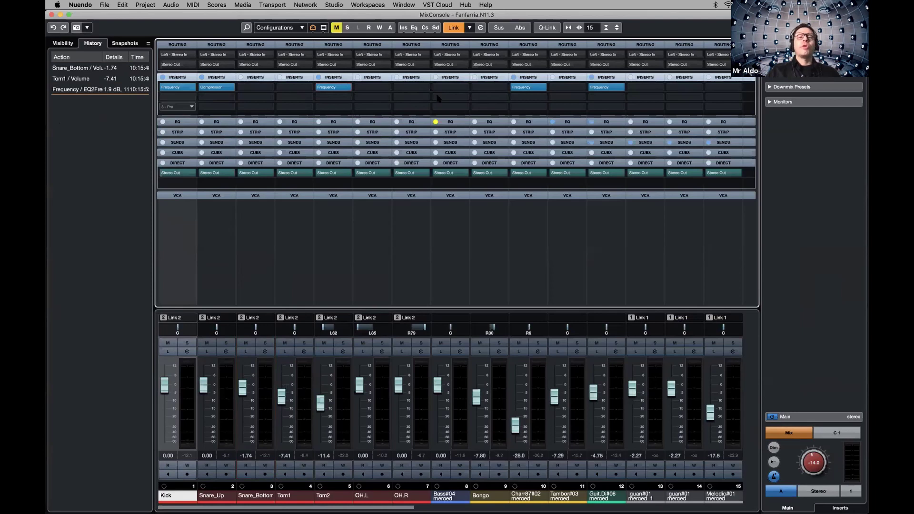
{"action": "left_click", "coordinate": [389, 97]}
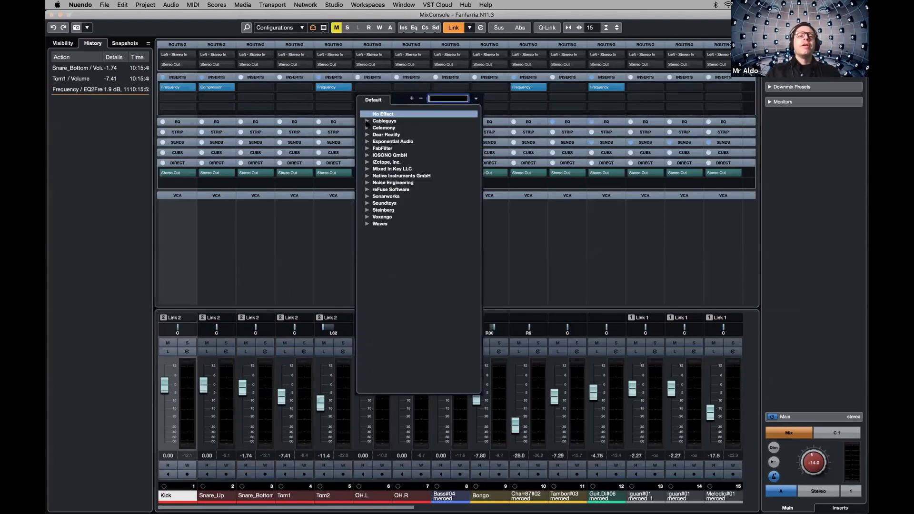
{"action": "left_click", "coordinate": [435, 85]}
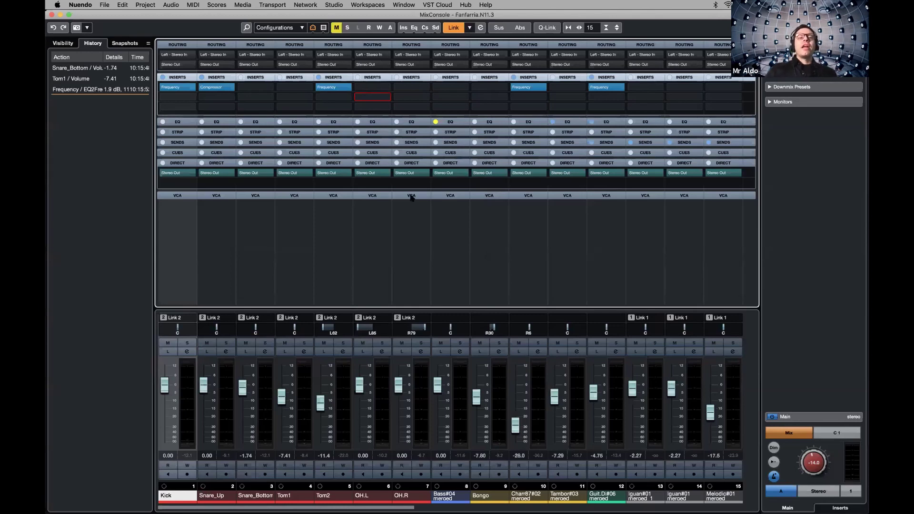
Lower the Bass#04 merged fader to -1.20 and set the Guit.Di#06 channel's FX 2-REVerence send level to -13.5
{"action": "left_click_drag", "start_coordinate": [438, 384], "coordinate": [439, 387]}
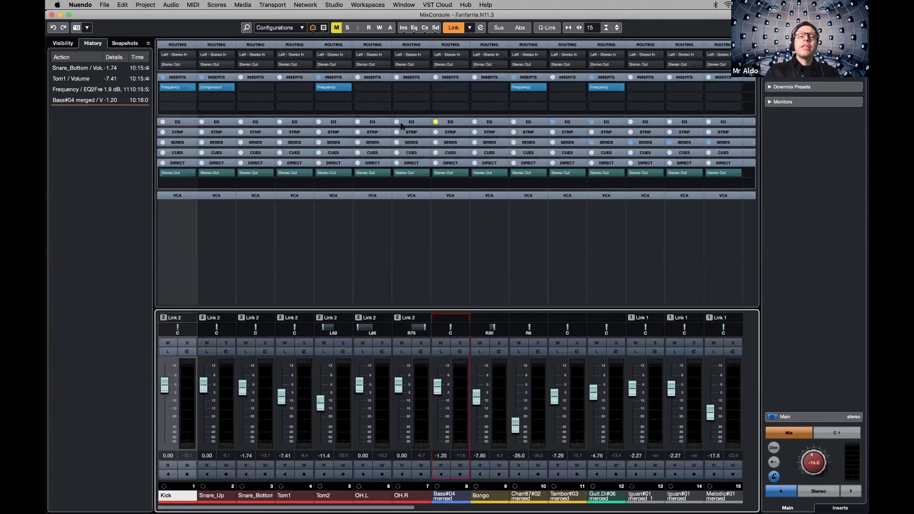
{"action": "left_click", "coordinate": [410, 148]}
{"action": "left_click", "coordinate": [410, 145]}
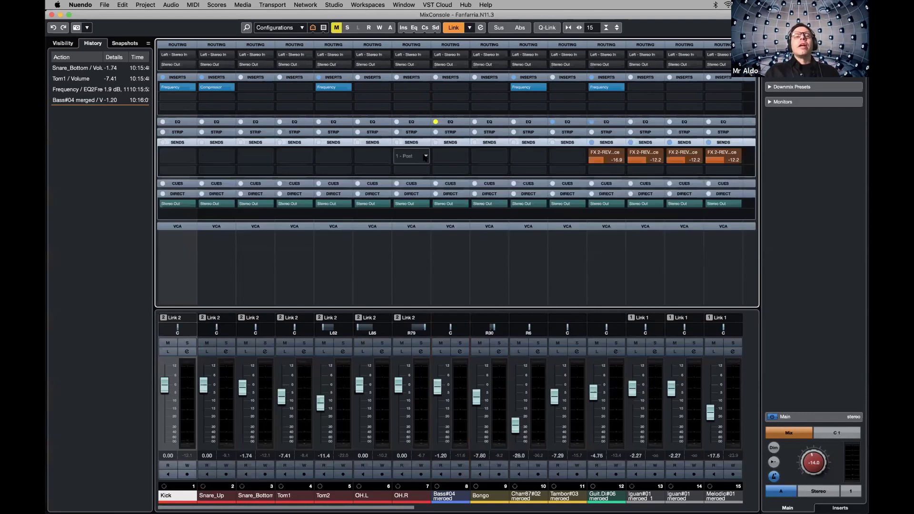
{"action": "left_click", "coordinate": [604, 161]}
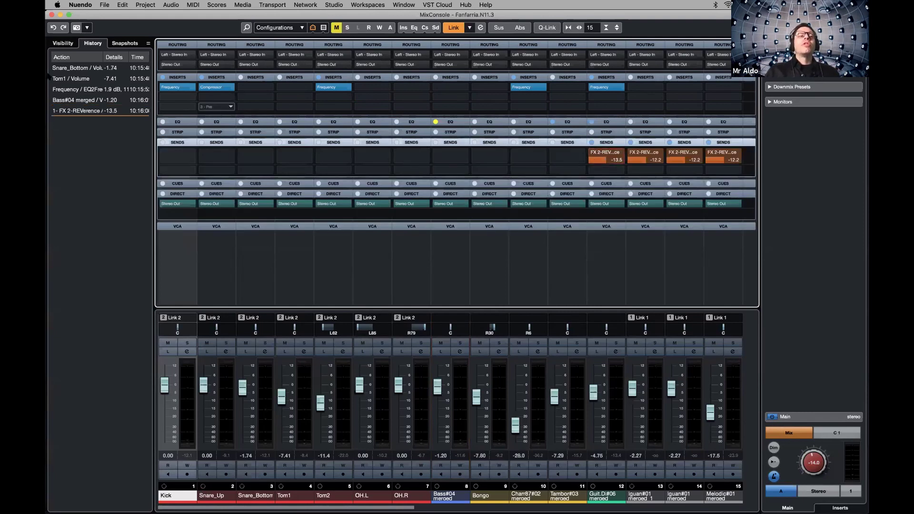
Look at the mix Snapshots and move back and forth through the History entries, ending just before the FX 2-REVerence send change
{"action": "left_click", "coordinate": [90, 101]}
{"action": "left_click", "coordinate": [83, 110]}
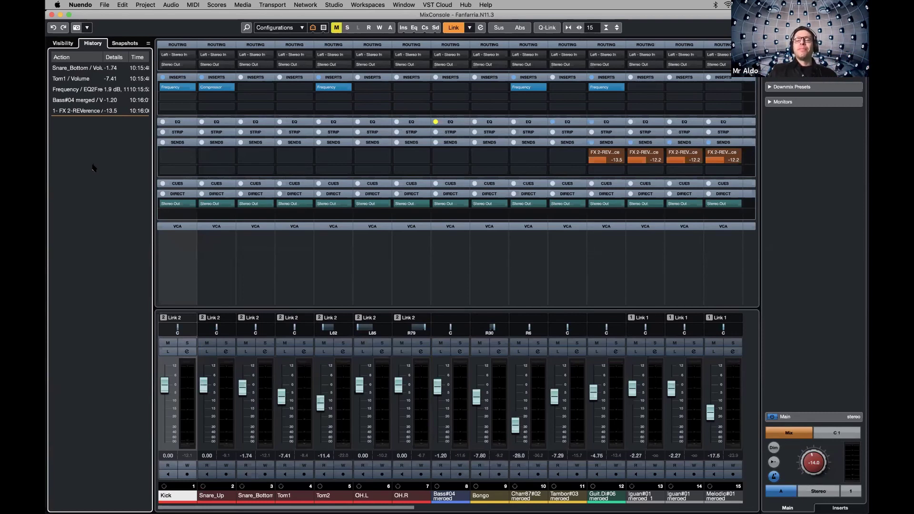
{"action": "left_click", "coordinate": [115, 44]}
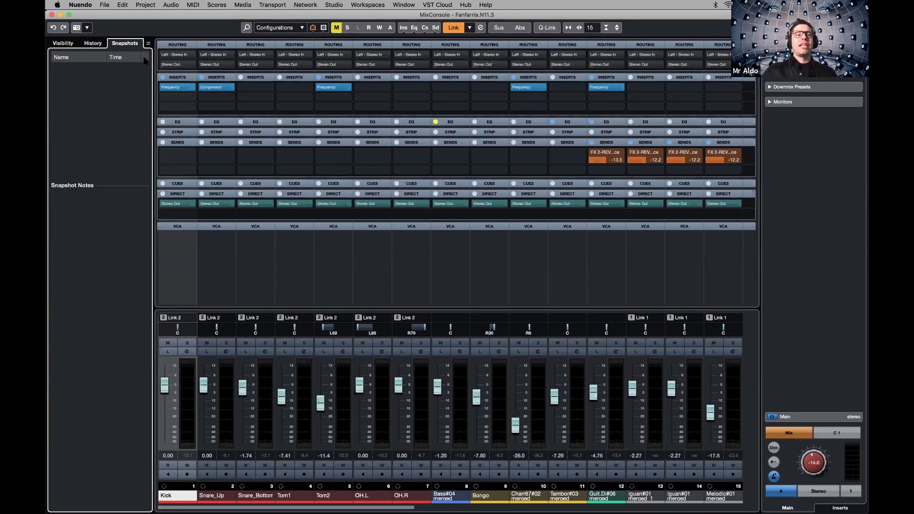
{"action": "left_click", "coordinate": [94, 43]}
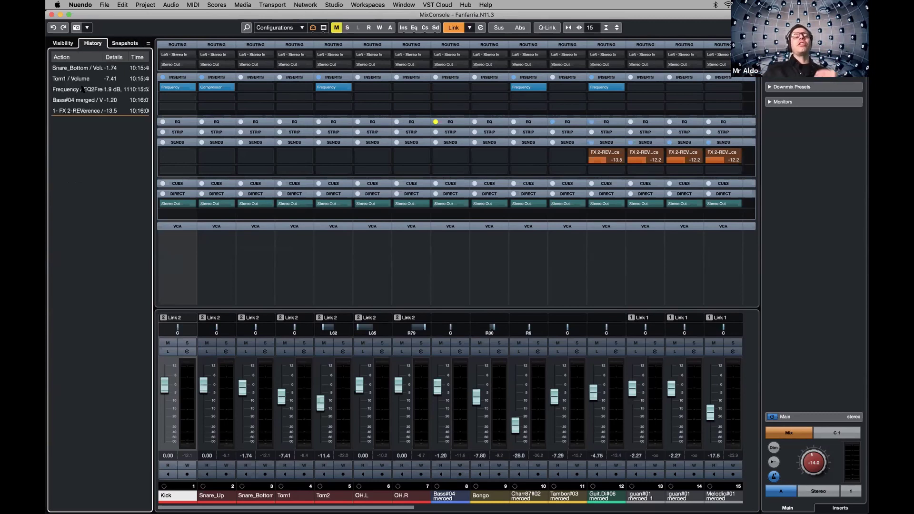
{"action": "left_click", "coordinate": [81, 87]}
{"action": "left_click", "coordinate": [83, 109]}
{"action": "left_click", "coordinate": [83, 78]}
{"action": "left_click", "coordinate": [83, 109]}
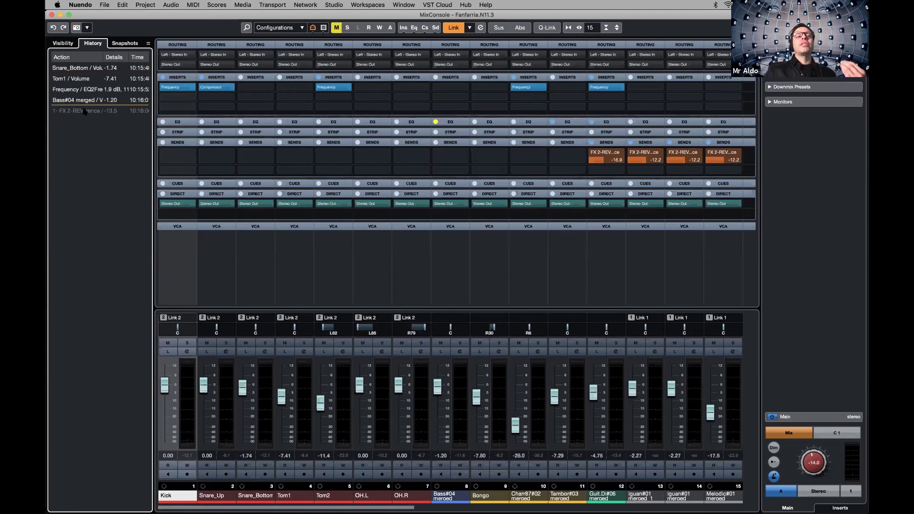
Look at the mix Snapshots and History lists again, and return to the channel visibility list
{"action": "left_click", "coordinate": [123, 44]}
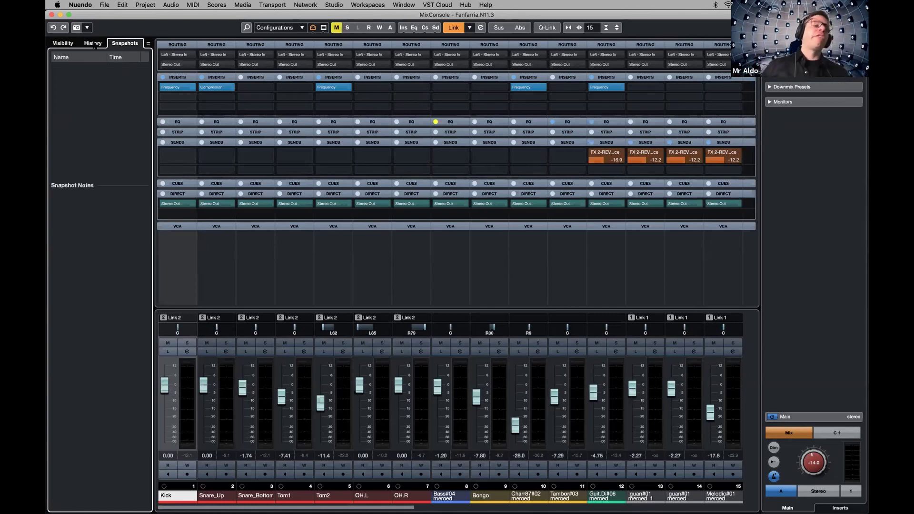
{"action": "left_click", "coordinate": [94, 43]}
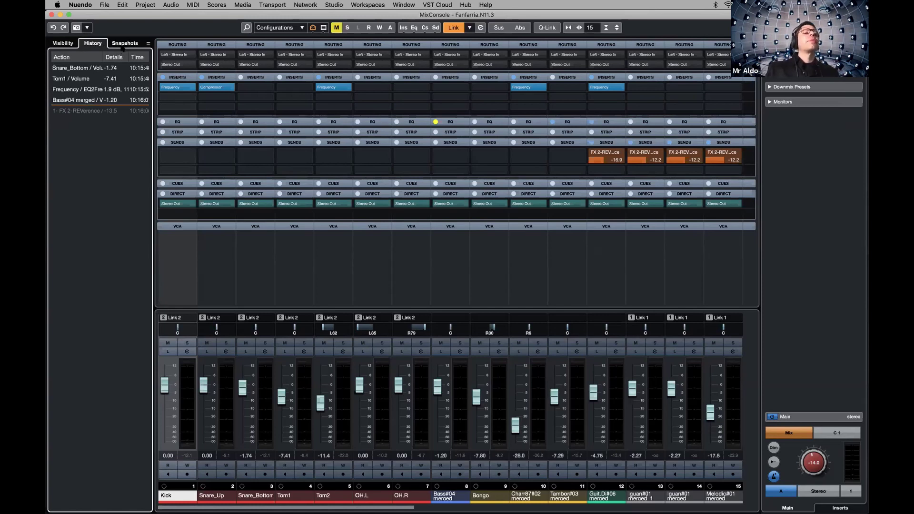
{"action": "left_click", "coordinate": [68, 43]}
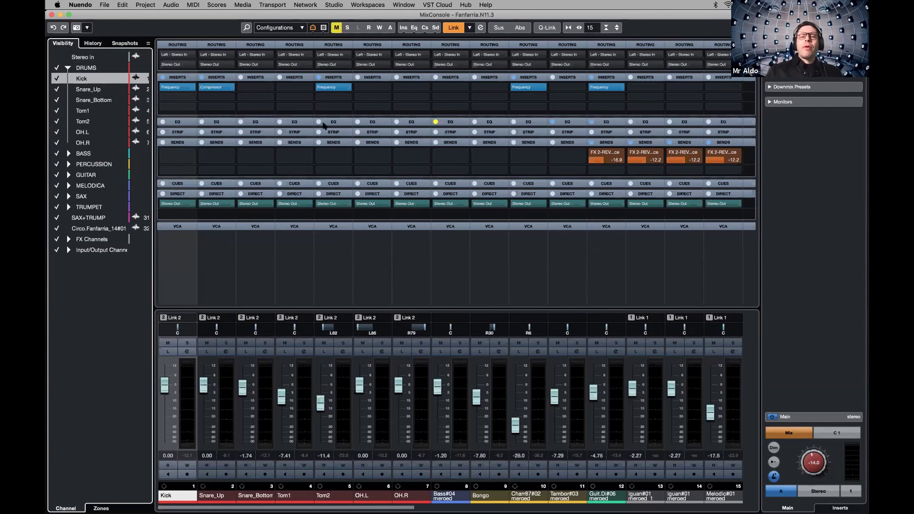
Enlarge the MixConsole's fader section and collapse the Routing, Inserts, Sends and Direct racks
{"action": "left_click_drag", "start_coordinate": [407, 308], "coordinate": [418, 281]}
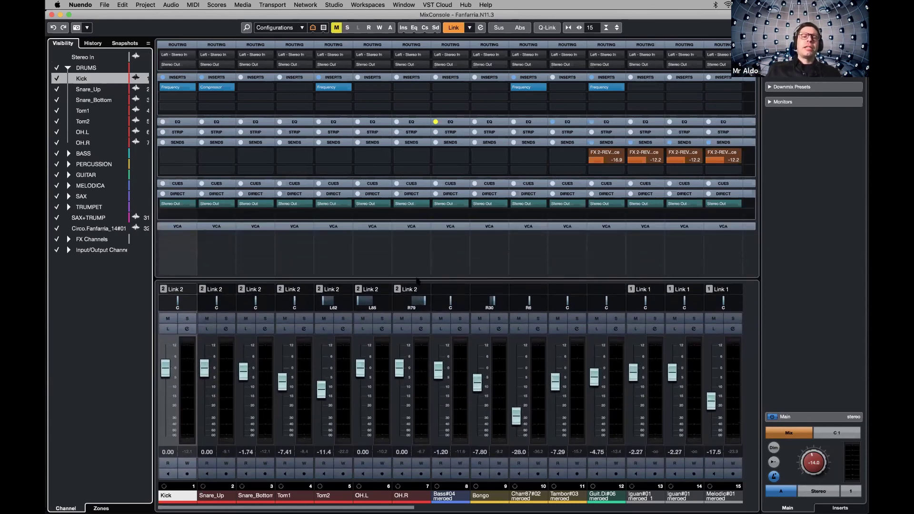
{"action": "left_click", "coordinate": [490, 45]}
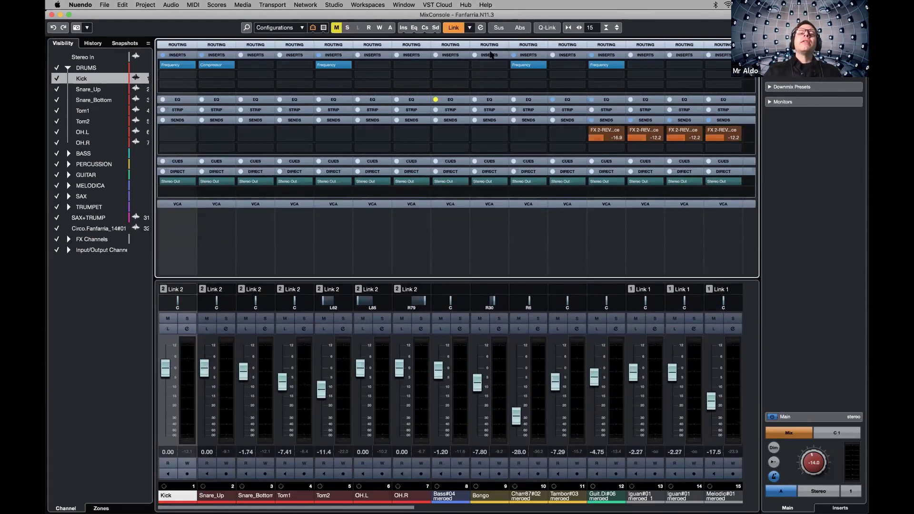
{"action": "left_click", "coordinate": [491, 55]}
{"action": "left_click", "coordinate": [490, 66]}
{"action": "left_click", "coordinate": [490, 66]}
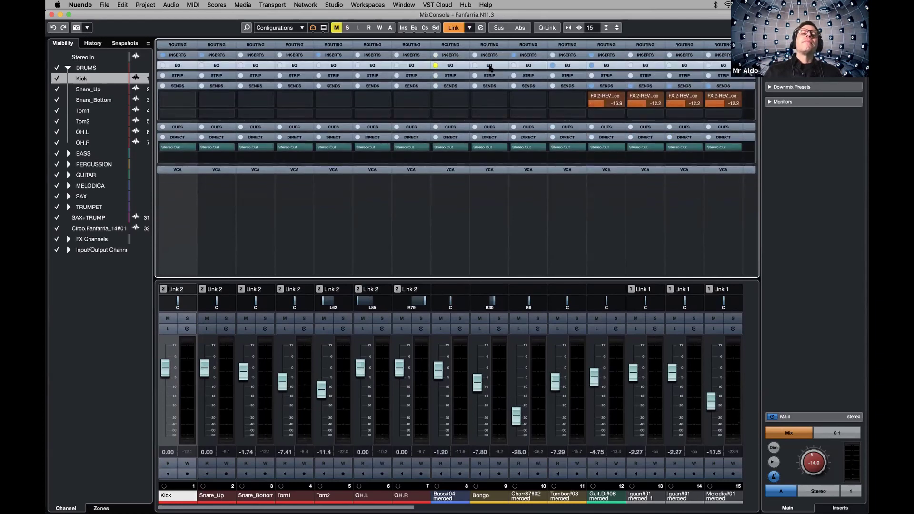
{"action": "left_click", "coordinate": [492, 86]}
{"action": "left_click", "coordinate": [492, 106]}
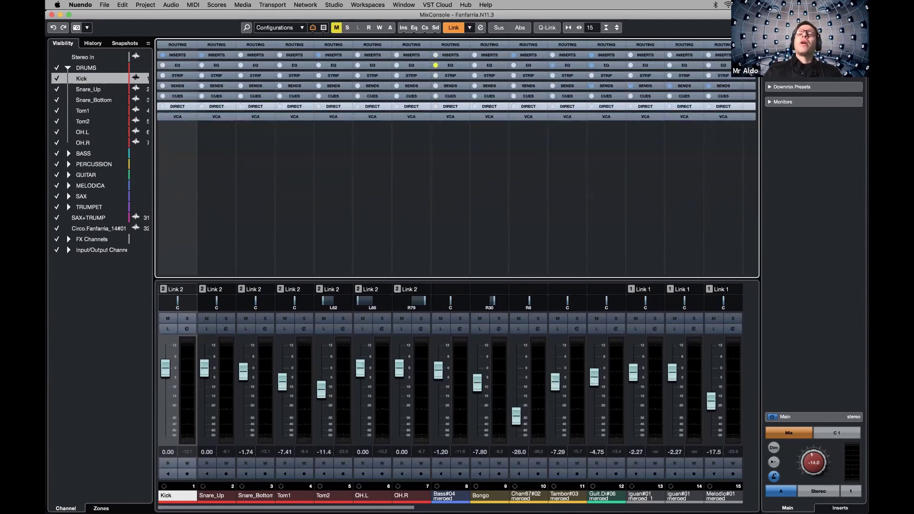
Add the Pre rack to the MixConsole, and expand and collapse it to view its filter, gain and phase controls
{"action": "left_click", "coordinate": [787, 28]}
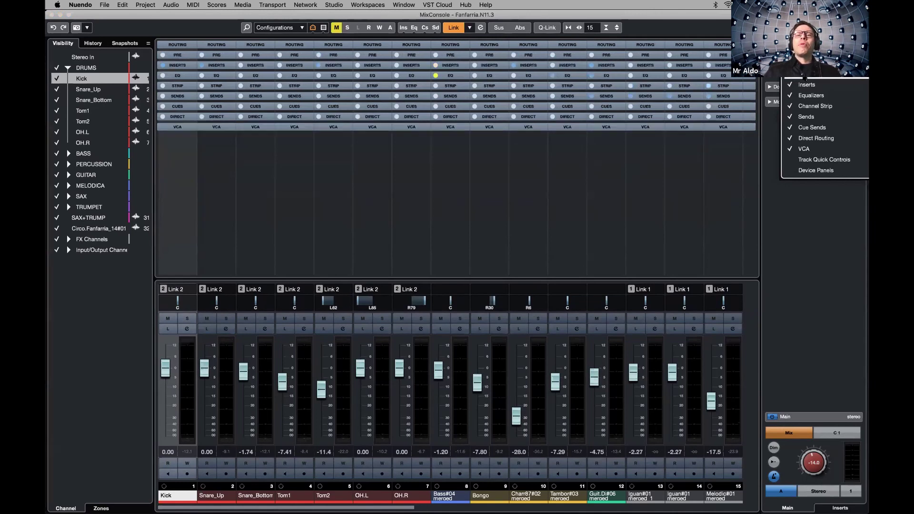
{"action": "left_click", "coordinate": [792, 85]}
{"action": "left_click", "coordinate": [791, 84]}
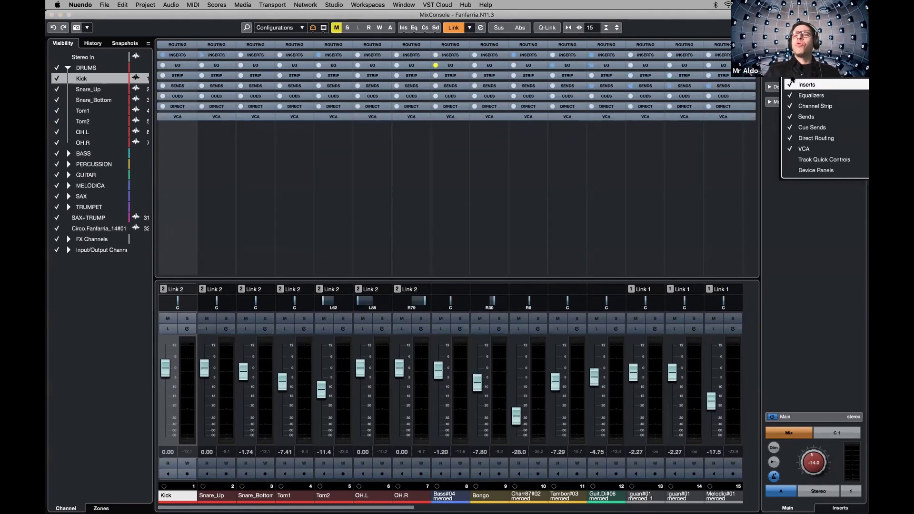
{"action": "left_click", "coordinate": [791, 76]}
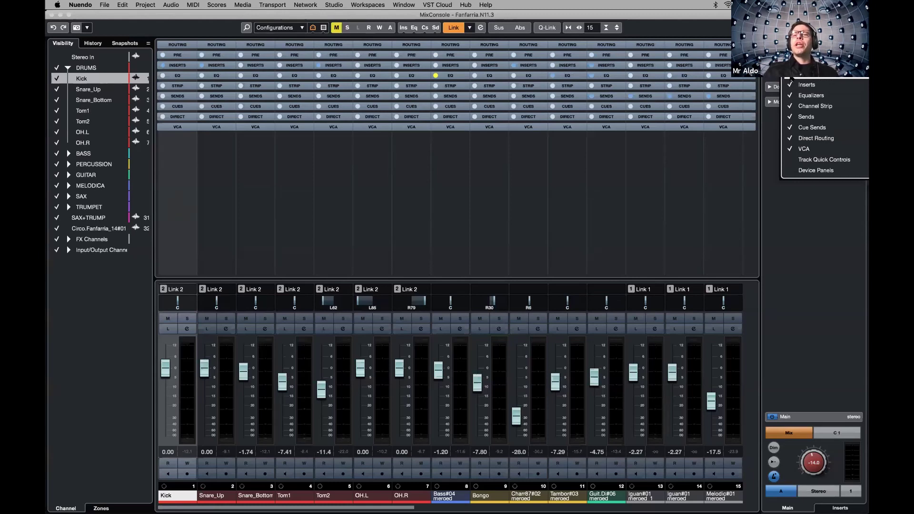
{"action": "left_click", "coordinate": [662, 50]}
{"action": "left_click", "coordinate": [661, 55]}
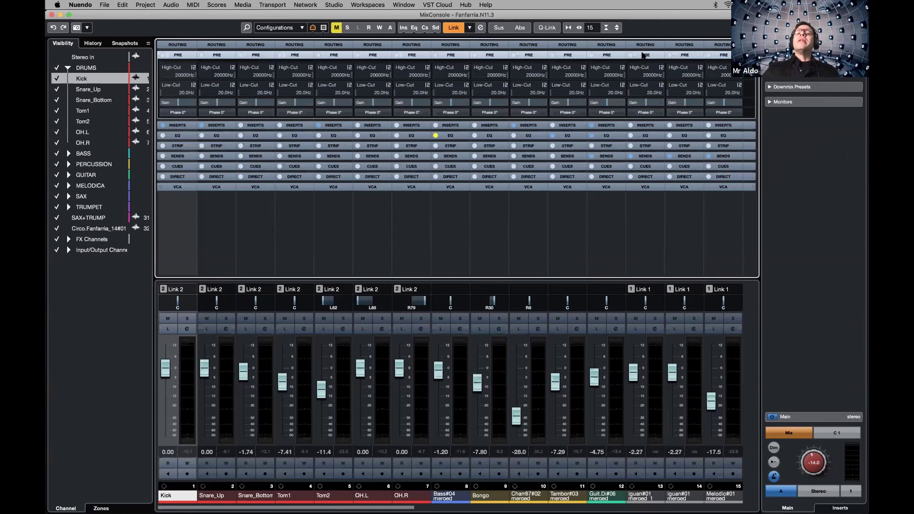
{"action": "left_click", "coordinate": [643, 54]}
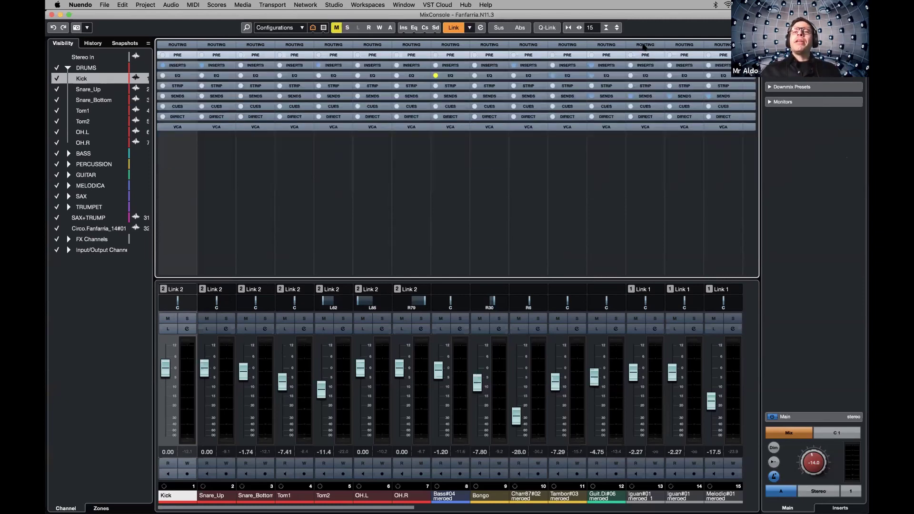
Expand the Routing, Pre and Inserts racks to view their controls, and collapse them again
{"action": "left_click", "coordinate": [644, 45]}
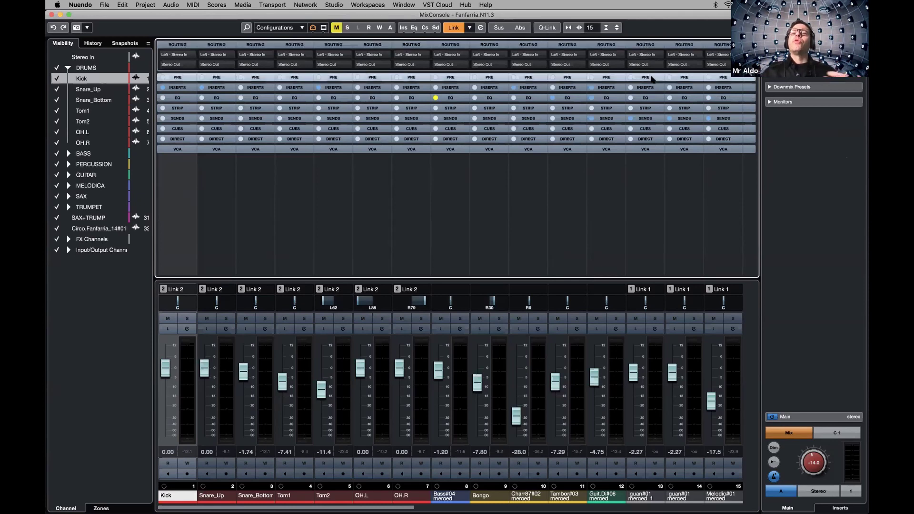
{"action": "left_click", "coordinate": [652, 78]}
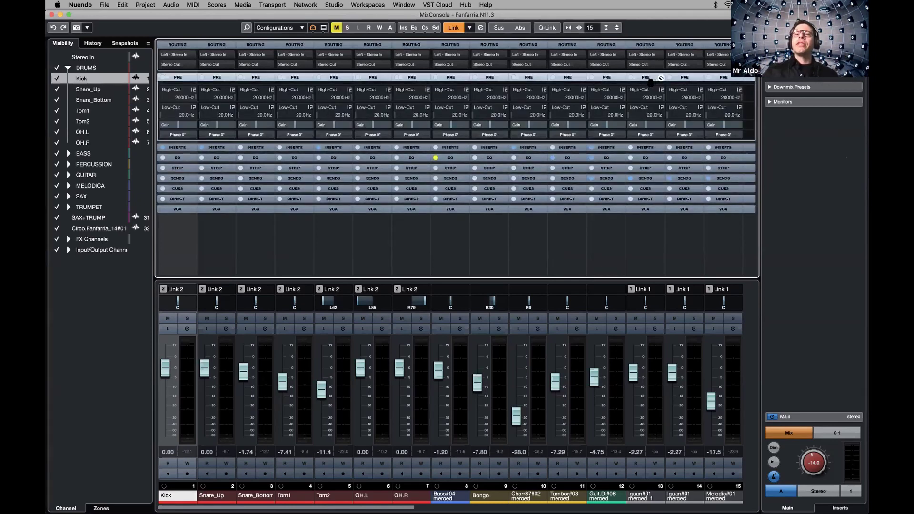
{"action": "left_click", "coordinate": [646, 148]}
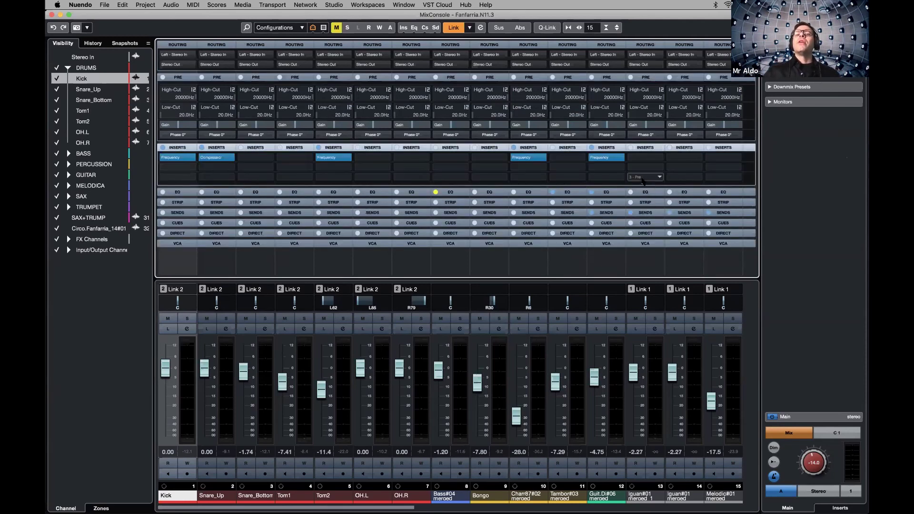
{"action": "left_click", "coordinate": [645, 77]}
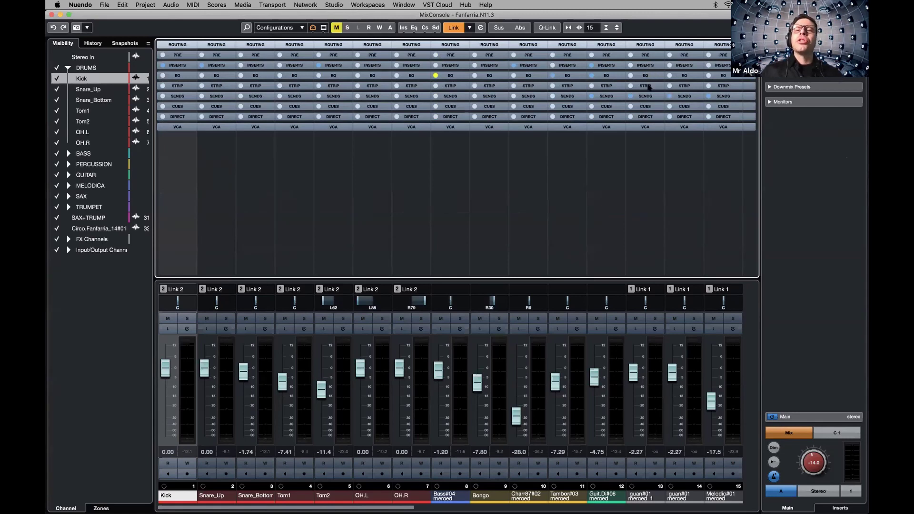
Load the Standard Compressor in the Strip rack of channel 13, and collapse the rack
{"action": "left_click", "coordinate": [647, 85]}
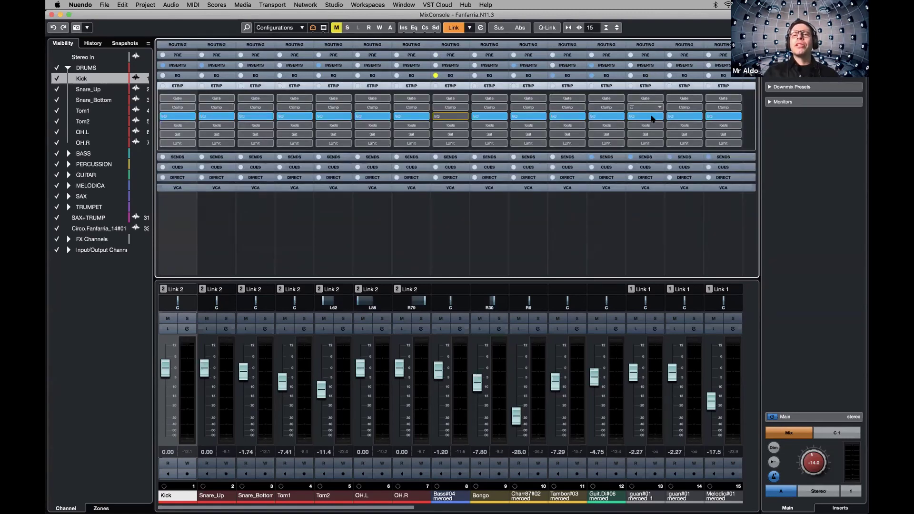
{"action": "left_click", "coordinate": [650, 108]}
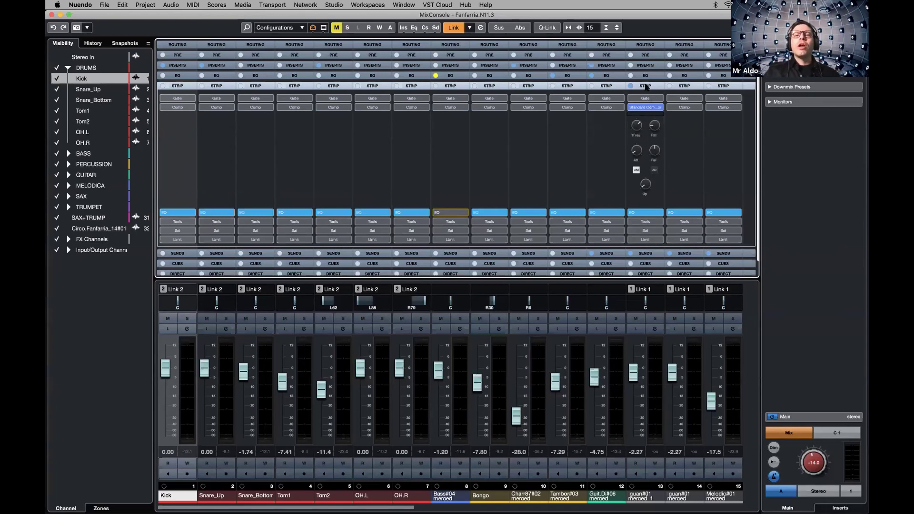
{"action": "left_click", "coordinate": [646, 86]}
Expand the Sends, Cues and Direct racks to view the sends, cue sends and direct routing slots
{"action": "left_click", "coordinate": [647, 96]}
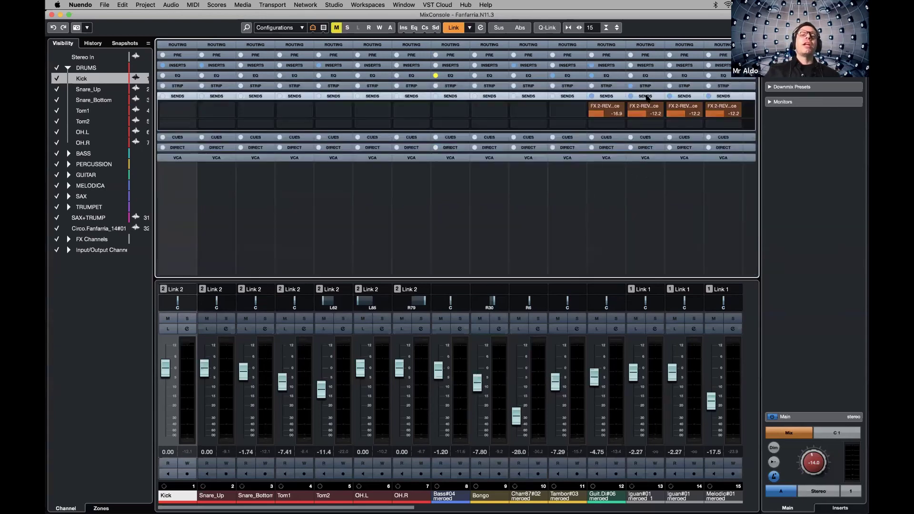
{"action": "left_click", "coordinate": [649, 137]}
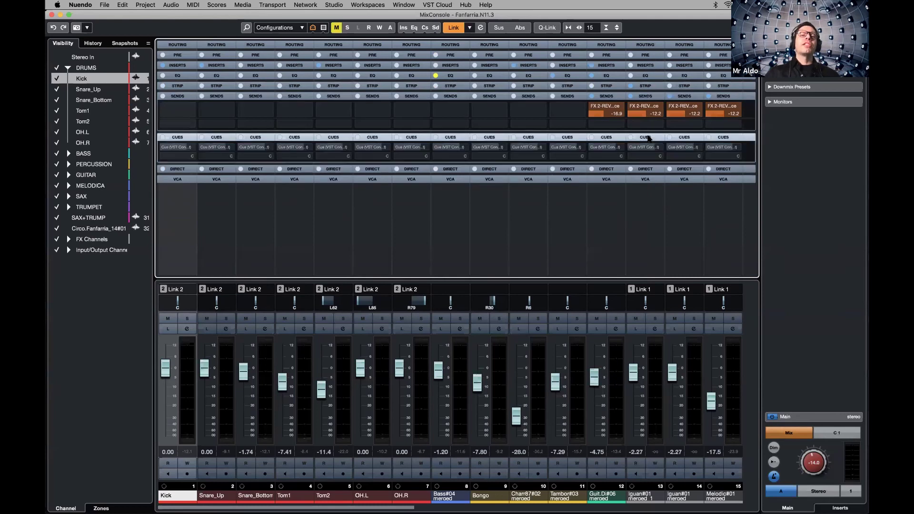
{"action": "mouse_move", "coordinate": [634, 153]}
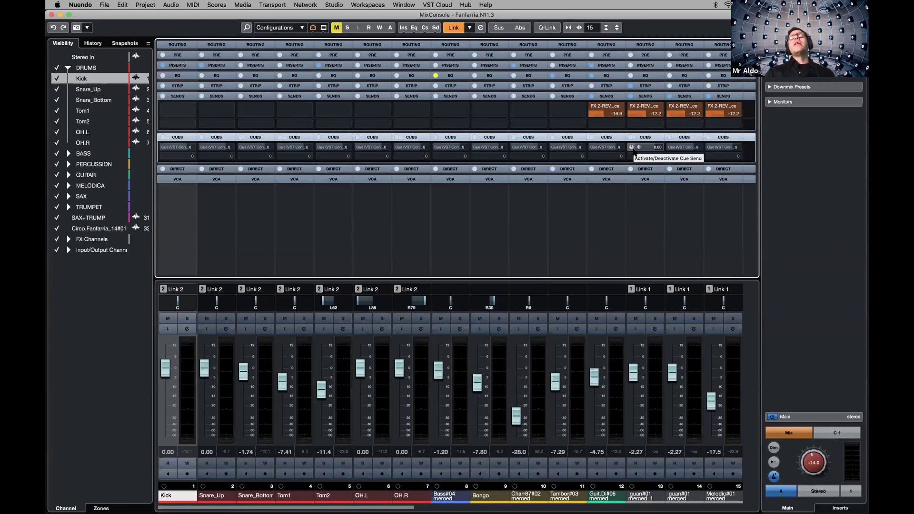
{"action": "left_click", "coordinate": [647, 169]}
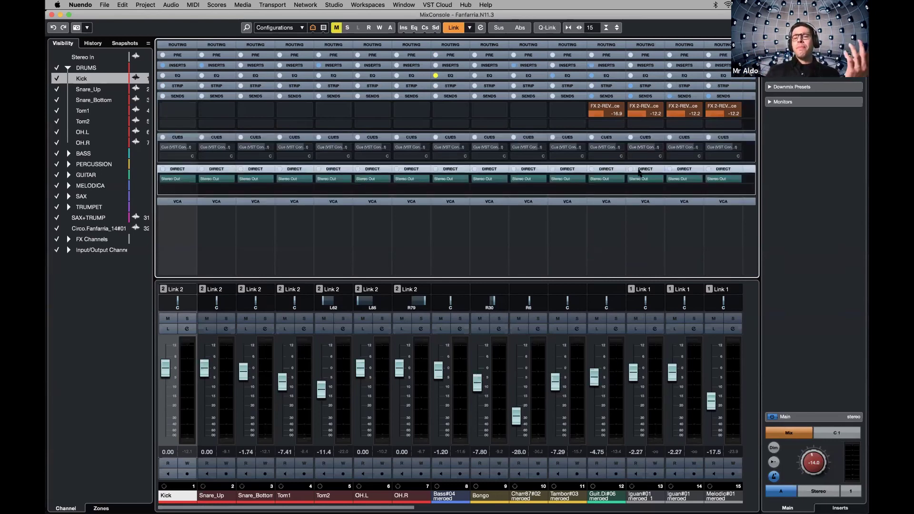
Assign Groups - SAX.GRP to the second direct routing slot of all drum channels, Kick through OH.R, using temporary Q-Link
{"action": "left_click", "coordinate": [222, 239]}
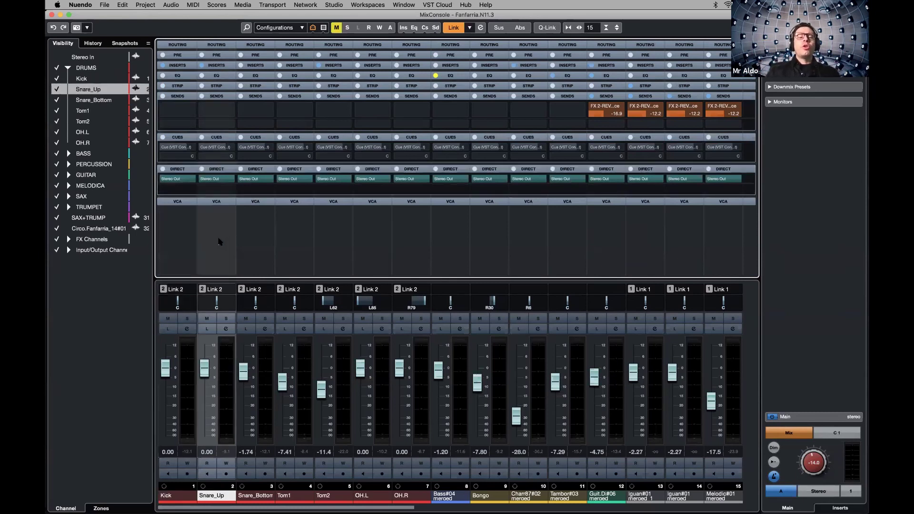
{"action": "left_click", "coordinate": [185, 239]}
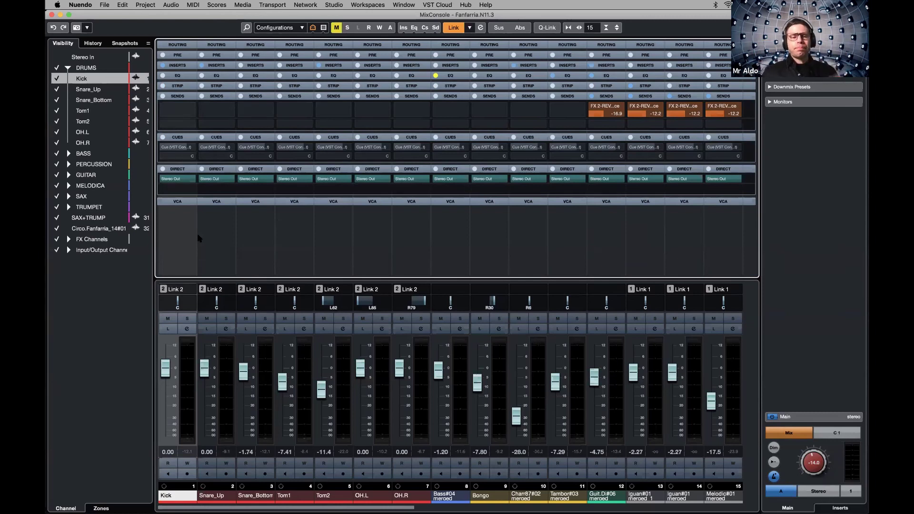
{"action": "left_click", "coordinate": [412, 231], "text": "shift"}
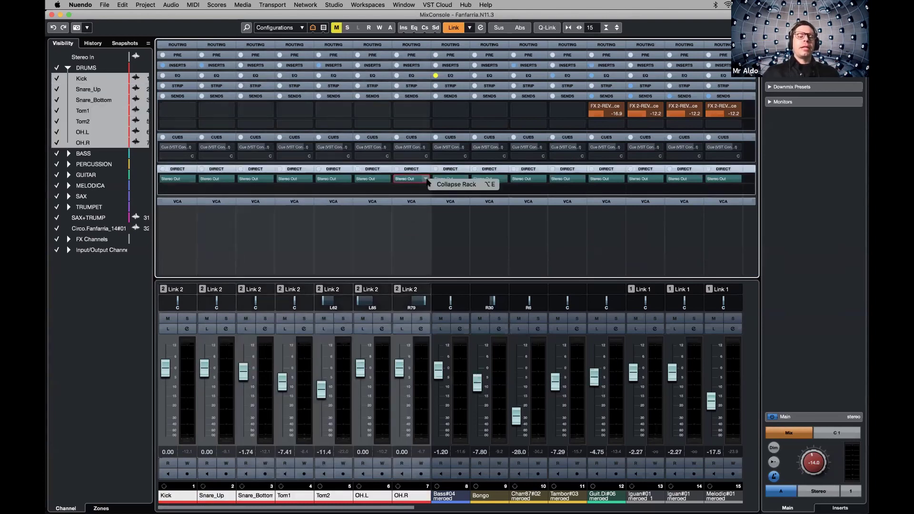
{"action": "key", "text": "alt+shift"}
{"action": "left_click", "coordinate": [426, 189]}
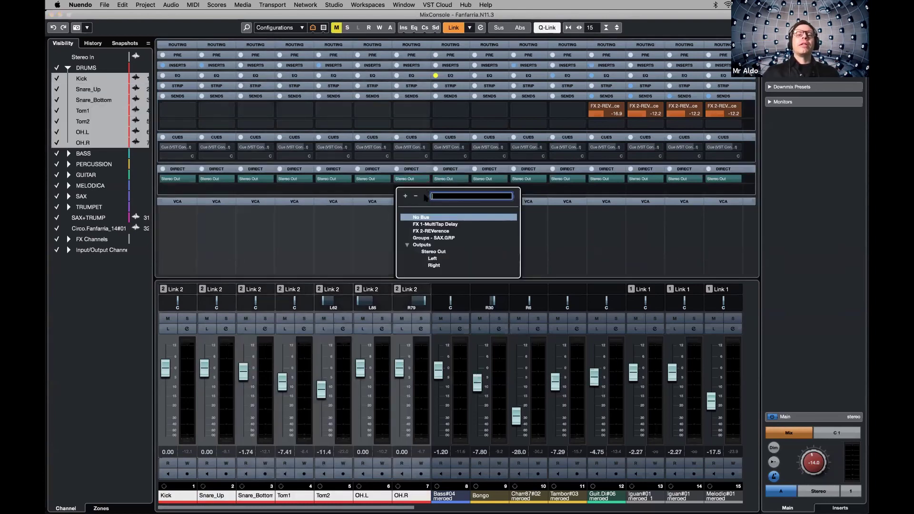
{"action": "left_click", "coordinate": [298, 159]}
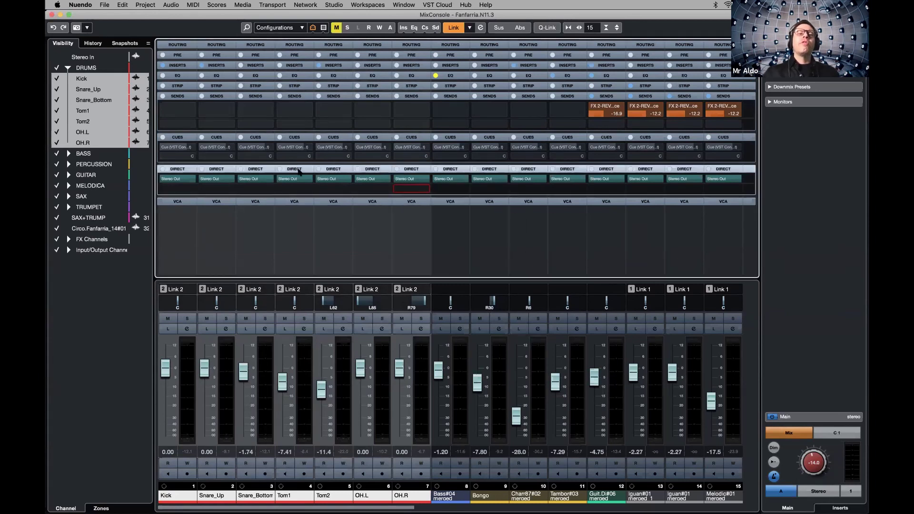
{"action": "key", "text": "alt+shift"}
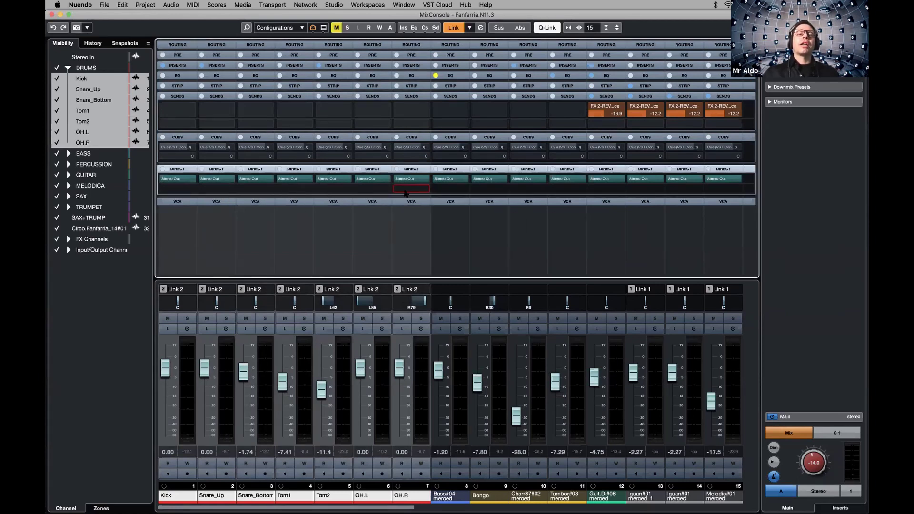
{"action": "left_click", "coordinate": [425, 190]}
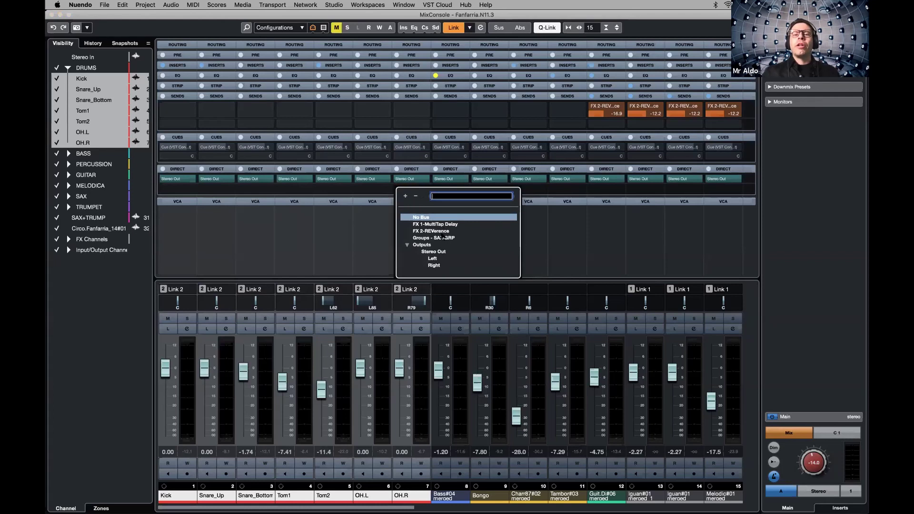
{"action": "left_click", "coordinate": [440, 238]}
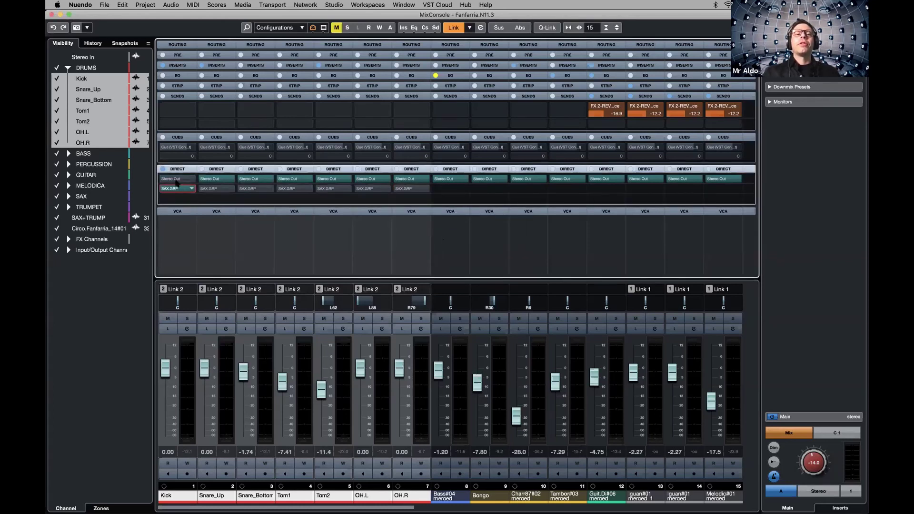
Switch the Kick channel's direct routing back to Stereo Out, and select only the Kick channel
{"action": "left_click", "coordinate": [178, 181]}
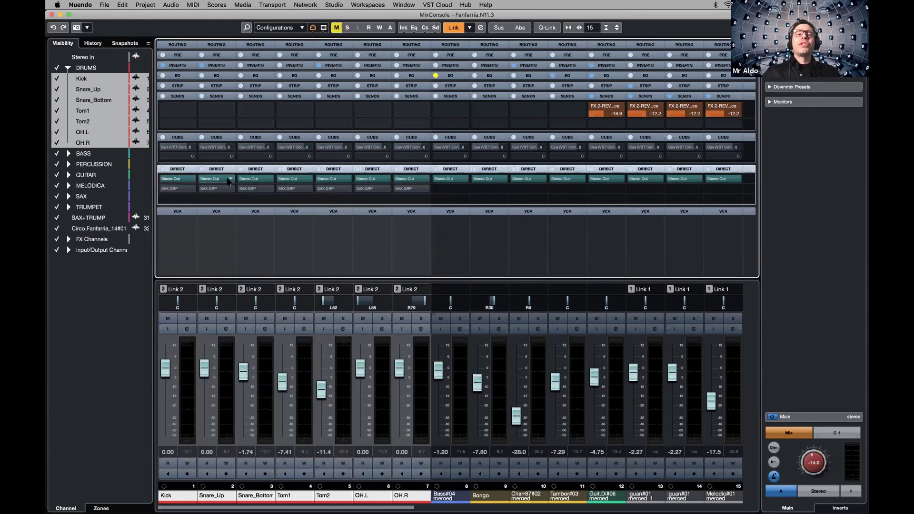
{"action": "right_click", "coordinate": [220, 189]}
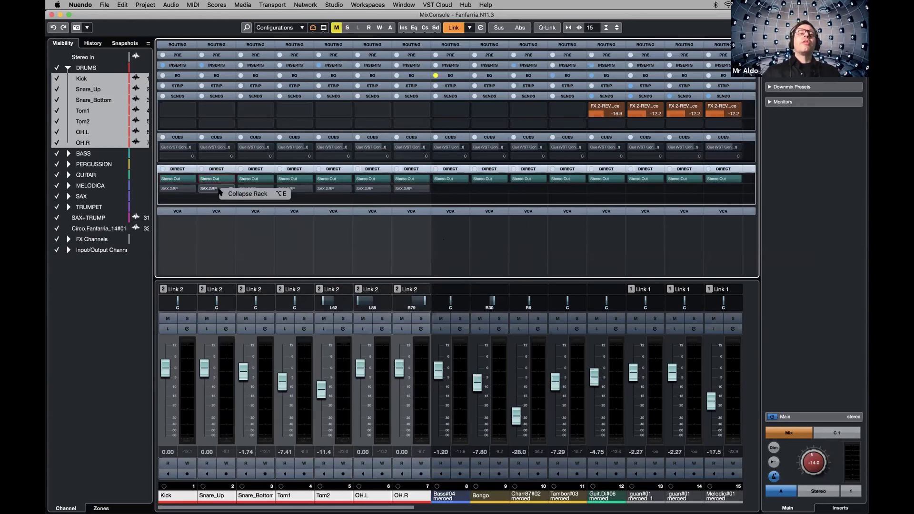
{"action": "left_click", "coordinate": [220, 189]}
{"action": "key", "text": "Left"}
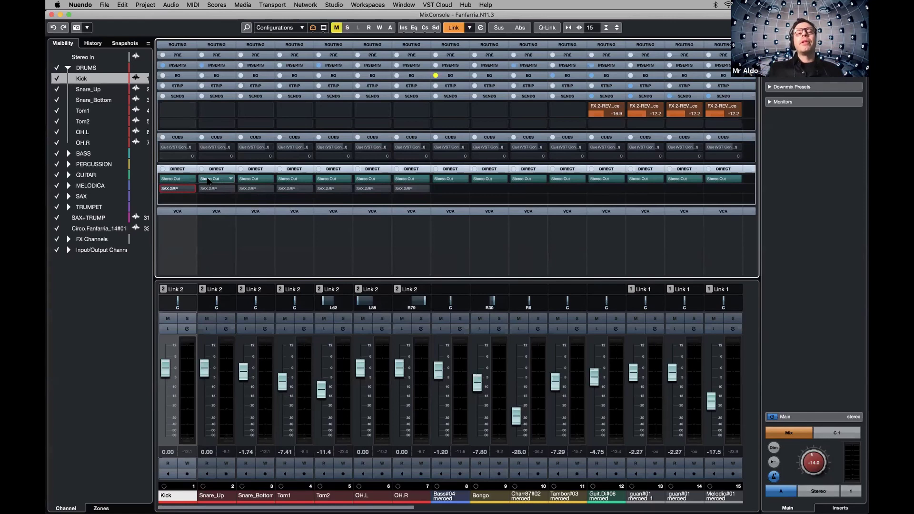
View the destinations available for Snare_Up's first direct routing slot, and collapse the Direct rack
{"action": "left_click", "coordinate": [231, 178]}
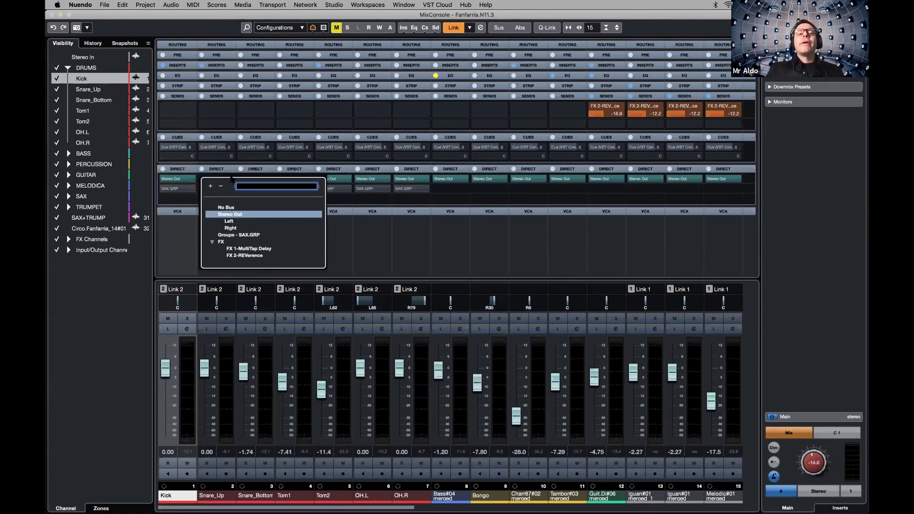
{"action": "left_click", "coordinate": [230, 167]}
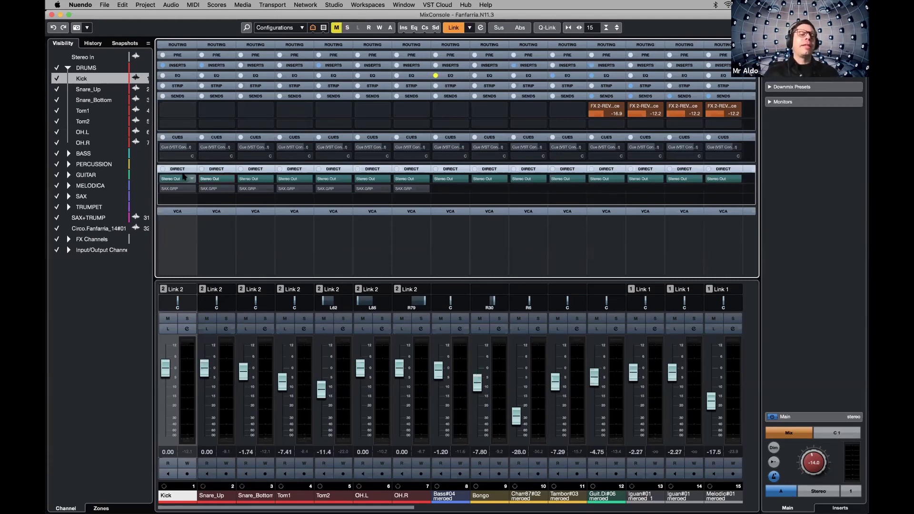
{"action": "left_click", "coordinate": [179, 169]}
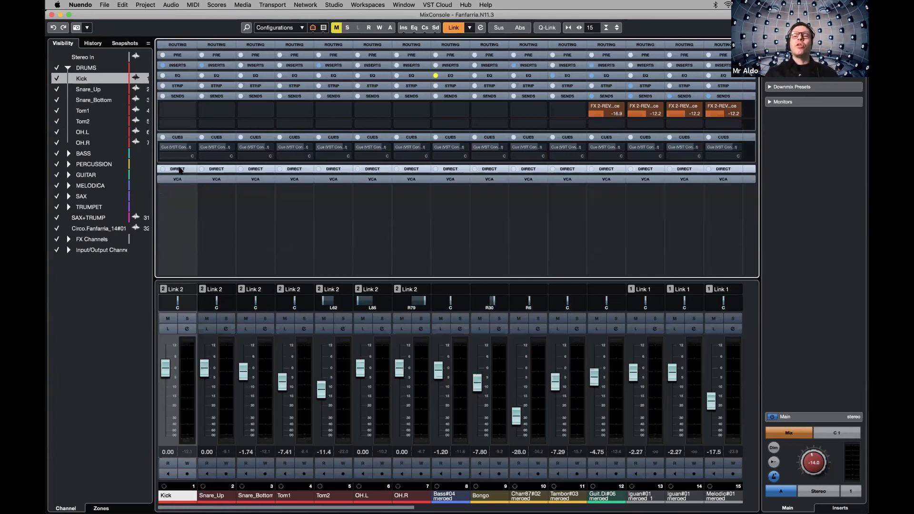
Show the Loudness meter in the MixConsole, and play the project briefly to check the loudness values
{"action": "left_click", "coordinate": [840, 43]}
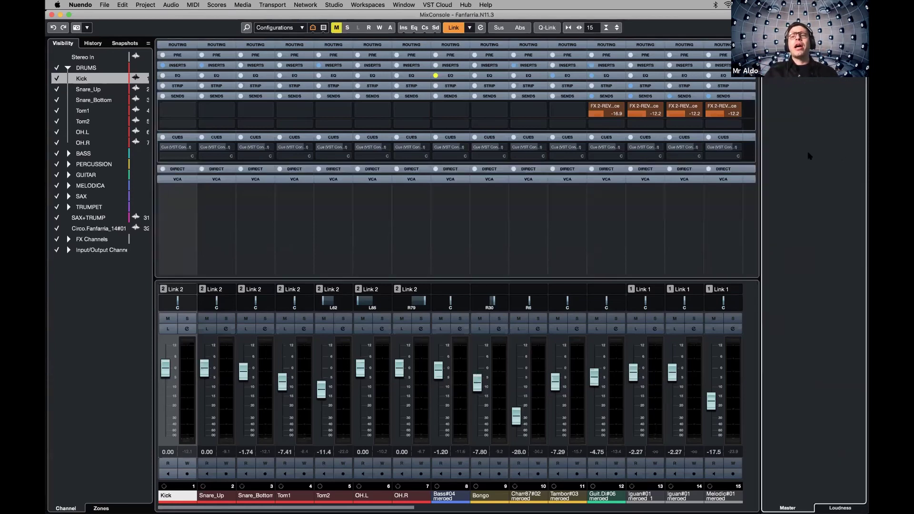
{"action": "left_click", "coordinate": [841, 508]}
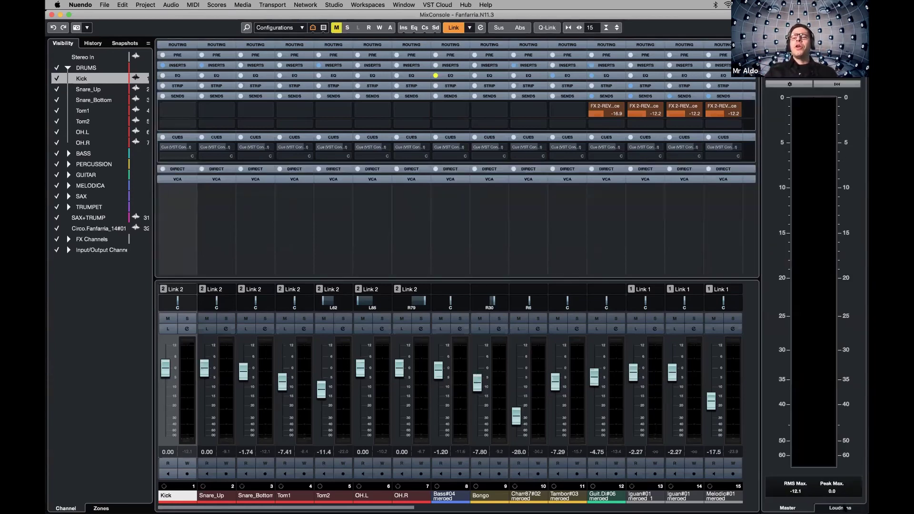
{"action": "left_click", "coordinate": [834, 350]}
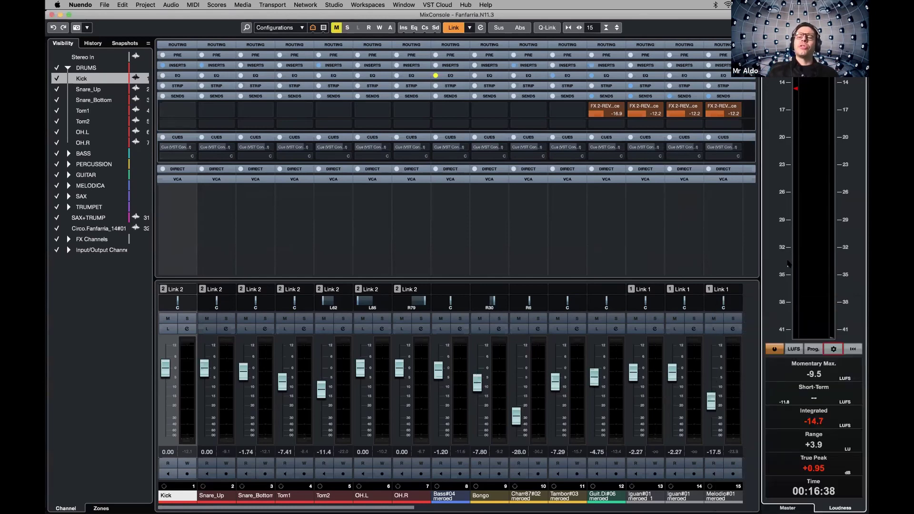
{"action": "key", "text": "space"}
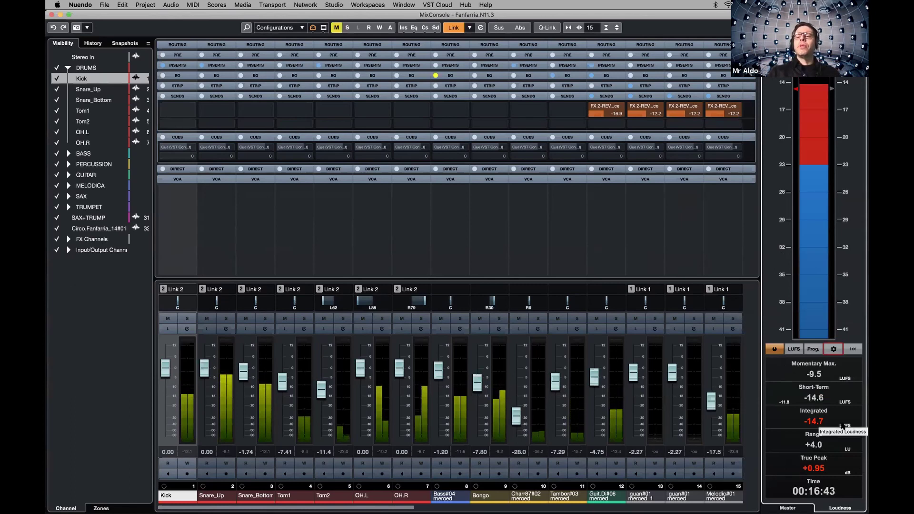
{"action": "key", "text": "space"}
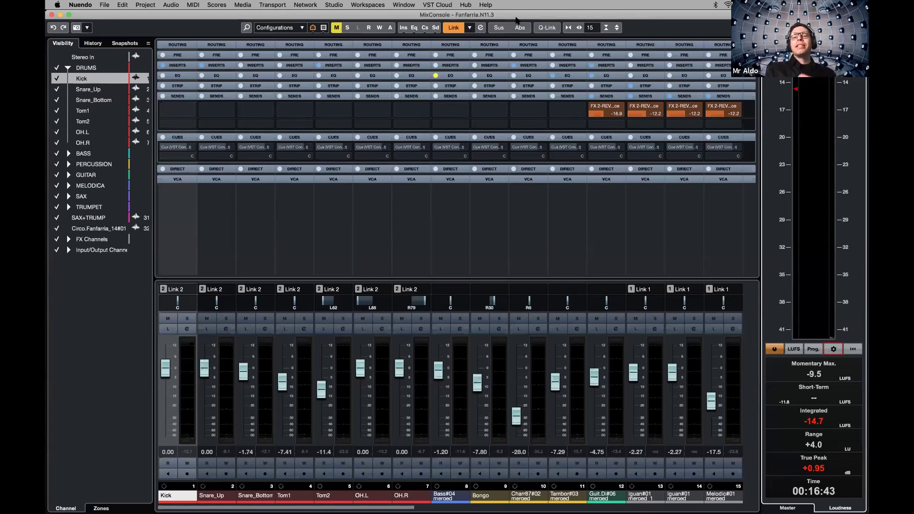
Return to the project window and reduce the track heights until all tracks in the DRUMS folder fit in the track list
{"action": "key", "text": "F3"}
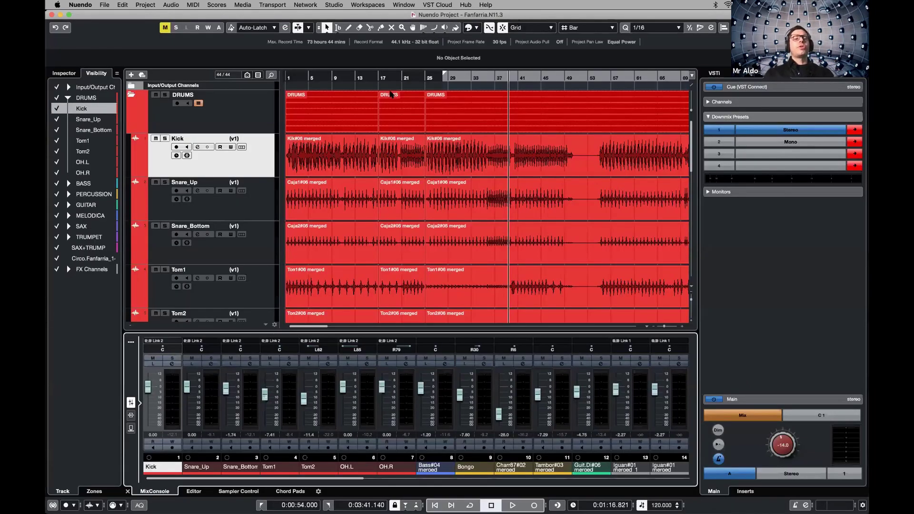
{"action": "left_click", "coordinate": [246, 118]}
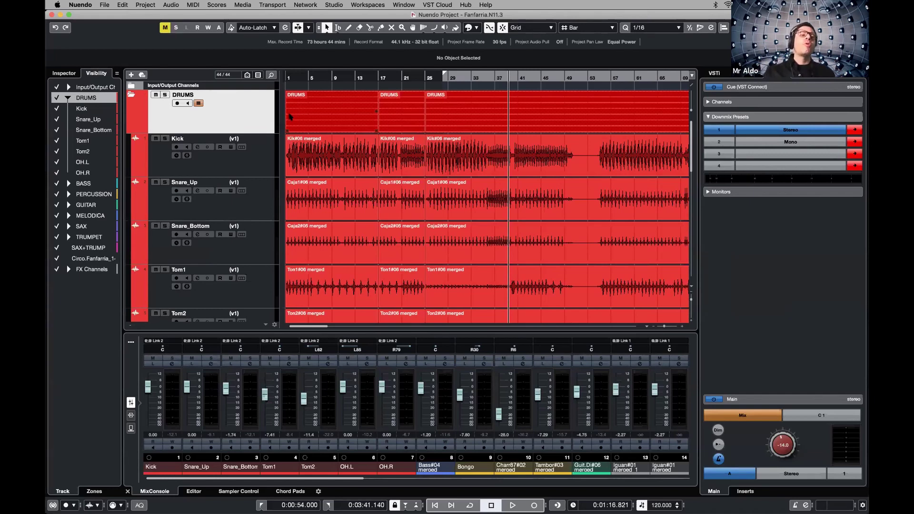
{"action": "left_click", "coordinate": [285, 112]}
{"action": "key", "text": "super+a"}
{"action": "key", "text": "shift+g"}
{"action": "key", "text": "shift+g"}
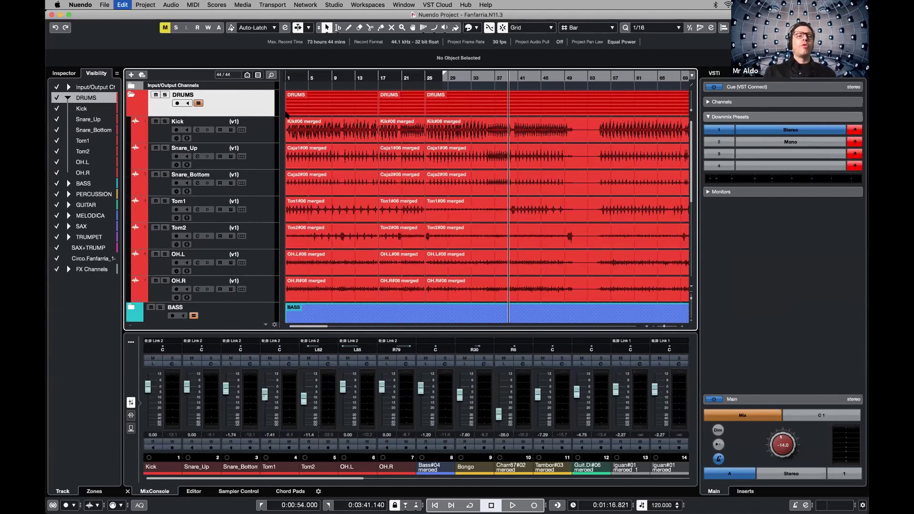
{"action": "key", "text": "shift+g"}
{"action": "key", "text": "shift+h"}
Select the drum tracks from Kick through OH.R, and show their Track Versions in the Inspector
{"action": "left_click", "coordinate": [265, 129]}
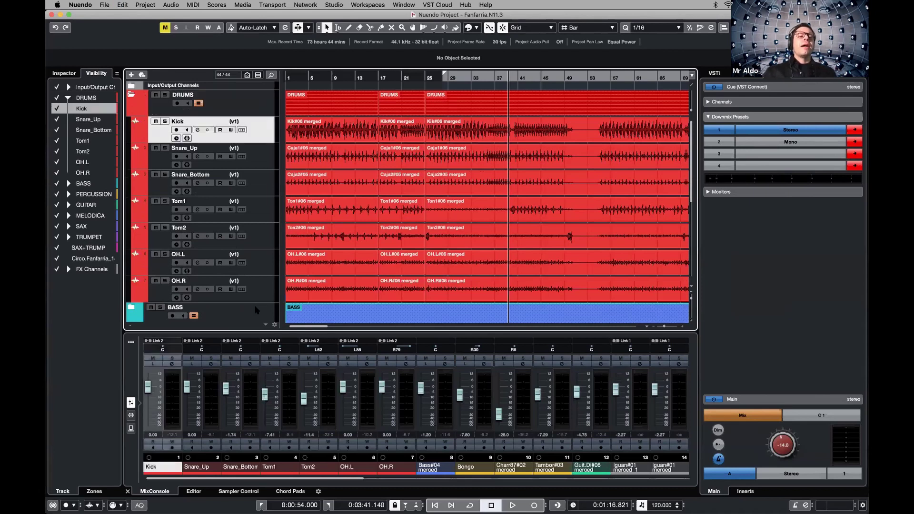
{"action": "left_click", "coordinate": [256, 288], "text": "shift"}
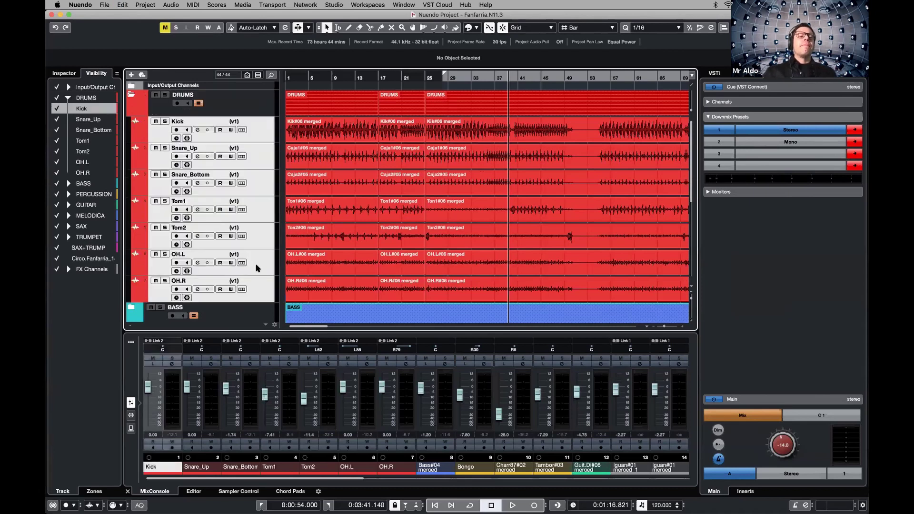
{"action": "left_click", "coordinate": [65, 74]}
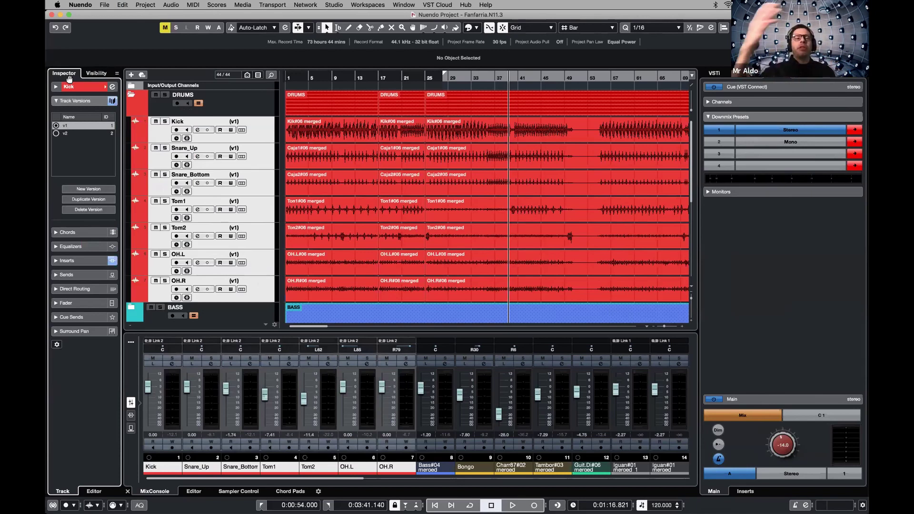
Compare track versions v1 and v2 of the selected drum tracks, and finish with v1 active
{"action": "left_click", "coordinate": [67, 133]}
{"action": "left_click", "coordinate": [64, 125]}
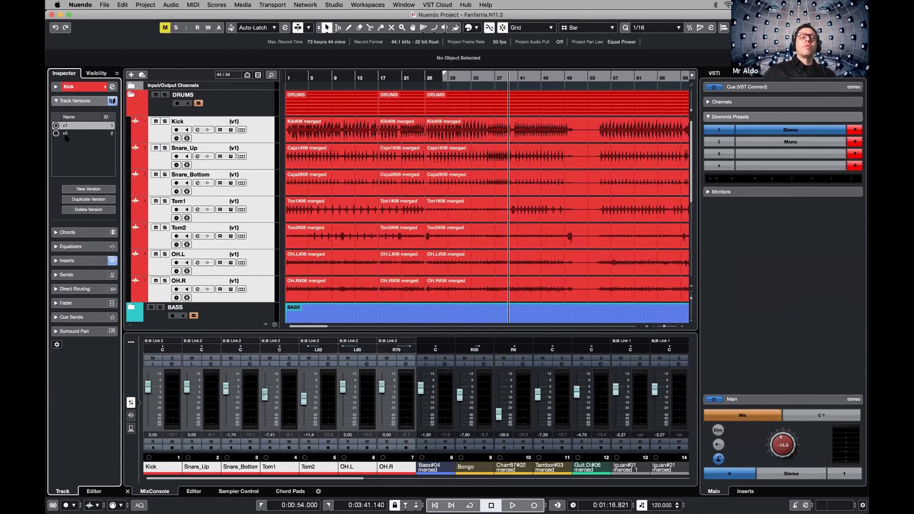
{"action": "left_click", "coordinate": [65, 133]}
{"action": "left_click", "coordinate": [65, 126]}
{"action": "left_click", "coordinate": [65, 133]}
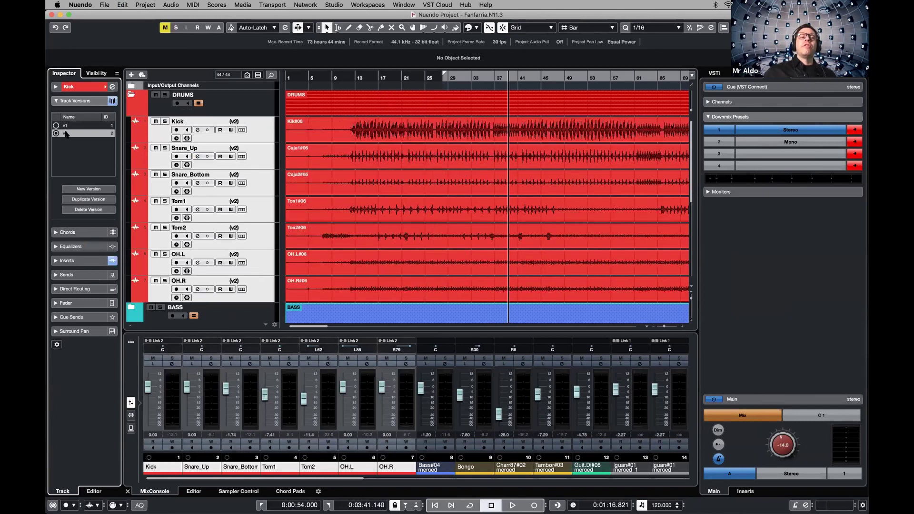
{"action": "left_click", "coordinate": [66, 127]}
{"action": "left_click", "coordinate": [67, 133]}
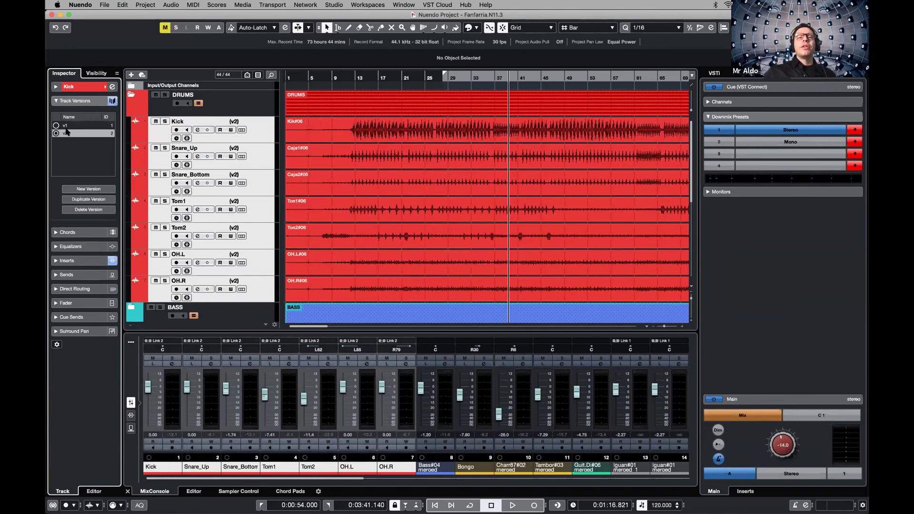
{"action": "left_click", "coordinate": [65, 126]}
Search the application's commands for "lanes" to locate Create Lanes from Versions
{"action": "left_click", "coordinate": [486, 5]}
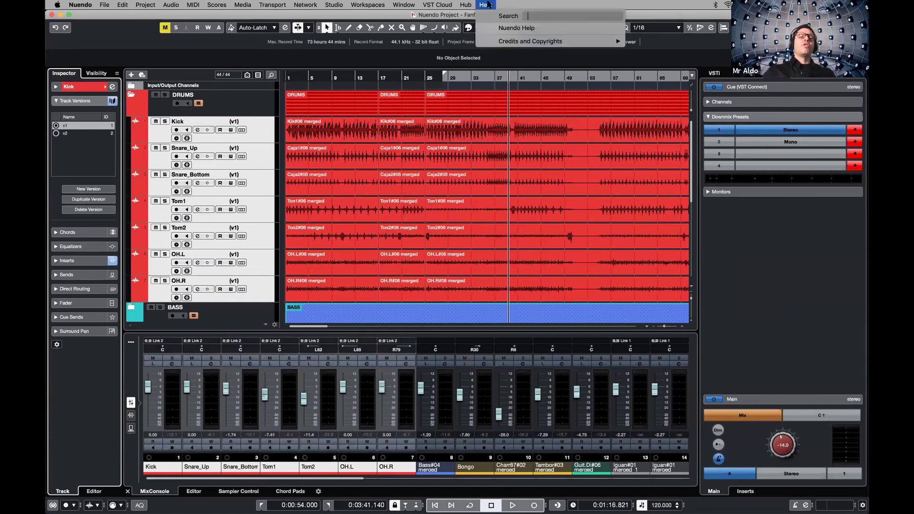
{"action": "type", "text": "lanes"}
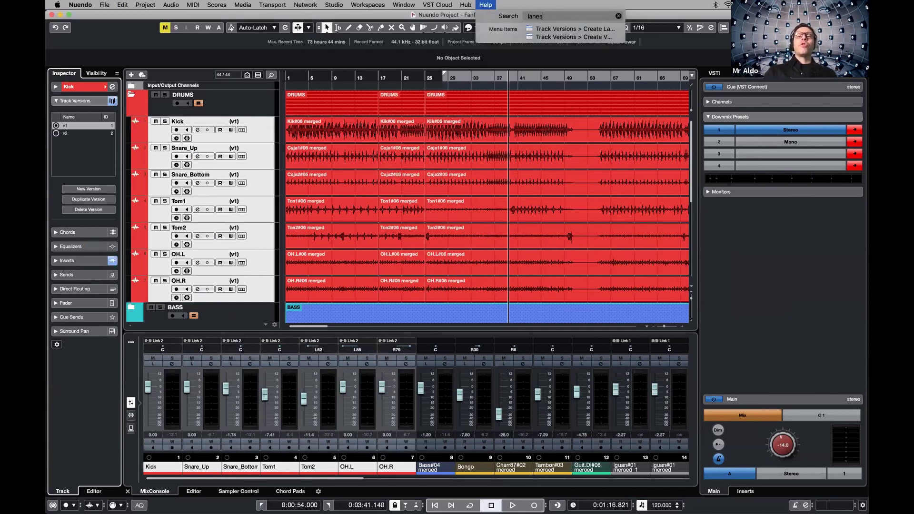
{"action": "mouse_move", "coordinate": [555, 31]}
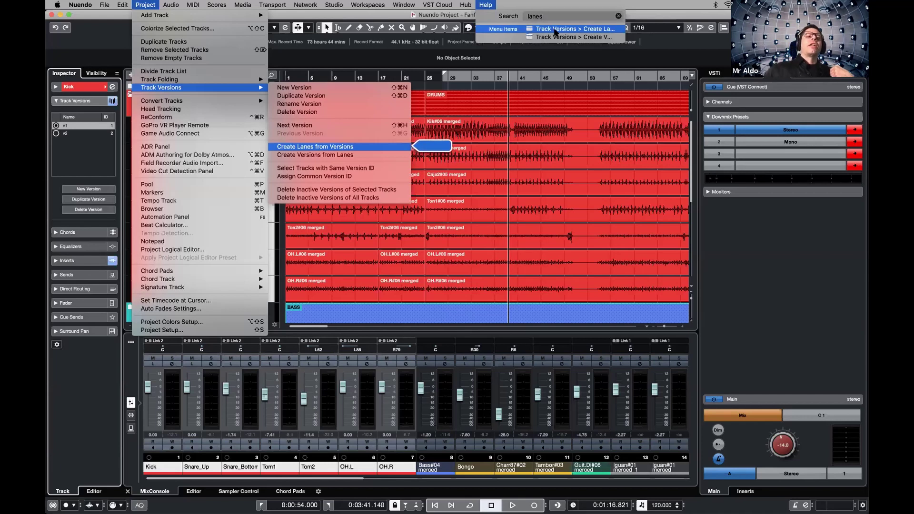
{"action": "left_click", "coordinate": [556, 32]}
{"action": "left_click", "coordinate": [123, 5]}
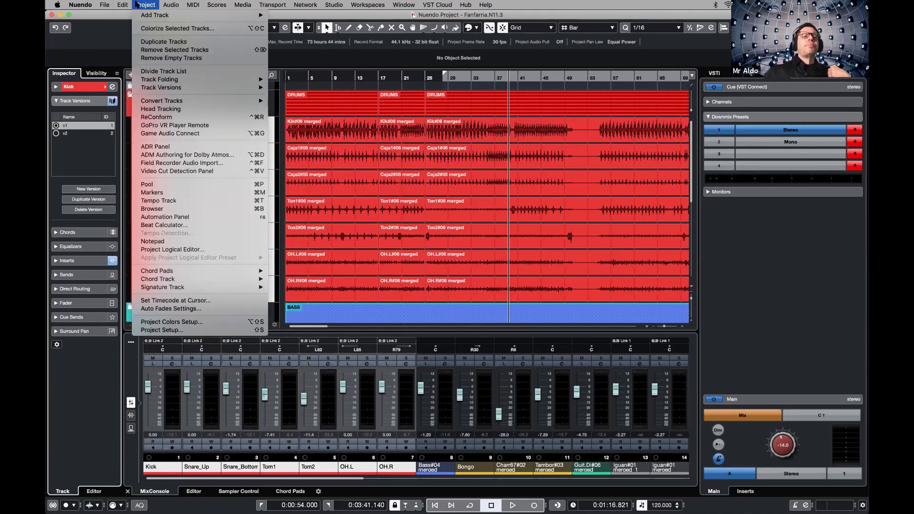
{"action": "left_click", "coordinate": [486, 5]}
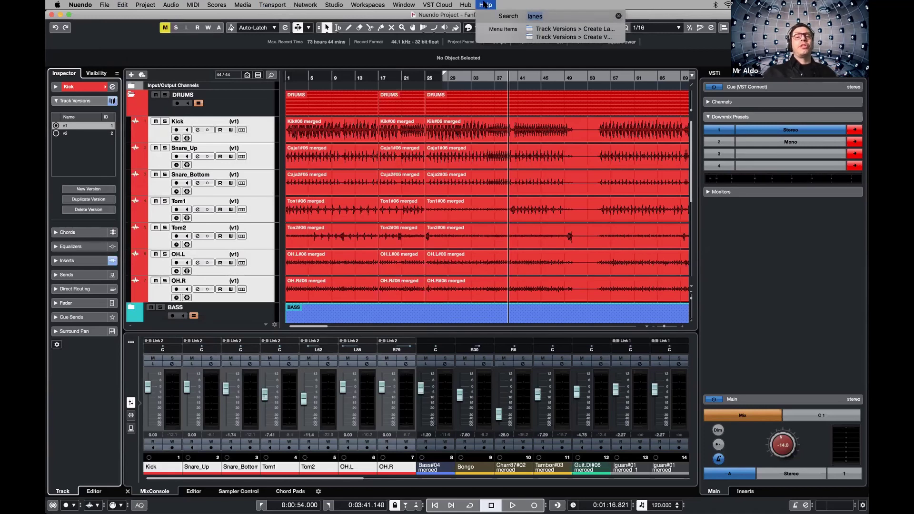
{"action": "mouse_move", "coordinate": [552, 32]}
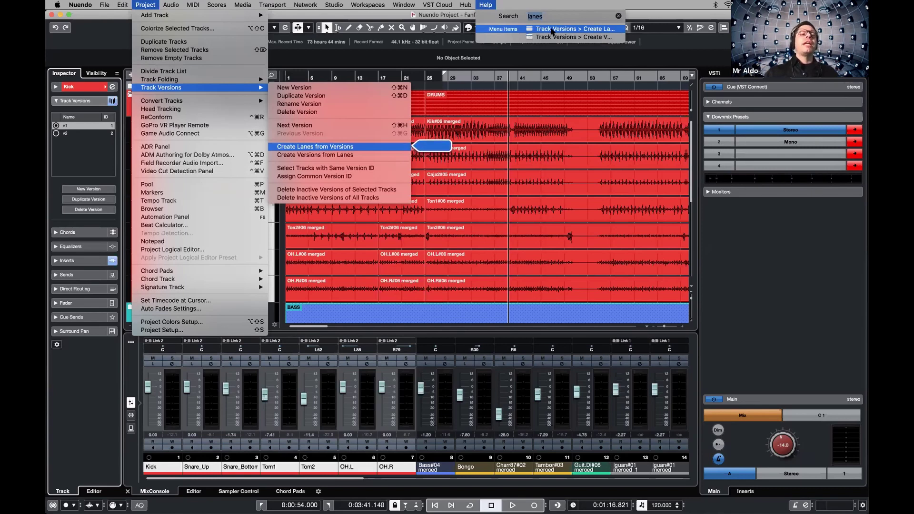
{"action": "left_click", "coordinate": [552, 30]}
Create lanes from the selected drum tracks' versions, and show the lanes of the Kick track
{"action": "left_click", "coordinate": [145, 5]}
{"action": "mouse_move", "coordinate": [168, 84]}
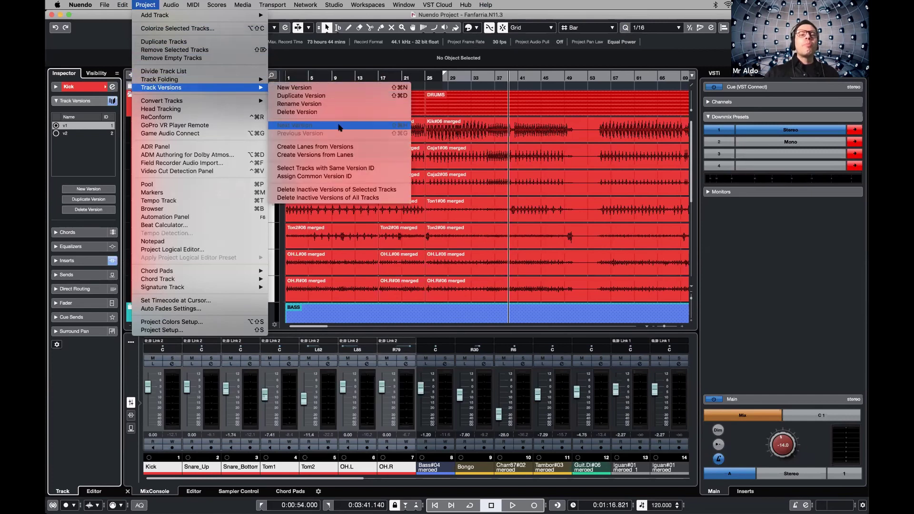
{"action": "left_click", "coordinate": [347, 148]}
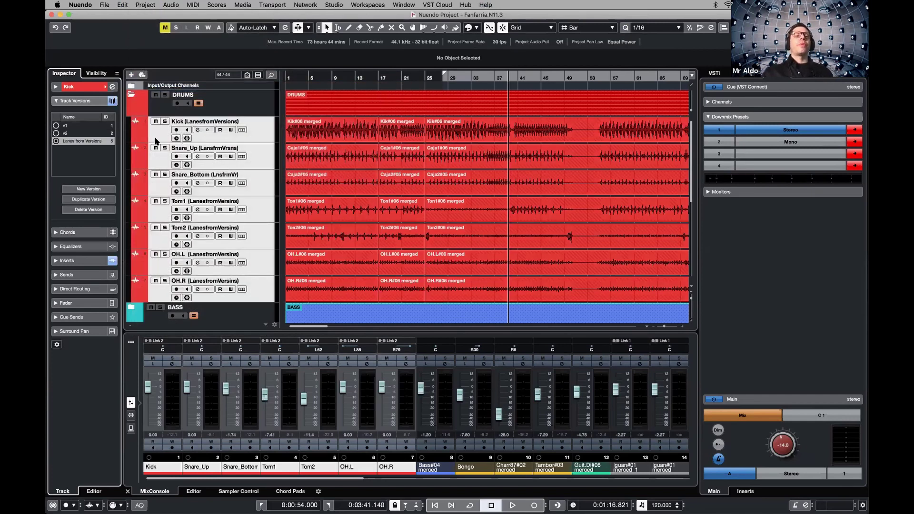
{"action": "left_click", "coordinate": [242, 130]}
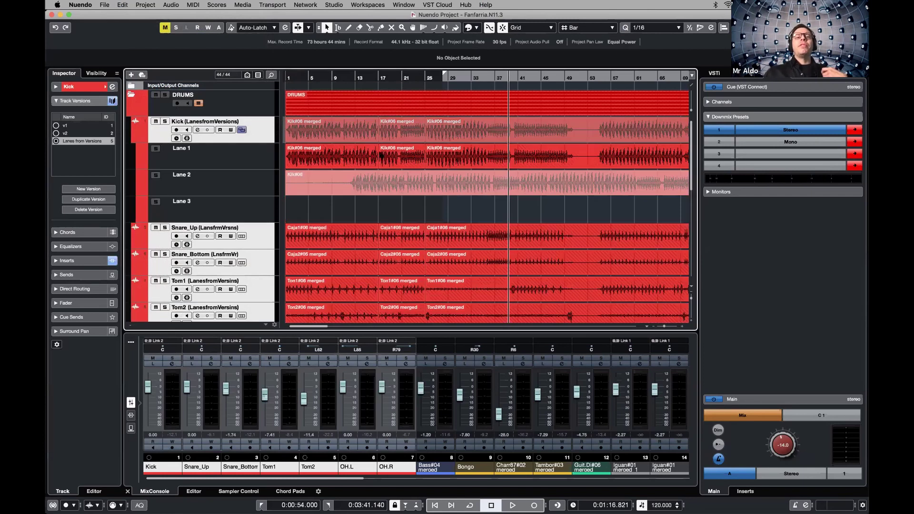
Trim the start of the Kick clip on Lane 2 to bar 9
{"action": "left_click", "coordinate": [386, 175]}
{"action": "right_click", "coordinate": [390, 180]}
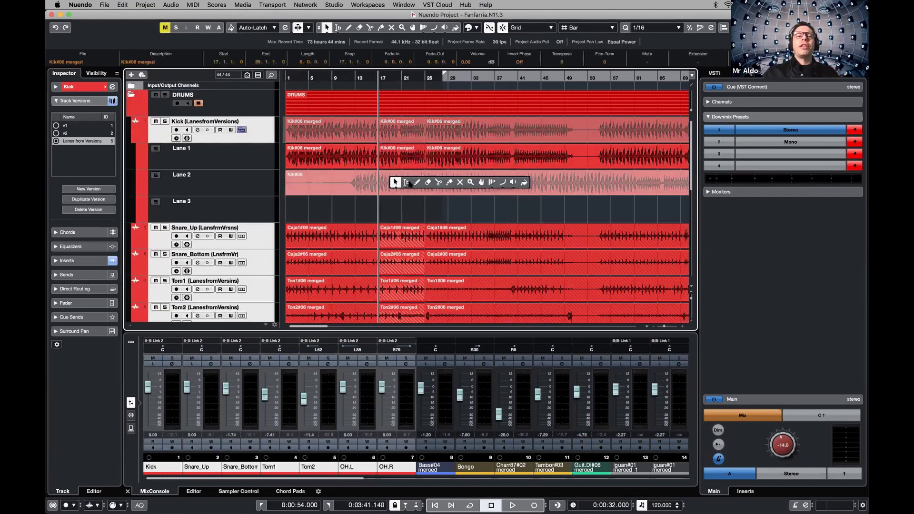
{"action": "left_click", "coordinate": [373, 183]}
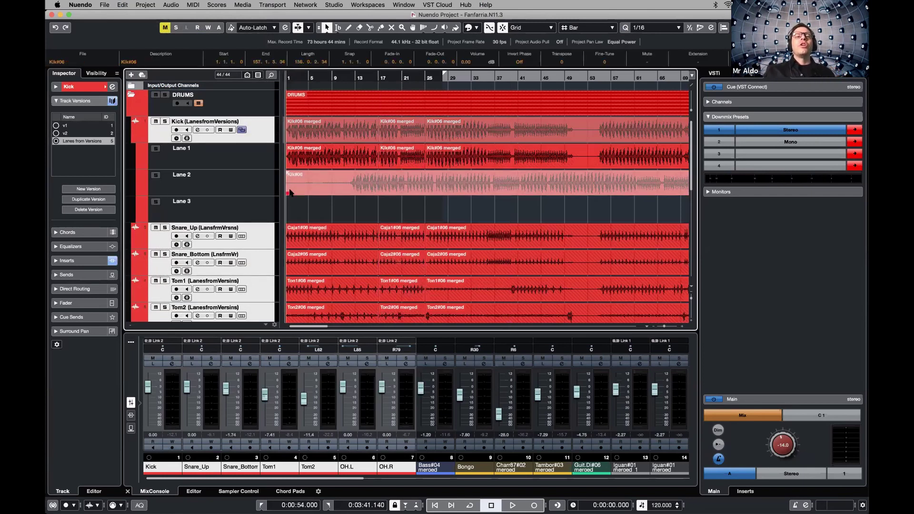
{"action": "left_click_drag", "start_coordinate": [288, 194], "coordinate": [351, 194]}
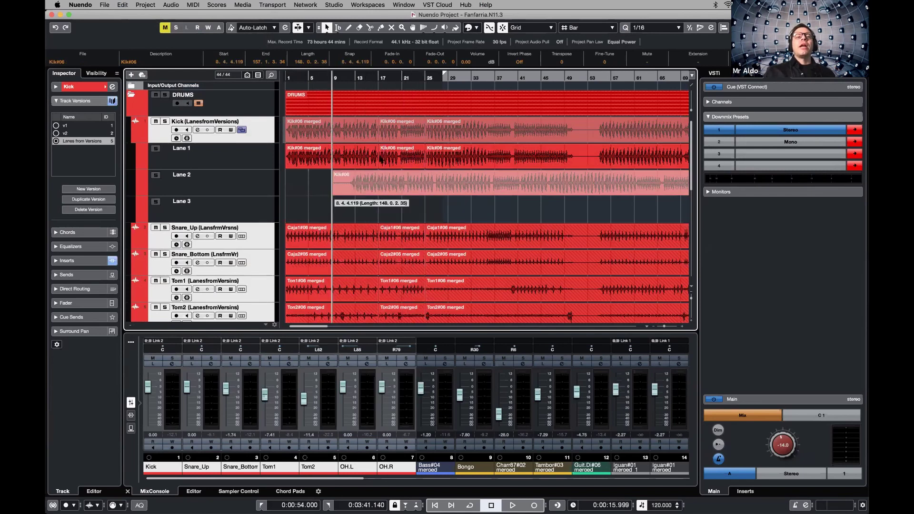
{"action": "left_click_drag", "start_coordinate": [304, 145], "coordinate": [332, 150]}
Trim the start of Kick's third Lane 1 clip to about bar 42 so Lane 2 fills the gap, and hide the lanes
{"action": "left_click", "coordinate": [407, 161]}
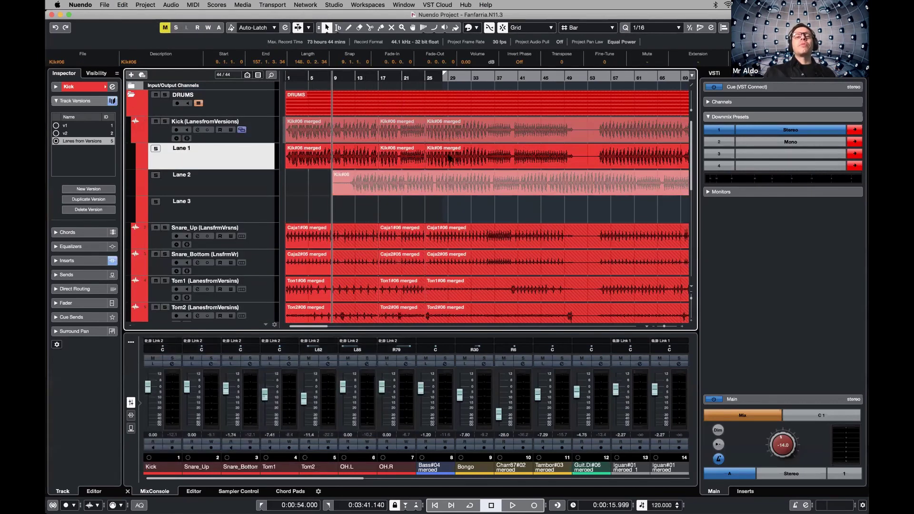
{"action": "left_click_drag", "start_coordinate": [427, 166], "coordinate": [524, 166]}
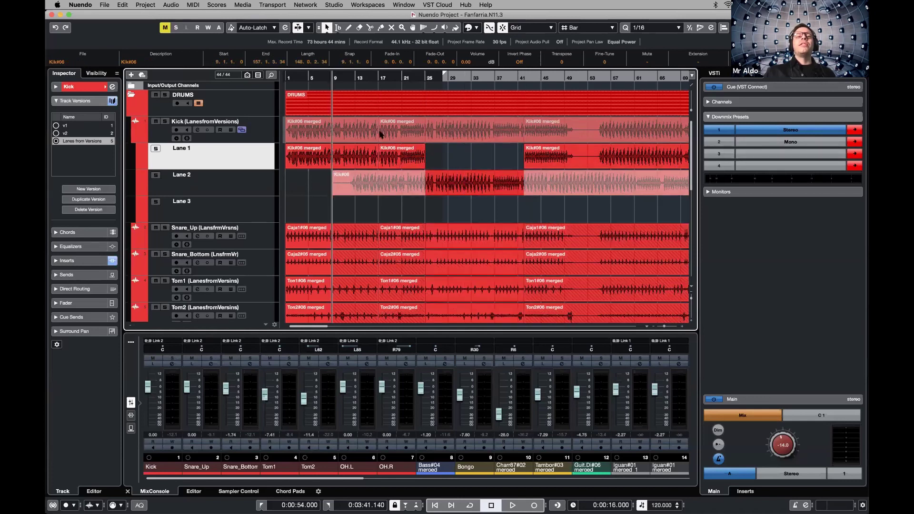
{"action": "key", "text": "shift+l"}
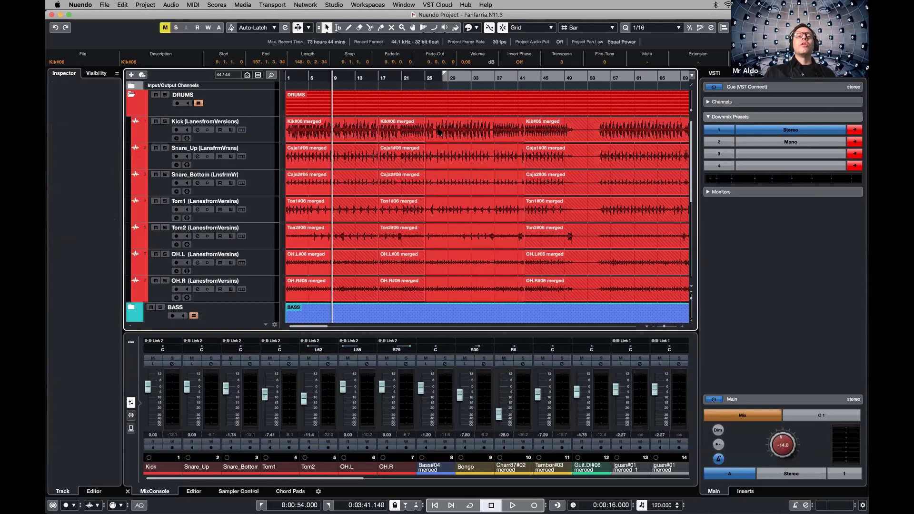
Show Kick's lanes again and adjust the Lane 1 clips so the Lane 2 section spans about bars 26 to 49
{"action": "left_click", "coordinate": [242, 130]}
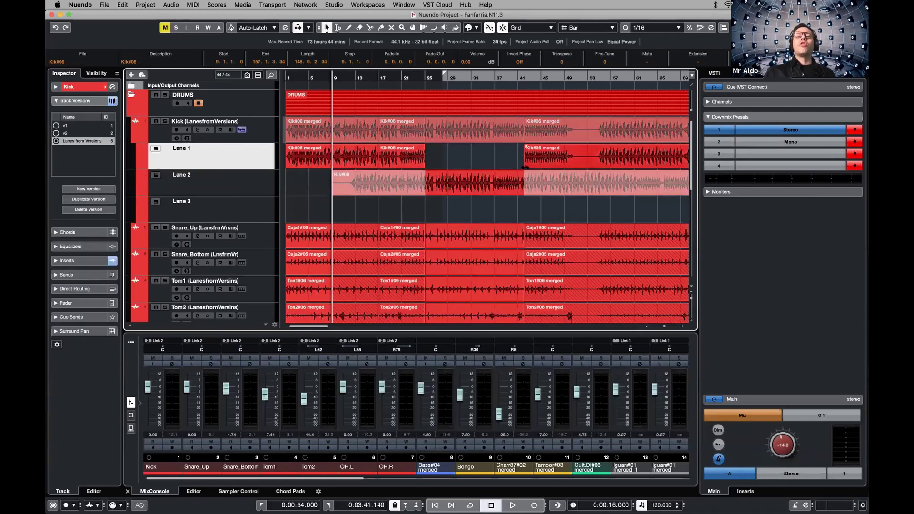
{"action": "left_click_drag", "start_coordinate": [625, 167], "coordinate": [566, 165]}
{"action": "mouse_move", "coordinate": [424, 167]}
{"action": "left_mouse_down"}
{"action": "mouse_move", "coordinate": [399, 163]}
{"action": "mouse_move", "coordinate": [479, 170]}
{"action": "mouse_move", "coordinate": [431, 168]}
{"action": "left_mouse_up"}
Split Kick's Lane 1 clip at bar 21, trim the second part's start to bar 23, and hide the lanes
{"action": "right_click", "coordinate": [390, 168]}
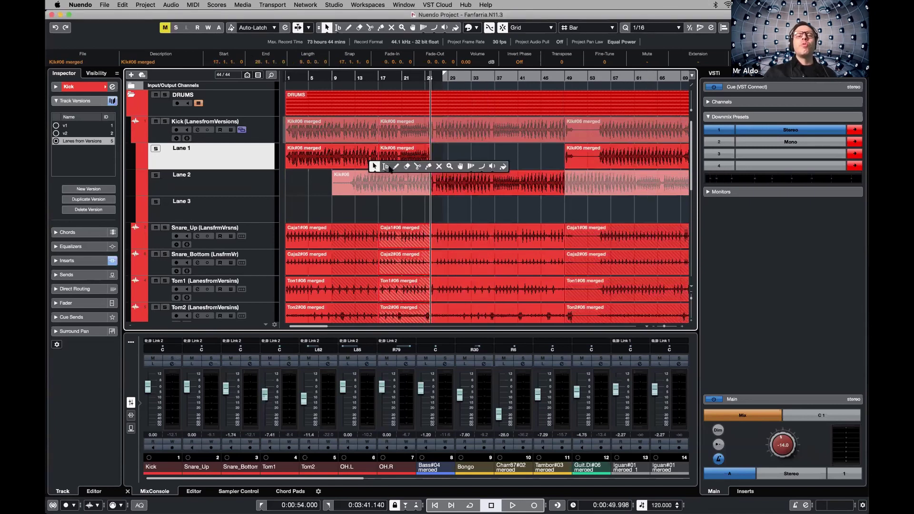
{"action": "left_click", "coordinate": [418, 167]}
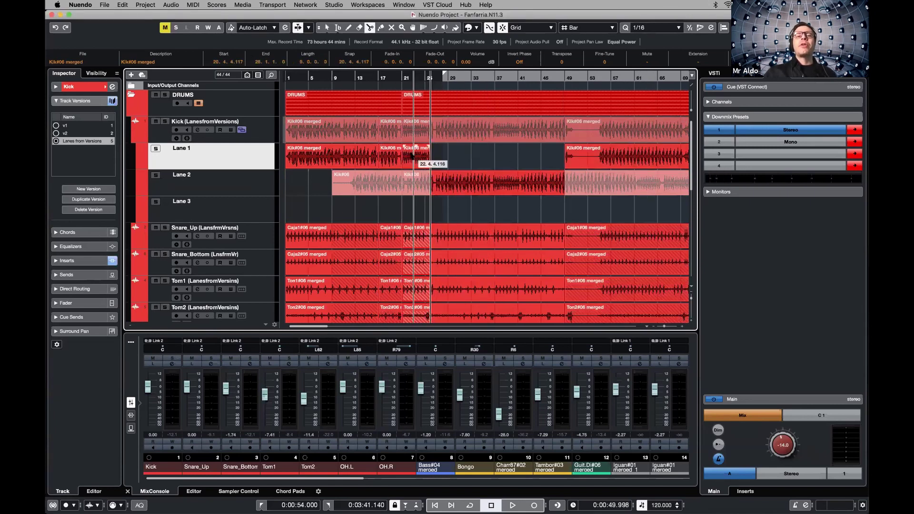
{"action": "left_click", "coordinate": [405, 162]}
{"action": "left_click_drag", "start_coordinate": [404, 164], "coordinate": [417, 165]}
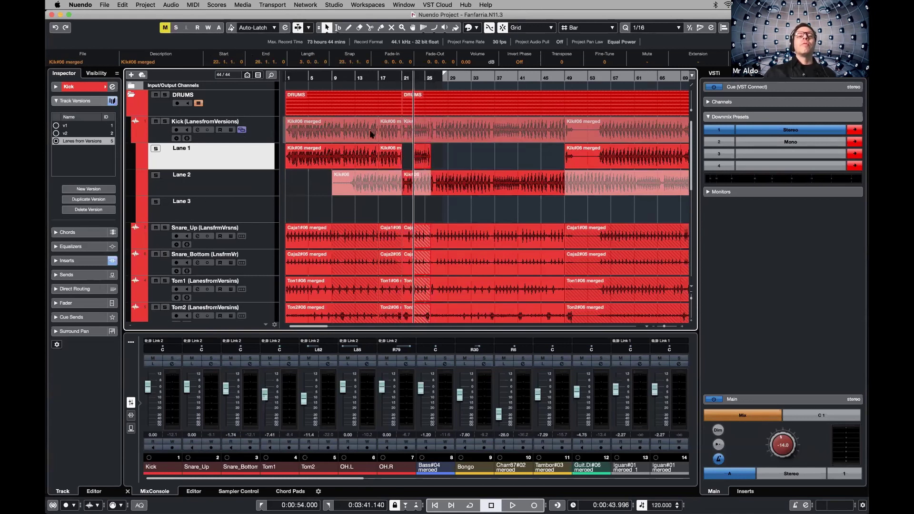
{"action": "key", "text": "shift+l"}
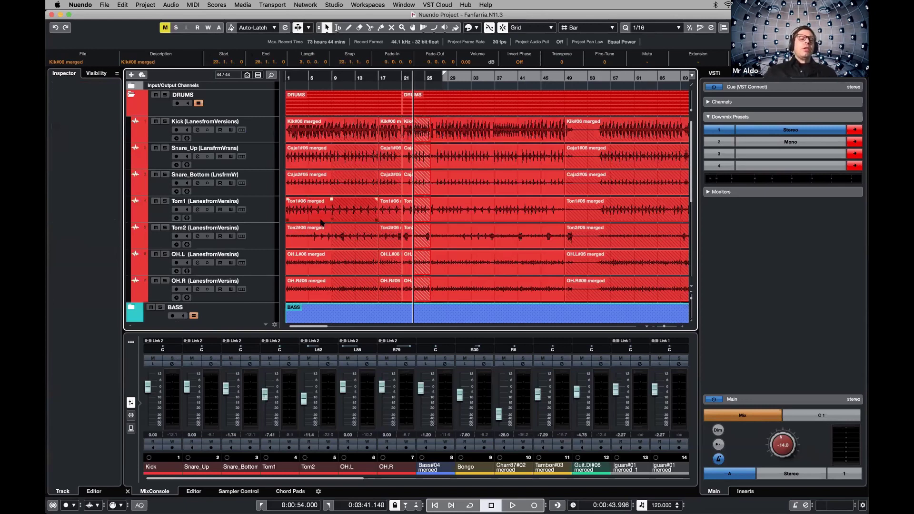
Expand the FX Channels folder and open the REVerence insert of the FX 2-REVerence channel
{"action": "scroll", "coordinate": [348, 236], "scroll_direction": "down", "scroll_amount": 5}
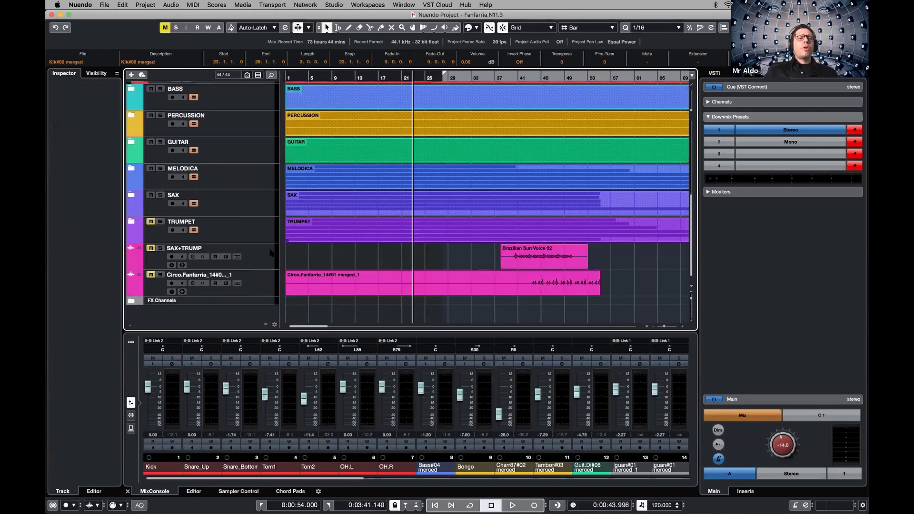
{"action": "left_click", "coordinate": [130, 301]}
{"action": "scroll", "coordinate": [297, 222], "scroll_direction": "down", "scroll_amount": 2}
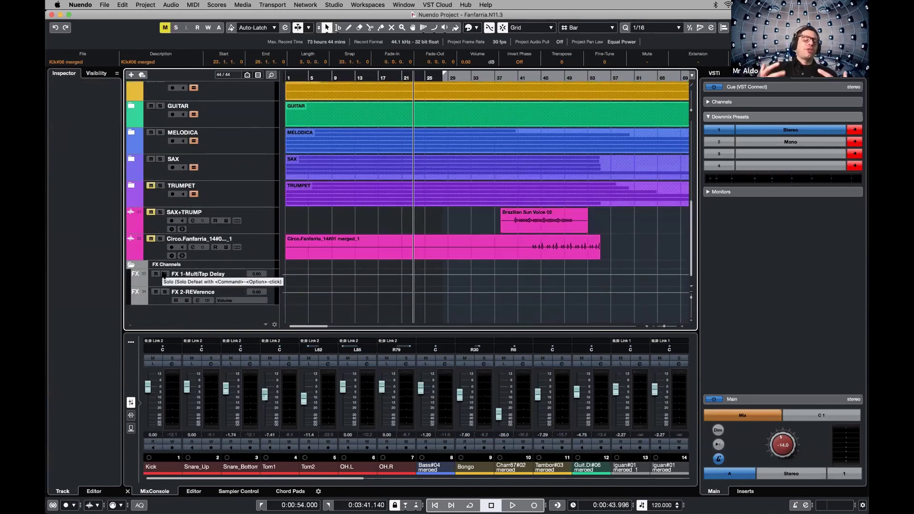
{"action": "left_click", "coordinate": [163, 298]}
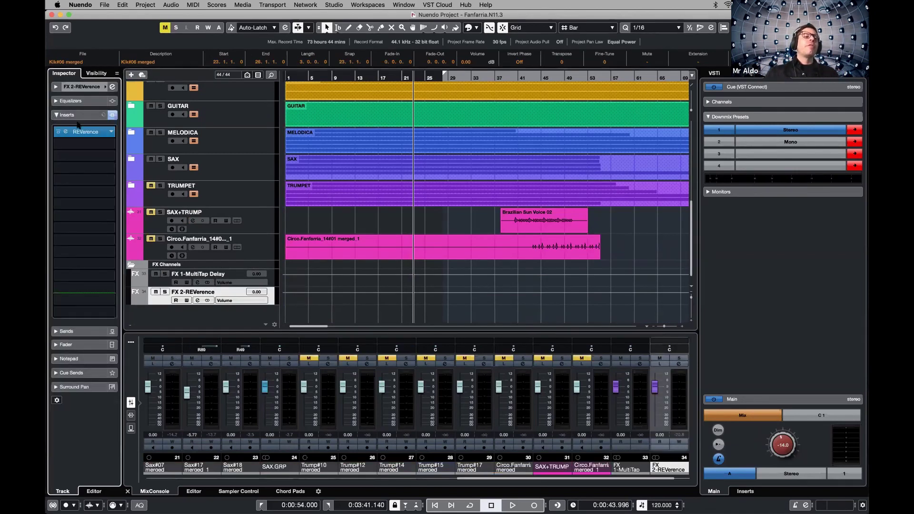
{"action": "left_click", "coordinate": [67, 132]}
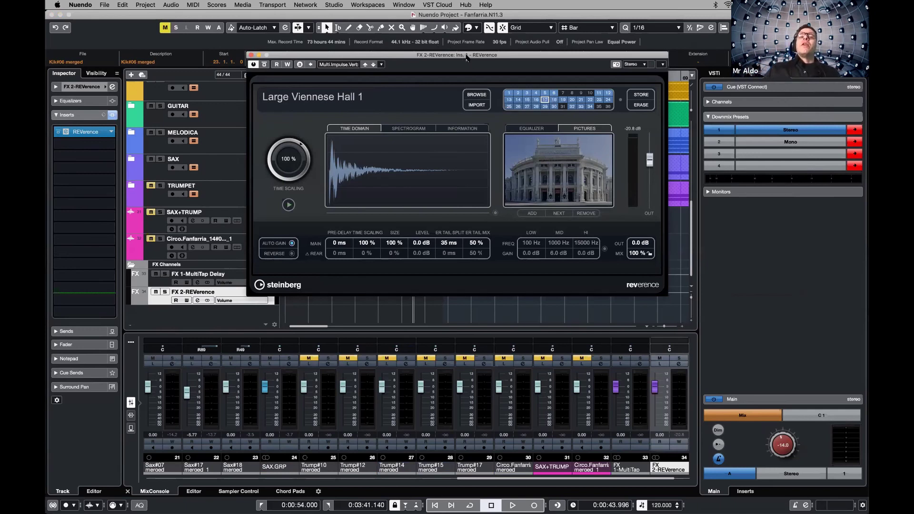
{"action": "left_click_drag", "start_coordinate": [466, 57], "coordinate": [455, 70]}
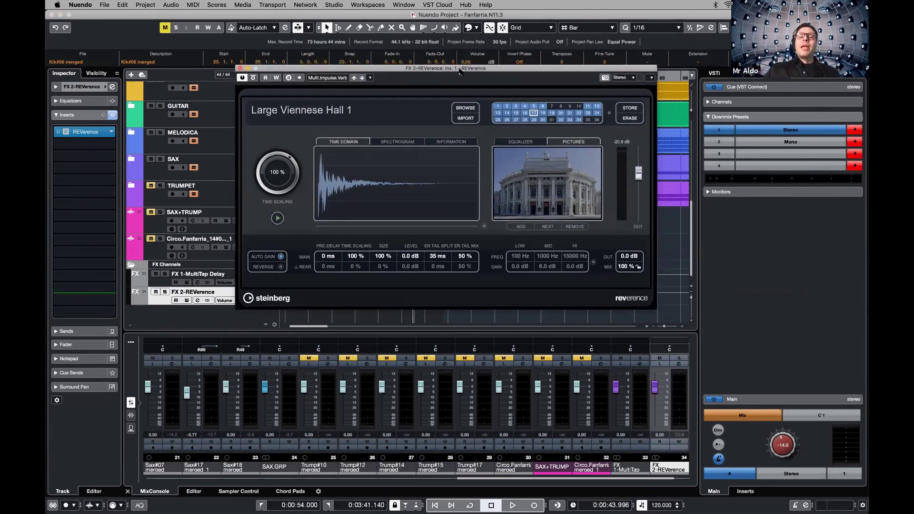
Recall REVerence programs Traversal, Locker Sr, Large Ambience Room, Subtile Room Sr and Tunnel 2 Sr, and finish on Large Live Stage A (SR)
{"action": "left_click", "coordinate": [506, 106]}
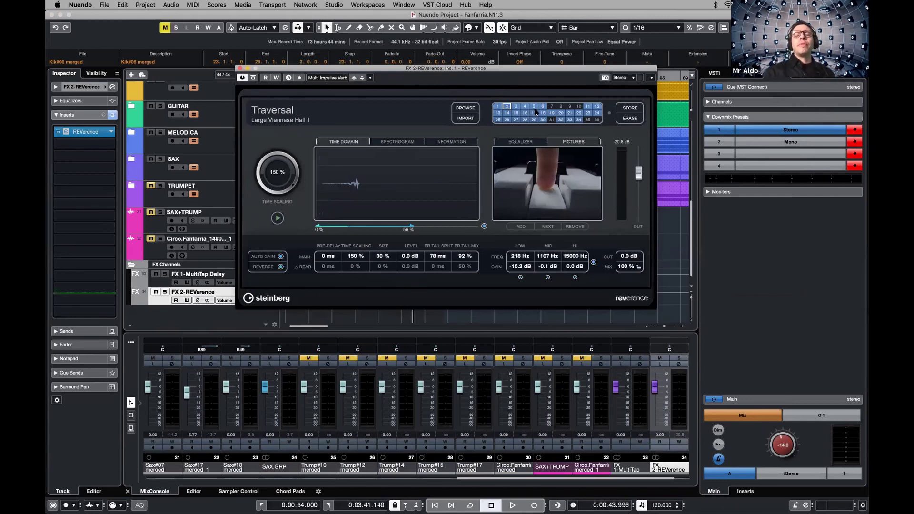
{"action": "left_click", "coordinate": [526, 113]}
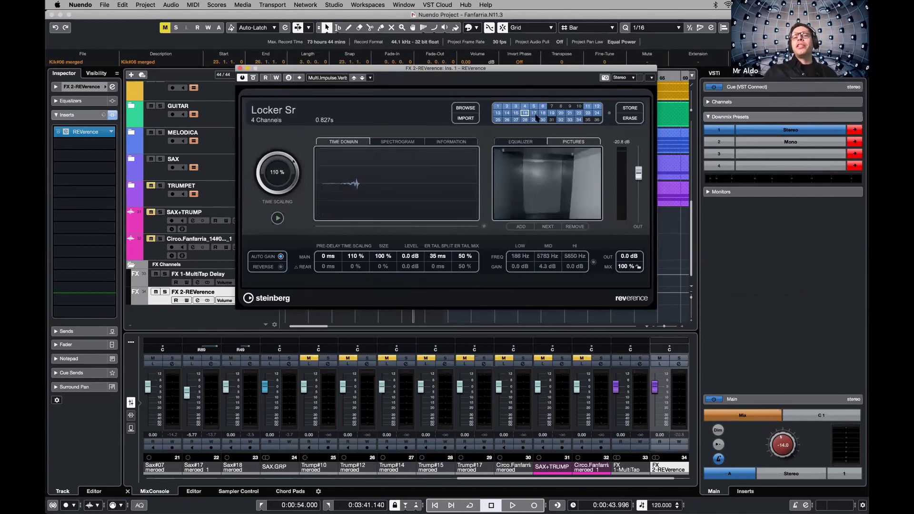
{"action": "left_click", "coordinate": [544, 114]}
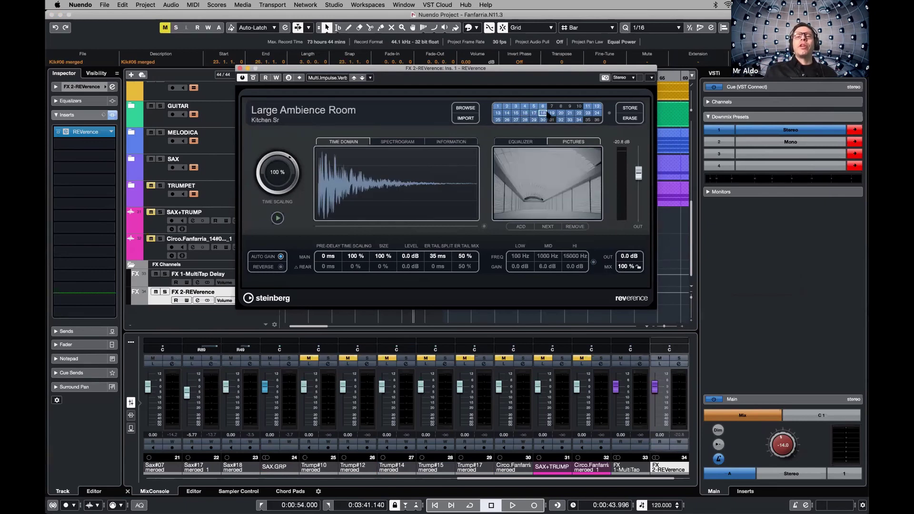
{"action": "left_click", "coordinate": [498, 114]}
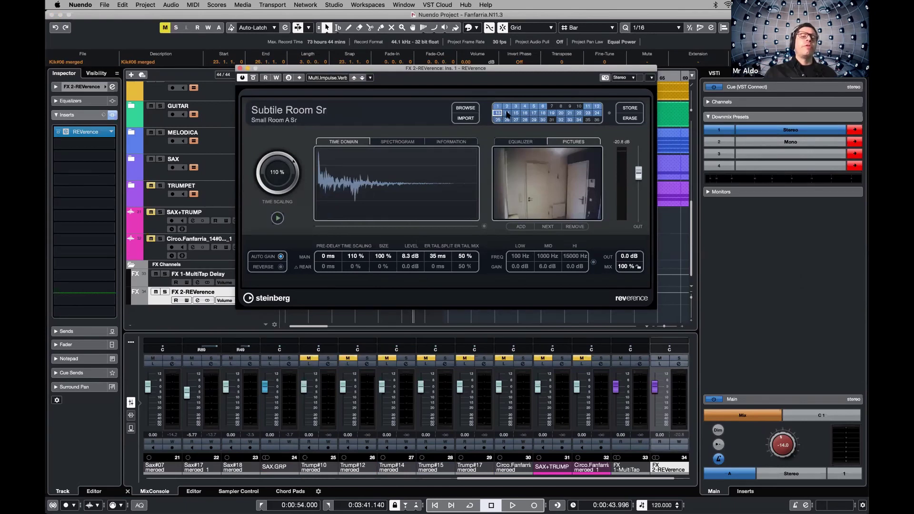
{"action": "left_click", "coordinate": [502, 120]}
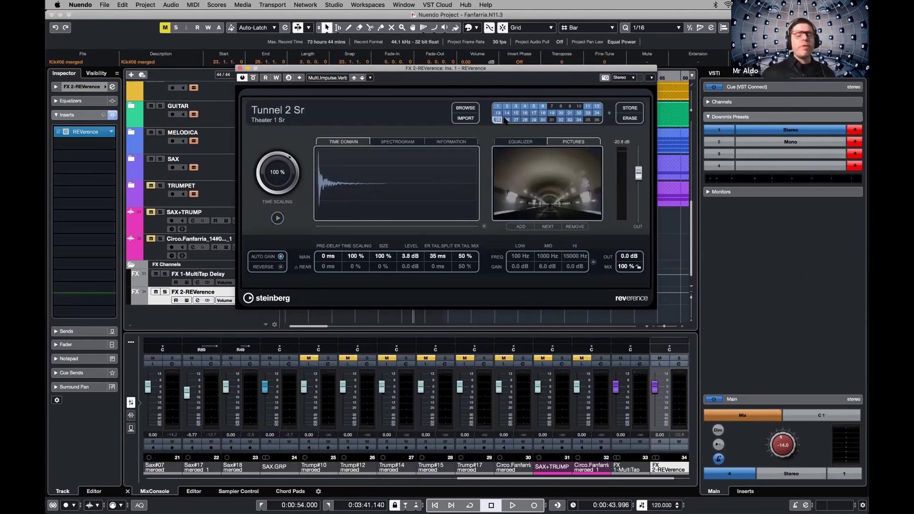
{"action": "left_click", "coordinate": [579, 113]}
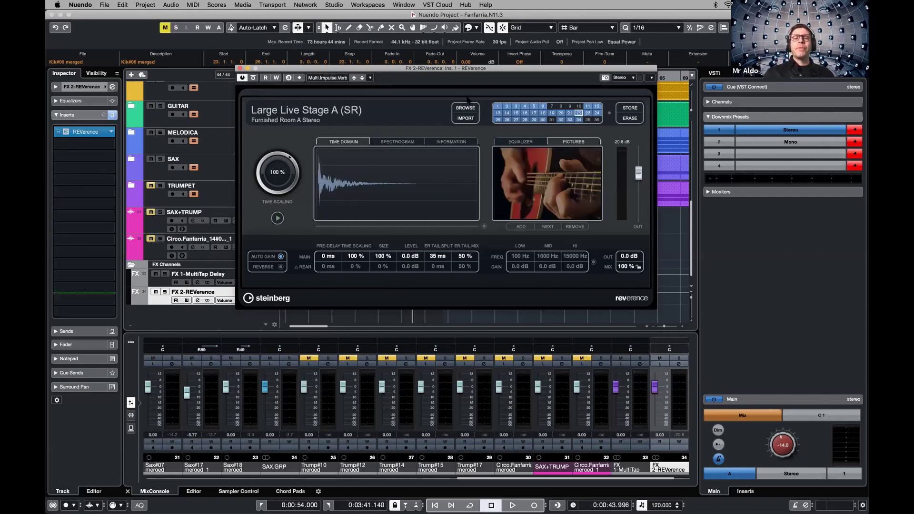
{"action": "left_click_drag", "start_coordinate": [388, 68], "coordinate": [490, 249]}
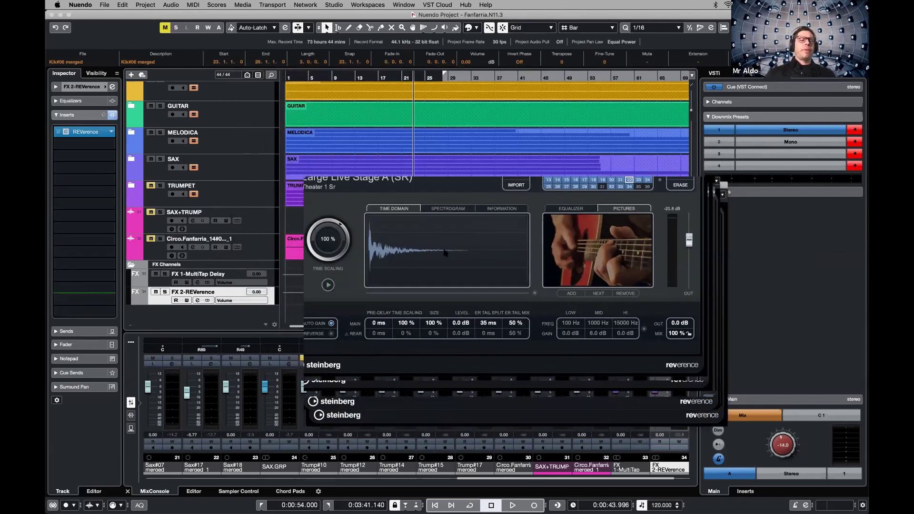
Solo the SAX folder and start playback with the REVerence window in view
{"action": "left_click", "coordinate": [160, 159]}
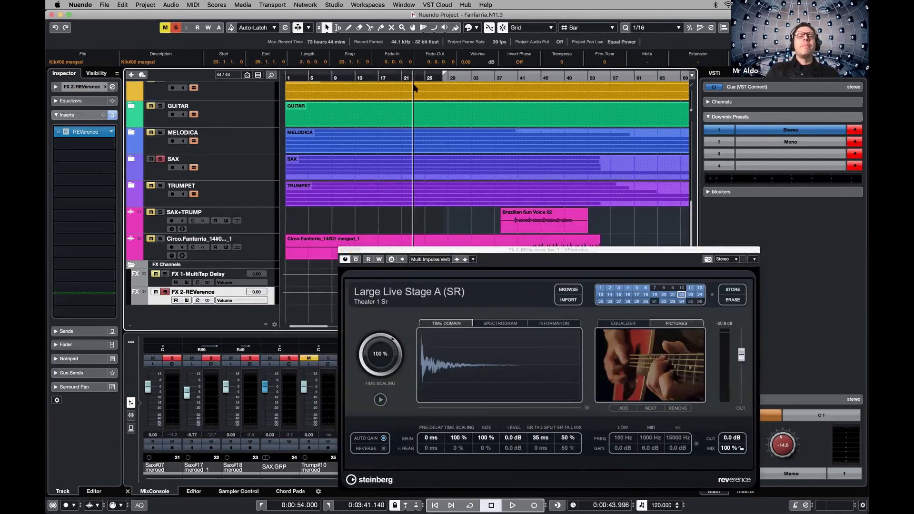
{"action": "left_click", "coordinate": [483, 249]}
{"action": "left_click_drag", "start_coordinate": [470, 224], "coordinate": [461, 195]}
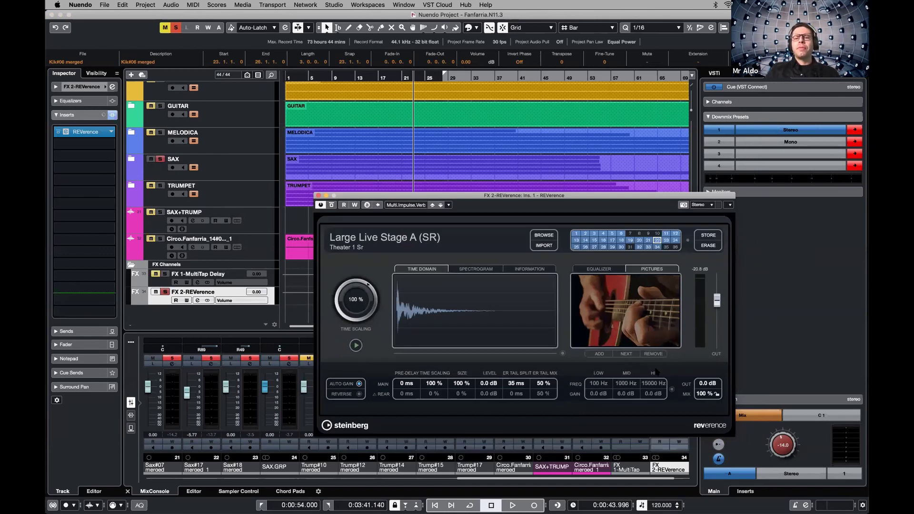
{"action": "key", "text": "space"}
{"action": "key", "text": "space"}
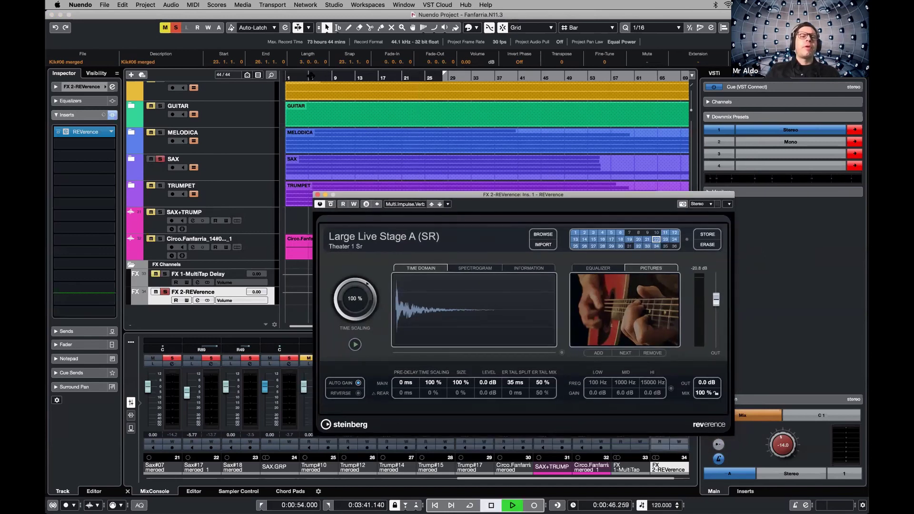
Play the soloed sax tracks from bar 3 with the SAX folder expanded
{"action": "left_click_drag", "start_coordinate": [286, 77], "coordinate": [296, 77]}
{"action": "right_click", "coordinate": [312, 75]}
{"action": "left_click", "coordinate": [129, 160]}
{"action": "left_click", "coordinate": [129, 160]}
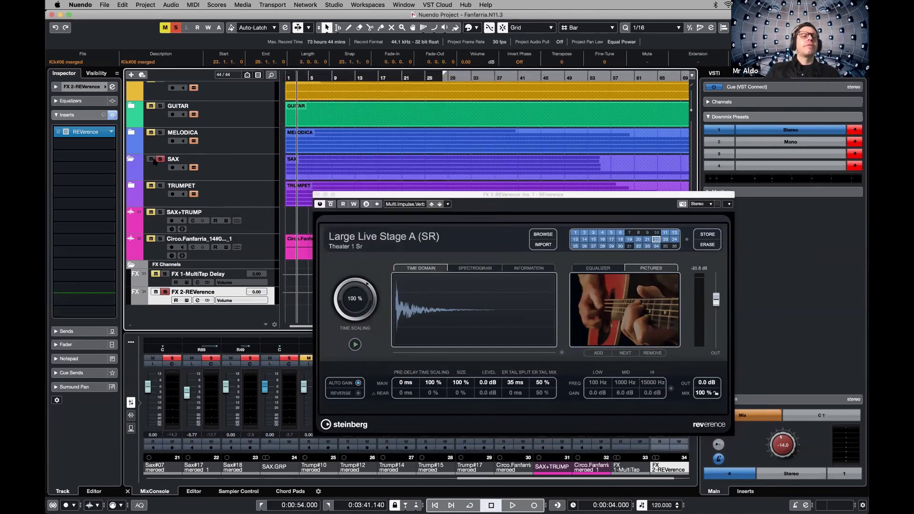
{"action": "key", "text": "space"}
{"action": "left_click_drag", "start_coordinate": [340, 128], "coordinate": [339, 123]}
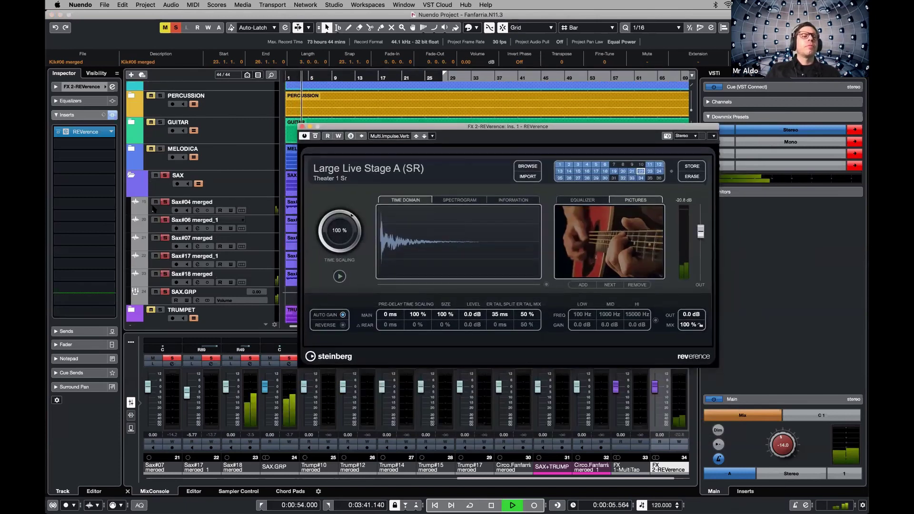
Select the Sax#04 merged track, stop playback, and move the REVerence window clear of the sax clips
{"action": "left_click", "coordinate": [159, 189]}
{"action": "key", "text": "Down"}
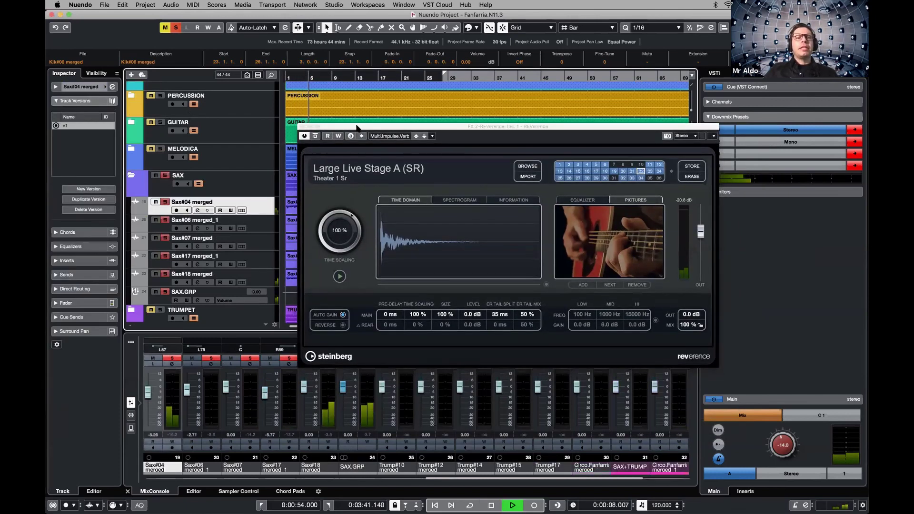
{"action": "key", "text": "space"}
{"action": "left_click_drag", "start_coordinate": [357, 127], "coordinate": [544, 110]}
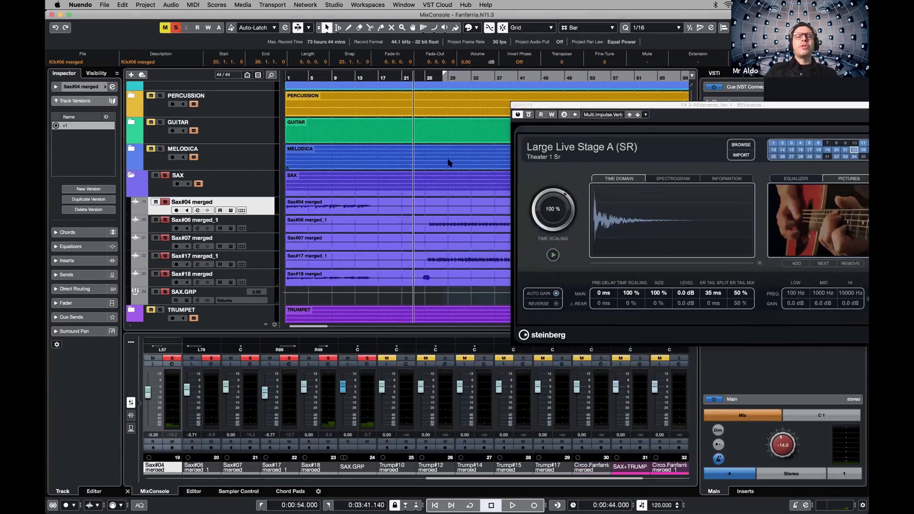
Look over the channel sends in the full MixConsole and return to the project window
{"action": "key", "text": "F3"}
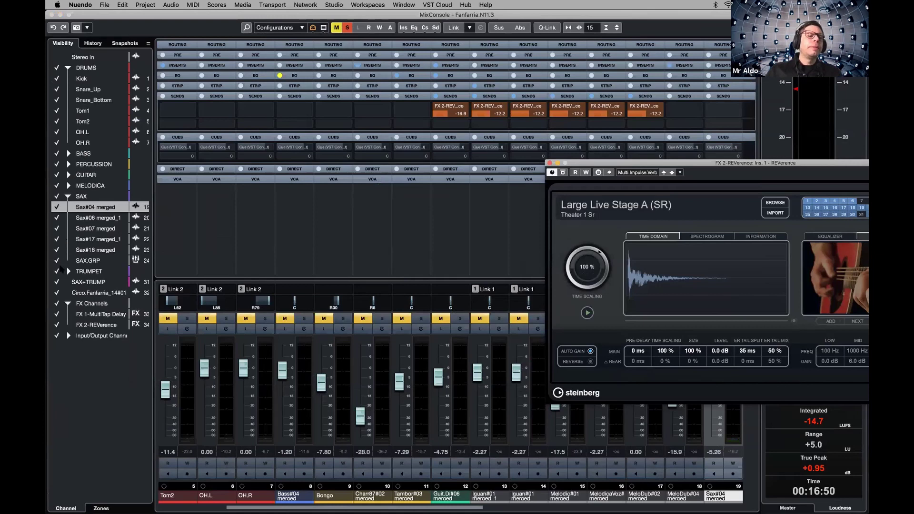
{"action": "left_click", "coordinate": [57, 272]}
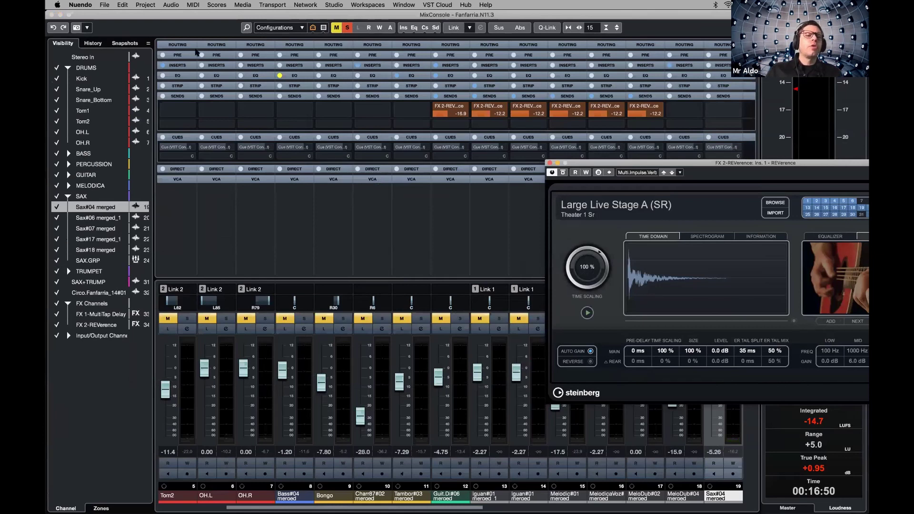
{"action": "key", "text": "F3"}
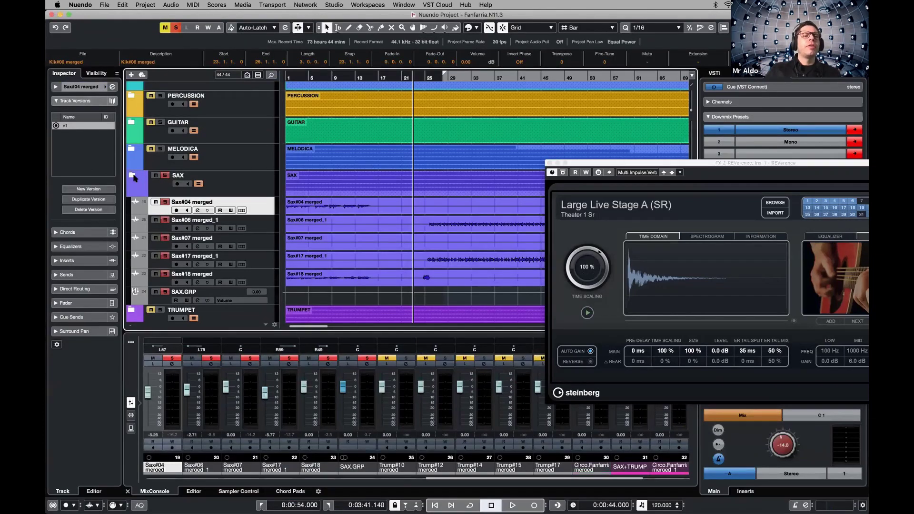
Show the sends of SAX.GRP, raise its FX 2-REVerence send to 5.59, and start playback
{"action": "left_click", "coordinate": [133, 176]}
{"action": "left_click", "coordinate": [132, 177]}
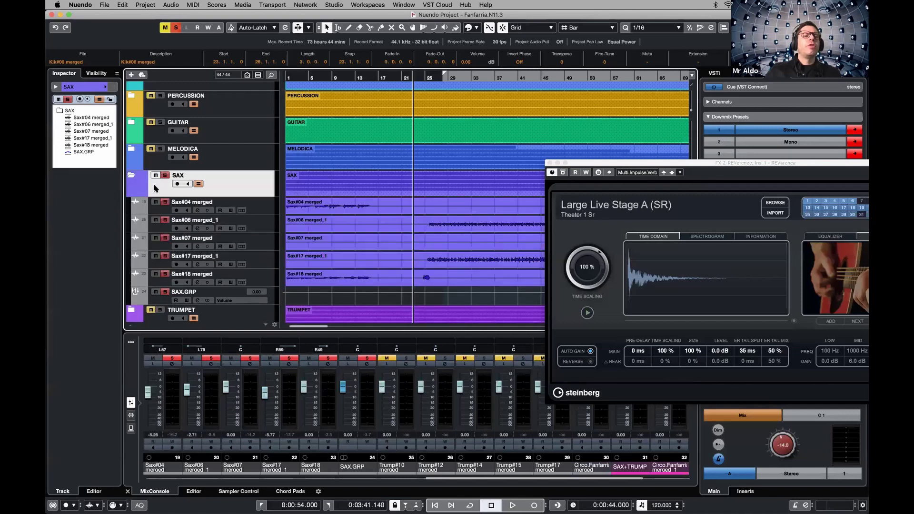
{"action": "left_click", "coordinate": [162, 302]}
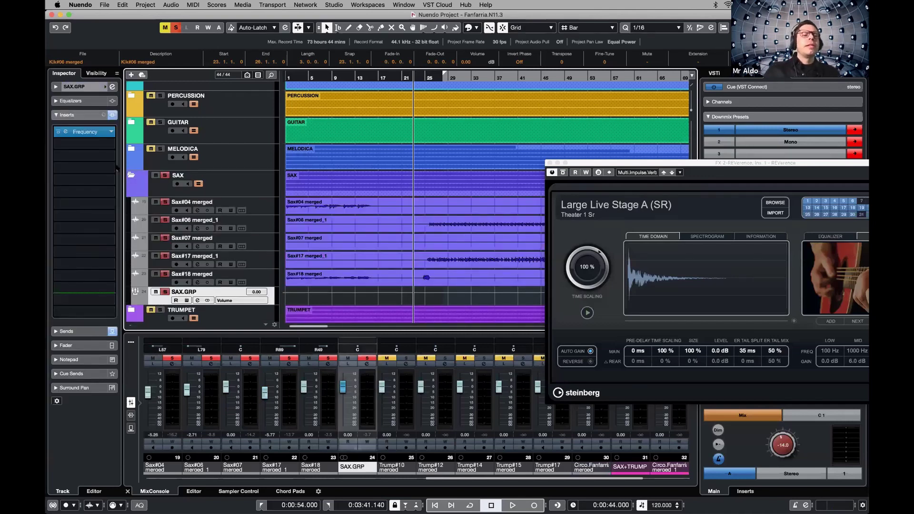
{"action": "left_click", "coordinate": [79, 116]}
{"action": "left_click", "coordinate": [79, 128]}
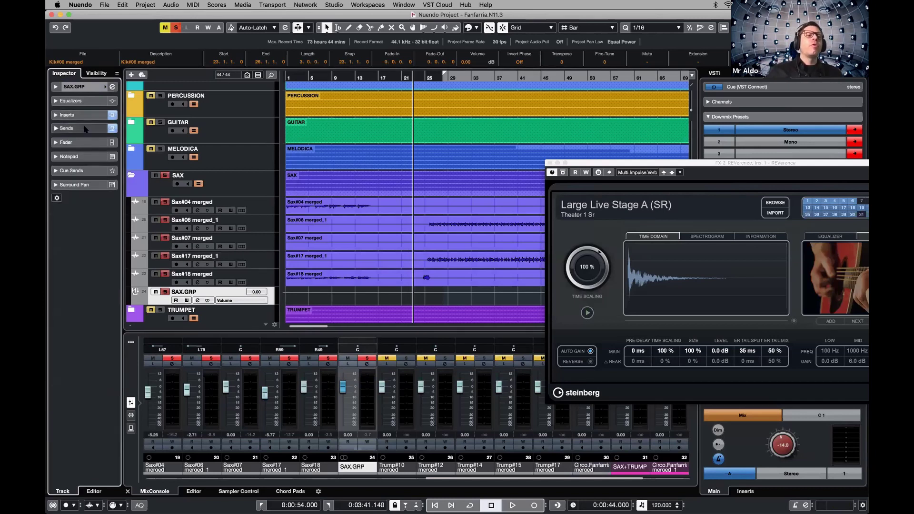
{"action": "left_click_drag", "start_coordinate": [91, 151], "coordinate": [113, 150]}
{"action": "key", "text": "space"}
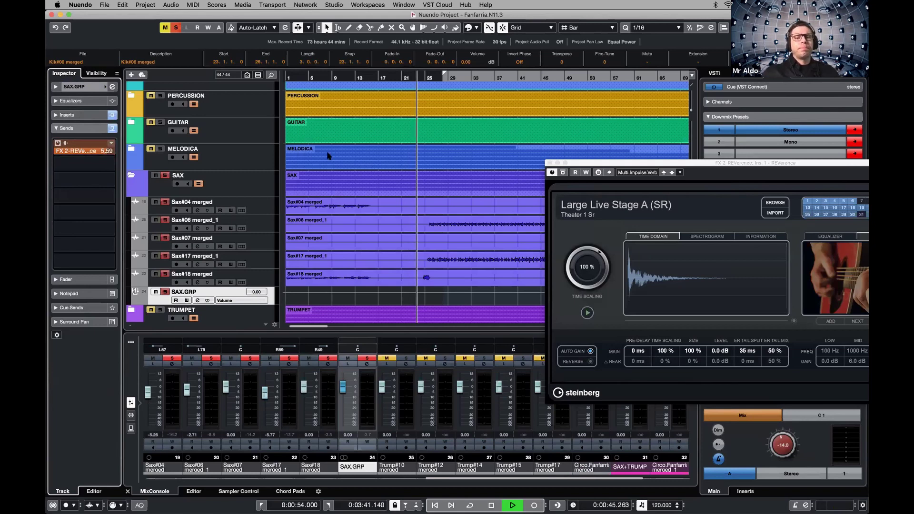
Raise the SAX.GRP reverb send to 12.04 while auditioning REVerence programs Locker Sr, Tunnel 2 Sr, Traversal and Stadium Announcement Sr from bar 25
{"action": "left_click", "coordinate": [431, 78]}
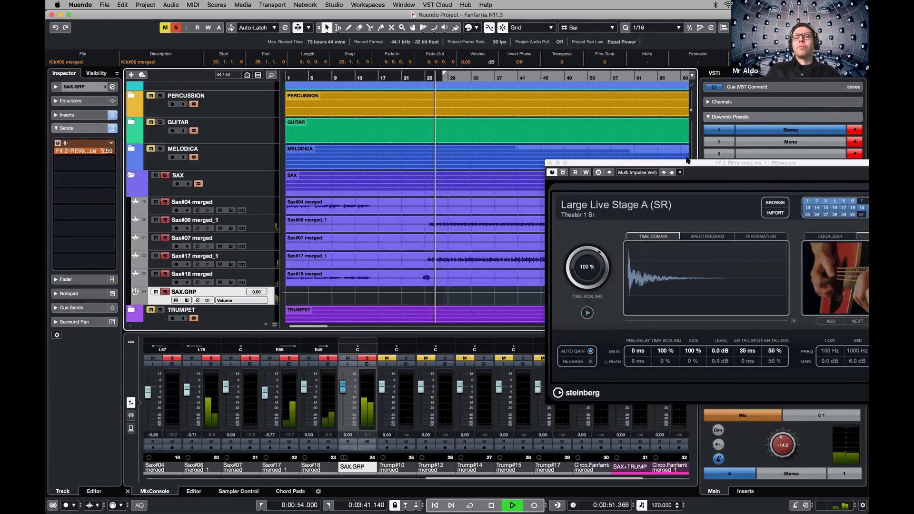
{"action": "left_click_drag", "start_coordinate": [688, 162], "coordinate": [326, 143]}
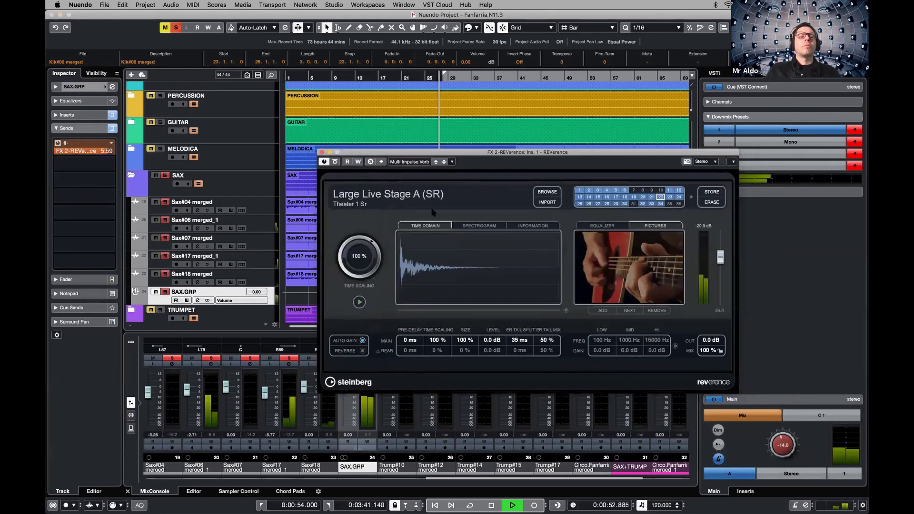
{"action": "left_click", "coordinate": [606, 197]}
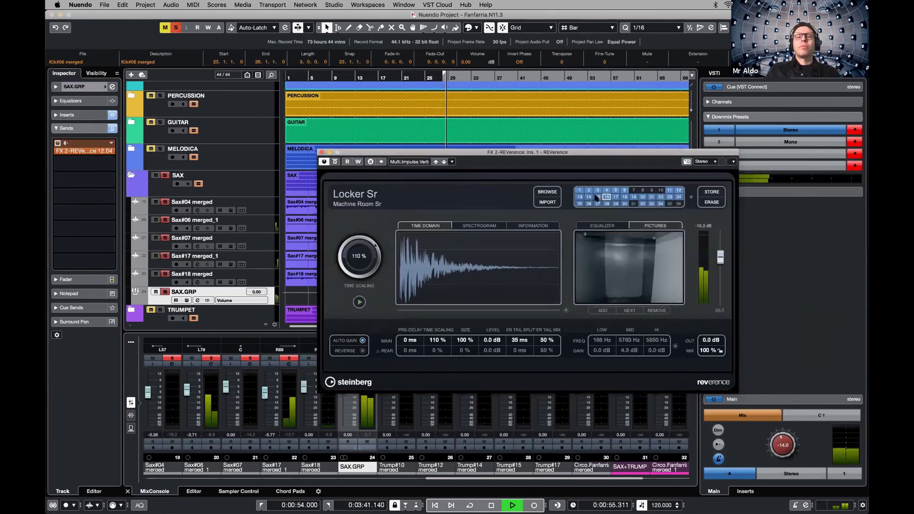
{"action": "left_click", "coordinate": [580, 204]}
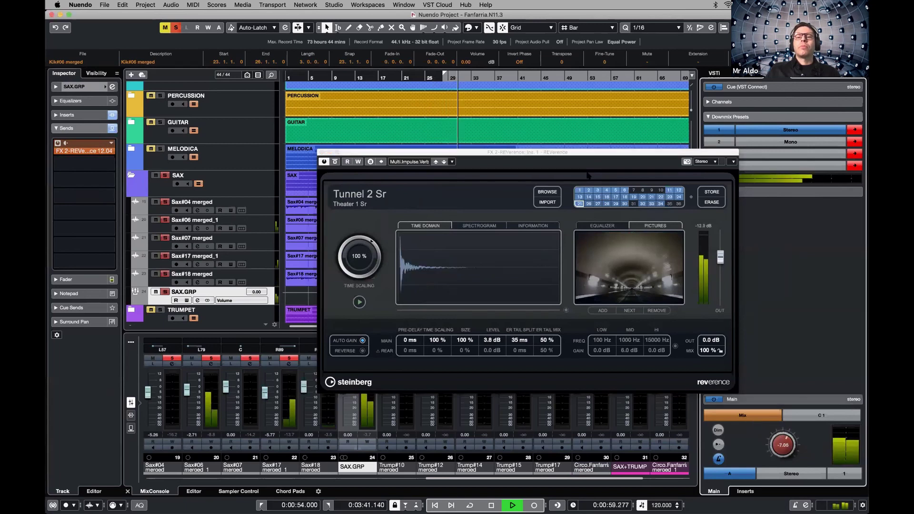
{"action": "left_click", "coordinate": [588, 190]}
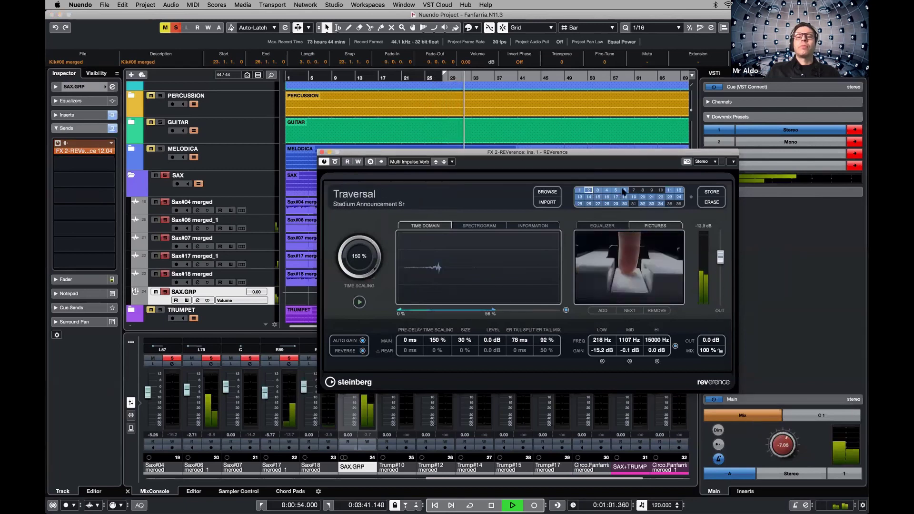
{"action": "left_click", "coordinate": [624, 191]}
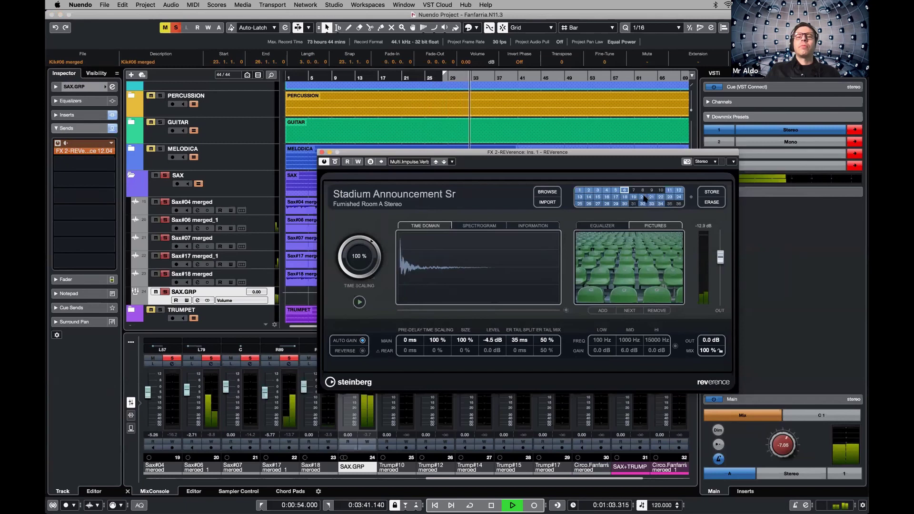
Audition Furnished Room A Stereo and Bus Sr, finish on Tunnel 2 Sr, and set the Control Room level to -13.5 after stopping playback
{"action": "left_click", "coordinate": [643, 197]}
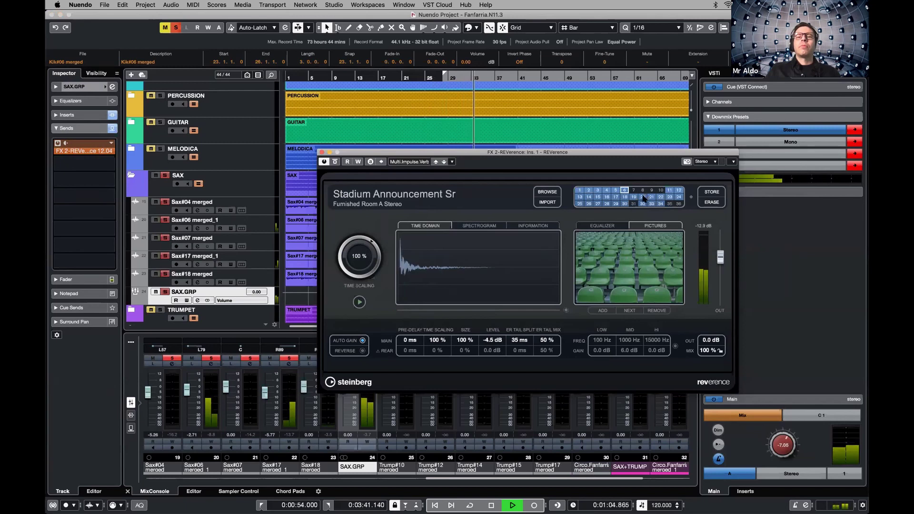
{"action": "left_click", "coordinate": [670, 196]}
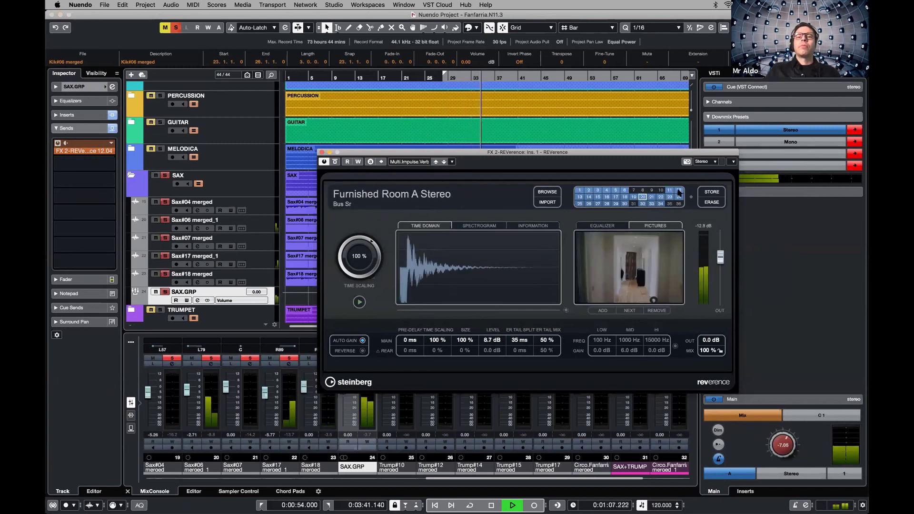
{"action": "left_click", "coordinate": [680, 191]}
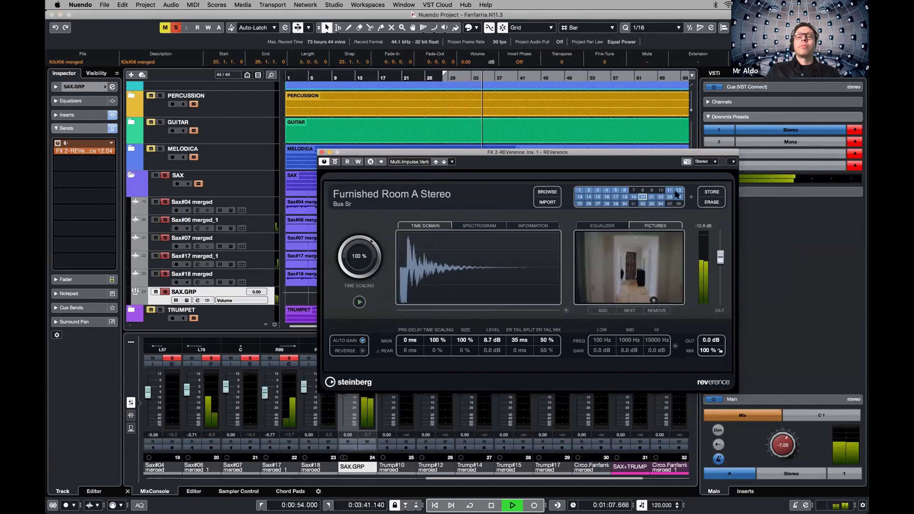
{"action": "left_click", "coordinate": [579, 204]}
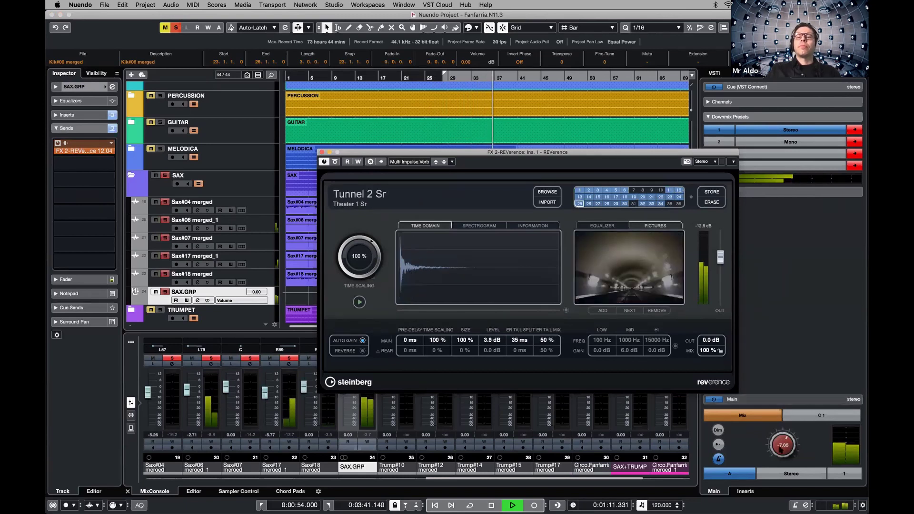
{"action": "key", "text": "space"}
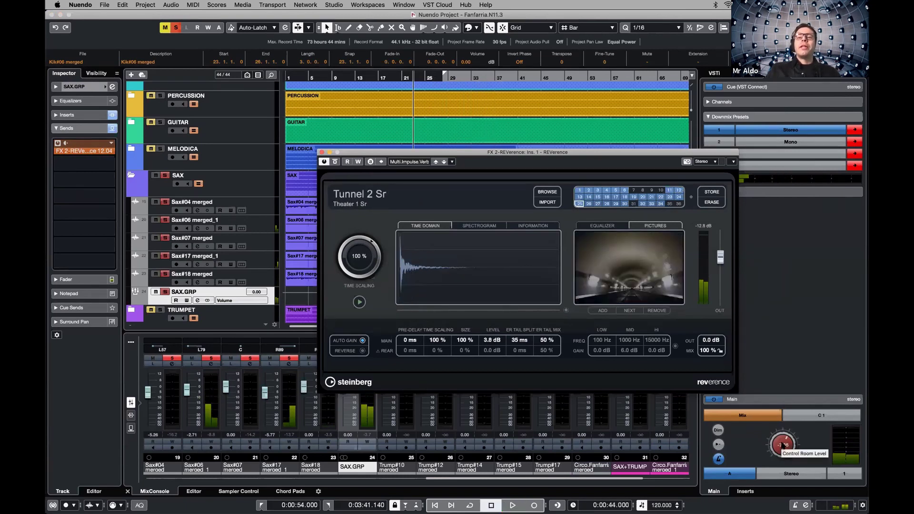
{"action": "left_click", "coordinate": [784, 447]}
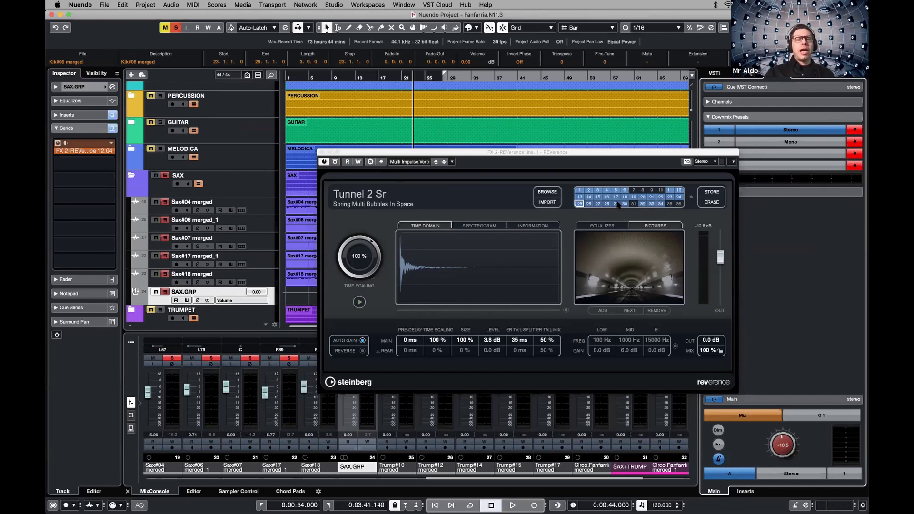
Close the REVerence window and collapse the SAX folder
{"action": "left_click", "coordinate": [321, 152]}
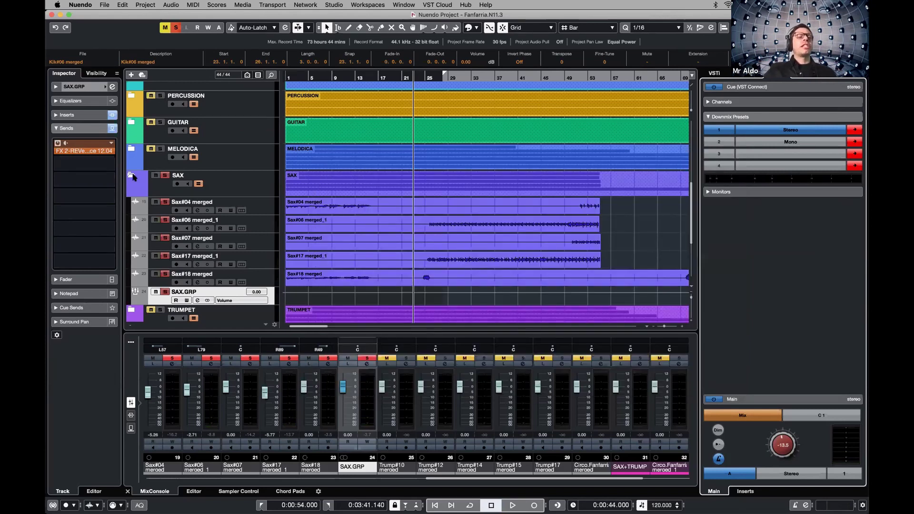
{"action": "left_click", "coordinate": [132, 176]}
{"action": "scroll", "coordinate": [273, 132], "scroll_direction": "up", "scroll_amount": 10}
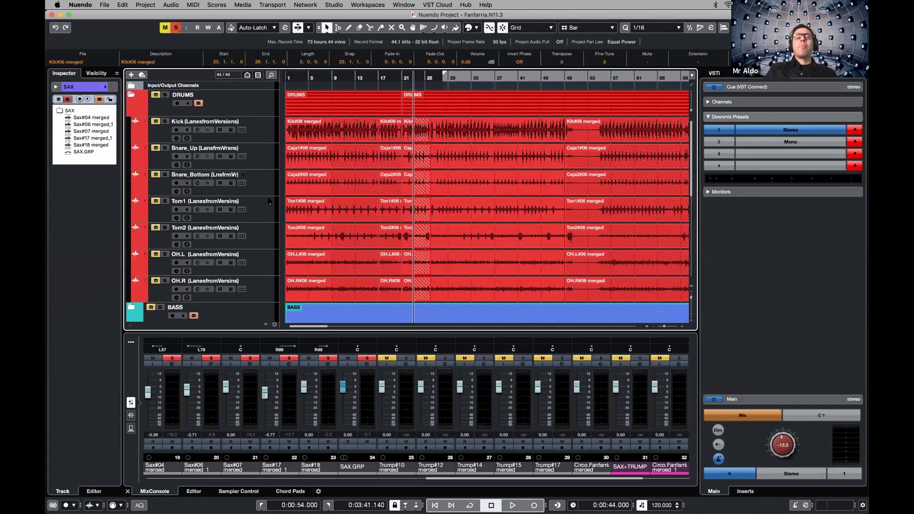
Add a stereo group channel named DRUMS.GRP outside the folder, routed to Stereo Out, for the selected Kick through OH.R tracks
{"action": "left_click", "coordinate": [264, 290], "text": "shift"}
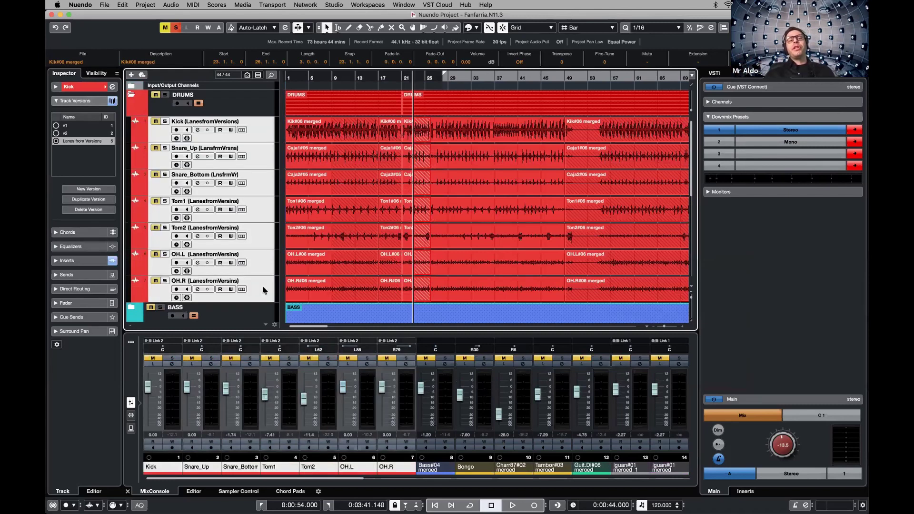
{"action": "right_click", "coordinate": [265, 290]}
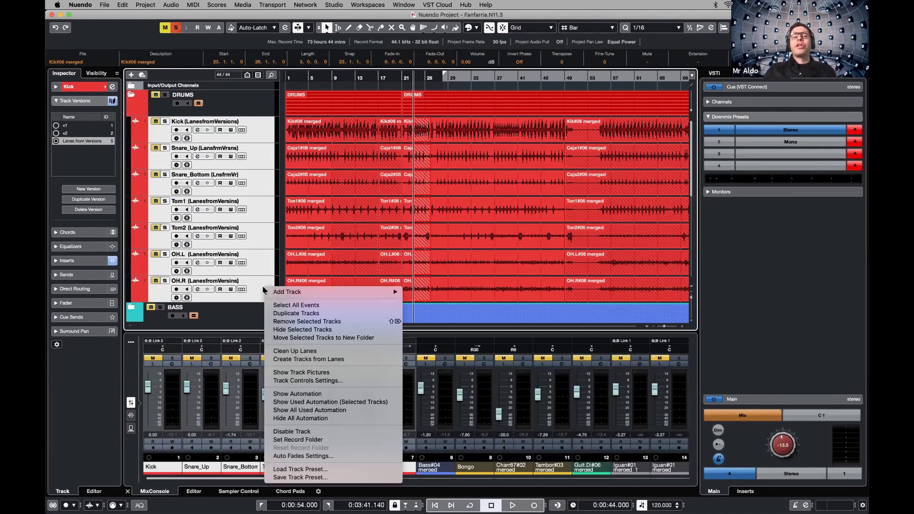
{"action": "mouse_move", "coordinate": [287, 293]}
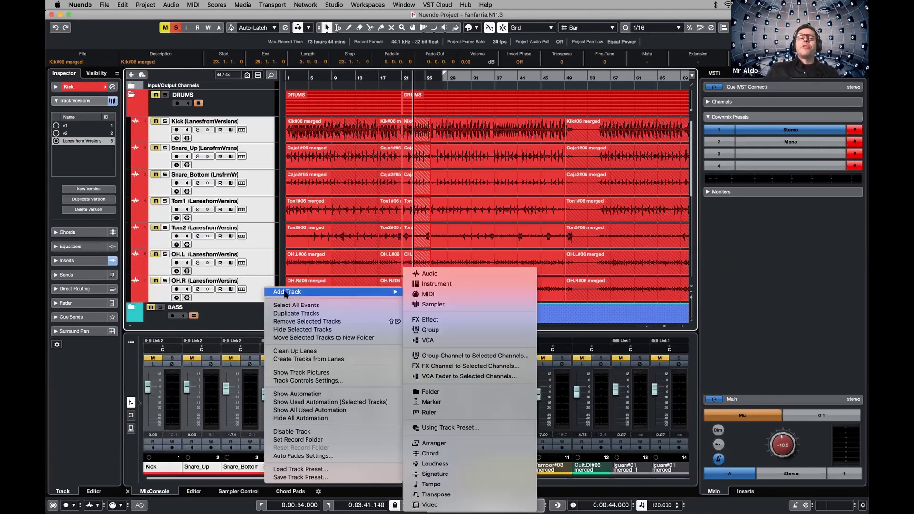
{"action": "left_click", "coordinate": [523, 358]}
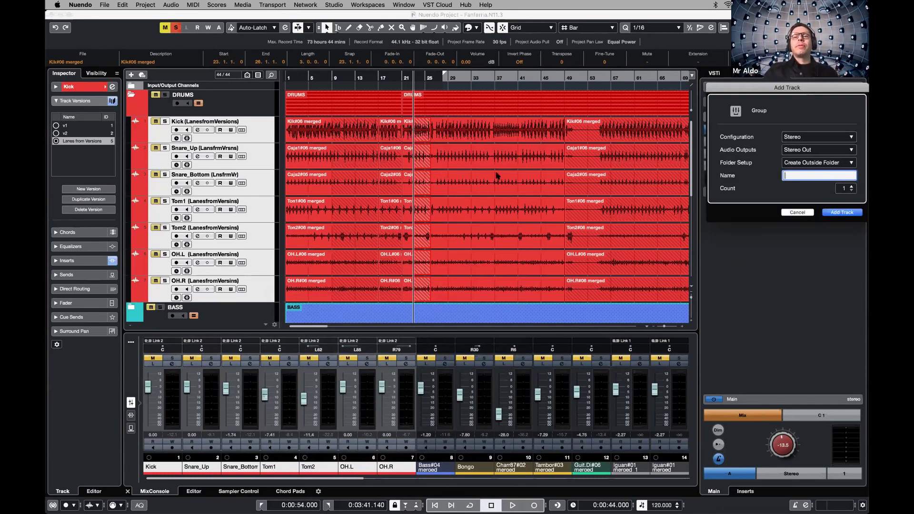
{"action": "left_click_drag", "start_coordinate": [744, 88], "coordinate": [402, 90]}
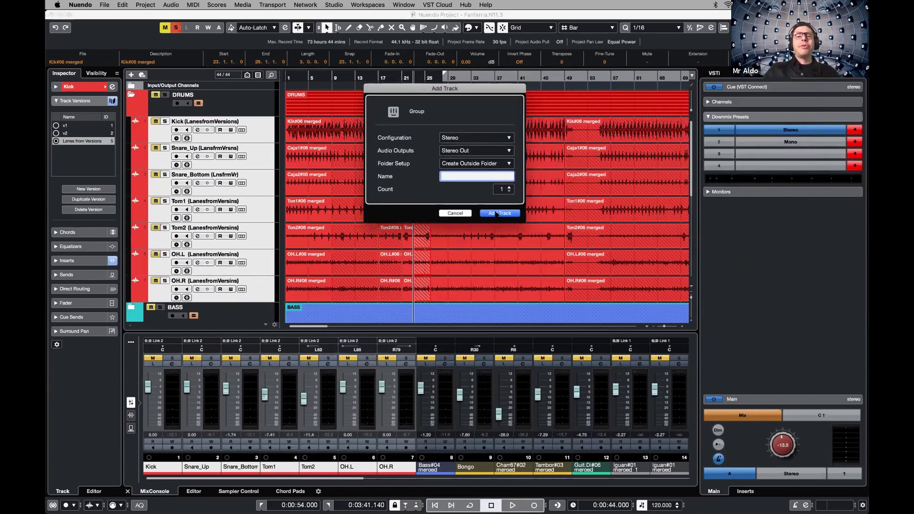
{"action": "type", "text": "DRU"}
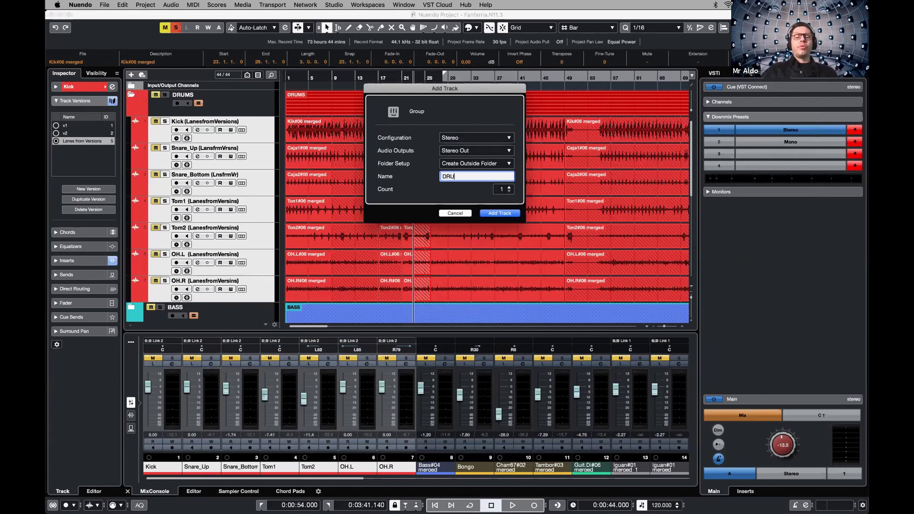
{"action": "type", "text": "MS"}
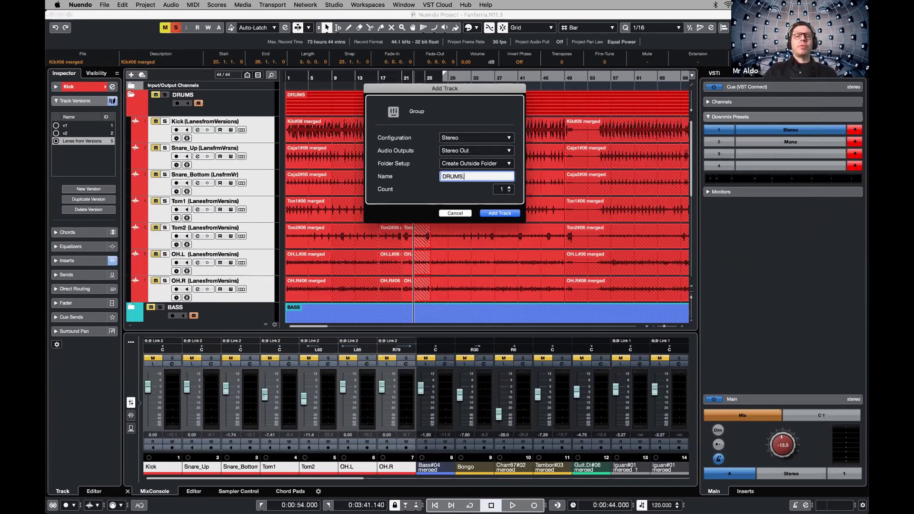
{"action": "type", "text": ".GRP"}
{"action": "key", "text": "Return"}
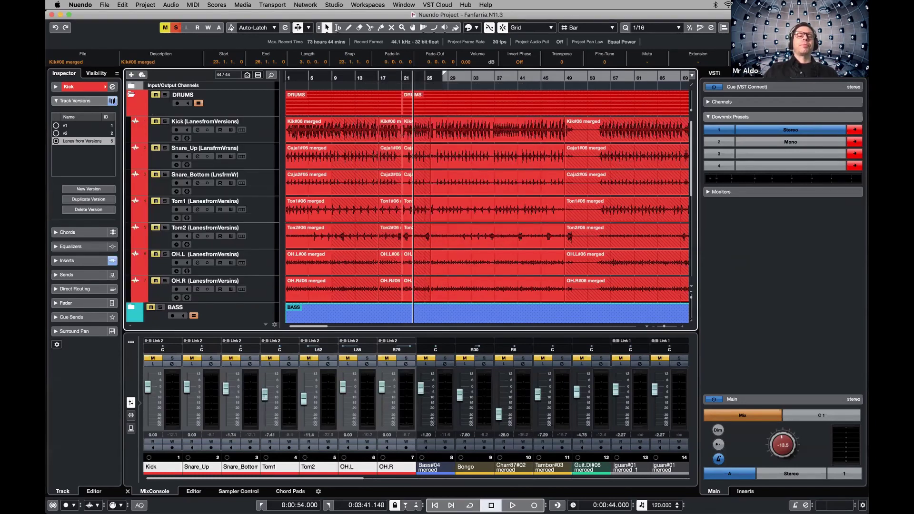
Check the output routing of the Snare_Bottom, Tom1 and Kick tracks, stepping down the drum tracks to DRUMS.GRP
{"action": "scroll", "coordinate": [164, 297], "scroll_direction": "down", "scroll_amount": 2}
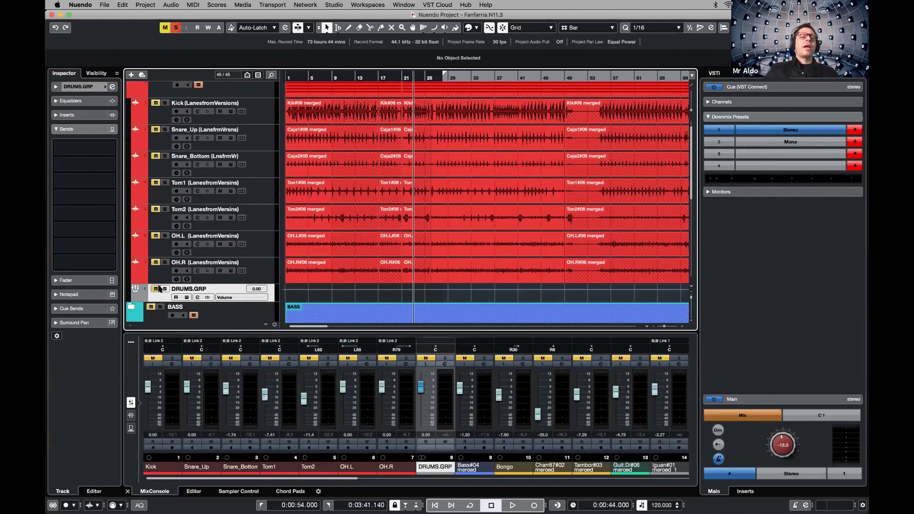
{"action": "left_click", "coordinate": [60, 129]}
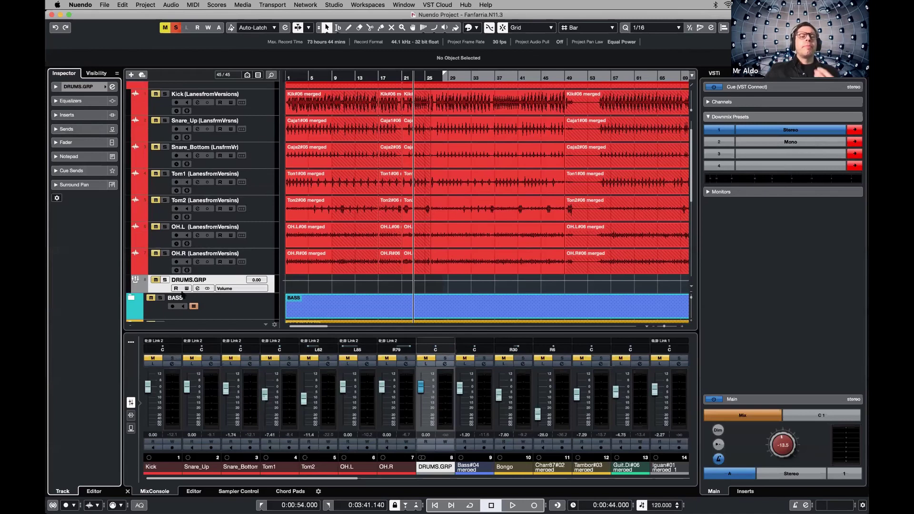
{"action": "left_click", "coordinate": [161, 287]}
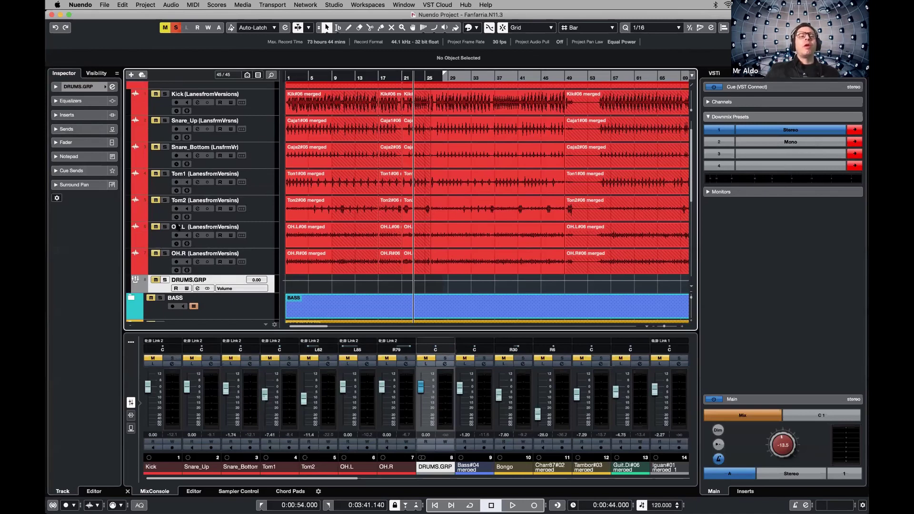
{"action": "left_click", "coordinate": [245, 160]}
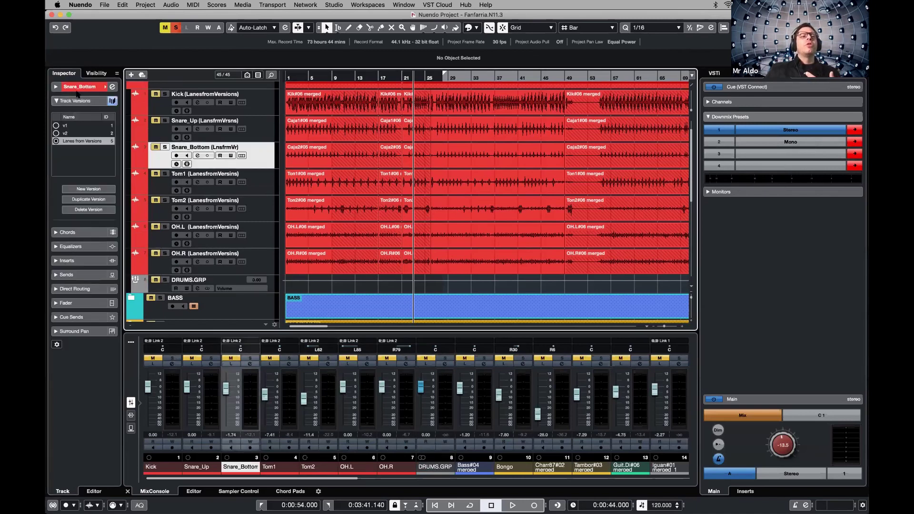
{"action": "left_click", "coordinate": [57, 87]}
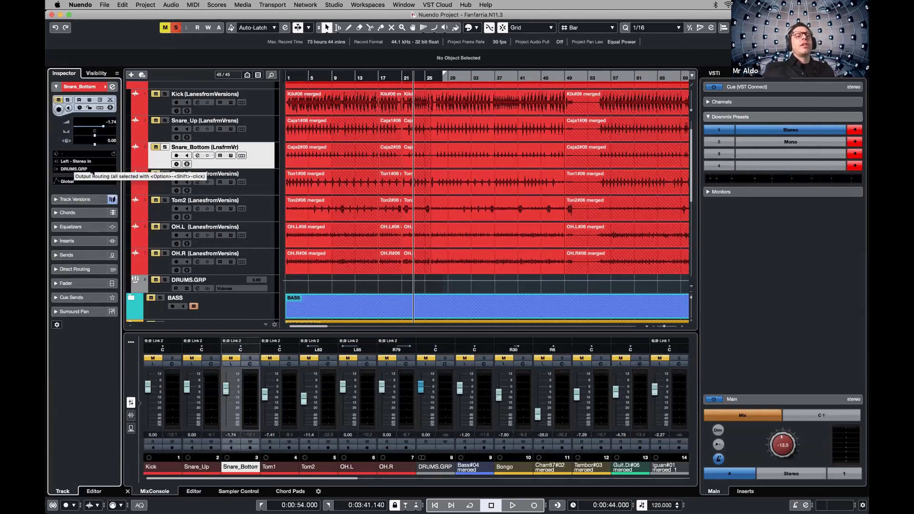
{"action": "left_click", "coordinate": [155, 184]}
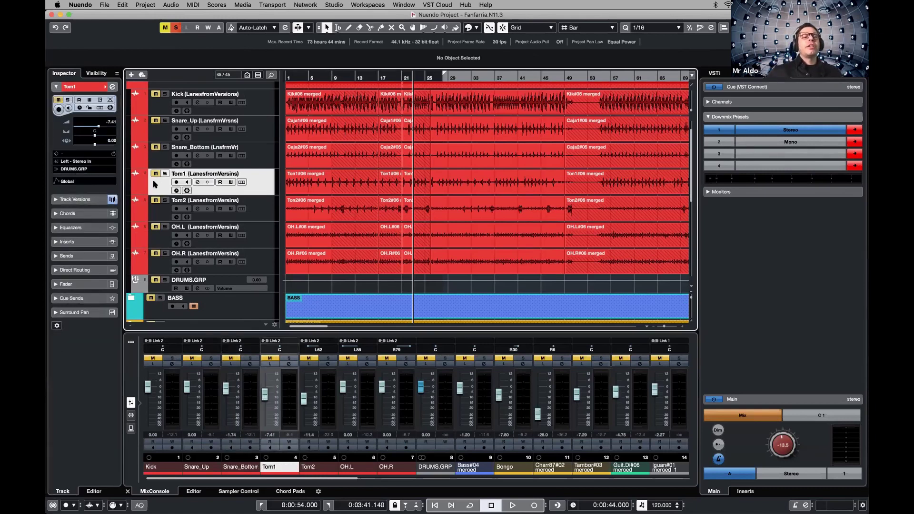
{"action": "left_click", "coordinate": [161, 114]}
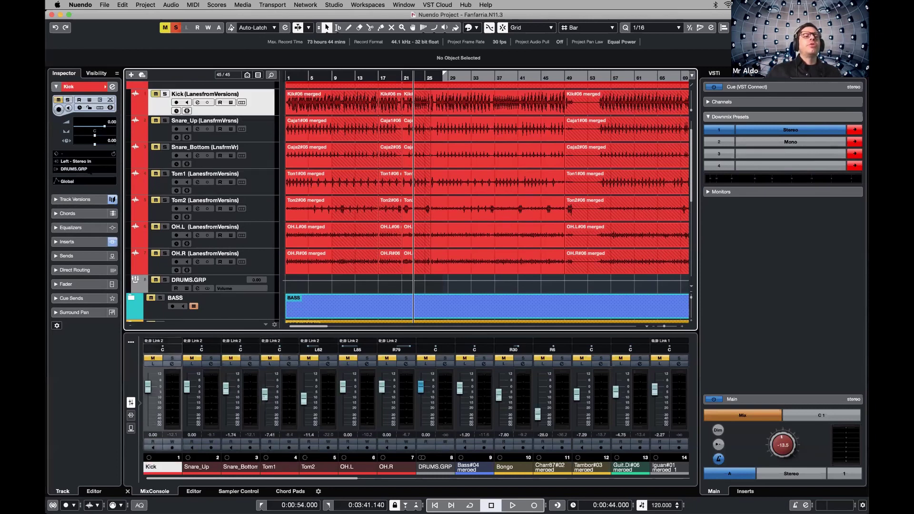
{"action": "key", "text": "Down"}
{"action": "key", "text": "Down"}
{"action": "key", "text": "Down"}
{"action": "key", "text": "Down"}
{"action": "key", "text": "Down"}
{"action": "key", "text": "Down"}
{"action": "key", "text": "Down"}
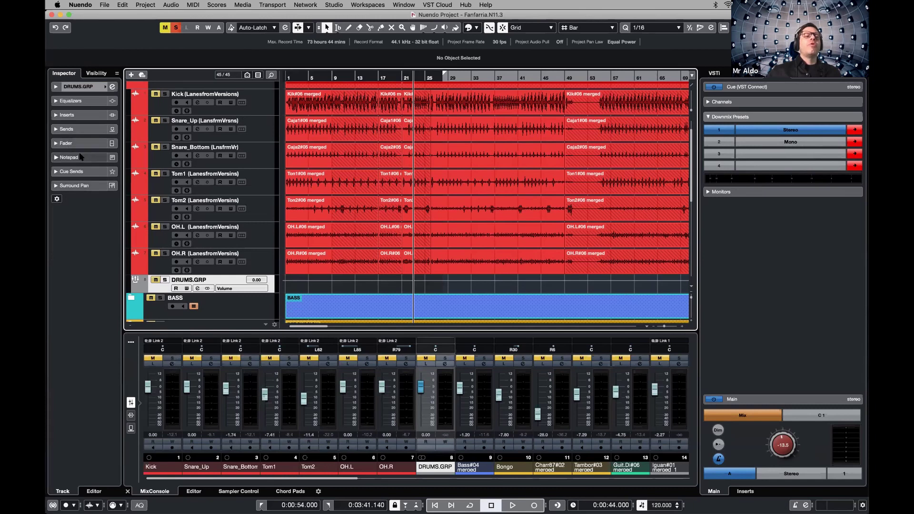
Load Squasher into the first insert slot of DRUMS.GRP and move its window over the project area
{"action": "left_click", "coordinate": [65, 116]}
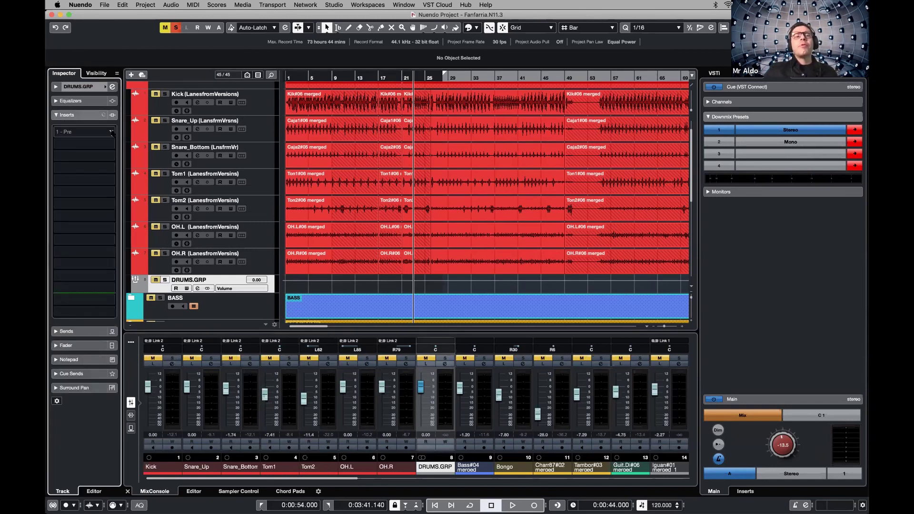
{"action": "left_click", "coordinate": [111, 132]}
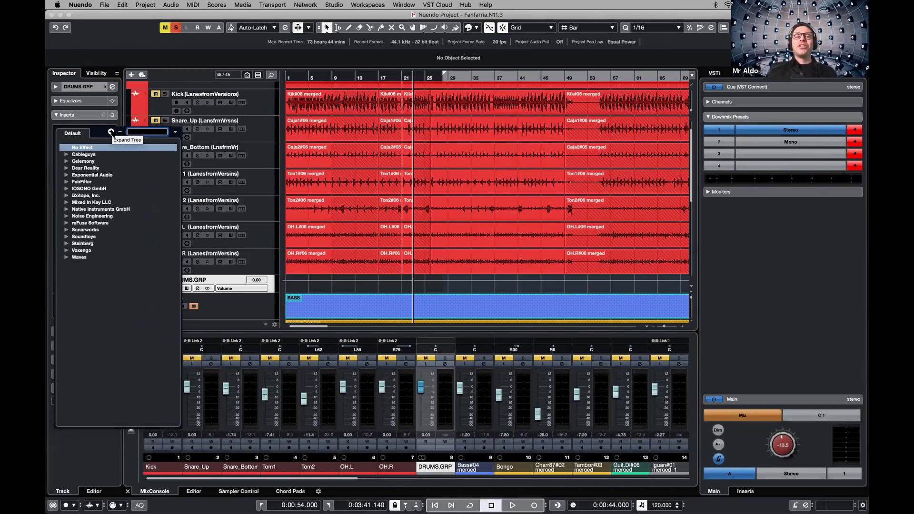
{"action": "type", "text": "squa"}
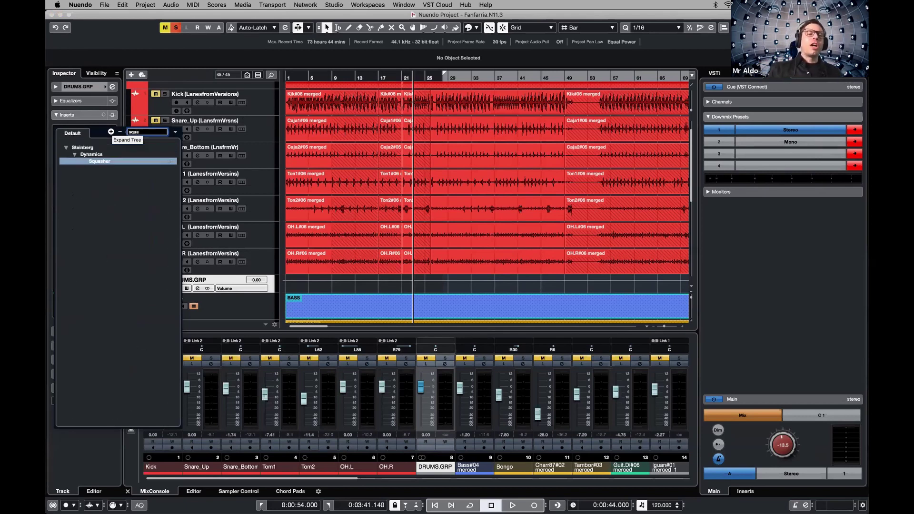
{"action": "double_click", "coordinate": [100, 161]}
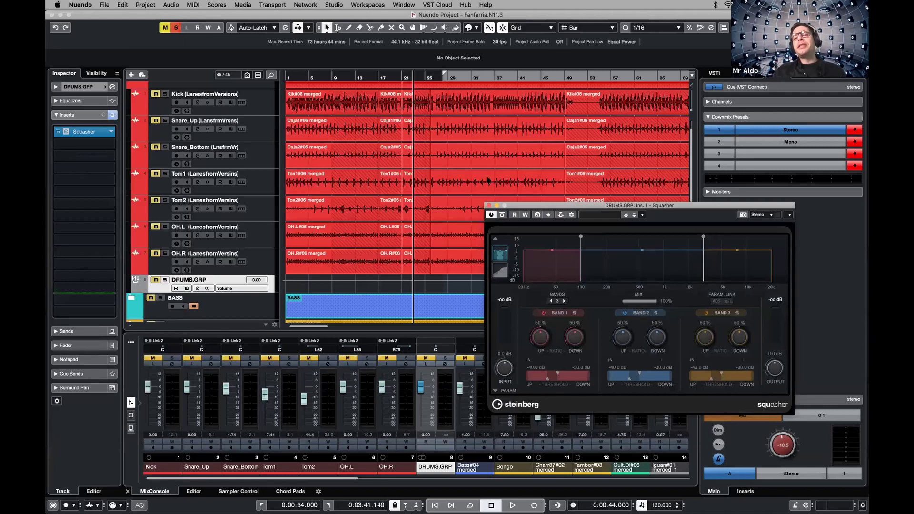
{"action": "left_click_drag", "start_coordinate": [549, 208], "coordinate": [370, 145]}
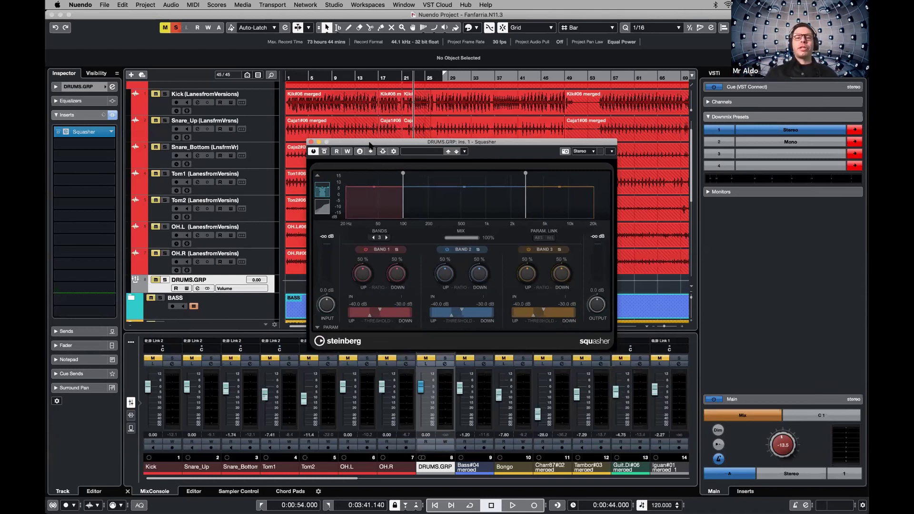
{"action": "left_click_drag", "start_coordinate": [351, 141], "coordinate": [338, 138]}
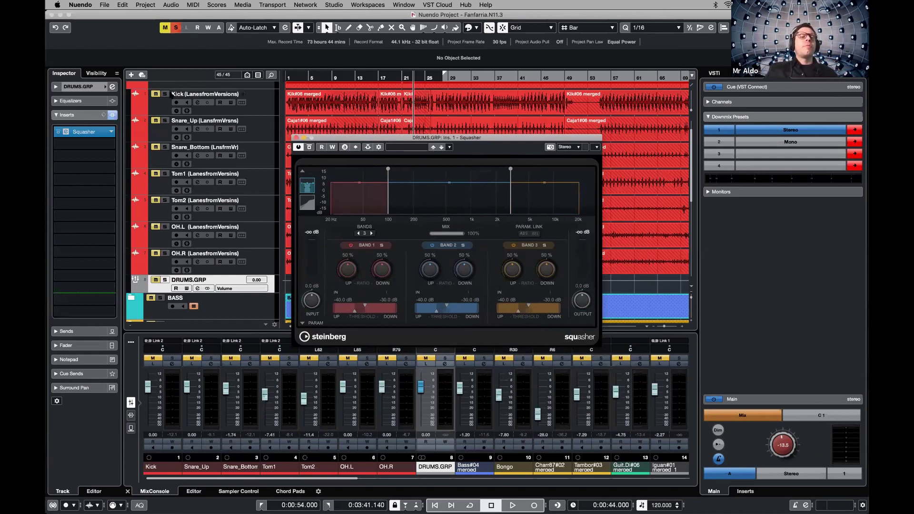
Solo the DRUMS folder and start playback to hear Squasher on the drums
{"action": "scroll", "coordinate": [171, 97], "scroll_direction": "up", "scroll_amount": 2}
{"action": "left_click", "coordinate": [165, 94]}
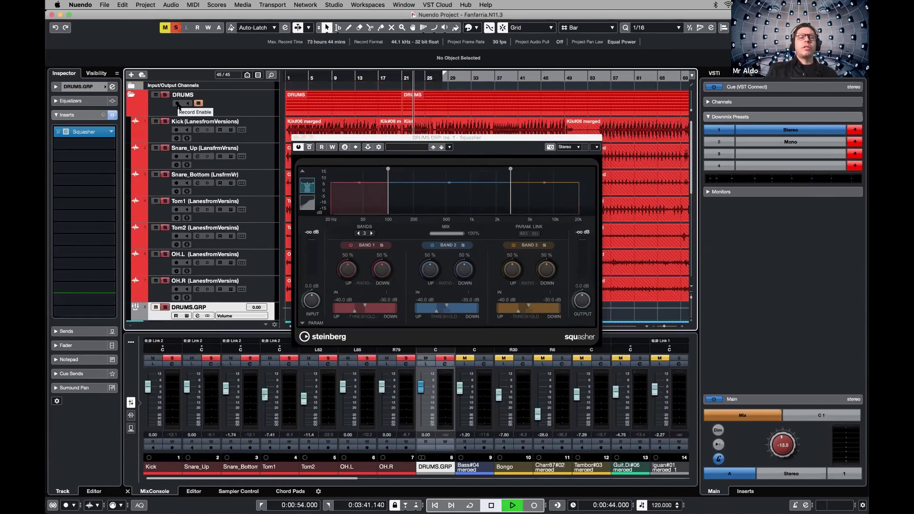
{"action": "key", "text": "space"}
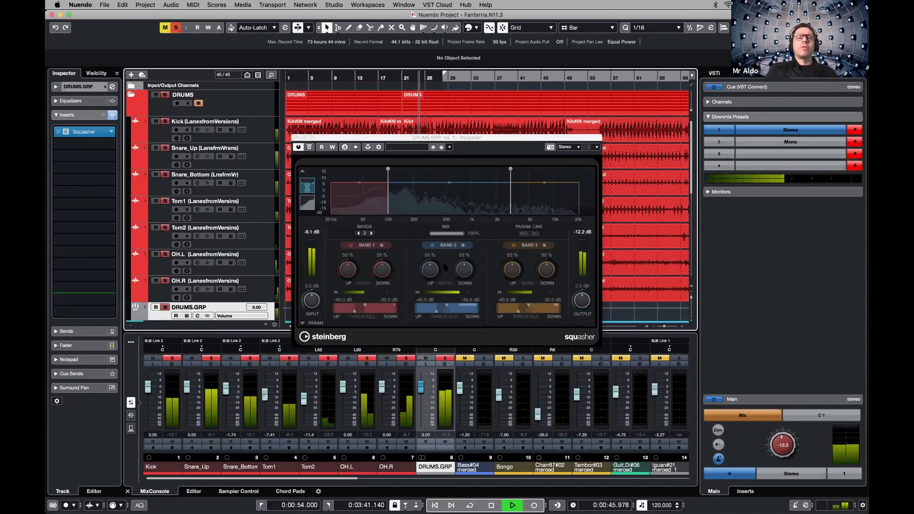
During playback, set Squasher's Down ratios to 31% on band 2 and 92% on band 1, and band 3 to 12.2 dB output and 64% Up; stop playback
{"action": "left_click_drag", "start_coordinate": [464, 270], "coordinate": [469, 312]}
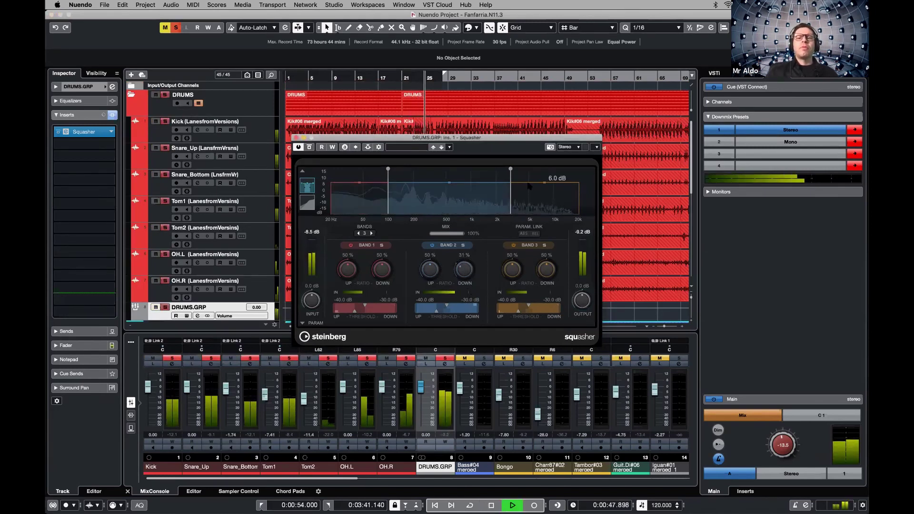
{"action": "left_click_drag", "start_coordinate": [534, 182], "coordinate": [536, 174]}
{"action": "left_click_drag", "start_coordinate": [510, 271], "coordinate": [510, 242]}
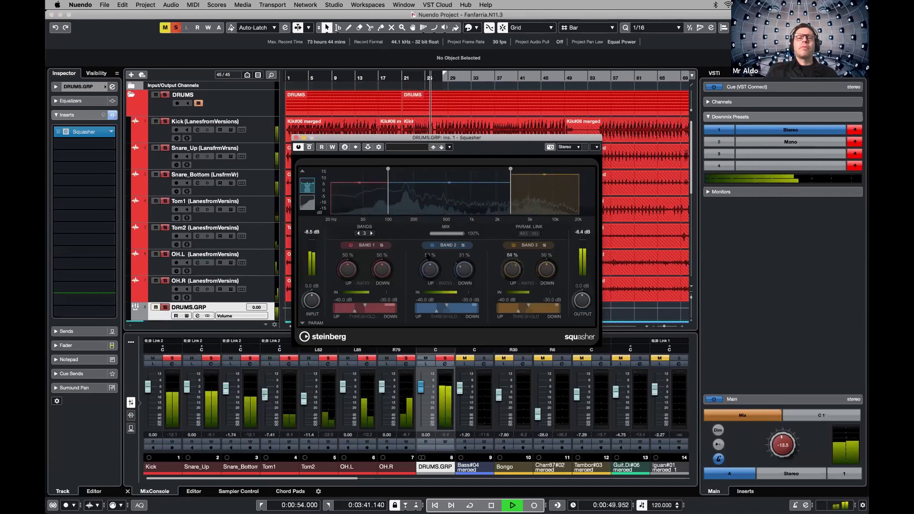
{"action": "left_click_drag", "start_coordinate": [386, 270], "coordinate": [392, 232]}
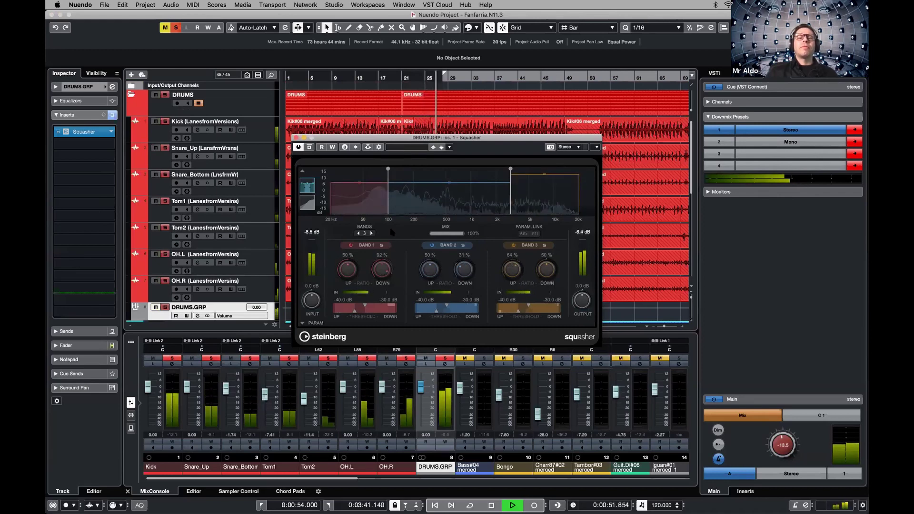
{"action": "key", "text": "space"}
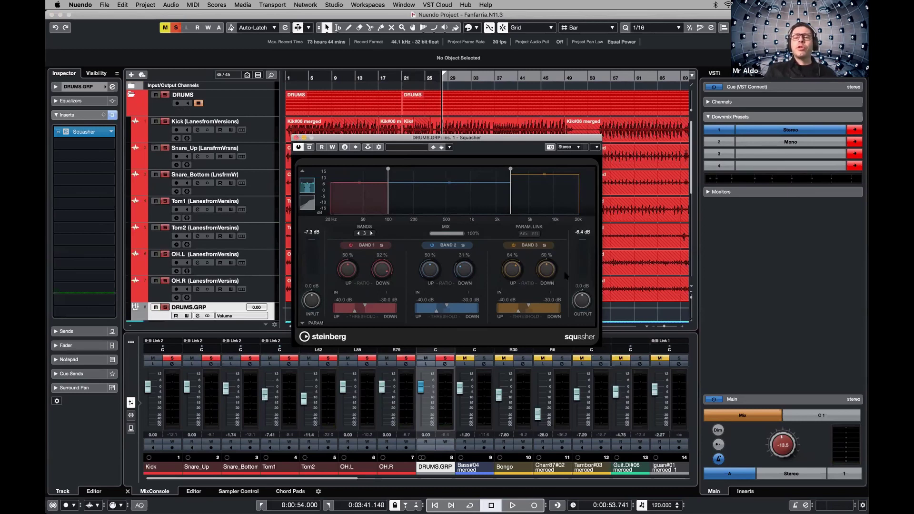
Adjust Squasher's Down ratios, finishing with band 1 at 2%, band 2 at 28% and band 3 at 61%
{"action": "left_click_drag", "start_coordinate": [552, 272], "coordinate": [552, 260]}
{"action": "left_click_drag", "start_coordinate": [466, 270], "coordinate": [465, 279]}
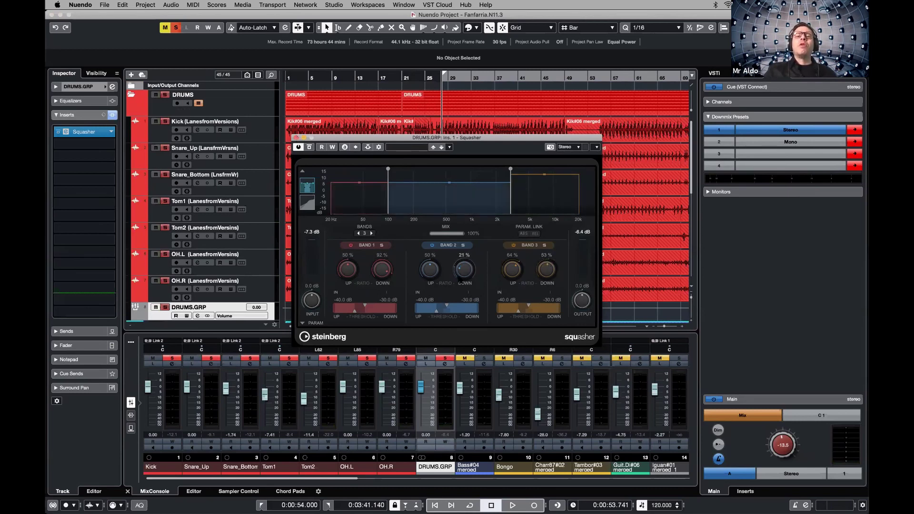
{"action": "left_click_drag", "start_coordinate": [385, 270], "coordinate": [383, 327]}
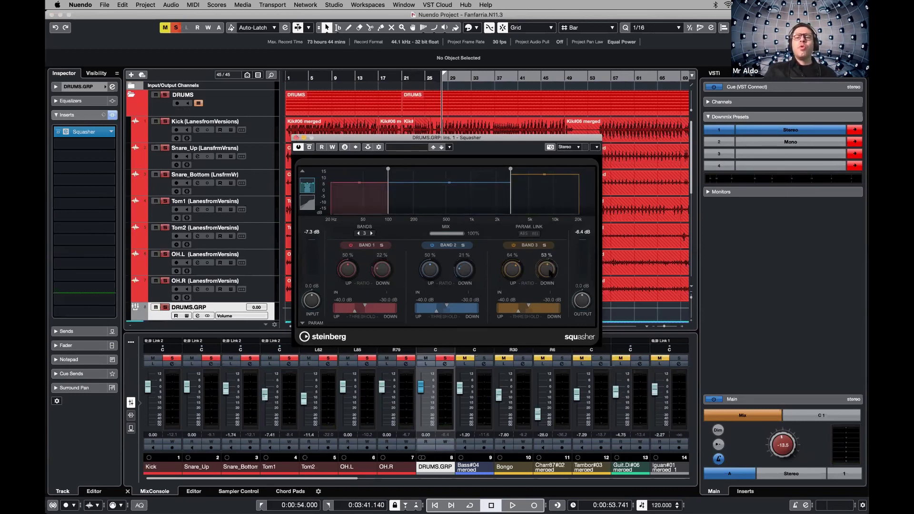
{"action": "mouse_move", "coordinate": [548, 270]}
{"action": "left_mouse_down"}
{"action": "mouse_move", "coordinate": [548, 304]}
{"action": "mouse_move", "coordinate": [548, 275]}
{"action": "left_mouse_up"}
{"action": "left_click_drag", "start_coordinate": [467, 270], "coordinate": [470, 273]}
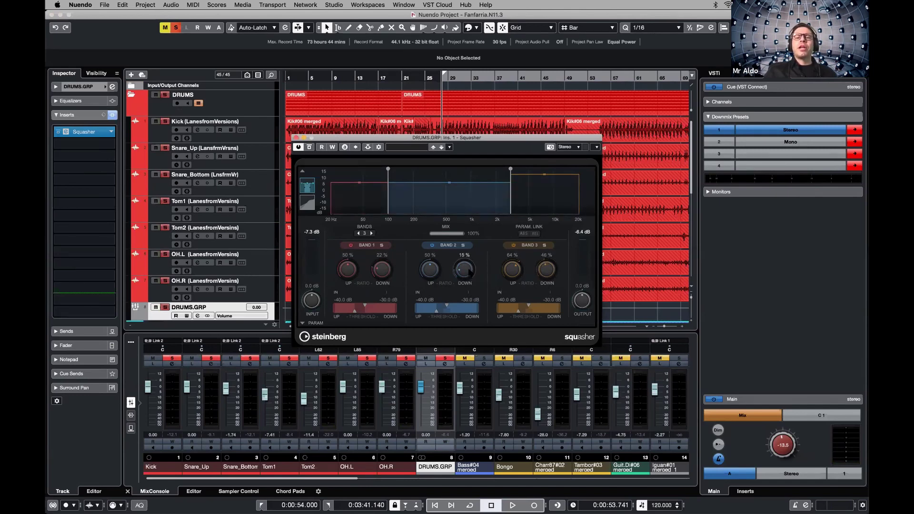
{"action": "left_click_drag", "start_coordinate": [384, 270], "coordinate": [384, 287]}
{"action": "left_click_drag", "start_coordinate": [456, 271], "coordinate": [457, 263]}
{"action": "left_click_drag", "start_coordinate": [546, 269], "coordinate": [546, 257]}
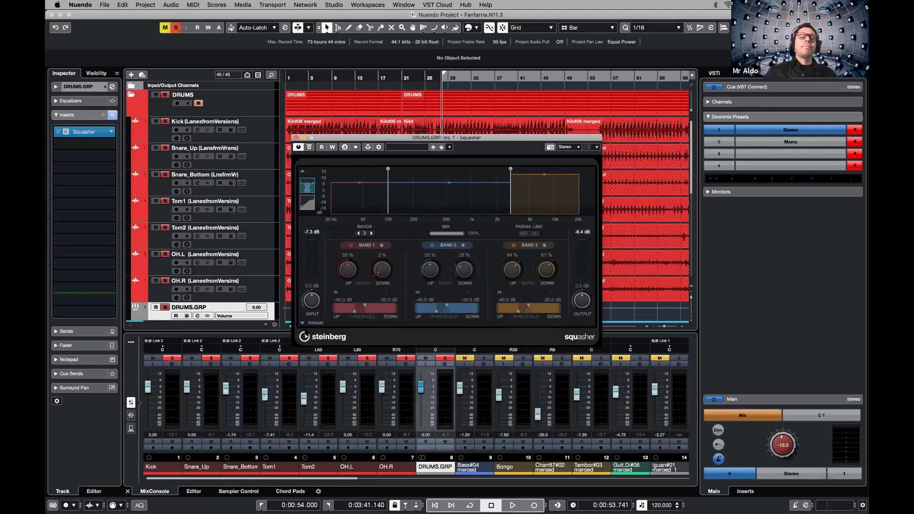
Expand Squasher's additional band parameters and set band 2's Drive to 5.5 and Gate to -42.7 dB
{"action": "left_click", "coordinate": [310, 323]}
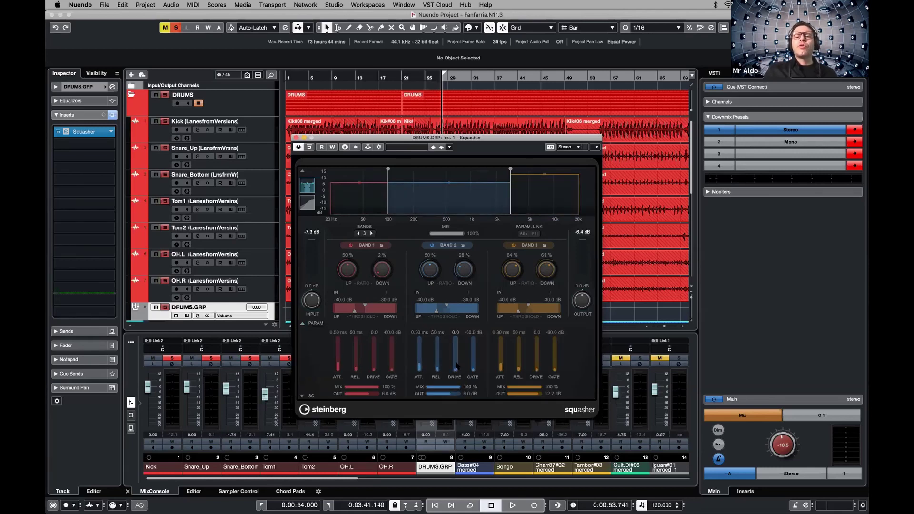
{"action": "mouse_move", "coordinate": [455, 368]}
{"action": "left_mouse_down"}
{"action": "mouse_move", "coordinate": [475, 353]}
{"action": "mouse_move", "coordinate": [457, 348]}
{"action": "mouse_move", "coordinate": [474, 369]}
{"action": "mouse_move", "coordinate": [454, 353]}
{"action": "left_mouse_up"}
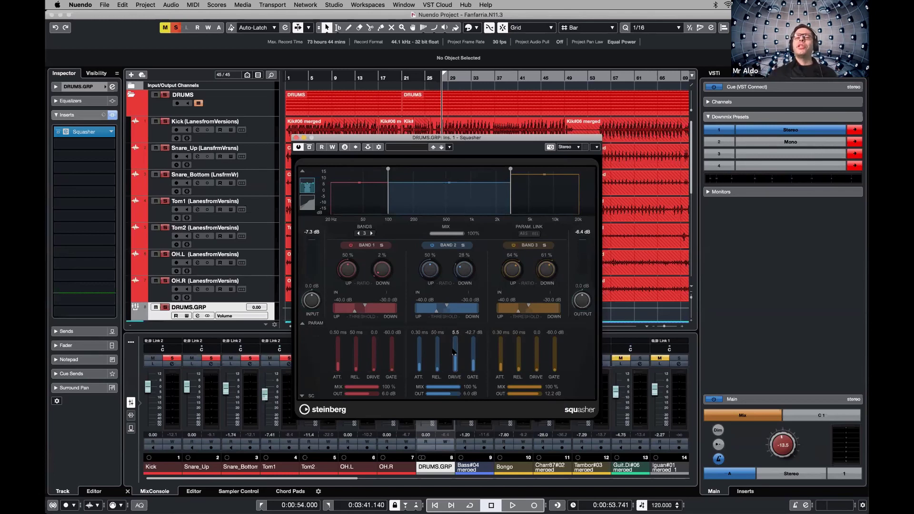
{"action": "mouse_move", "coordinate": [390, 199]}
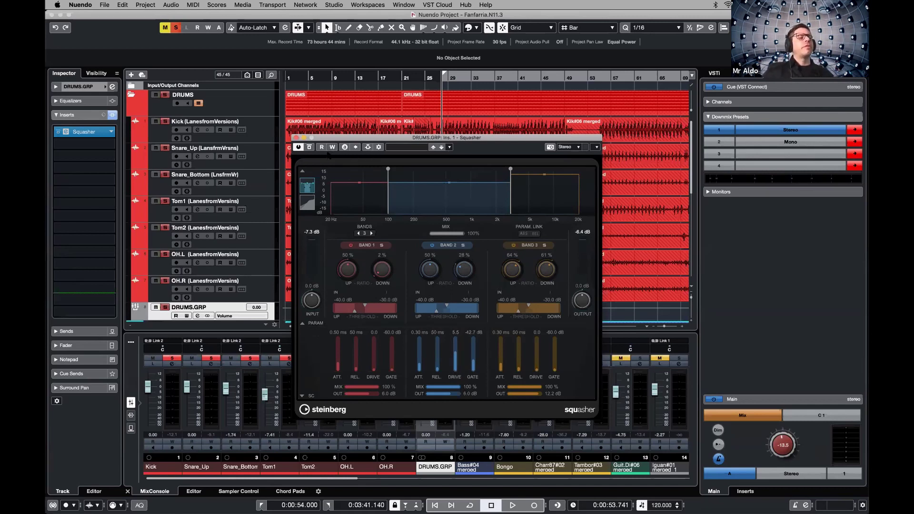
Close Squasher, bring up the full MixConsole, and add a VCA fader to the Snare_Up through OH.R channels
{"action": "left_click", "coordinate": [297, 137]}
{"action": "key", "text": "Home"}
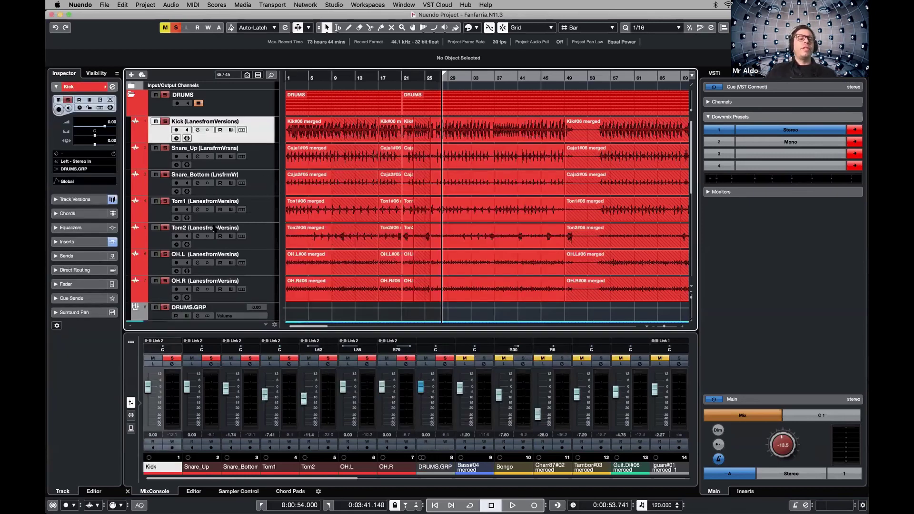
{"action": "key", "text": "F3"}
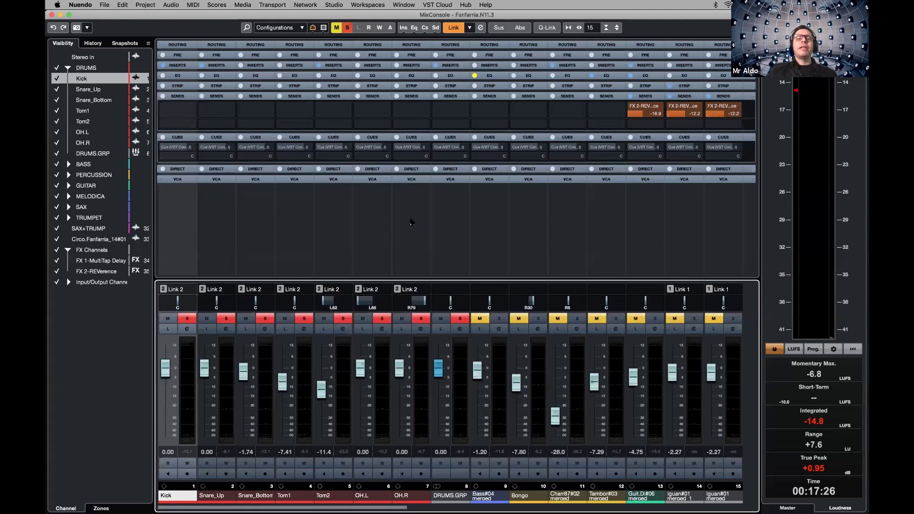
{"action": "key", "text": "Down"}
{"action": "left_click", "coordinate": [411, 222], "text": "shift"}
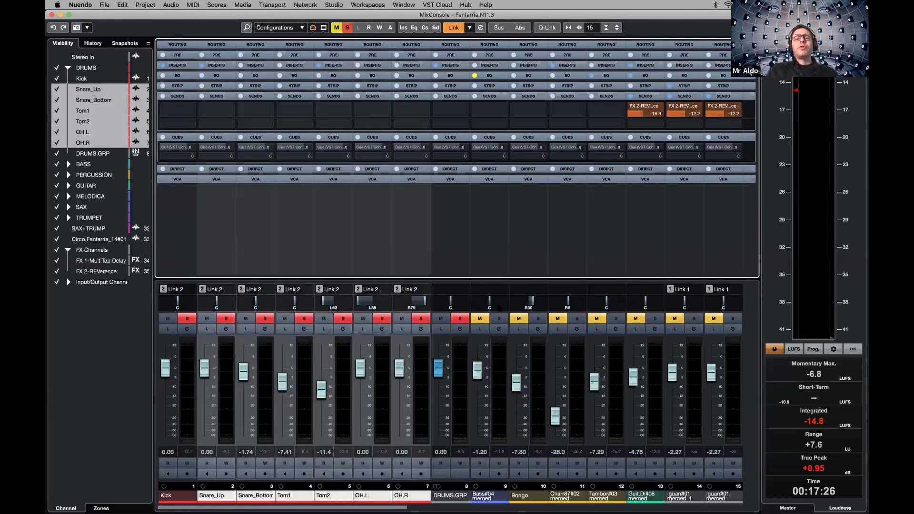
{"action": "right_click", "coordinate": [412, 221]}
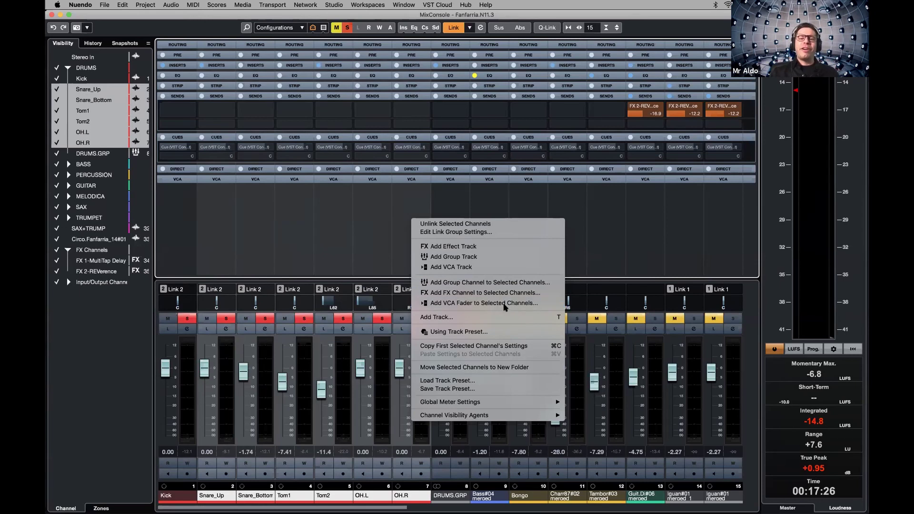
{"action": "left_click", "coordinate": [535, 304]}
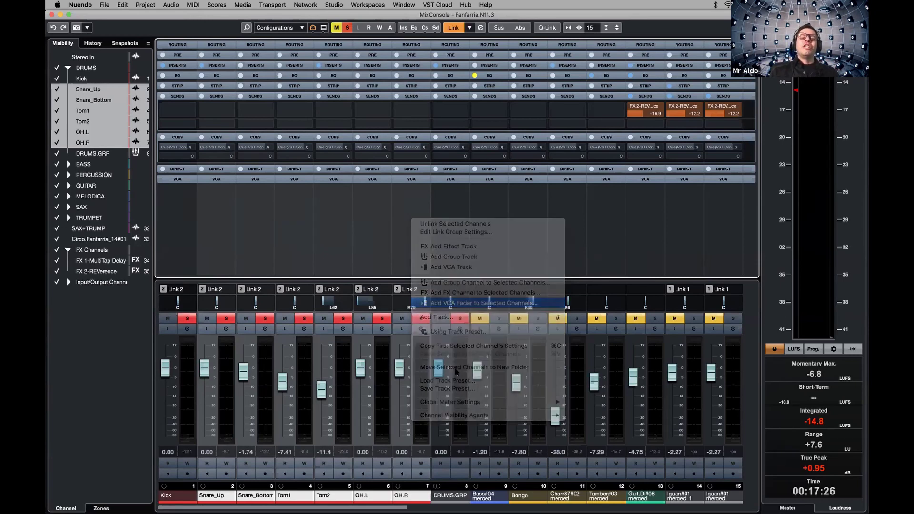
Try the new VCA fader at several levels, leave it at -2.76 dB, and close the MixConsole
{"action": "left_click_drag", "start_coordinate": [438, 368], "coordinate": [439, 422]}
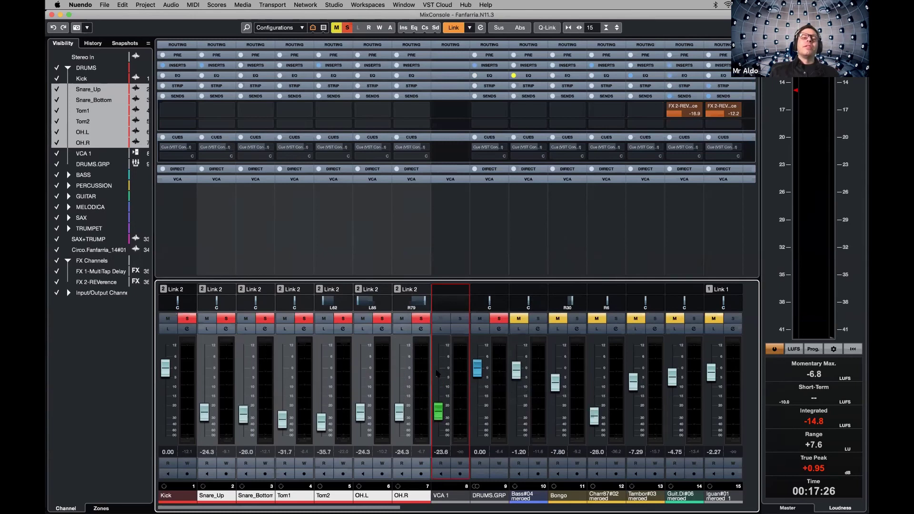
{"action": "mouse_move", "coordinate": [437, 374]}
{"action": "left_mouse_down"}
{"action": "mouse_move", "coordinate": [438, 364]}
{"action": "mouse_move", "coordinate": [438, 391]}
{"action": "left_mouse_up"}
{"action": "mouse_move", "coordinate": [434, 374]}
{"action": "left_mouse_down"}
{"action": "mouse_move", "coordinate": [438, 384]}
{"action": "mouse_move", "coordinate": [437, 374]}
{"action": "left_mouse_up"}
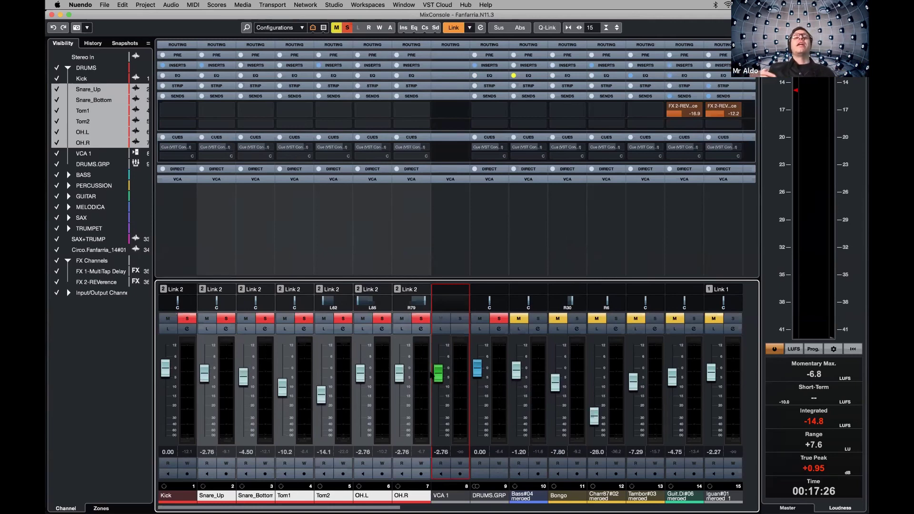
{"action": "key", "text": "F3"}
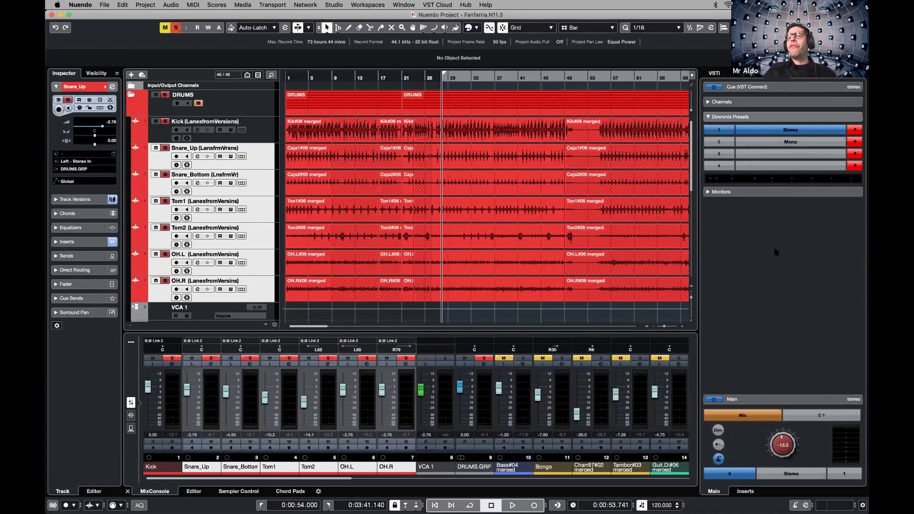
Toggle the Control Room downmix preset between Stereo and Mono, finishing on Stereo
{"action": "left_click", "coordinate": [782, 133]}
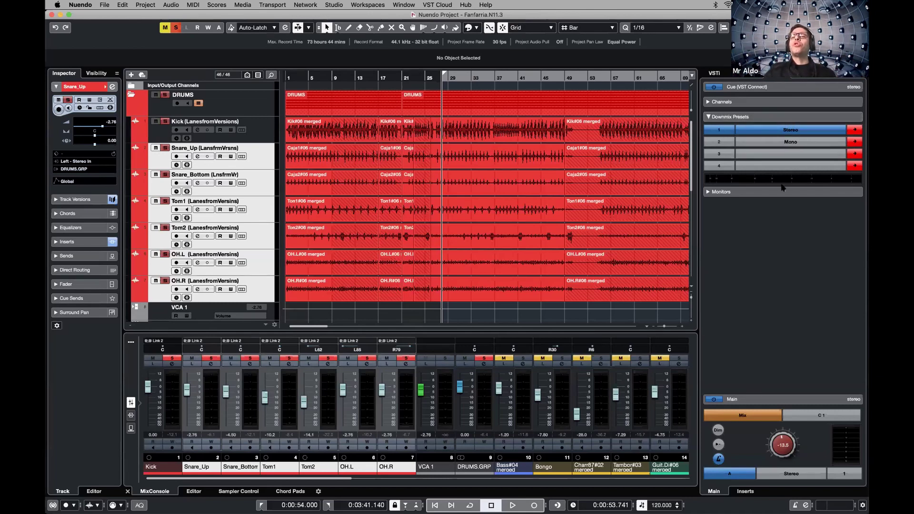
{"action": "left_click", "coordinate": [791, 143]}
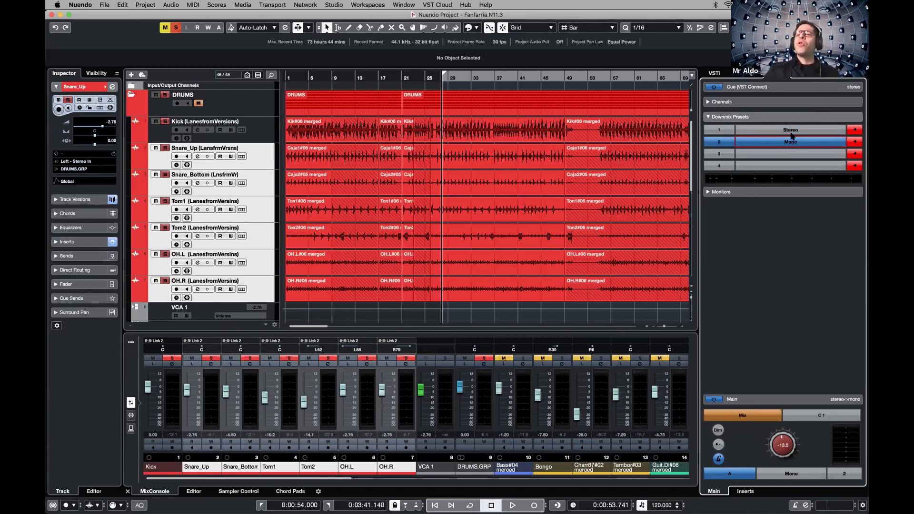
{"action": "left_click", "coordinate": [792, 132]}
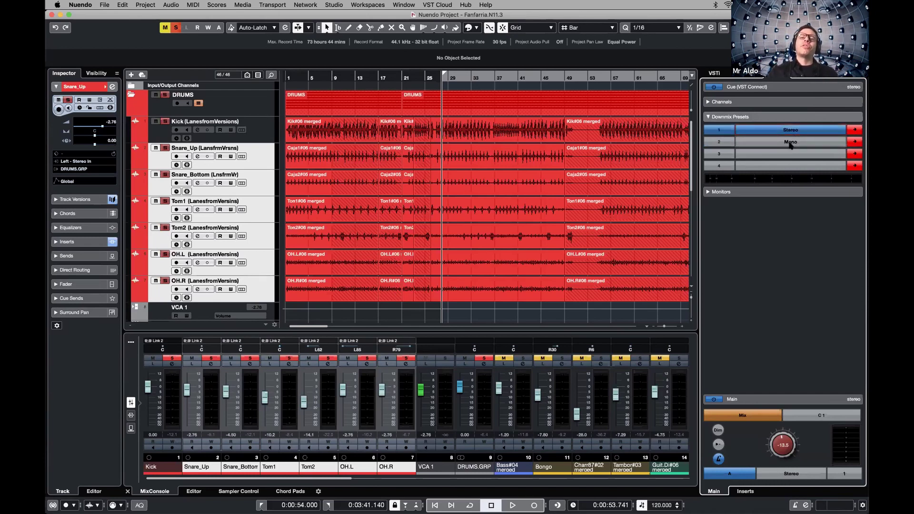
{"action": "left_click", "coordinate": [790, 144]}
{"action": "left_click", "coordinate": [790, 131]}
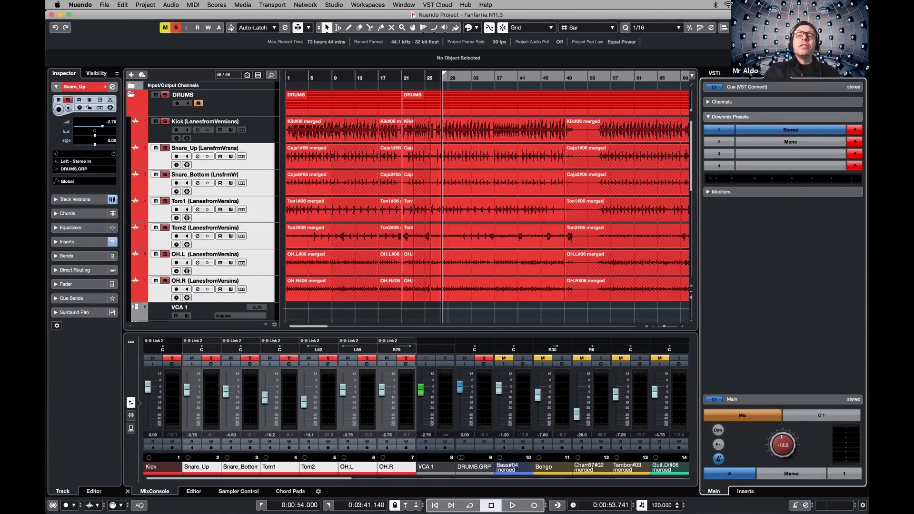
Browse the samples of the Rock Pop Toolbox drum library under Loops & Samples in the media browser
{"action": "left_click", "coordinate": [745, 74]}
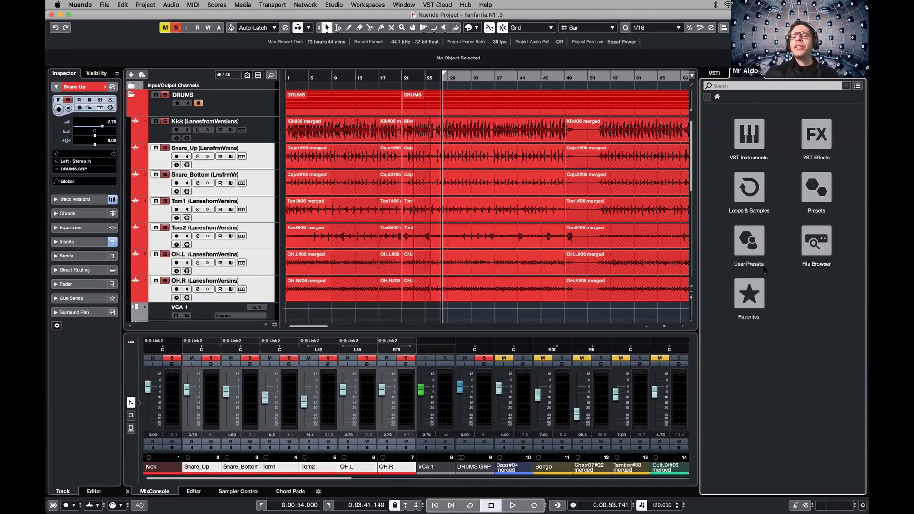
{"action": "left_click", "coordinate": [759, 197]}
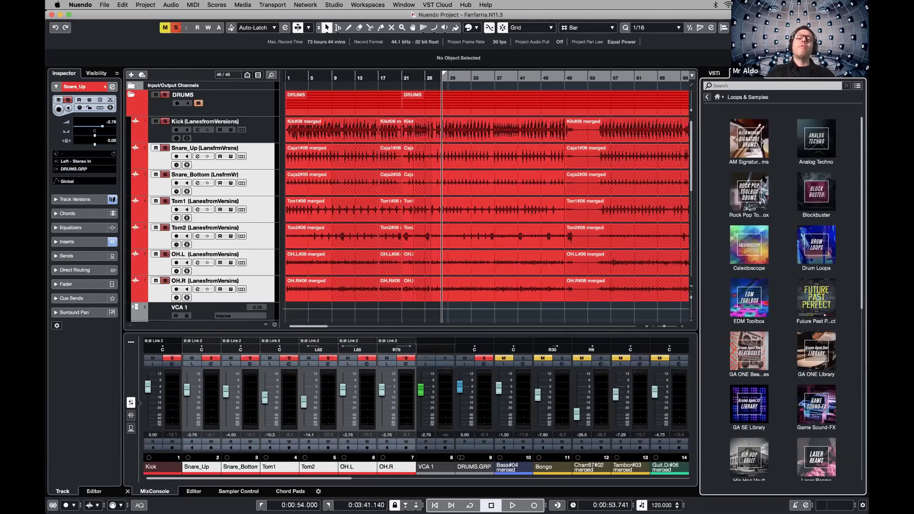
{"action": "left_click", "coordinate": [756, 193]}
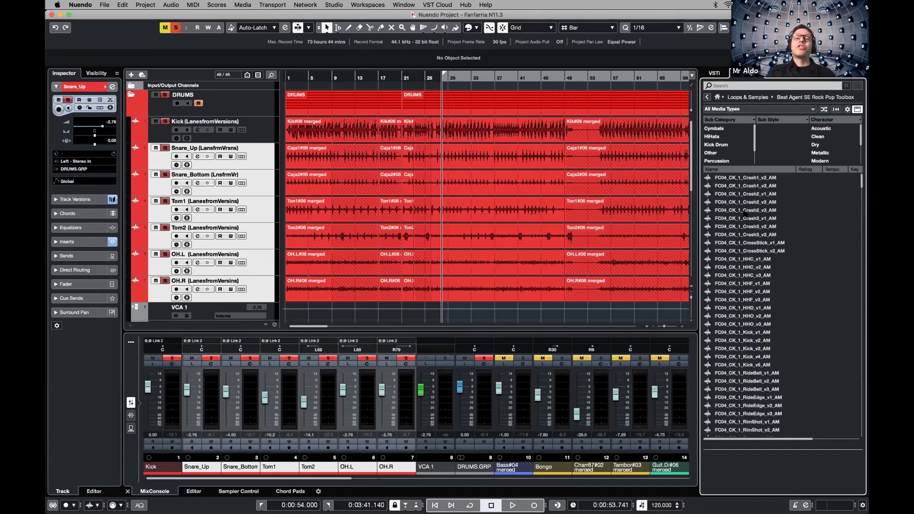
{"action": "scroll", "coordinate": [745, 211], "scroll_direction": "down", "scroll_amount": 20}
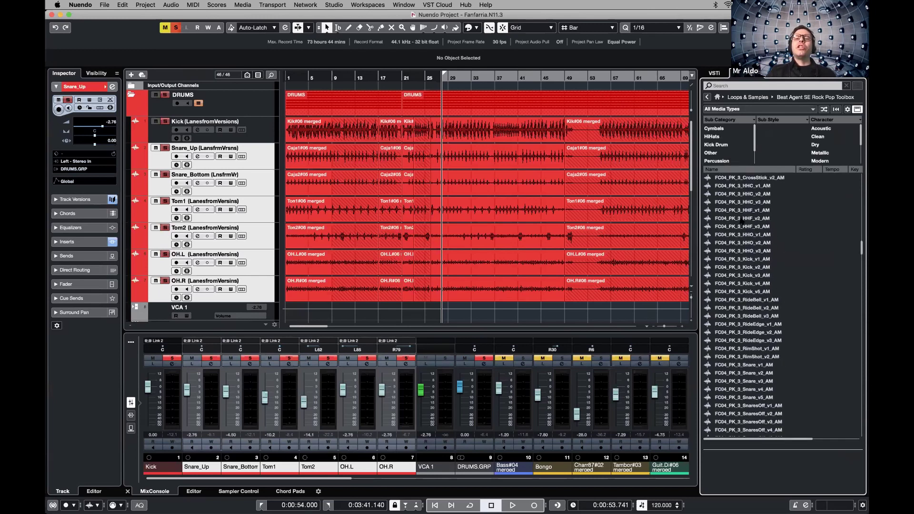
{"action": "scroll", "coordinate": [742, 222], "scroll_direction": "up", "scroll_amount": 20}
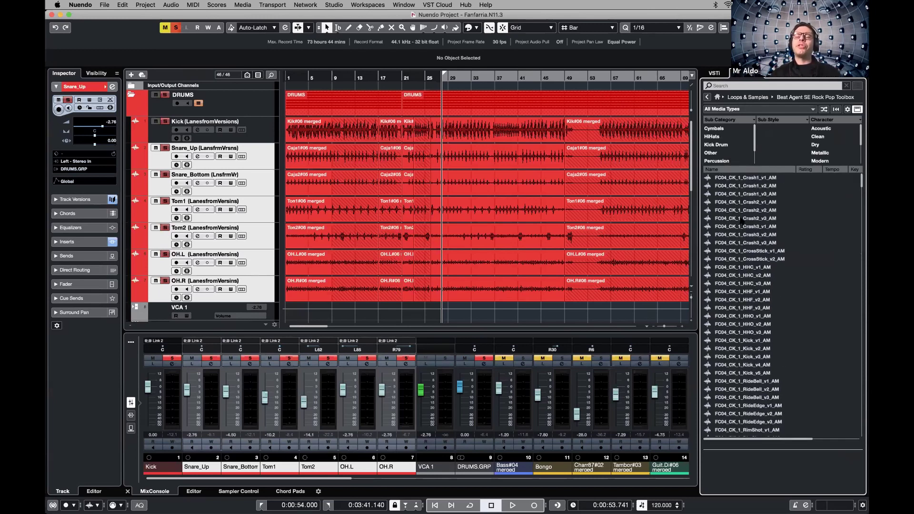
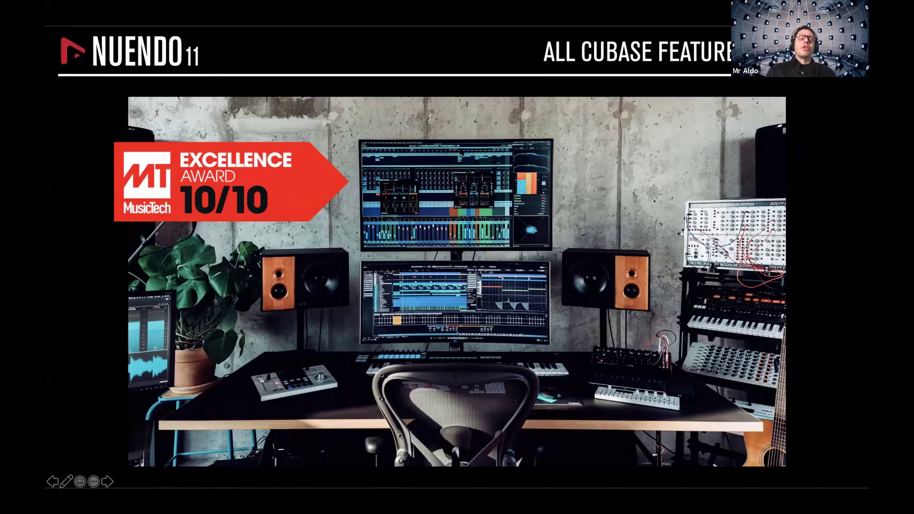
Advance the slide, switch to Nuendo, and open and activate the recent ATARI N11 project from the Steinberg Hub
{"action": "key", "text": "Right"}
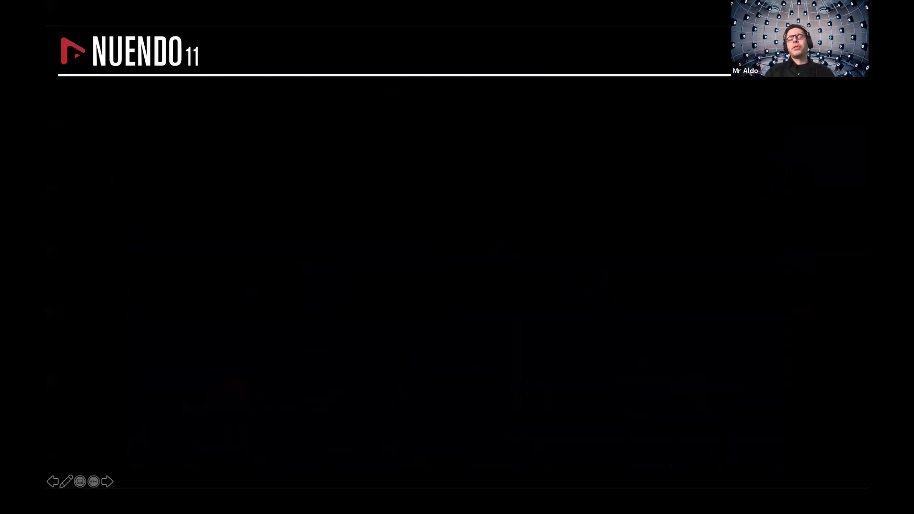
{"action": "key", "text": "ctrl+Left"}
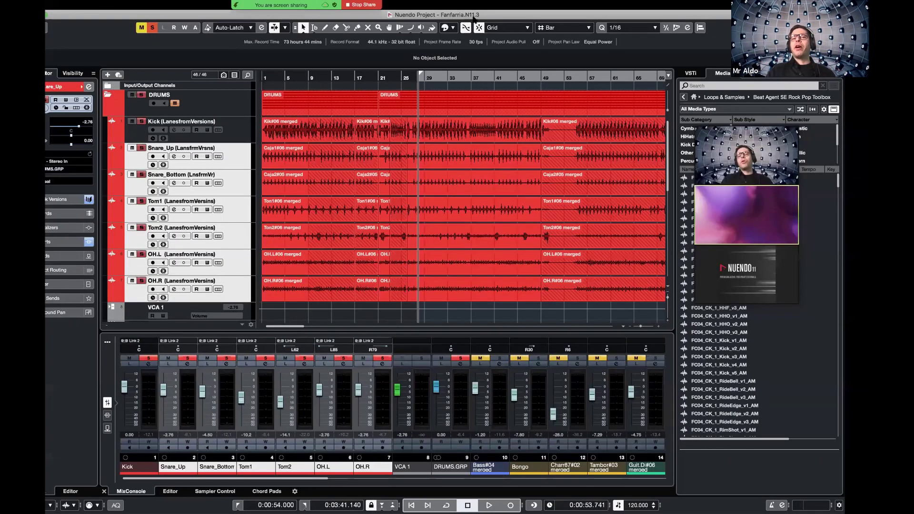
{"action": "left_click", "coordinate": [466, 5]}
{"action": "left_click", "coordinate": [484, 22]}
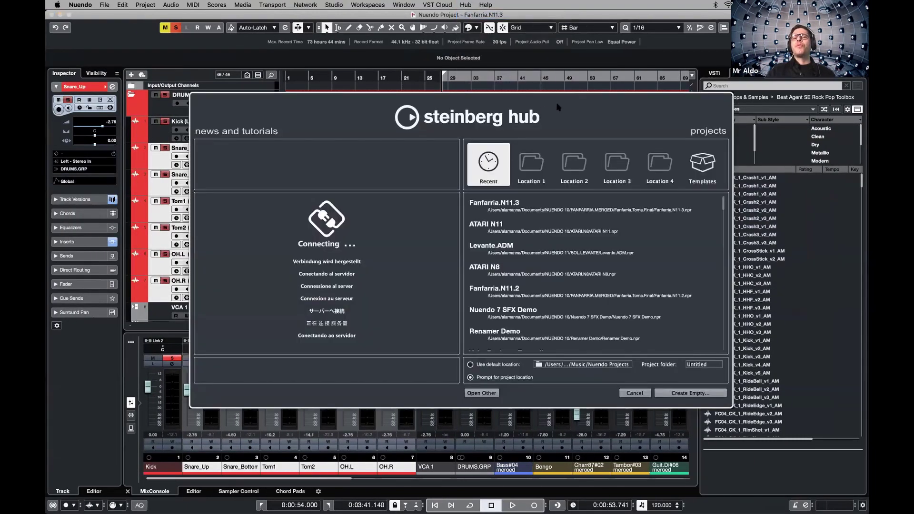
{"action": "double_click", "coordinate": [396, 186]}
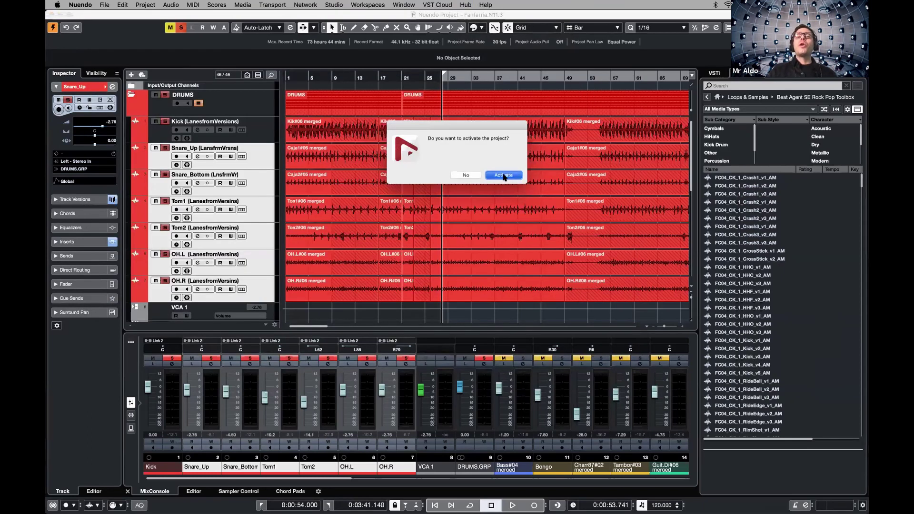
{"action": "left_click", "coordinate": [504, 175]}
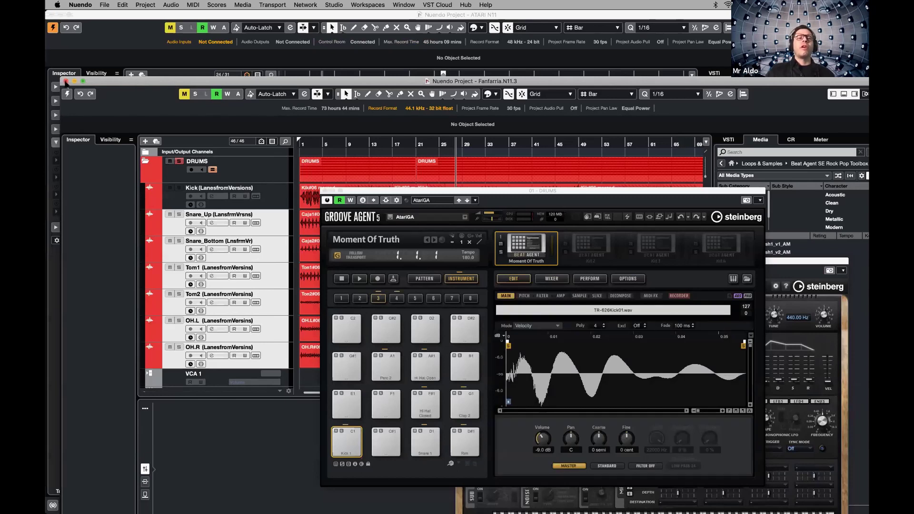
Close the Fanfarria.N11.3 project without saving, and close the Retrologue and Groove Agent windows
{"action": "left_click", "coordinate": [65, 81]}
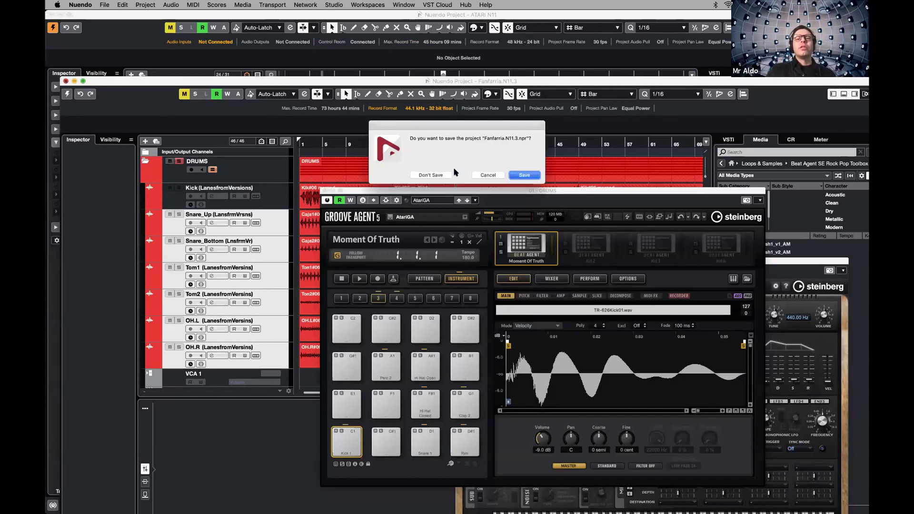
{"action": "left_click", "coordinate": [433, 175]}
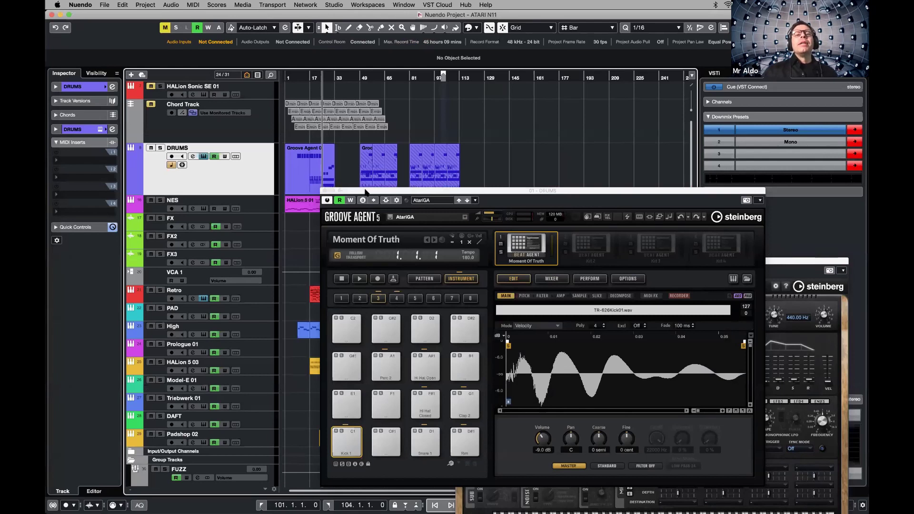
{"action": "left_click_drag", "start_coordinate": [365, 192], "coordinate": [554, 170]}
{"action": "left_click", "coordinate": [459, 261]}
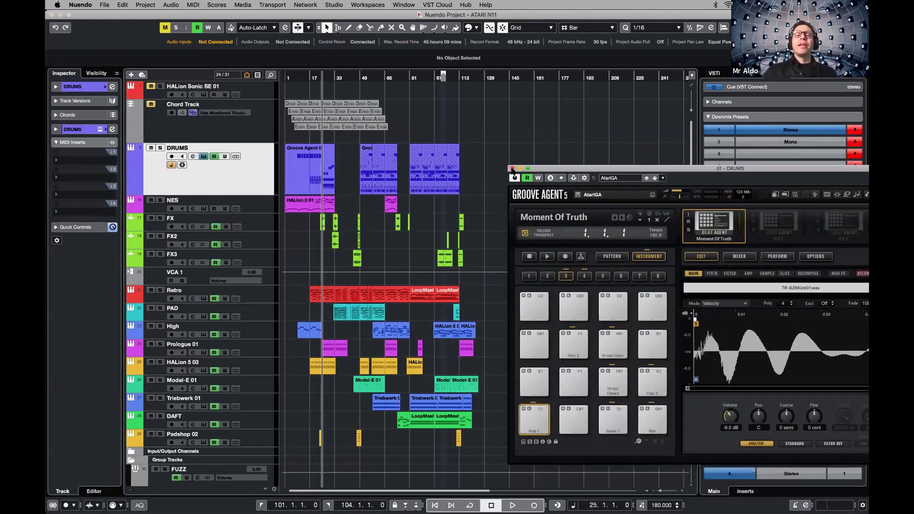
{"action": "left_click", "coordinate": [512, 169]}
Select the audio events on the FX, FX2 and FX3 tracks up to about bar 50
{"action": "key", "text": "h"}
{"action": "key", "text": "h"}
{"action": "key", "text": "h"}
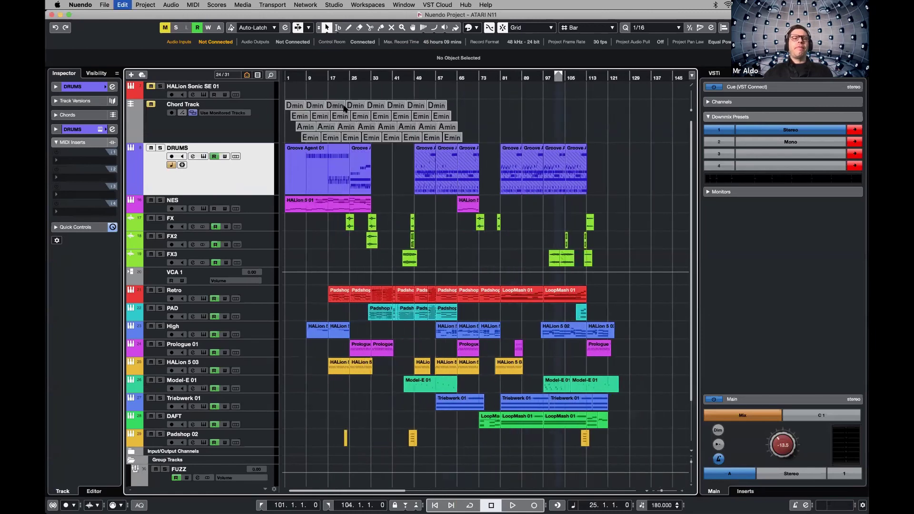
{"action": "key", "text": "h"}
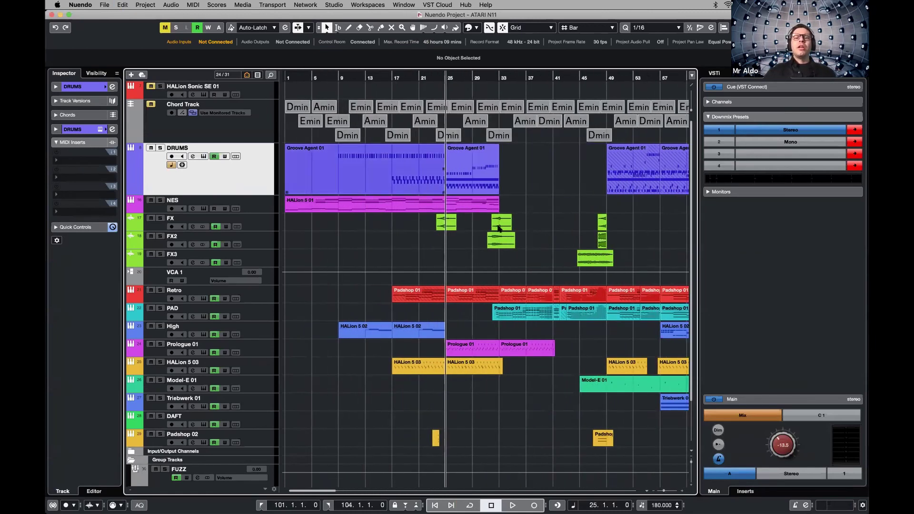
{"action": "left_click_drag", "start_coordinate": [621, 263], "coordinate": [619, 262]}
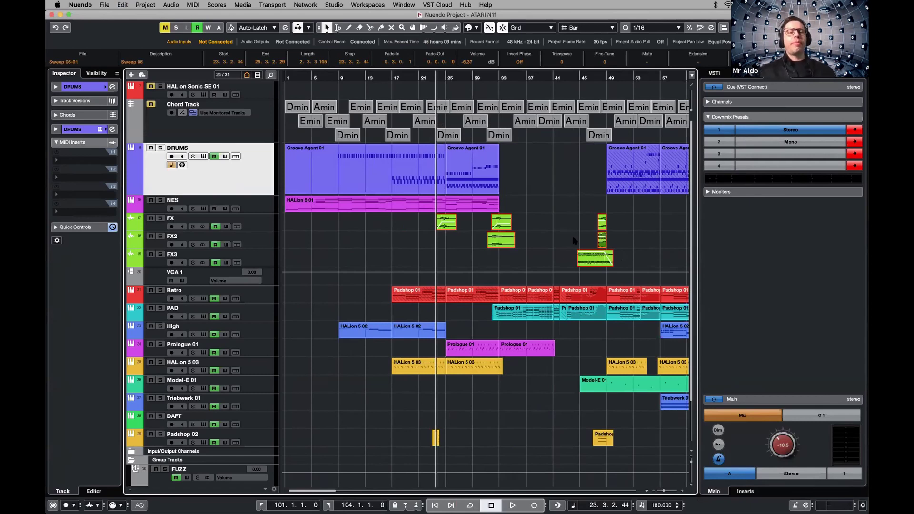
Select the Chord Track, bring up the editor for the selected events, and switch the lower zone to the Chord Pads
{"action": "left_click", "coordinate": [210, 120]}
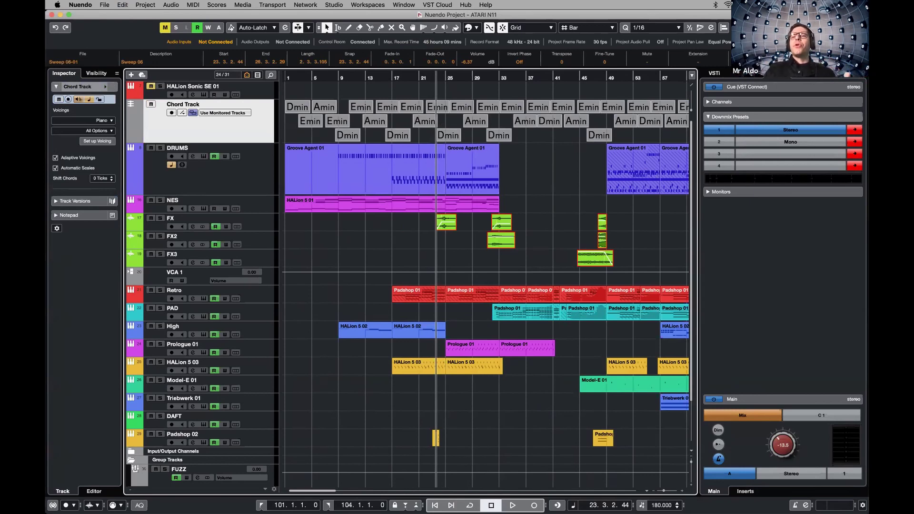
{"action": "key", "text": "Return"}
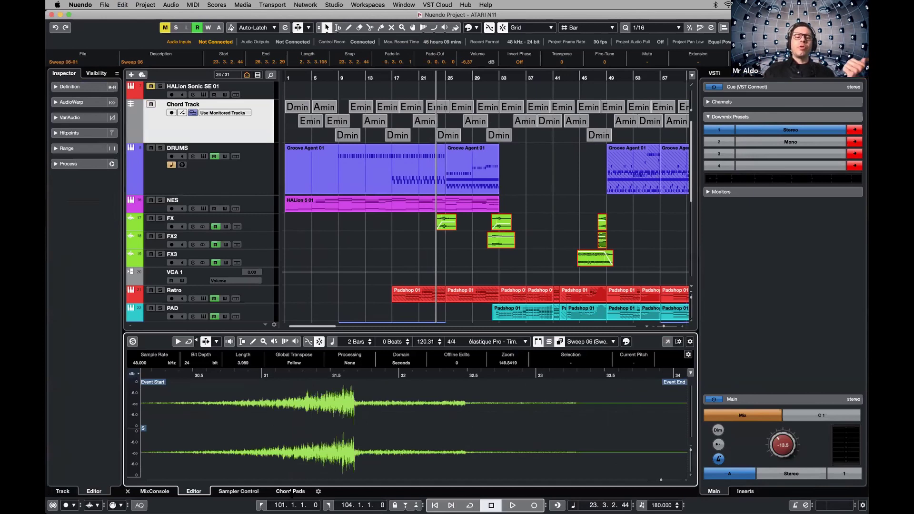
{"action": "left_click", "coordinate": [291, 493]}
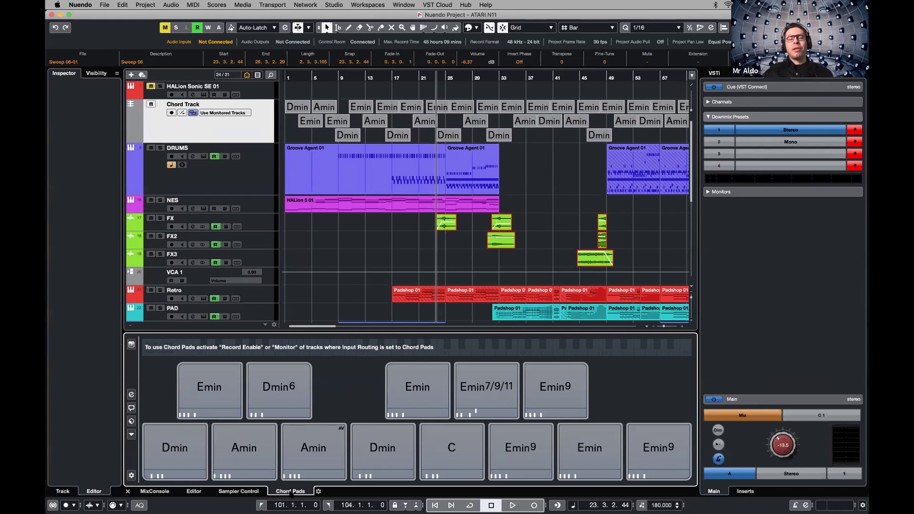
{"action": "mouse_move", "coordinate": [228, 386]}
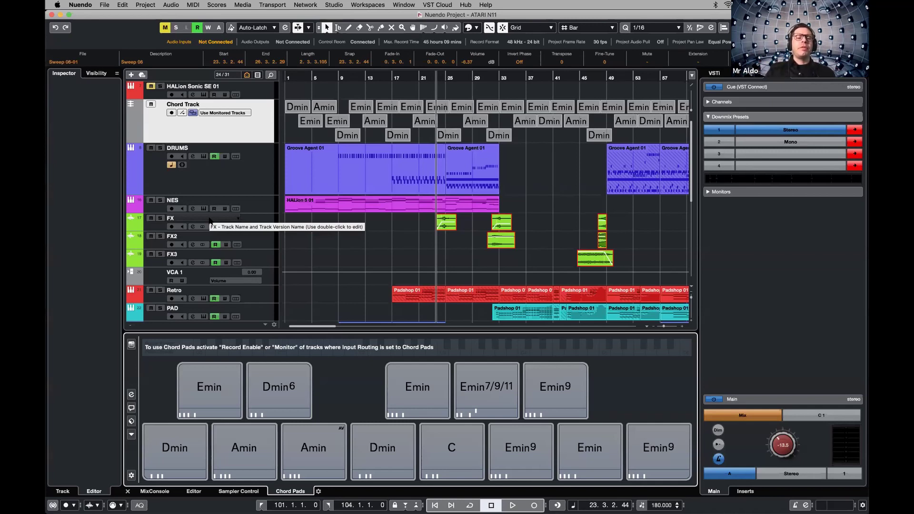
Unmute the HALion Sonic SE 01 track, enable its recording and monitoring, and set the Control Room level to -5.81
{"action": "left_click", "coordinate": [152, 86]}
{"action": "left_click", "coordinate": [227, 90]}
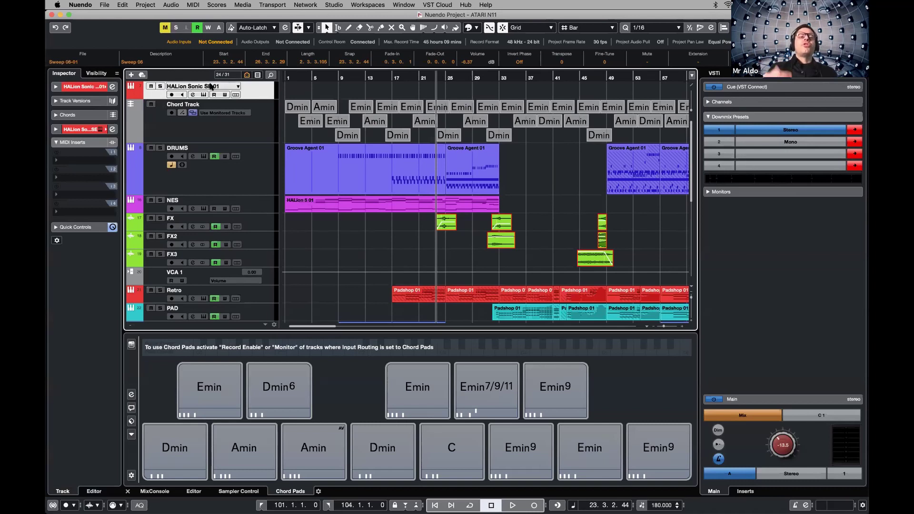
{"action": "left_click_drag", "start_coordinate": [783, 443], "coordinate": [786, 429]}
{"action": "left_click", "coordinate": [234, 84]}
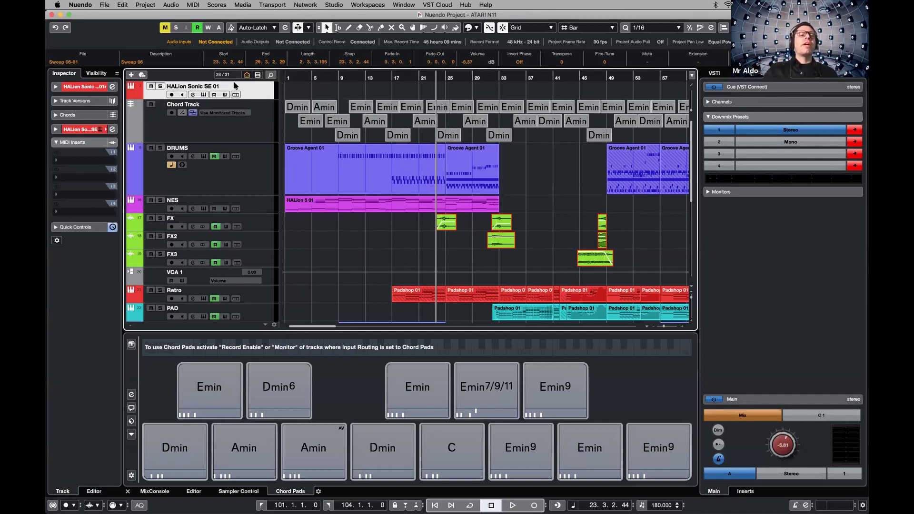
{"action": "left_click", "coordinate": [171, 94]}
{"action": "left_click", "coordinate": [182, 94]}
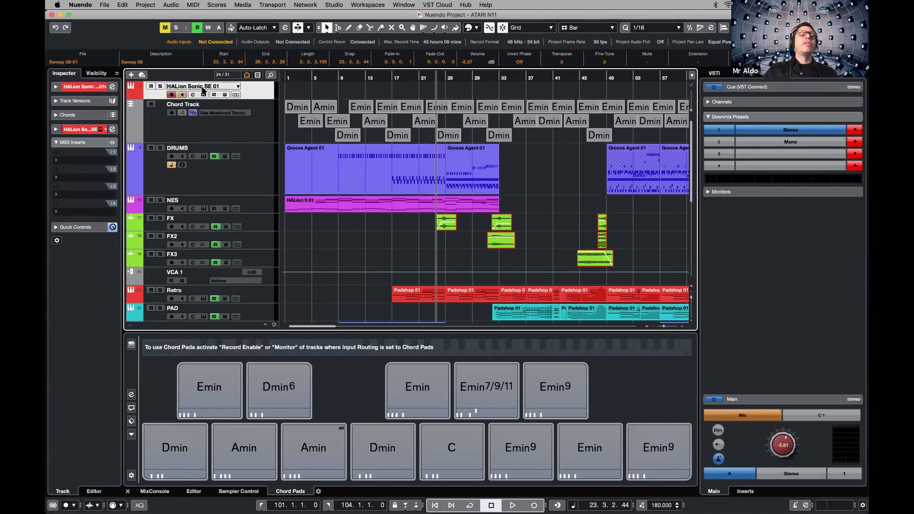
Open the HALion Sonic SE instrument to check its loaded program, and close it
{"action": "left_click", "coordinate": [92, 88]}
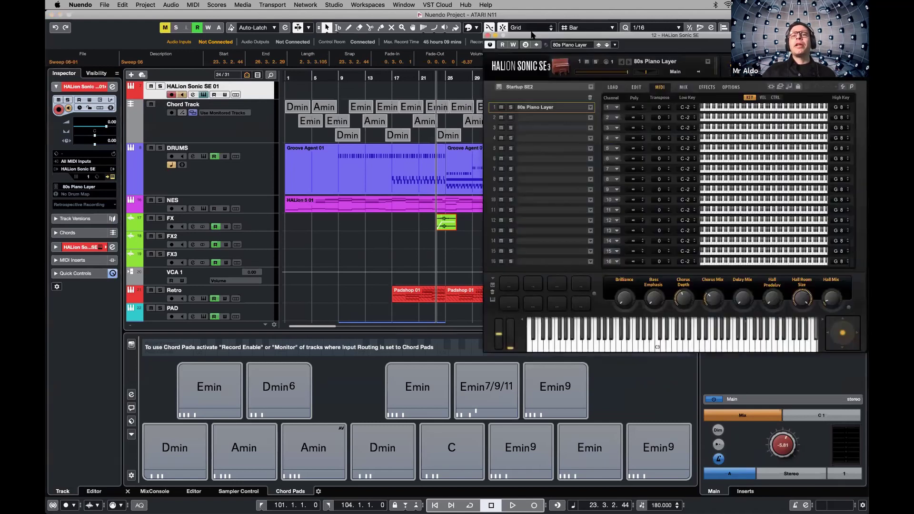
{"action": "left_click_drag", "start_coordinate": [532, 36], "coordinate": [304, 51]}
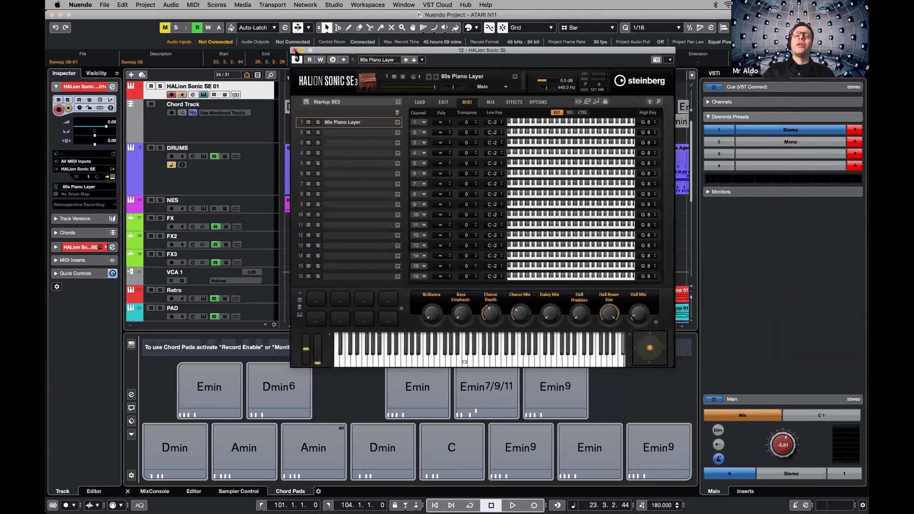
{"action": "left_click", "coordinate": [295, 50]}
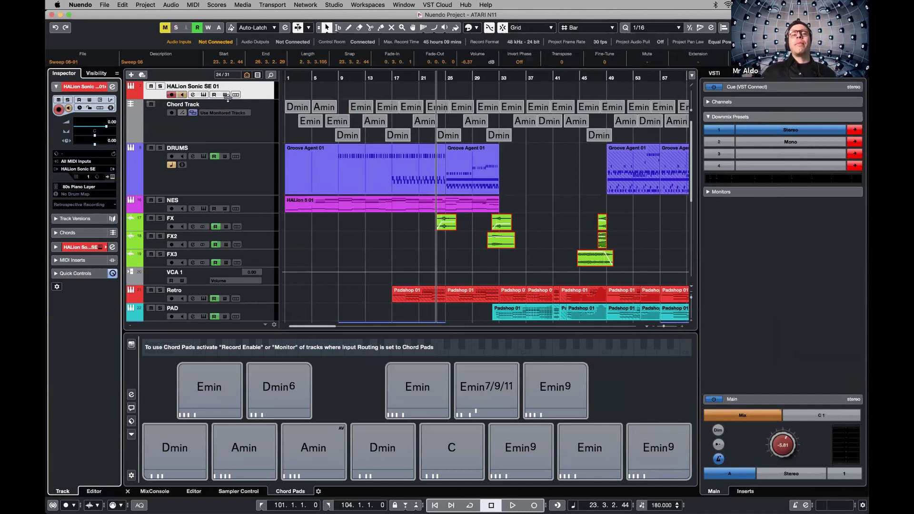
Try to trigger a chord pad and playback, and toggle the Transport panel and the MixConsole
{"action": "left_click", "coordinate": [190, 434]}
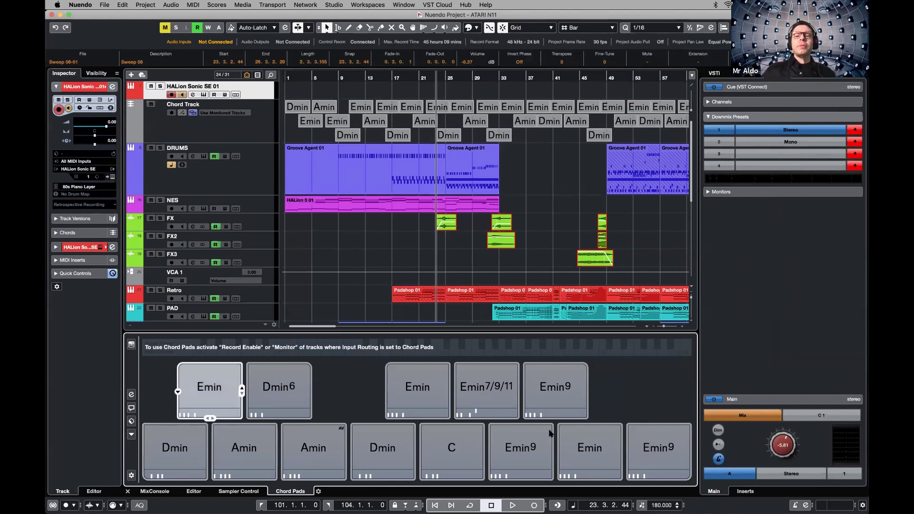
{"action": "left_click", "coordinate": [784, 444]}
{"action": "left_click_drag", "start_coordinate": [101, 18], "coordinate": [109, 17]}
{"action": "left_click_drag", "start_coordinate": [166, 13], "coordinate": [158, 13]}
{"action": "key", "text": "space"}
{"action": "key", "text": "F2"}
{"action": "key", "text": "F2"}
{"action": "key", "text": "F2"}
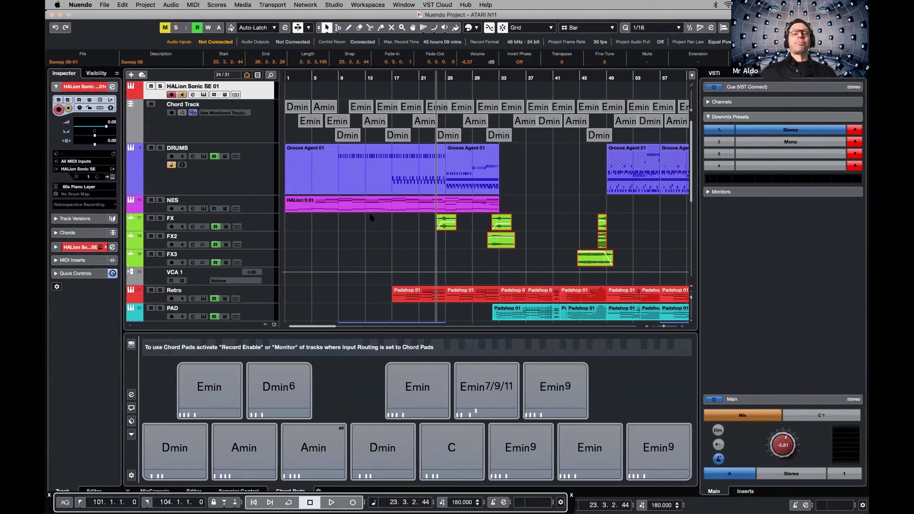
{"action": "key", "text": "F3"}
{"action": "key", "text": "F3"}
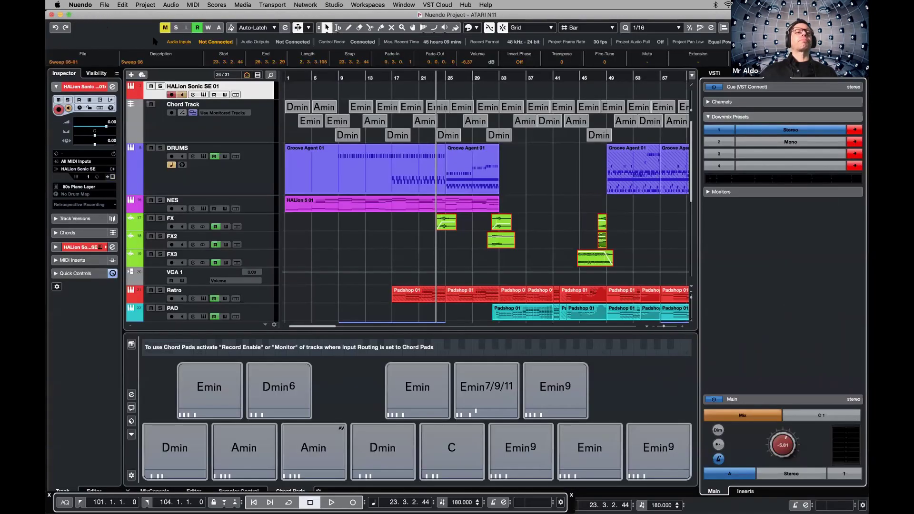
Close the ATARI N11 project without saving and reopen it from the Steinberg Hub's recent projects
{"action": "left_click", "coordinate": [51, 15]}
{"action": "left_click", "coordinate": [436, 175]}
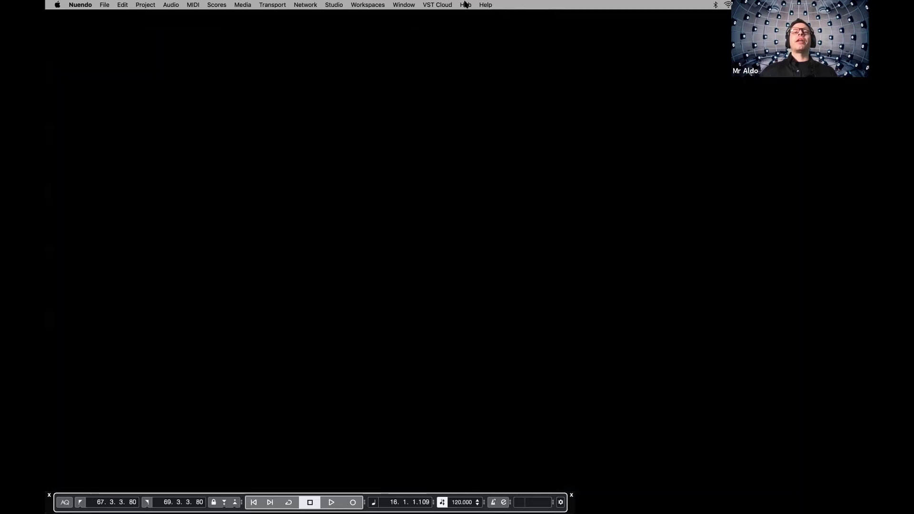
{"action": "left_click", "coordinate": [466, 5]}
{"action": "left_click", "coordinate": [471, 15]}
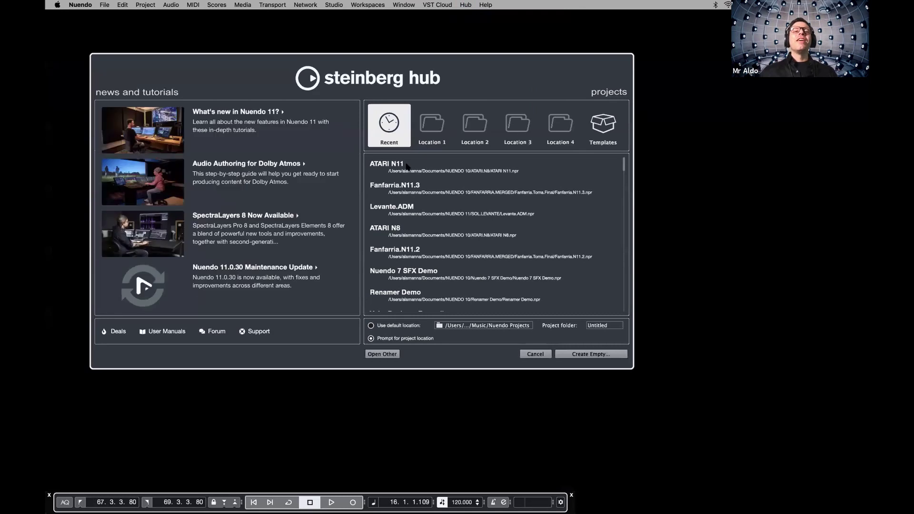
{"action": "left_click", "coordinate": [403, 163]}
{"action": "left_click", "coordinate": [598, 353]}
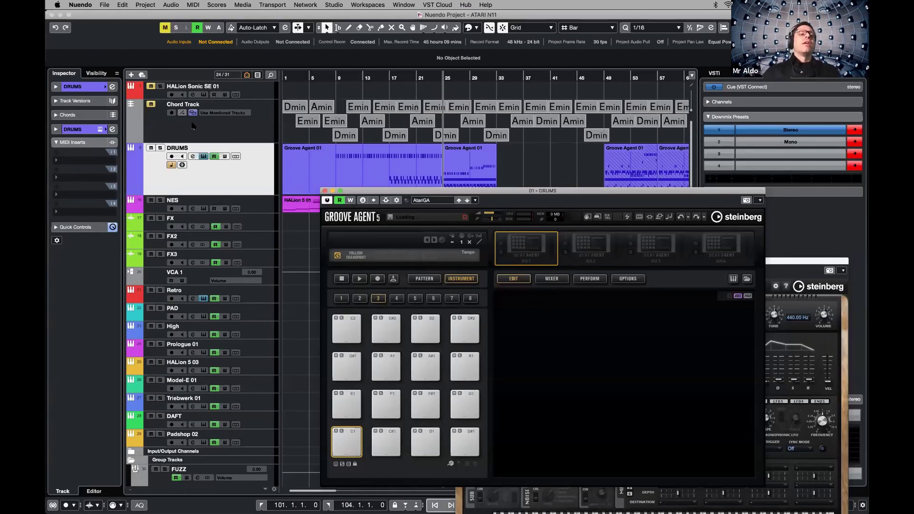
Select the Chord Track, test playback, and unmute, record-enable and monitor the HALion Sonic SE 01 track
{"action": "left_click", "coordinate": [238, 123]}
{"action": "key", "text": "space"}
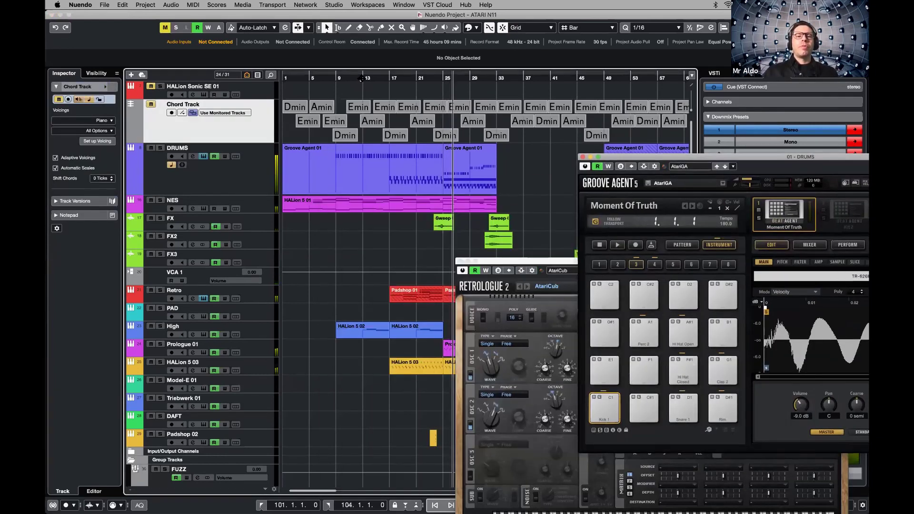
{"action": "left_click", "coordinate": [151, 86]}
{"action": "left_click", "coordinate": [172, 94]}
{"action": "left_click", "coordinate": [182, 94]}
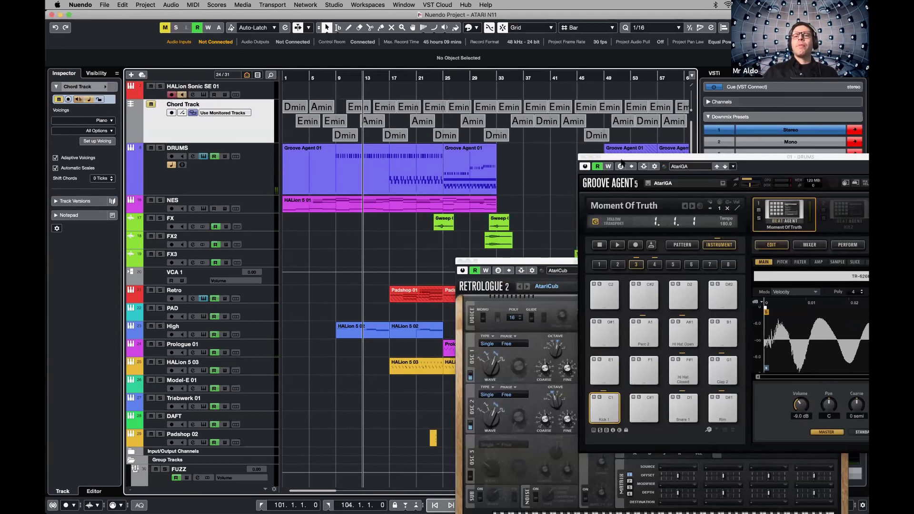
Close the Groove Agent and Retrologue windows and show the lower zone of the project window
{"action": "left_click", "coordinate": [582, 156]}
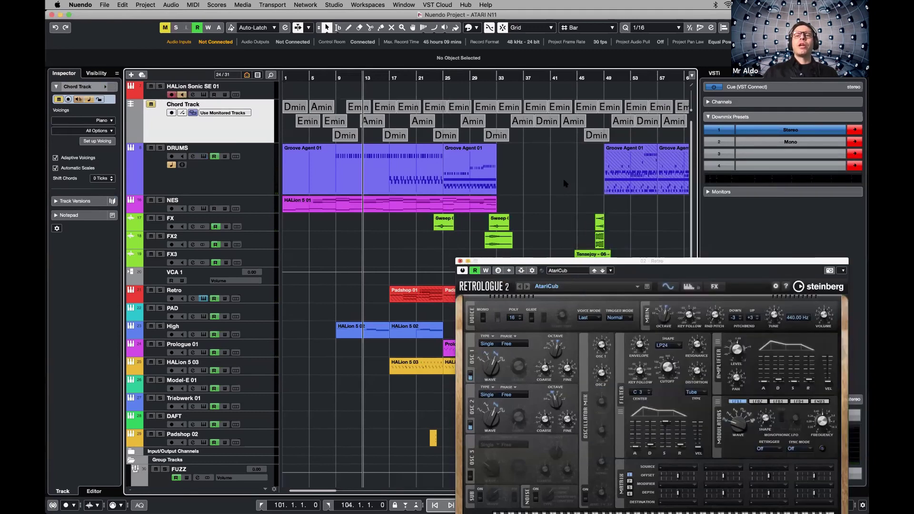
{"action": "left_click", "coordinate": [459, 261]}
{"action": "key", "text": "super+alt+e"}
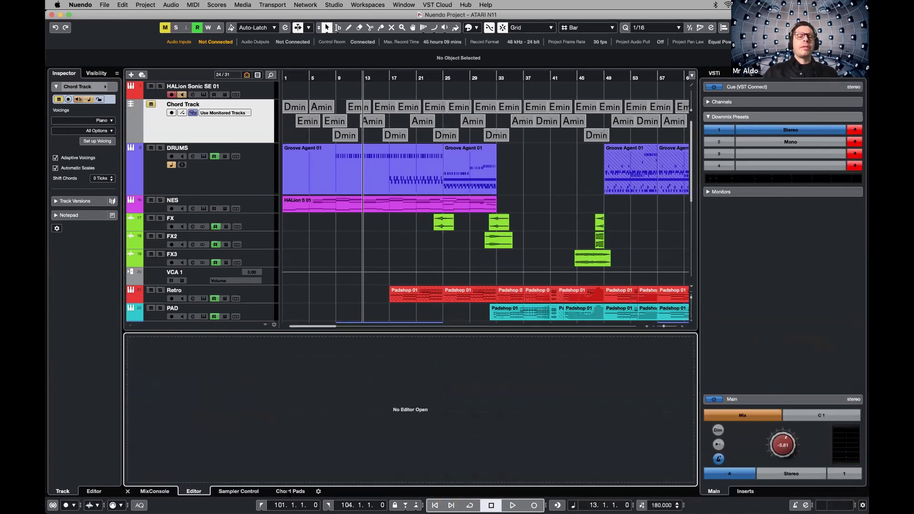
Go through the Sampler Control, Editor and MixConsole views of the lower zone, ending on the Chord Pads
{"action": "left_click", "coordinate": [238, 491]}
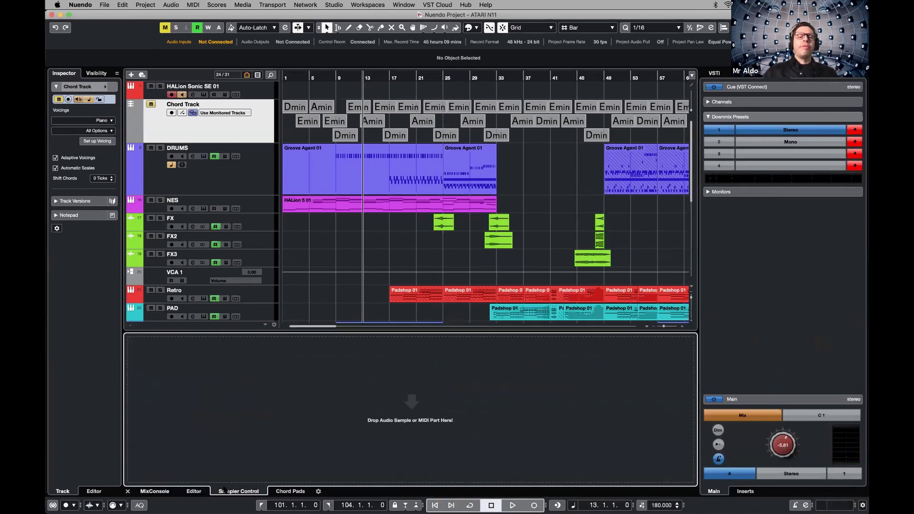
{"action": "left_click", "coordinate": [194, 491]}
{"action": "left_click", "coordinate": [167, 492]}
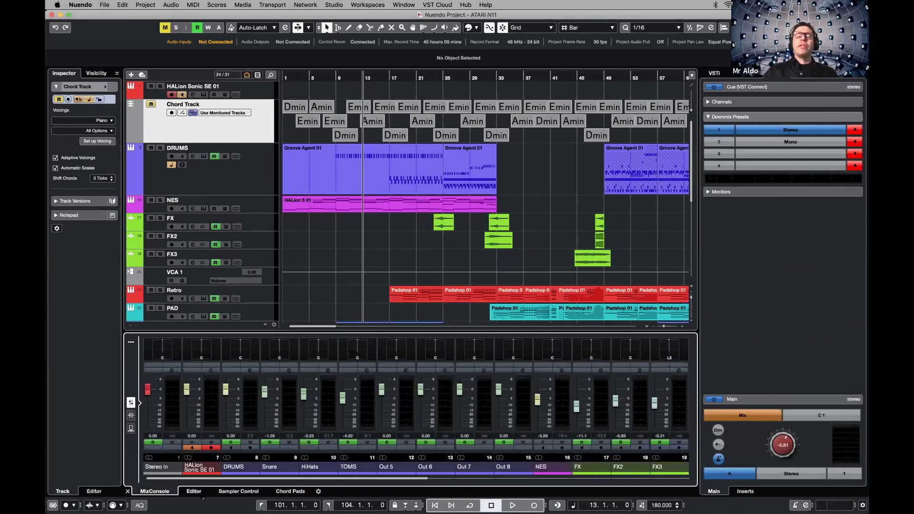
{"action": "left_click", "coordinate": [193, 491]}
{"action": "left_click", "coordinate": [238, 491]}
{"action": "left_click", "coordinate": [290, 492]}
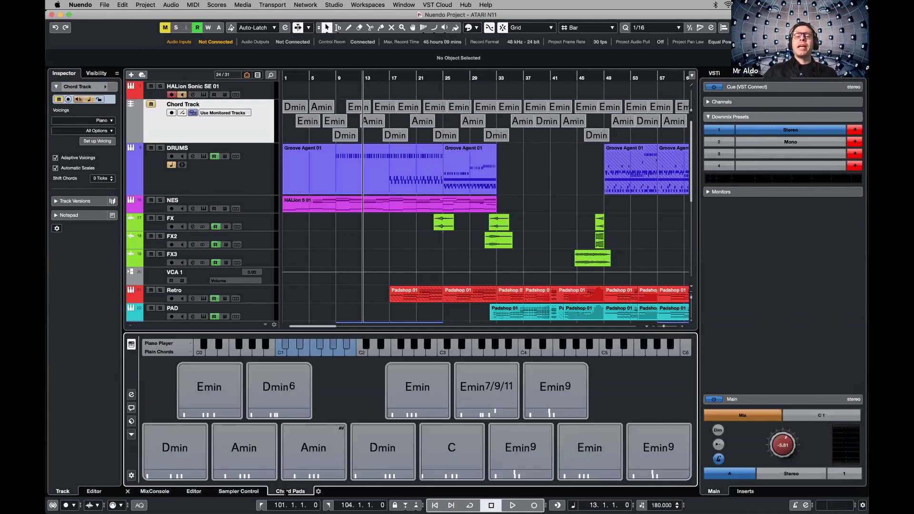
Audition the chord pads in both rows, playing Dmin, Emin, Amin, Dmin6, Emin7/9/11 and Emin9 among others
{"action": "left_click", "coordinate": [183, 457]}
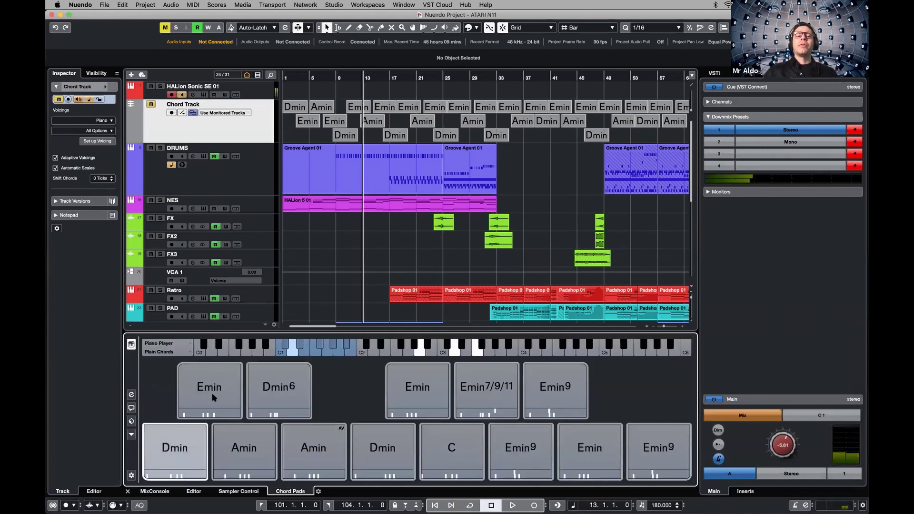
{"action": "left_click", "coordinate": [214, 395]}
{"action": "left_click", "coordinate": [242, 445]}
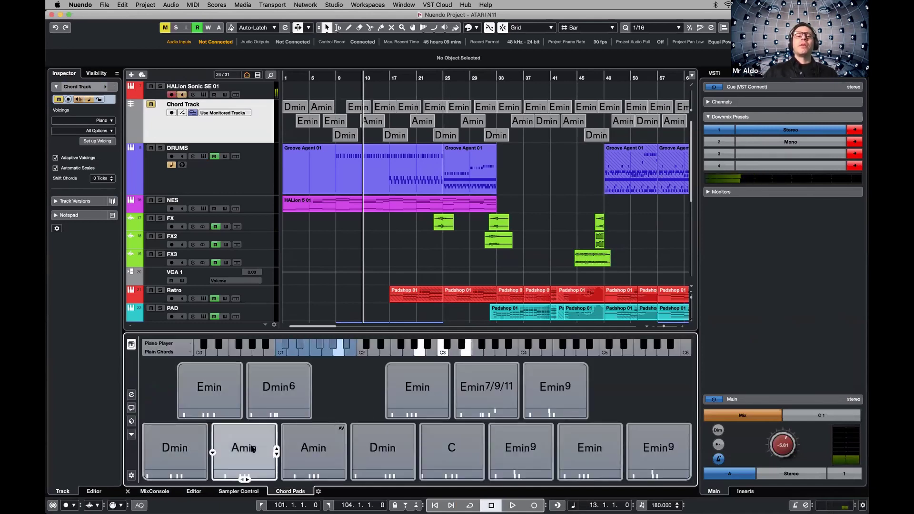
{"action": "left_click", "coordinate": [277, 389]}
{"action": "left_click", "coordinate": [176, 434]}
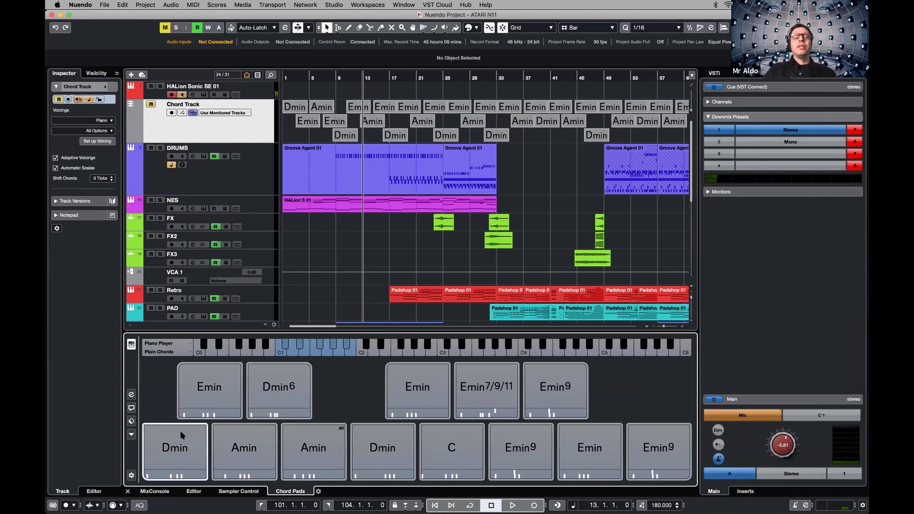
{"action": "left_click", "coordinate": [243, 445]}
{"action": "left_click", "coordinate": [310, 444]}
{"action": "left_click", "coordinate": [383, 445]}
{"action": "left_click", "coordinate": [425, 399]}
{"action": "left_click", "coordinate": [508, 388]}
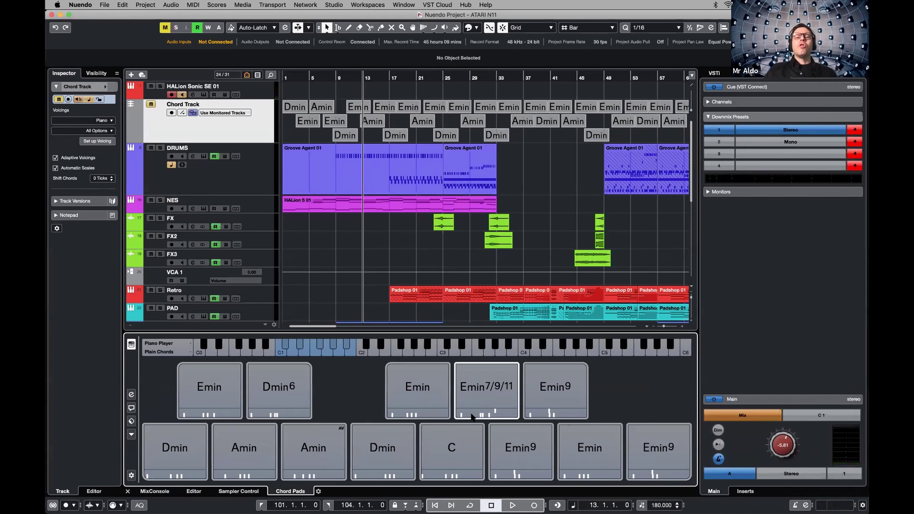
{"action": "left_click", "coordinate": [497, 387]}
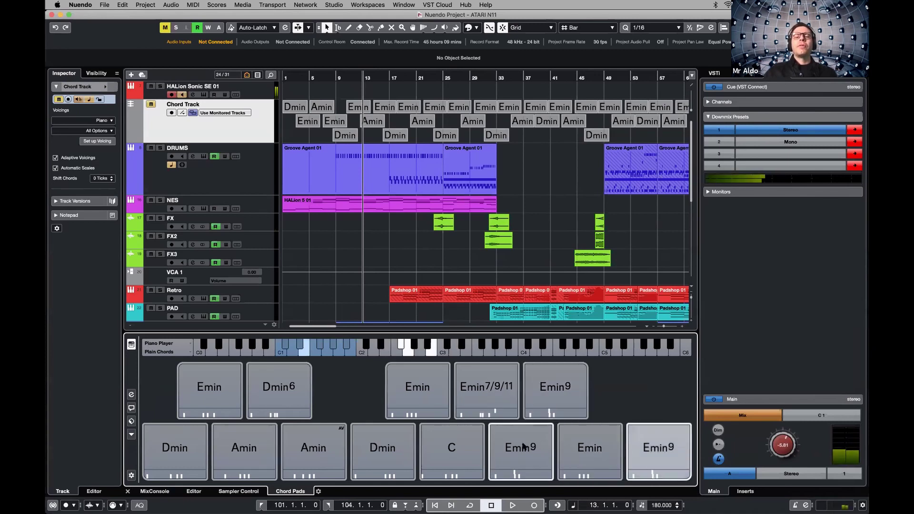
{"action": "left_click", "coordinate": [307, 448]}
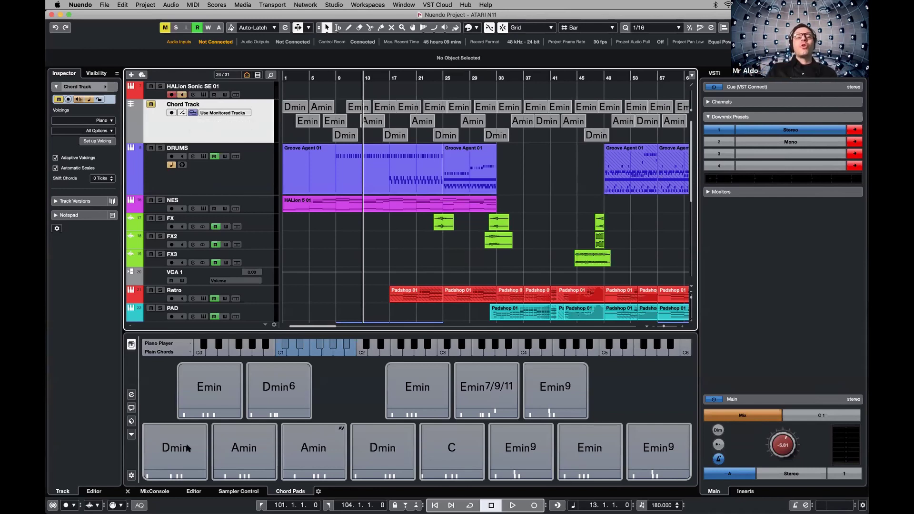
Open the Chord Editor for the first Dmin pad and try roots E and Bb before building Fsus4/7
{"action": "mouse_move", "coordinate": [216, 433]}
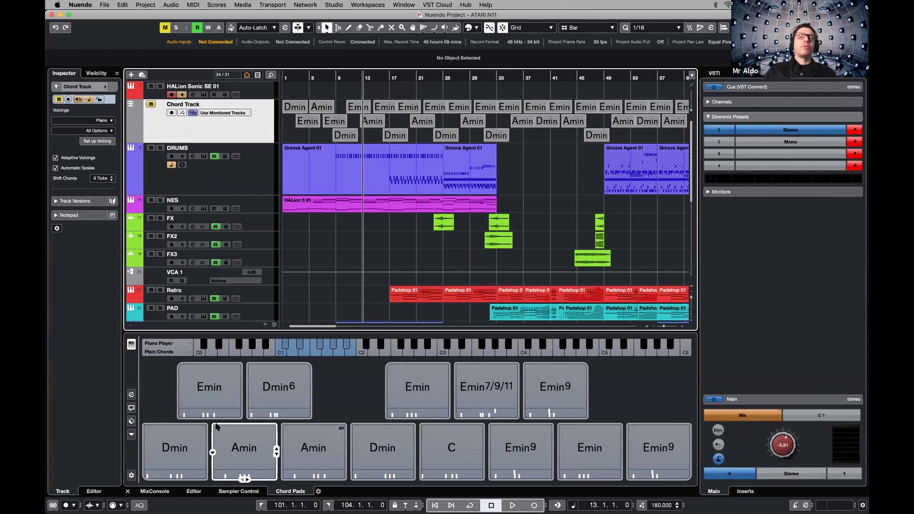
{"action": "mouse_move", "coordinate": [226, 408]}
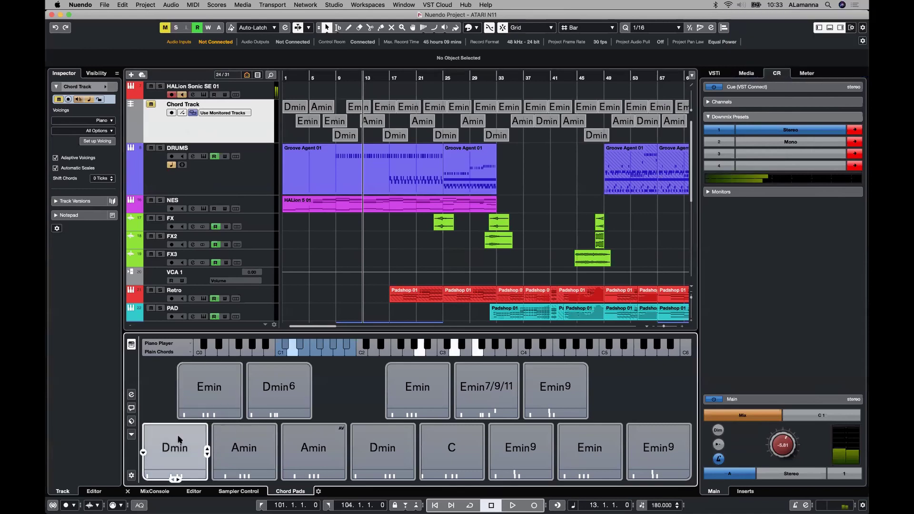
{"action": "left_click", "coordinate": [145, 452]}
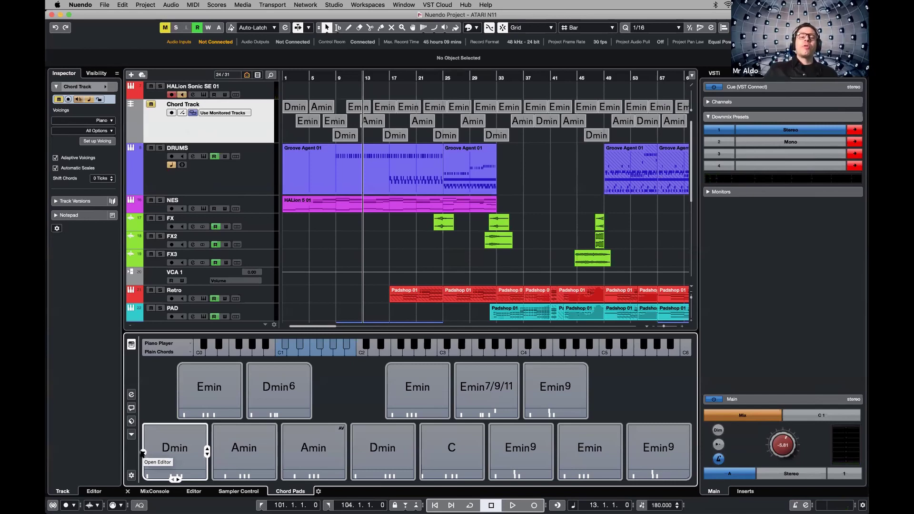
{"action": "left_click", "coordinate": [143, 452]}
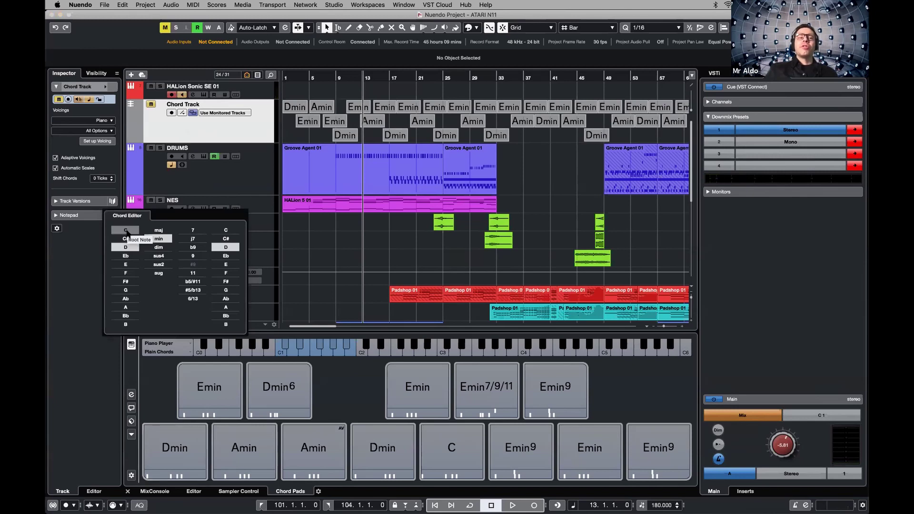
{"action": "left_click", "coordinate": [126, 265]}
{"action": "left_click", "coordinate": [125, 315]}
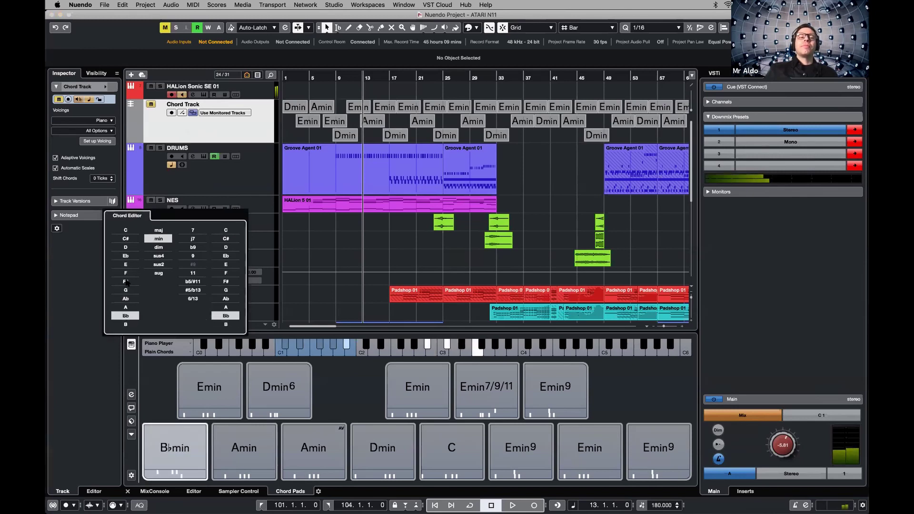
{"action": "left_click", "coordinate": [126, 272]}
{"action": "left_click", "coordinate": [159, 256]}
{"action": "left_click", "coordinate": [192, 230]}
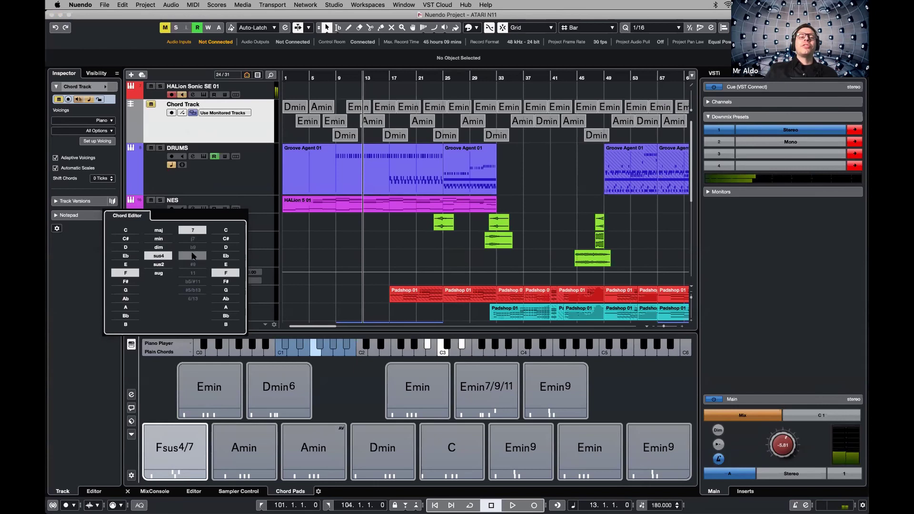
Try the 9 tension and the C#, Eb and F# bass notes on the first pad, ending on a minor F chord over F#
{"action": "left_click", "coordinate": [193, 256]}
{"action": "left_click", "coordinate": [226, 239]}
{"action": "left_click", "coordinate": [226, 256]}
{"action": "left_click", "coordinate": [226, 282]}
{"action": "left_click", "coordinate": [158, 239]}
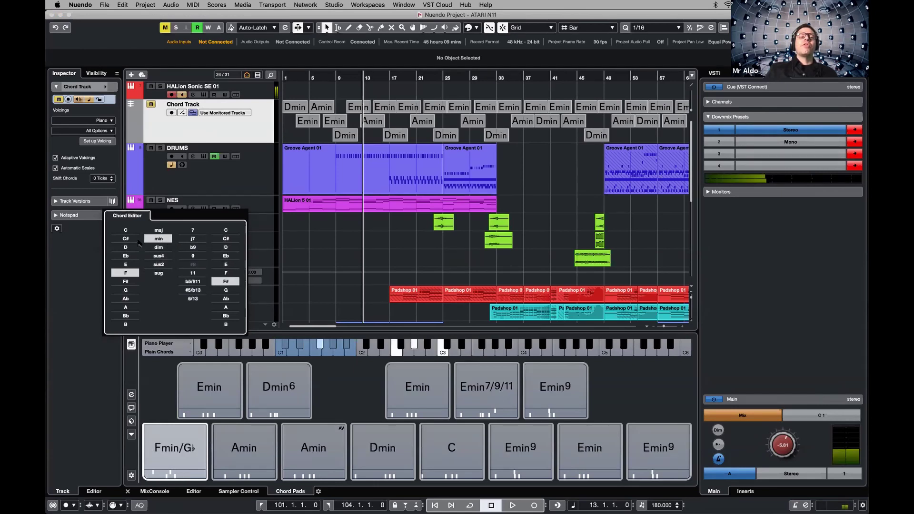
Set the first pad to a plain C major chord, change its root to D, and close the Chord Editor
{"action": "left_click", "coordinate": [126, 238]}
{"action": "left_click", "coordinate": [126, 230]}
{"action": "left_click", "coordinate": [158, 230]}
{"action": "left_click", "coordinate": [225, 230]}
{"action": "left_click", "coordinate": [196, 231]}
{"action": "left_click", "coordinate": [193, 230]}
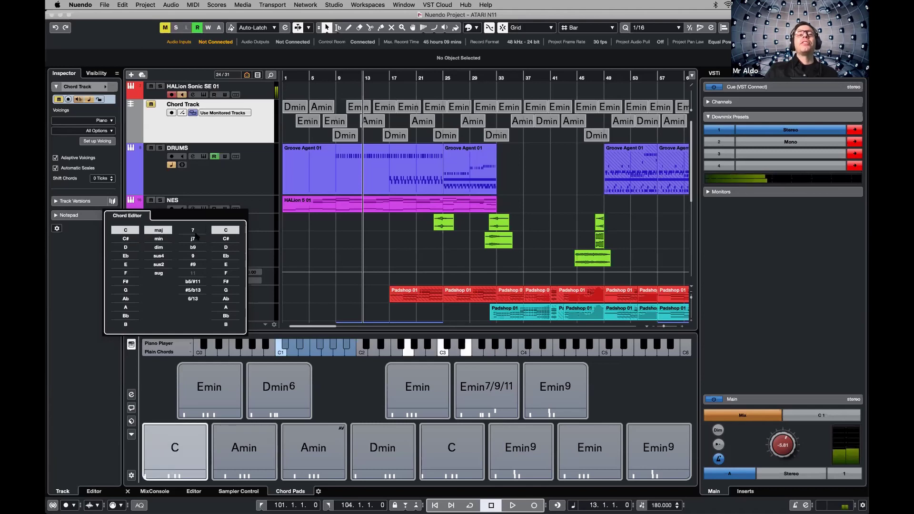
{"action": "left_click", "coordinate": [126, 247]}
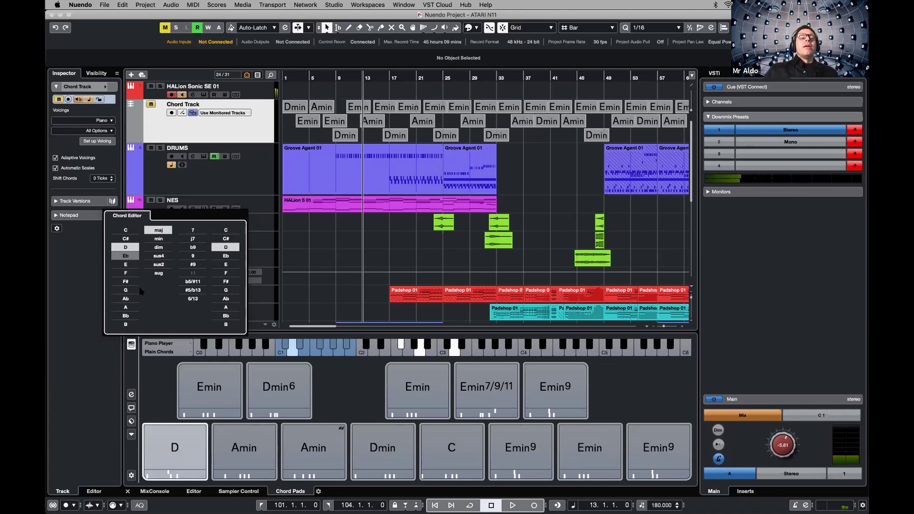
{"action": "left_click", "coordinate": [174, 446]}
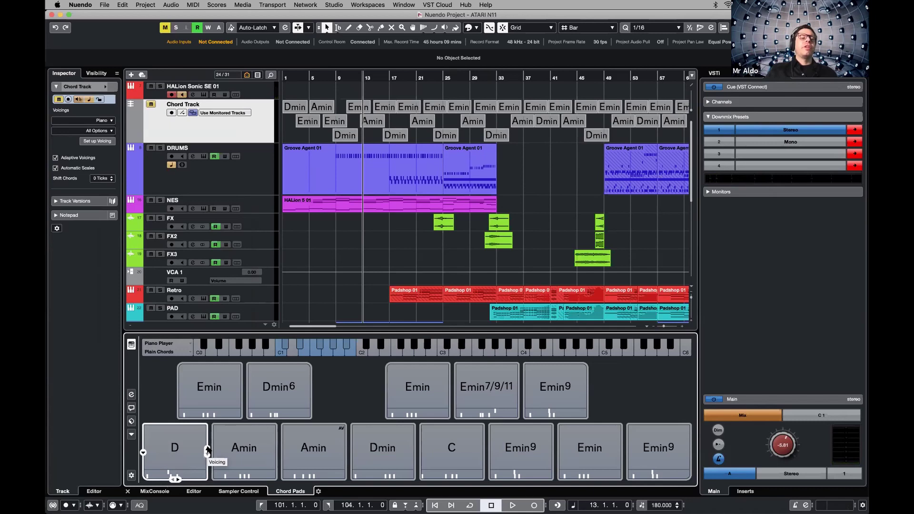
Step the D pad's voicing up and back down, and try its tensions control
{"action": "left_click", "coordinate": [208, 450]}
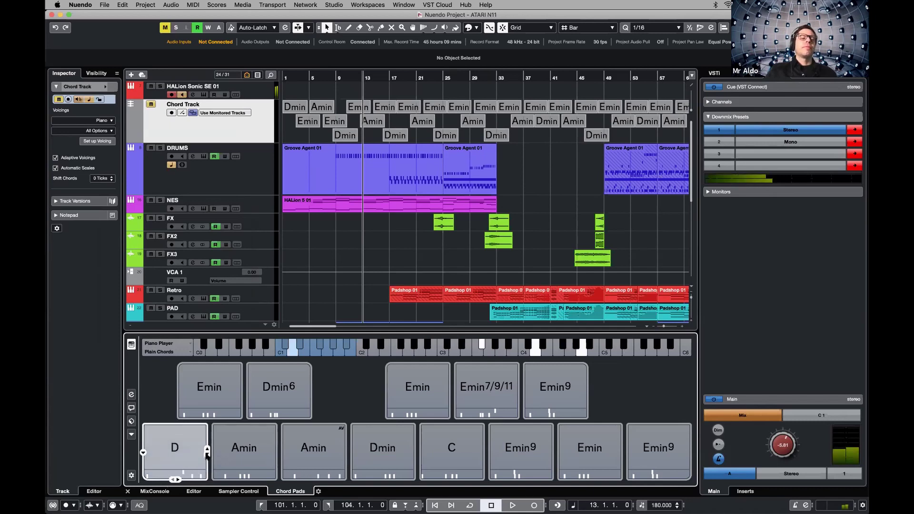
{"action": "left_click", "coordinate": [206, 454]}
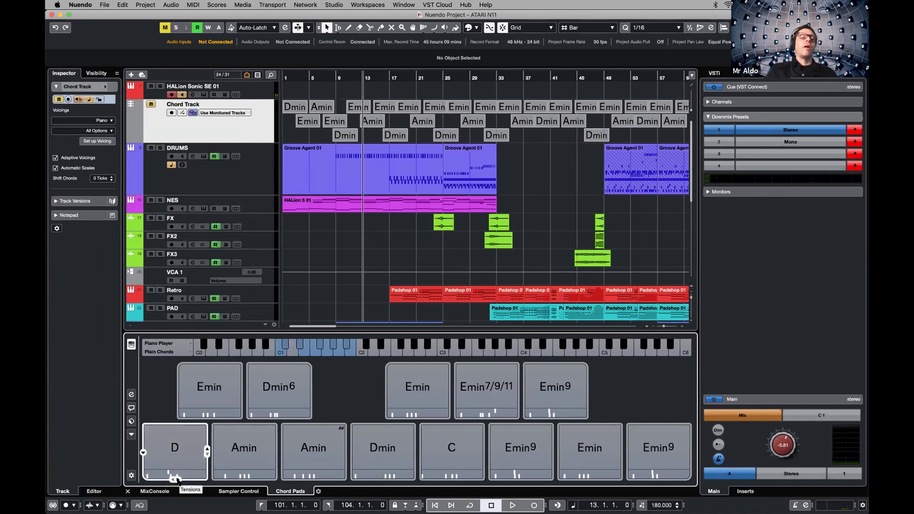
{"action": "left_click_drag", "start_coordinate": [176, 478], "coordinate": [175, 481]}
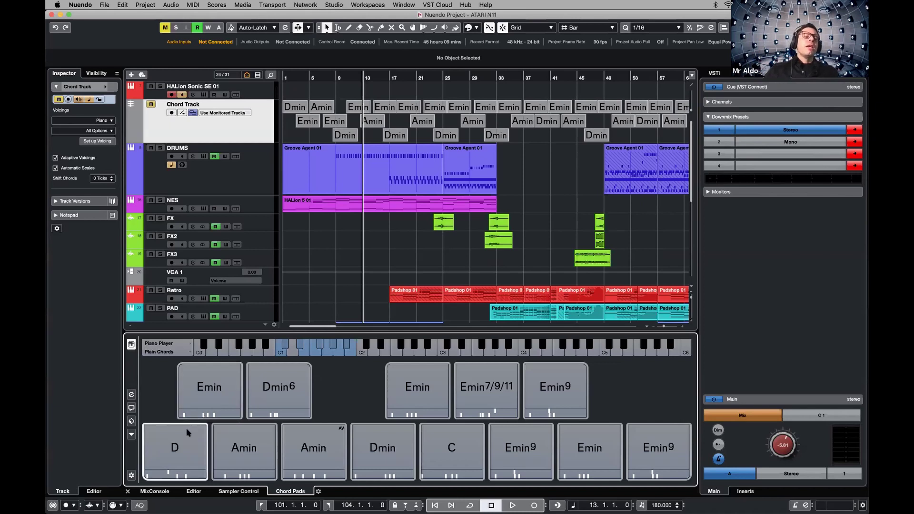
Review the D pad's assignment and voicing options, and test the C2 key just above the pads' remote range
{"action": "right_click", "coordinate": [190, 442]}
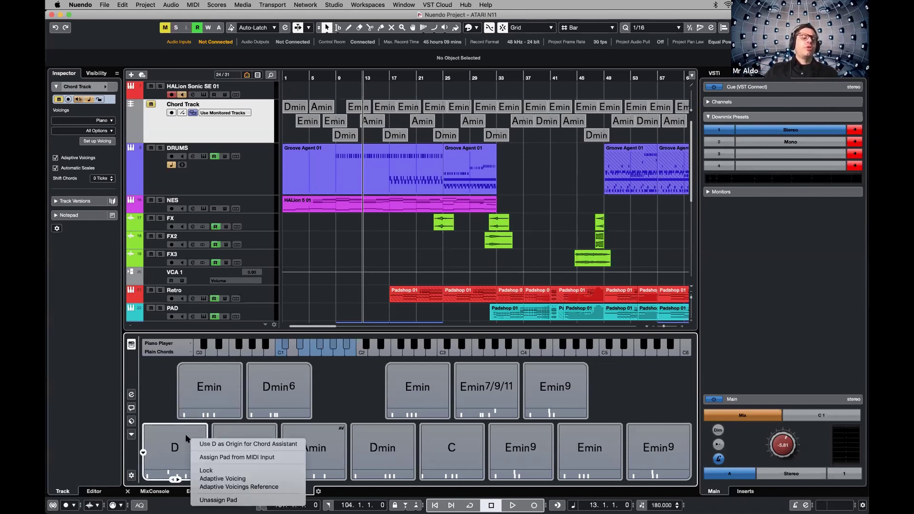
{"action": "left_click", "coordinate": [174, 431]}
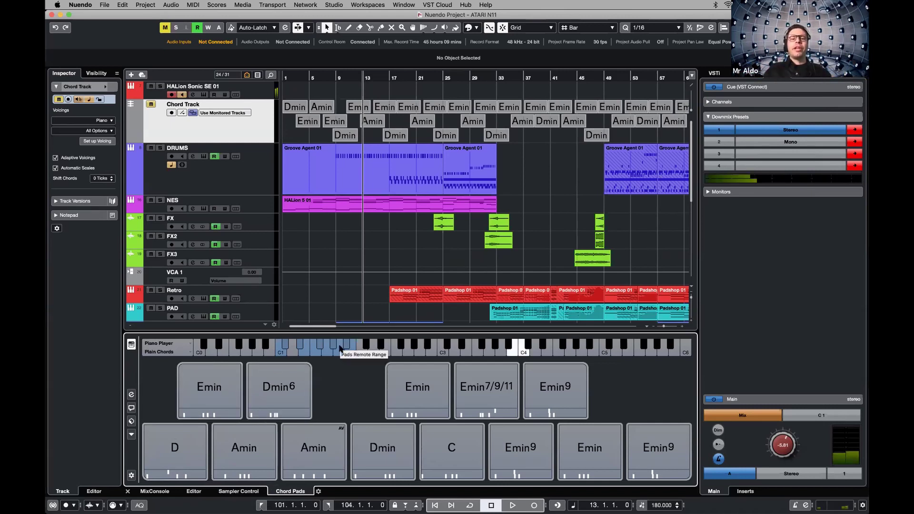
{"action": "left_click", "coordinate": [365, 351]}
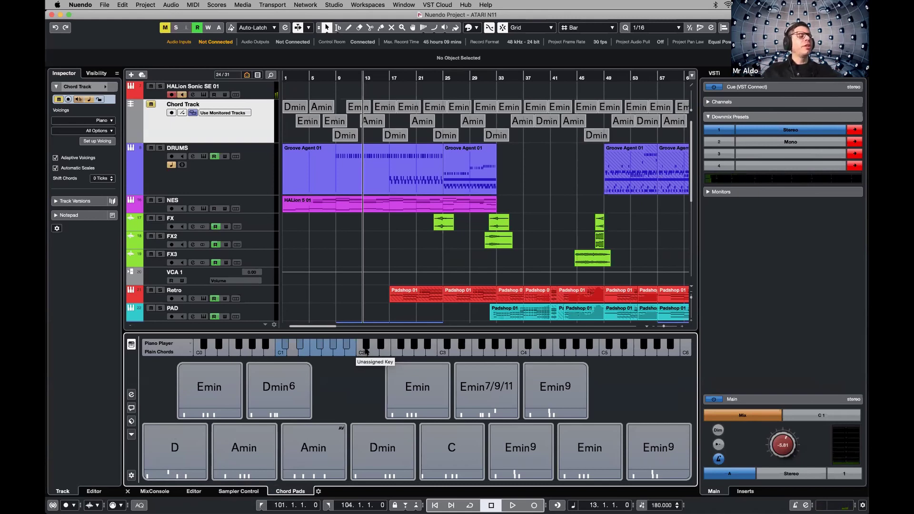
{"action": "left_click", "coordinate": [366, 354]}
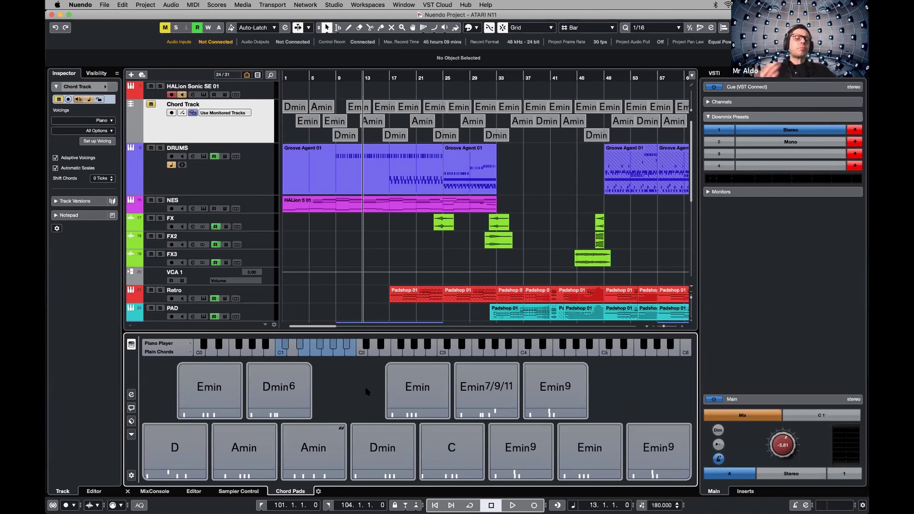
Open the Chord Assistant with D as origin and audition neighbouring chords such as Emin, Bmin, A and G in the Circle of Fifths
{"action": "mouse_move", "coordinate": [238, 395]}
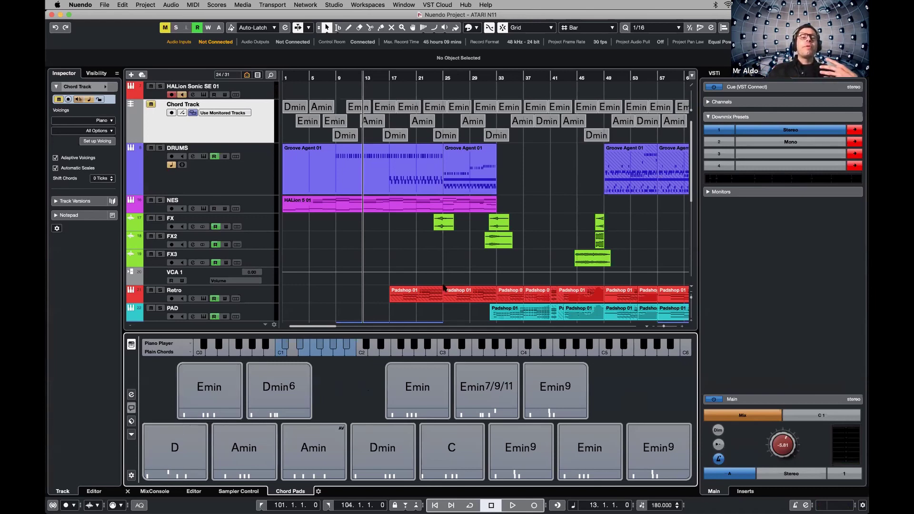
{"action": "left_click", "coordinate": [132, 408]}
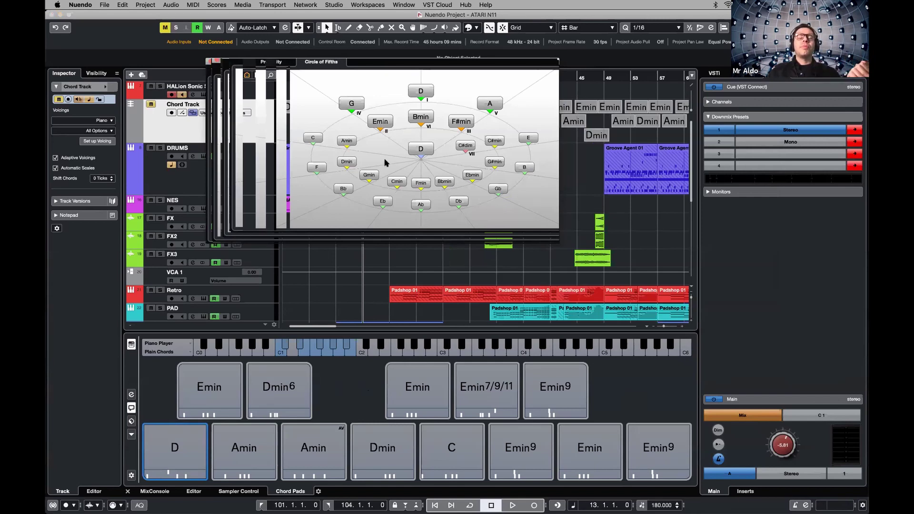
{"action": "left_click", "coordinate": [384, 161]}
{"action": "left_click", "coordinate": [341, 133]}
{"action": "left_click", "coordinate": [384, 129]}
{"action": "left_click", "coordinate": [422, 134]}
{"action": "left_click", "coordinate": [452, 115]}
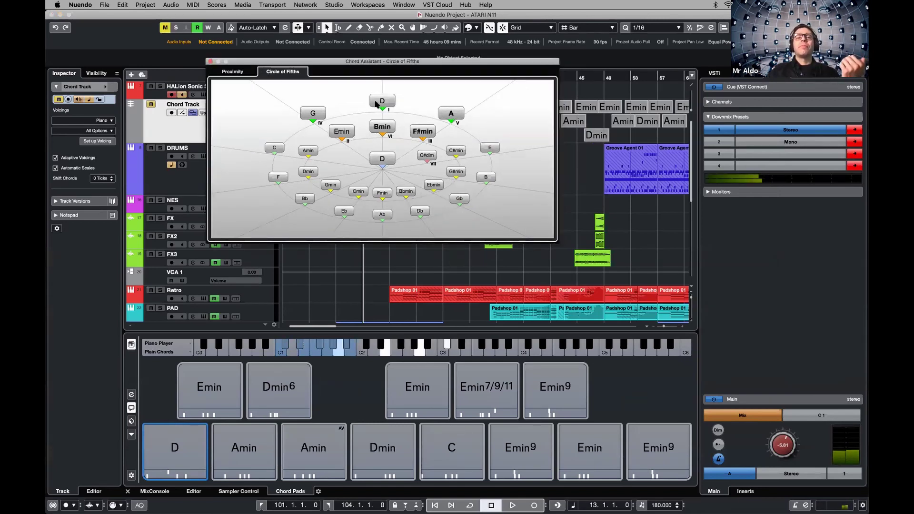
{"action": "left_click", "coordinate": [314, 114]}
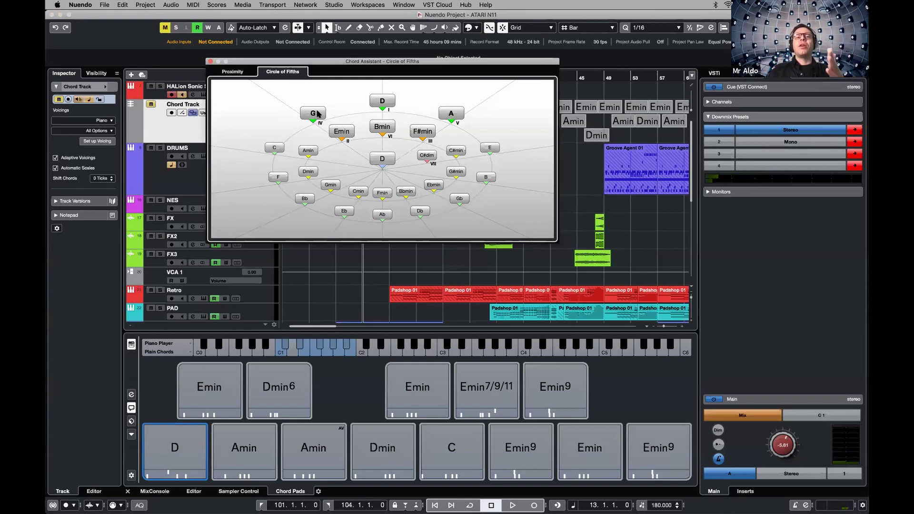
{"action": "left_click", "coordinate": [384, 100]}
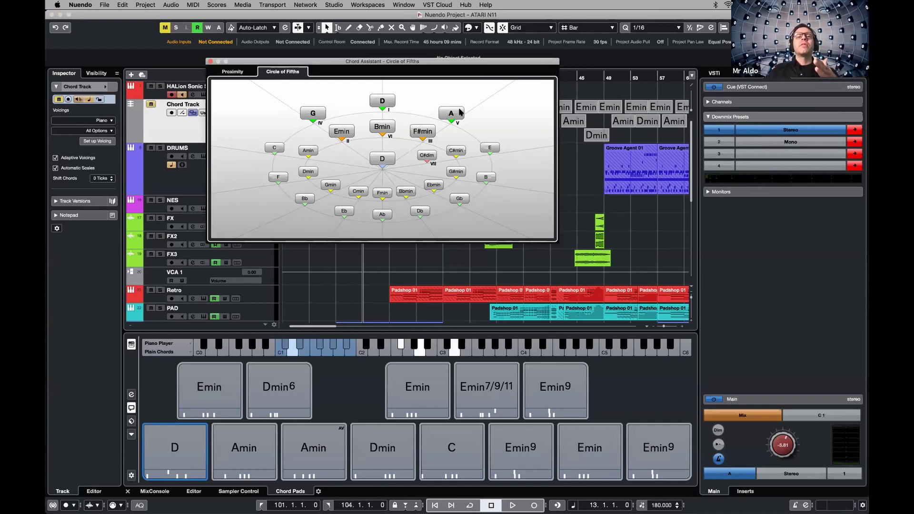
{"action": "left_click", "coordinate": [382, 162]}
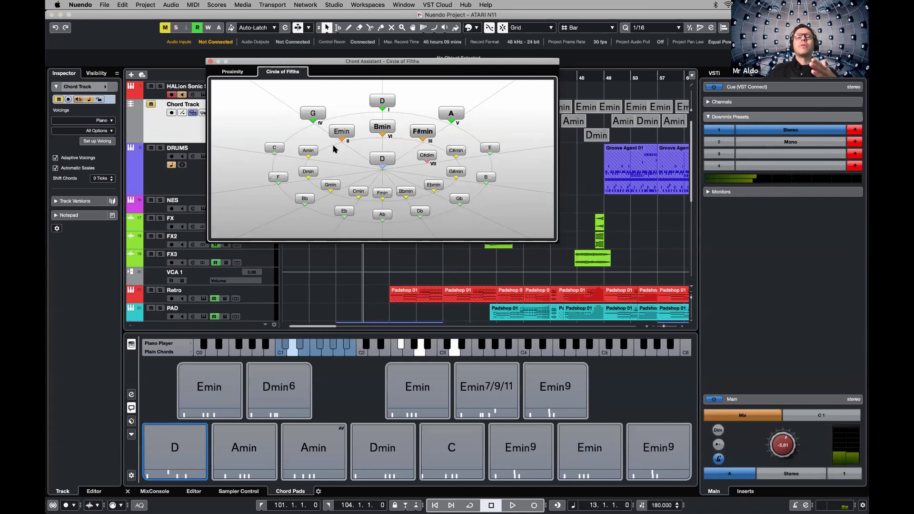
Change the D pad's root note through D# and E to F in the Chord Editor
{"action": "left_click", "coordinate": [143, 453]}
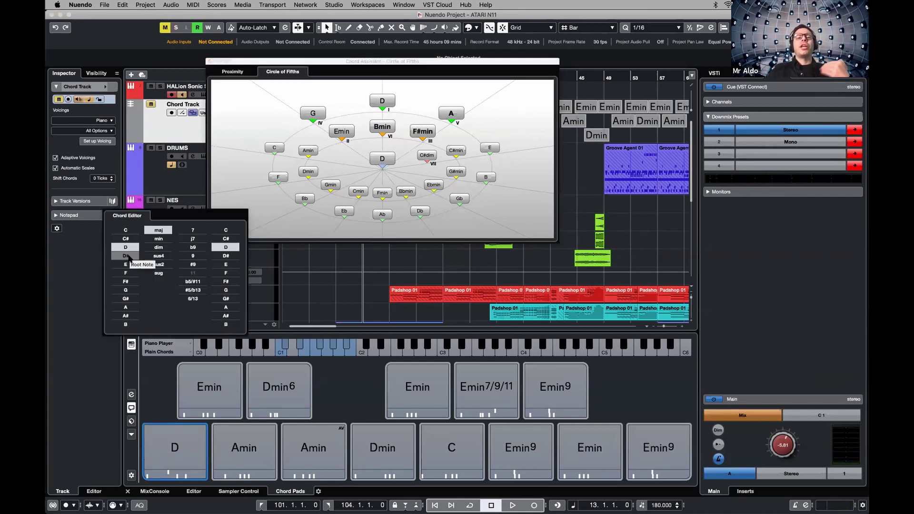
{"action": "left_click", "coordinate": [128, 257]}
{"action": "left_click", "coordinate": [126, 266]}
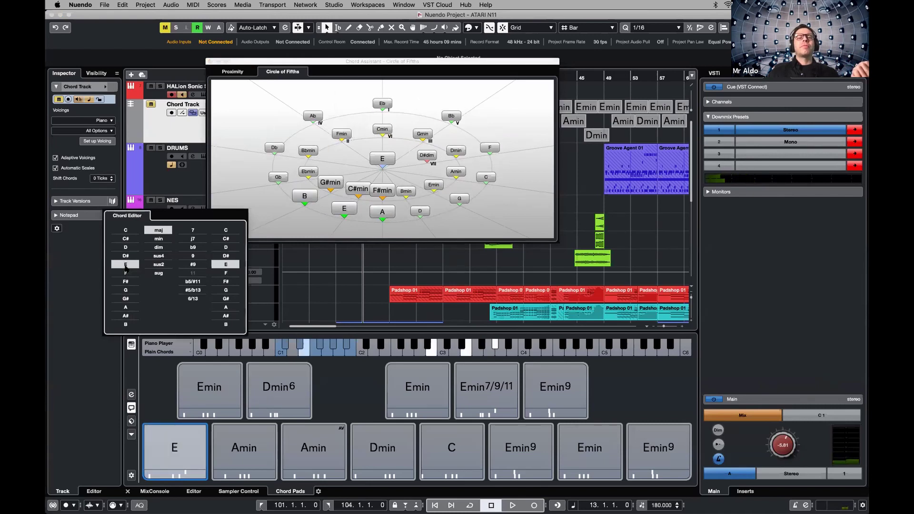
{"action": "left_click", "coordinate": [123, 274]}
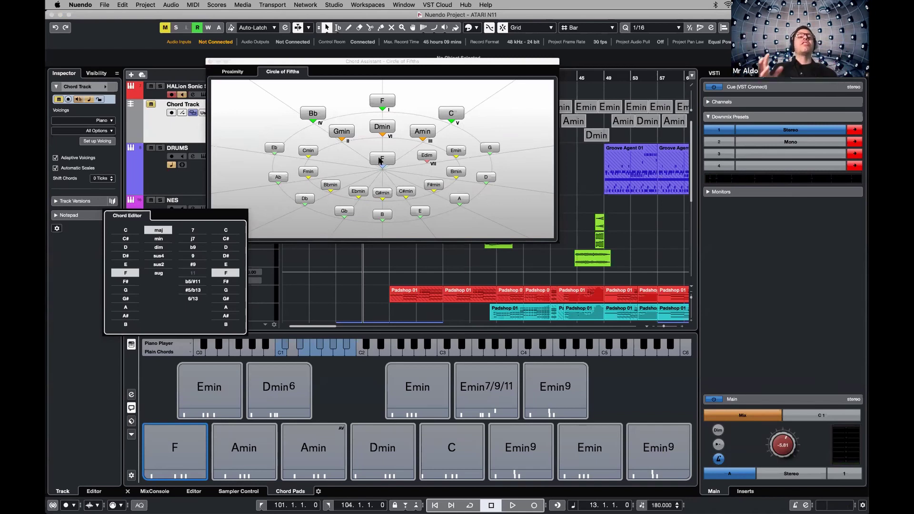
Move the Chord Assistant aside, switch it to the Proximity view, and audition F and Csus4
{"action": "left_click_drag", "start_coordinate": [261, 64], "coordinate": [299, 64]}
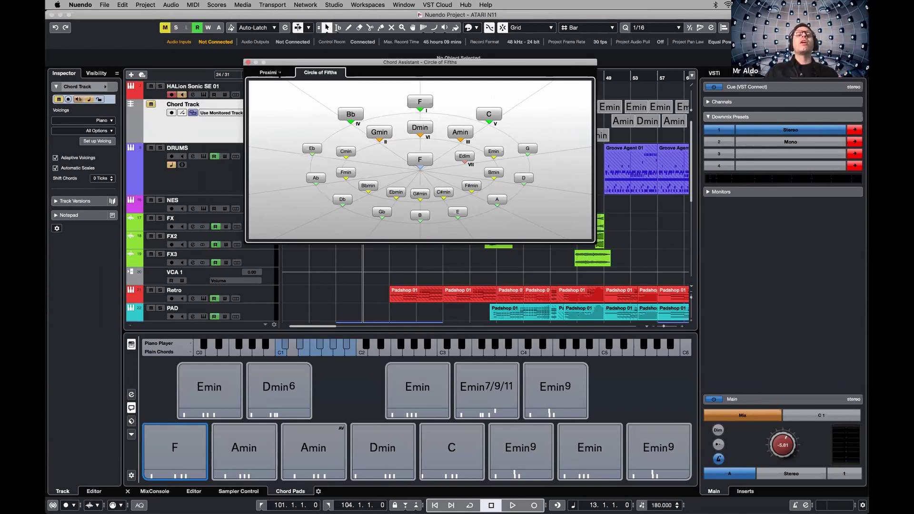
{"action": "left_click", "coordinate": [279, 73]}
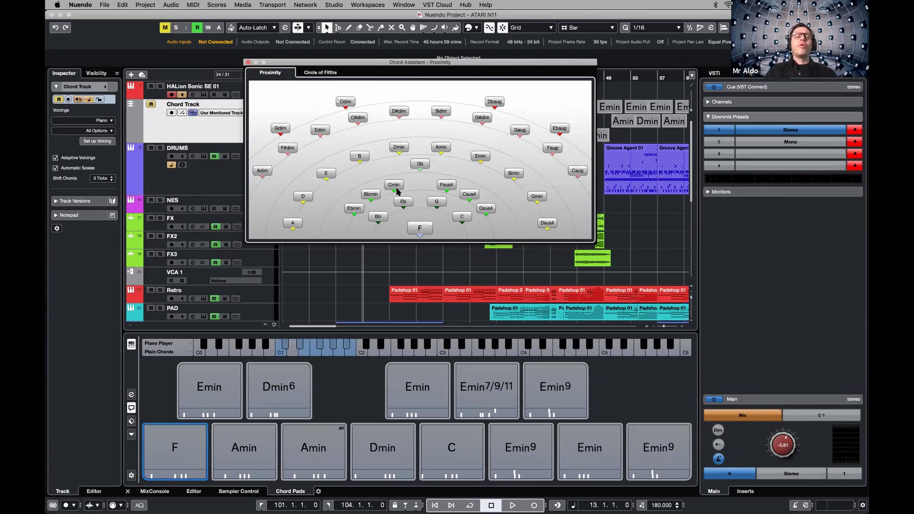
{"action": "left_click", "coordinate": [419, 229]}
{"action": "left_click", "coordinate": [478, 198]}
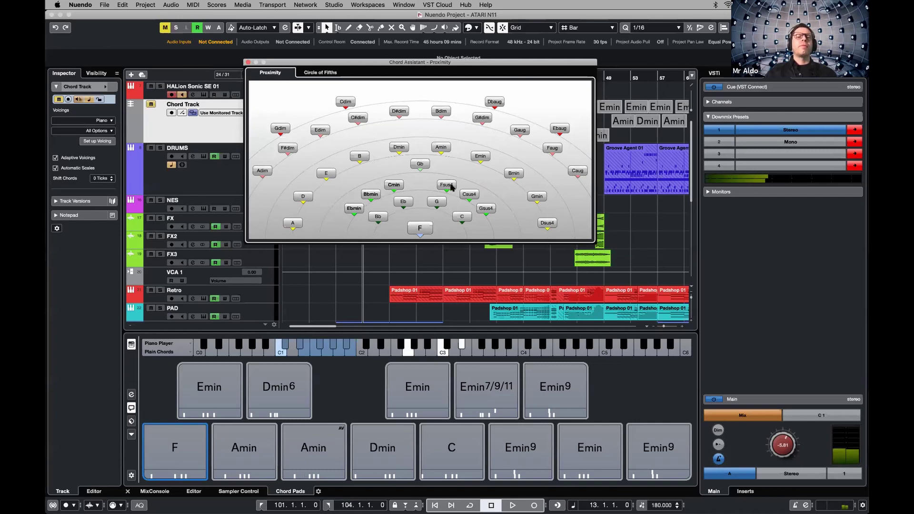
Audition diminished chords such as F#dim, D#dim, Bdim and G#dim in the Proximity view and close the Chord Assistant
{"action": "left_click", "coordinate": [289, 148]}
{"action": "left_click", "coordinate": [399, 111]}
{"action": "left_click", "coordinate": [441, 111]}
{"action": "left_click", "coordinate": [482, 118]}
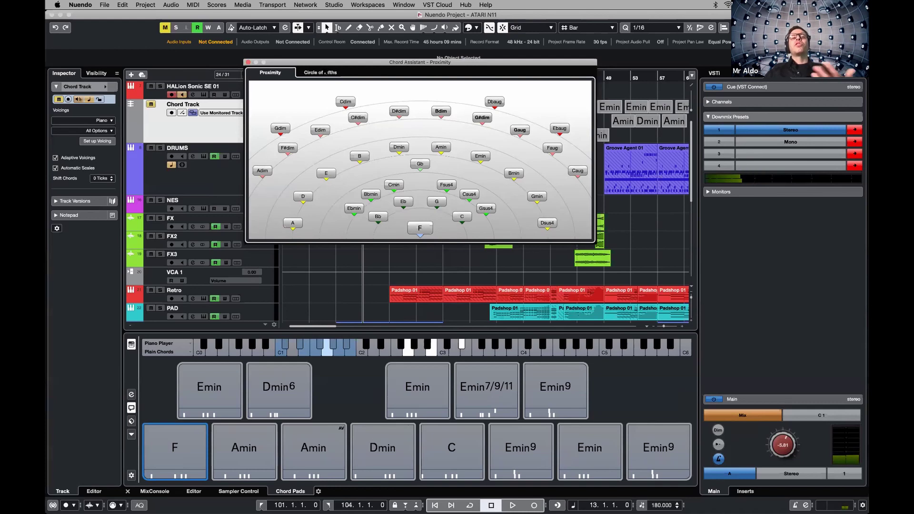
{"action": "left_click", "coordinate": [320, 72]}
{"action": "left_click", "coordinate": [248, 62]}
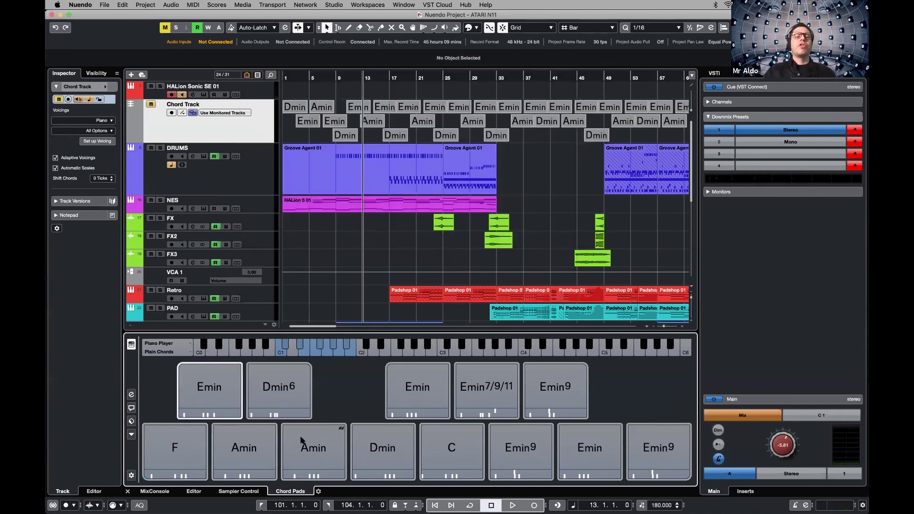
Search the chord pad presets for "wha" and load the preset "What a Wonderfull World"
{"action": "left_click", "coordinate": [131, 408]}
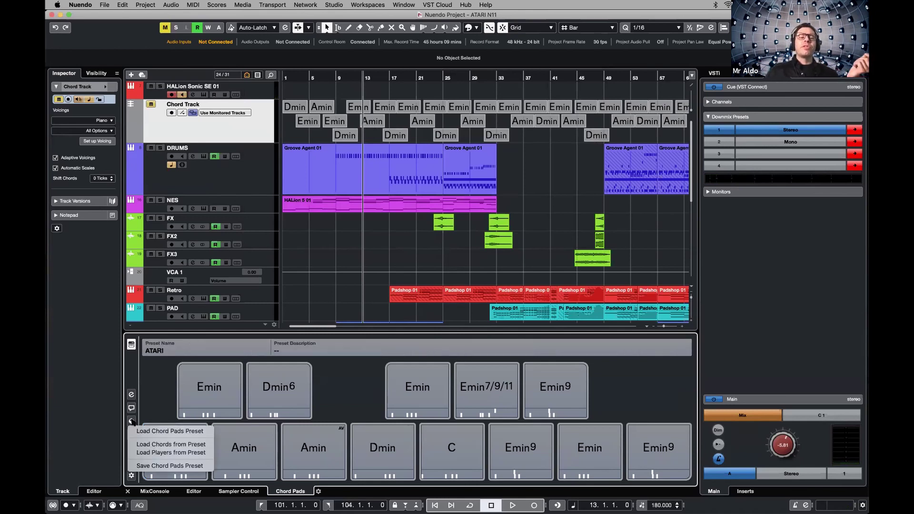
{"action": "left_click", "coordinate": [332, 351]}
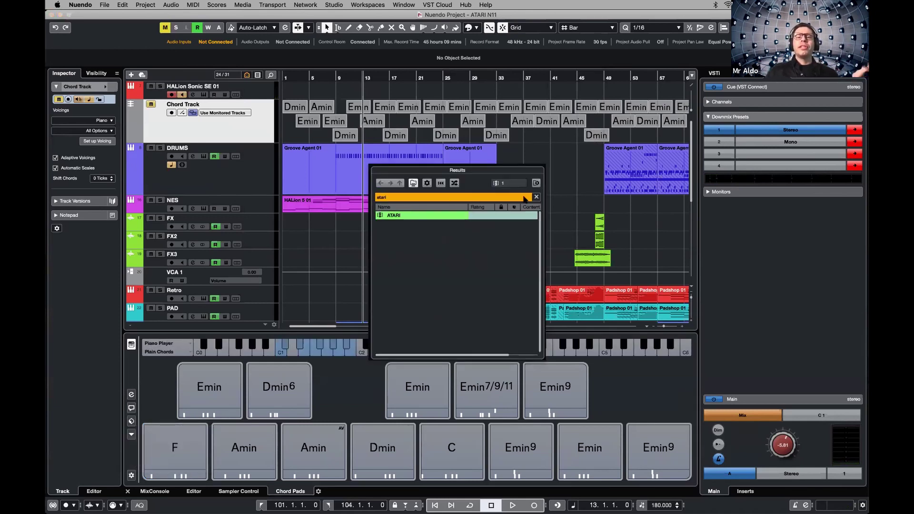
{"action": "left_click", "coordinate": [536, 197]}
{"action": "type", "text": "wha"}
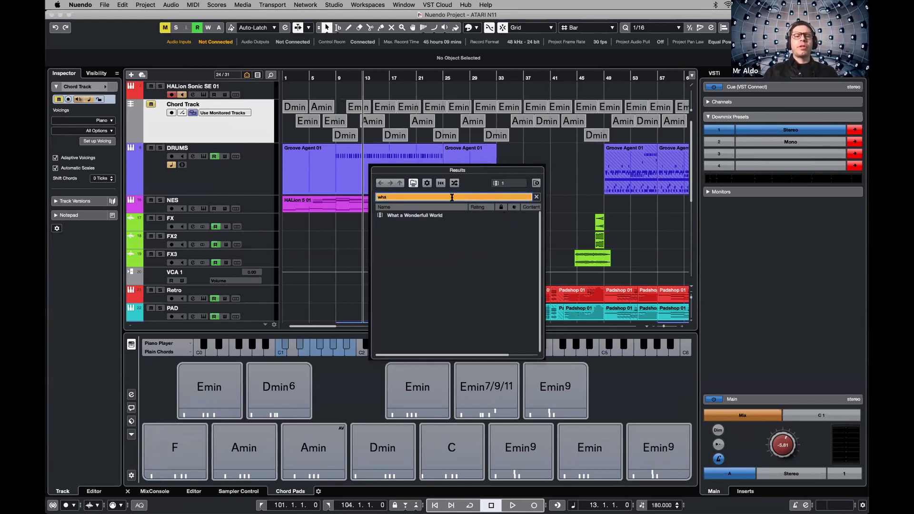
{"action": "left_click", "coordinate": [436, 217]}
{"action": "double_click", "coordinate": [436, 217]}
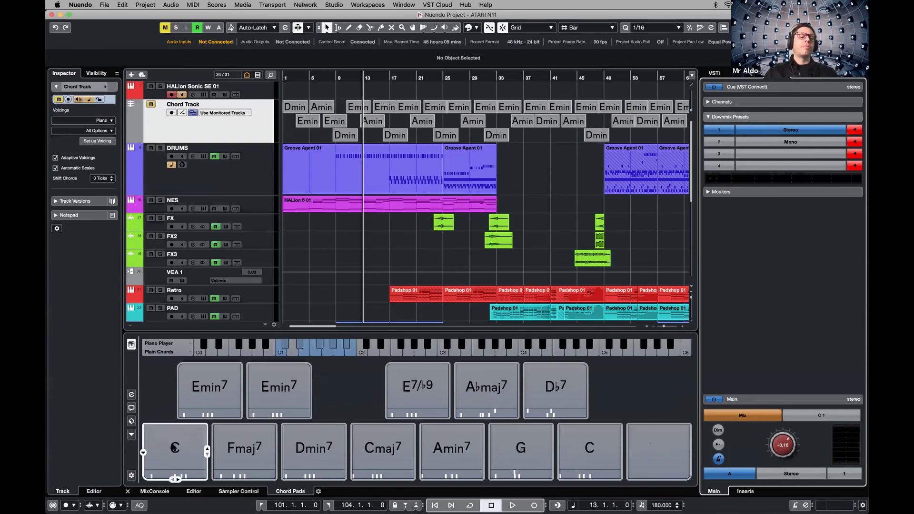
Play through the chord pads from the first C to the last C and lower the Control Room level to about -7.77
{"action": "left_click", "coordinate": [174, 450]}
{"action": "left_click", "coordinate": [242, 443]}
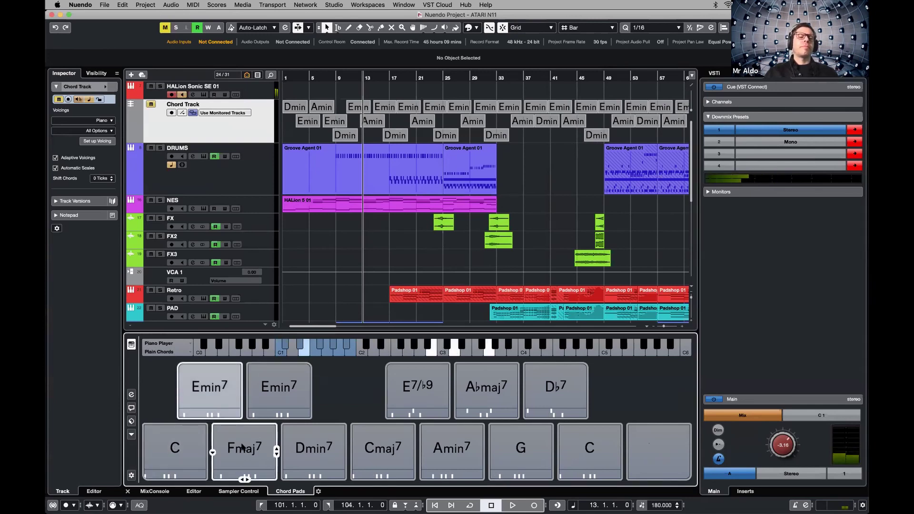
{"action": "left_click", "coordinate": [270, 397]}
{"action": "left_click", "coordinate": [312, 447]}
{"action": "left_click", "coordinate": [382, 450]}
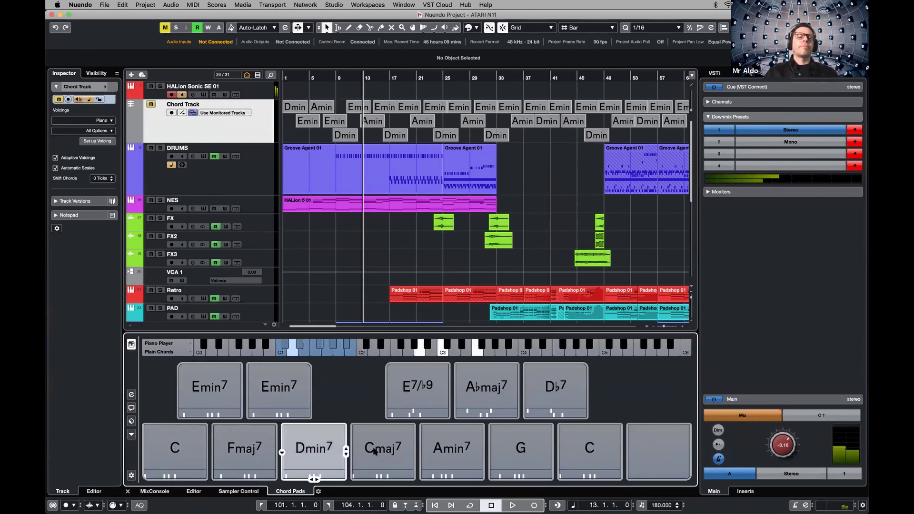
{"action": "left_click", "coordinate": [405, 408]}
{"action": "left_click", "coordinate": [450, 446]}
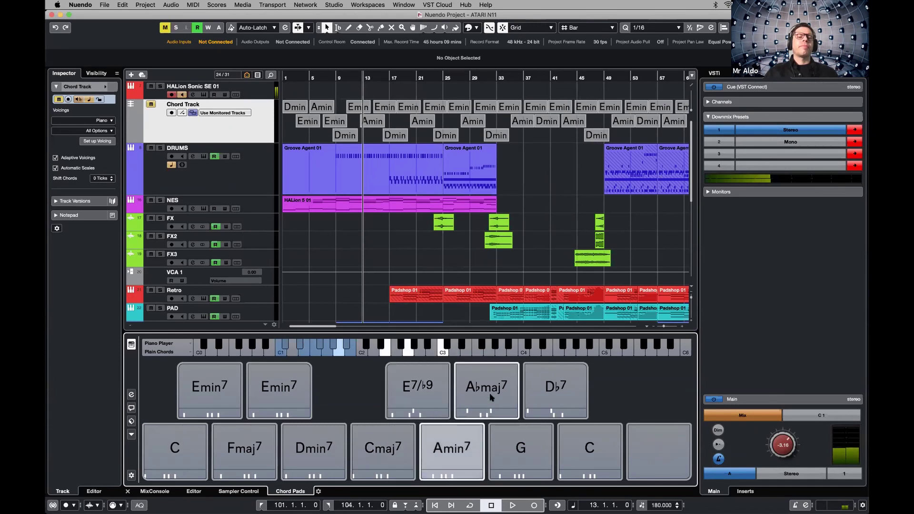
{"action": "left_click", "coordinate": [490, 393]}
{"action": "left_click", "coordinate": [520, 445]}
{"action": "left_click", "coordinate": [555, 393]}
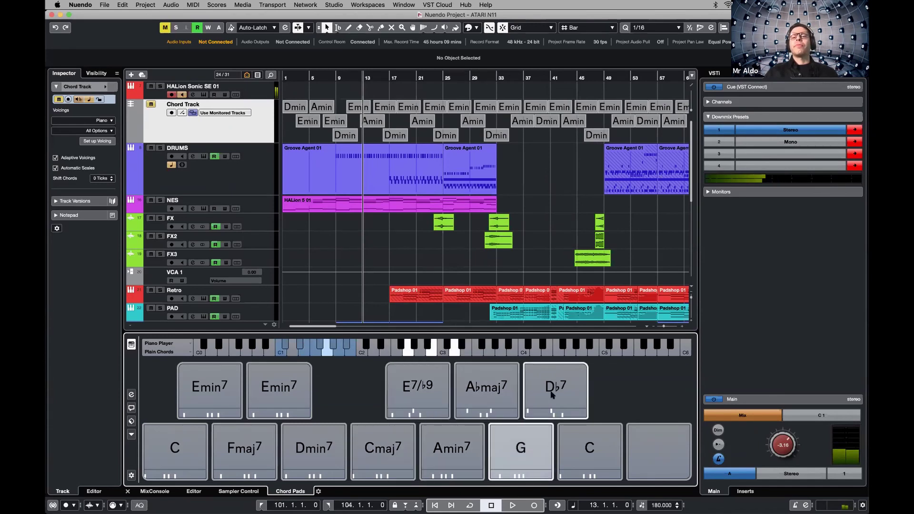
{"action": "left_click", "coordinate": [590, 447]}
{"action": "left_click_drag", "start_coordinate": [783, 450], "coordinate": [785, 465]}
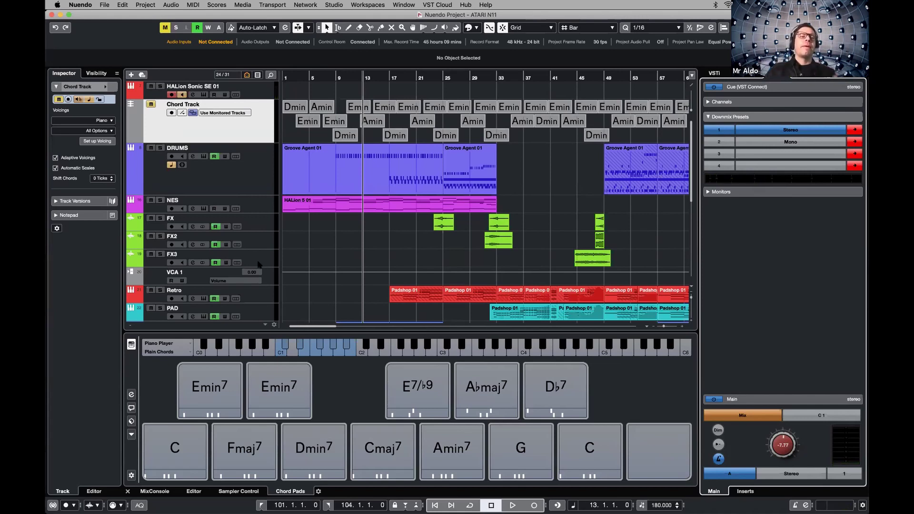
Unmute the Chord Track and place the Emin7 and Dmin7 pads on it as chord events at bar 81
{"action": "left_click", "coordinate": [151, 104]}
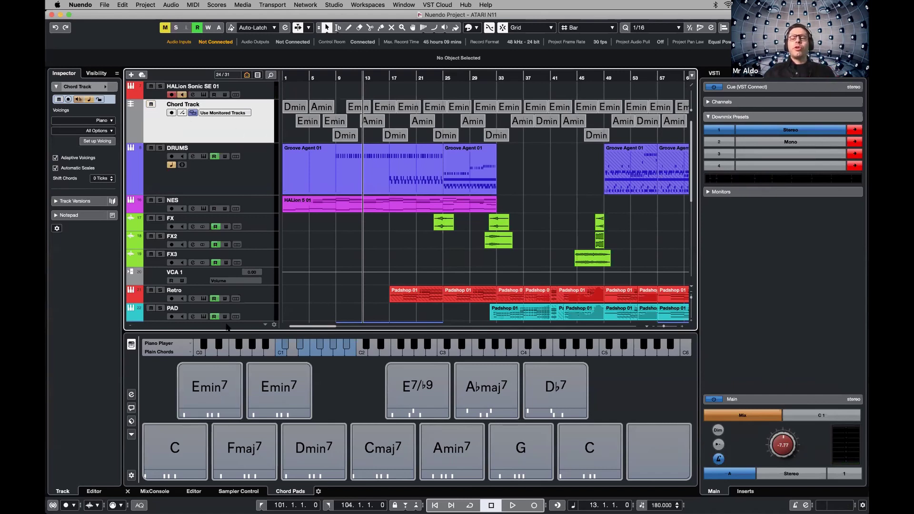
{"action": "key", "text": "g"}
{"action": "key", "text": "g"}
{"action": "key", "text": "g"}
{"action": "key", "text": "g"}
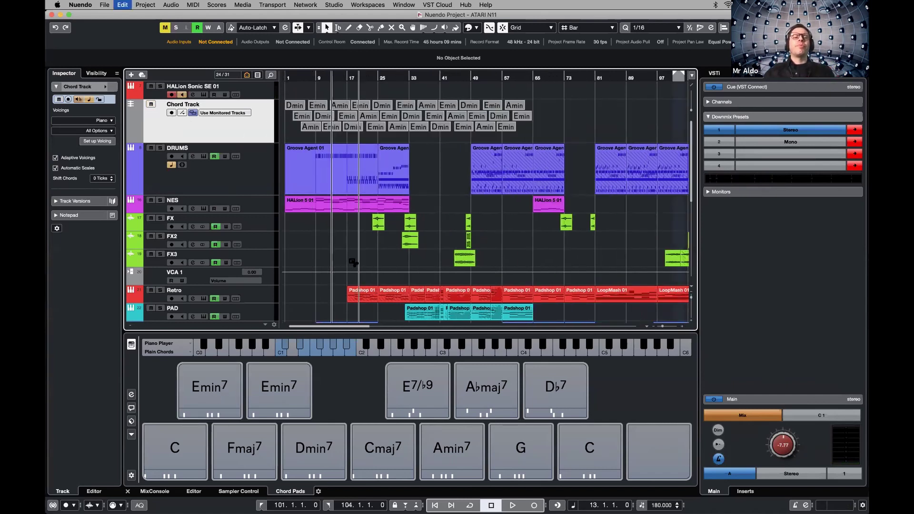
{"action": "left_click_drag", "start_coordinate": [280, 391], "coordinate": [550, 114]}
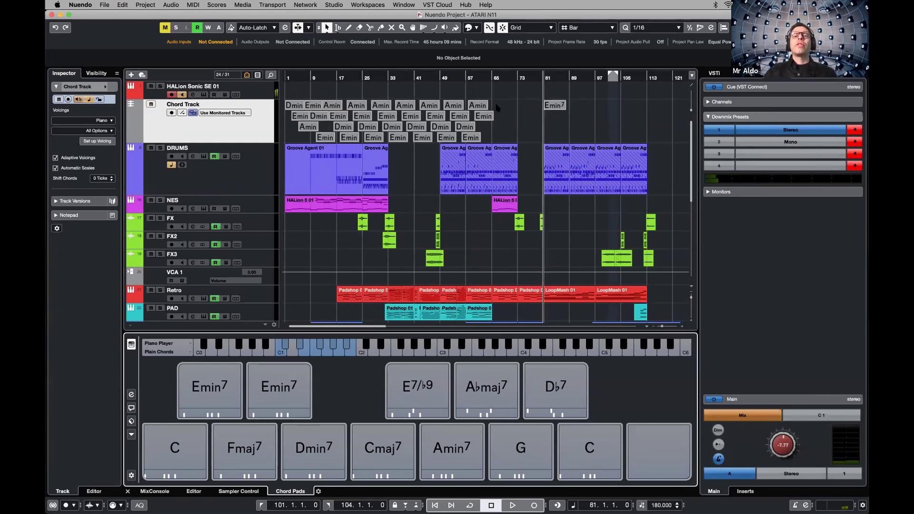
{"action": "left_click_drag", "start_coordinate": [314, 450], "coordinate": [550, 110]}
Place the Cmaj7 pad on the DRUMS track as a MIDI part at bar 75
{"action": "left_click_drag", "start_coordinate": [378, 450], "coordinate": [526, 169]}
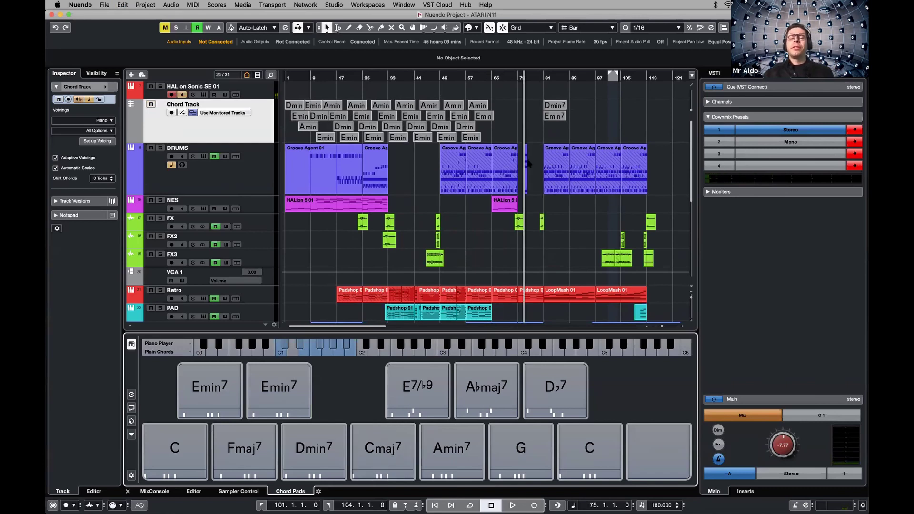
{"action": "key", "text": "h"}
{"action": "key", "text": "h"}
{"action": "key", "text": "h"}
{"action": "key", "text": "h"}
{"action": "key", "text": "h"}
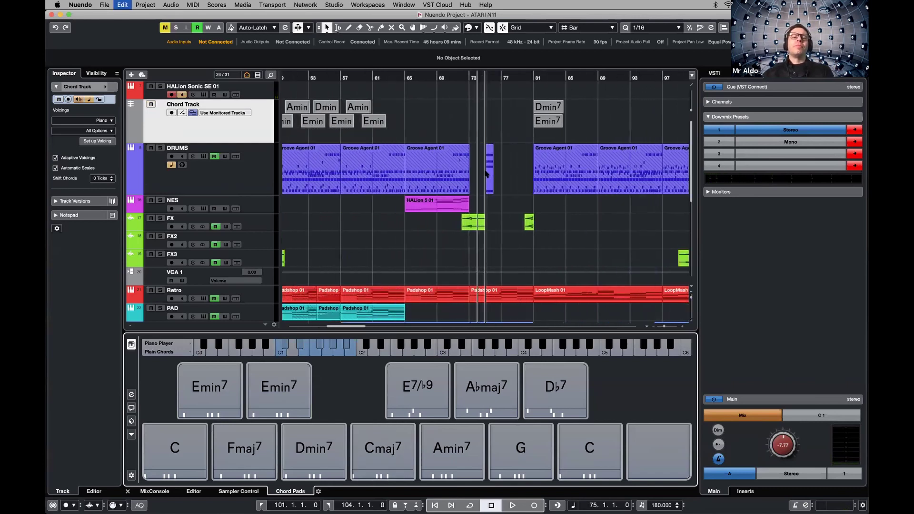
{"action": "key", "text": "h"}
{"action": "key", "text": "h"}
{"action": "left_click_drag", "start_coordinate": [410, 393], "coordinate": [453, 157]}
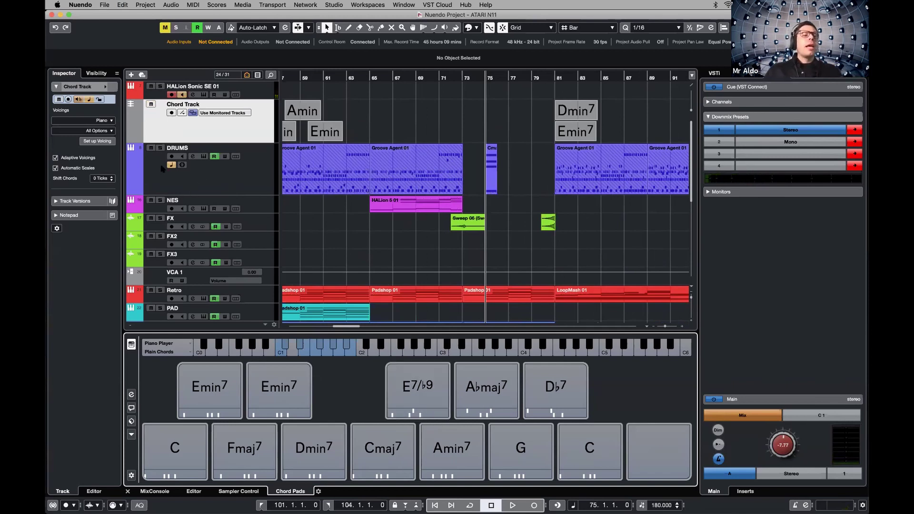
Select the DRUMS track's Groove Agent part at bar 65 and open the Groove Agent instrument beside the track list
{"action": "left_click", "coordinate": [222, 125]}
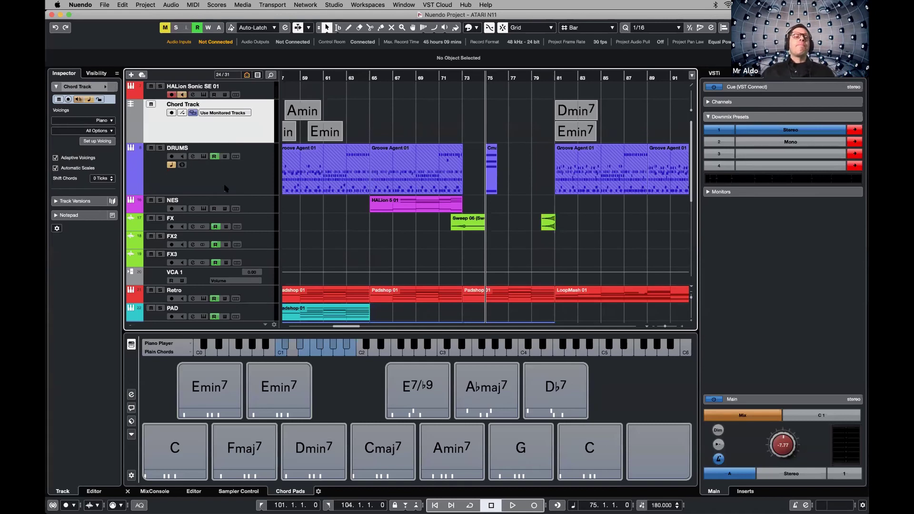
{"action": "left_click", "coordinate": [263, 153]}
{"action": "left_click", "coordinate": [375, 159]}
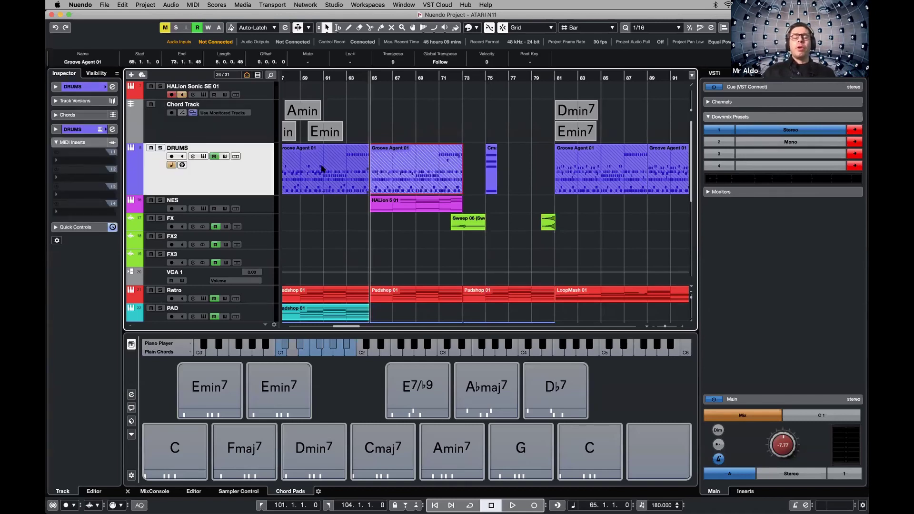
{"action": "left_click", "coordinate": [113, 130]}
{"action": "left_click_drag", "start_coordinate": [649, 158], "coordinate": [296, 150]}
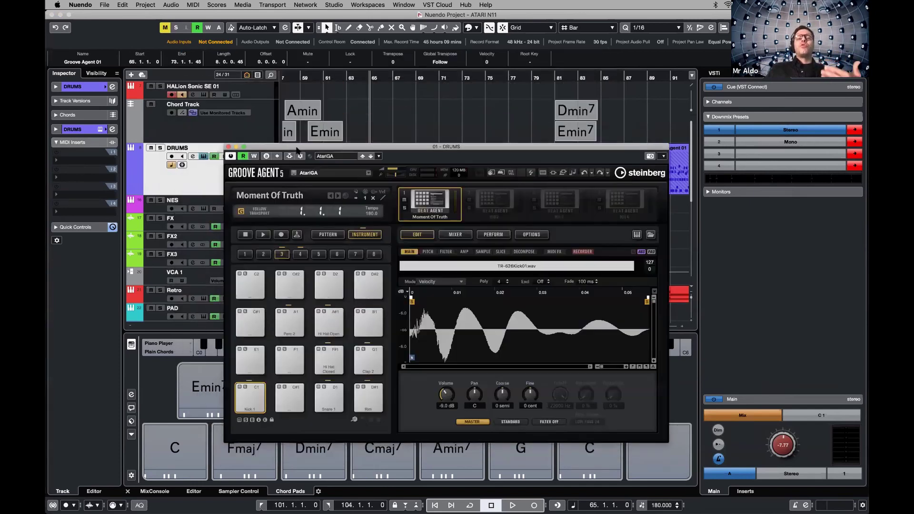
Audition Groove Agent's kick, hi-hat and snare pads, check neighbouring pad groups, return to group 3, and move the instrument window aside
{"action": "left_click", "coordinate": [261, 391]}
{"action": "left_click", "coordinate": [328, 357]}
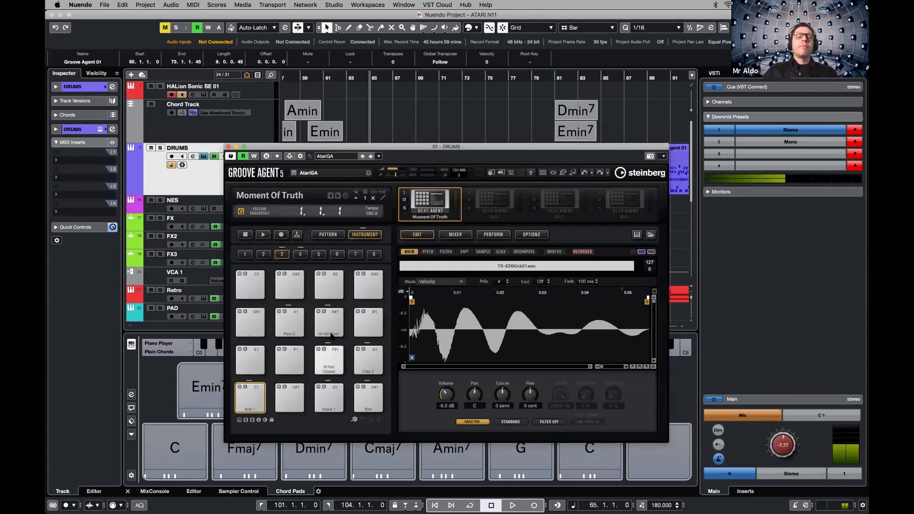
{"action": "left_click", "coordinate": [331, 320]}
{"action": "left_click", "coordinate": [323, 392]}
{"action": "left_click", "coordinate": [289, 360]}
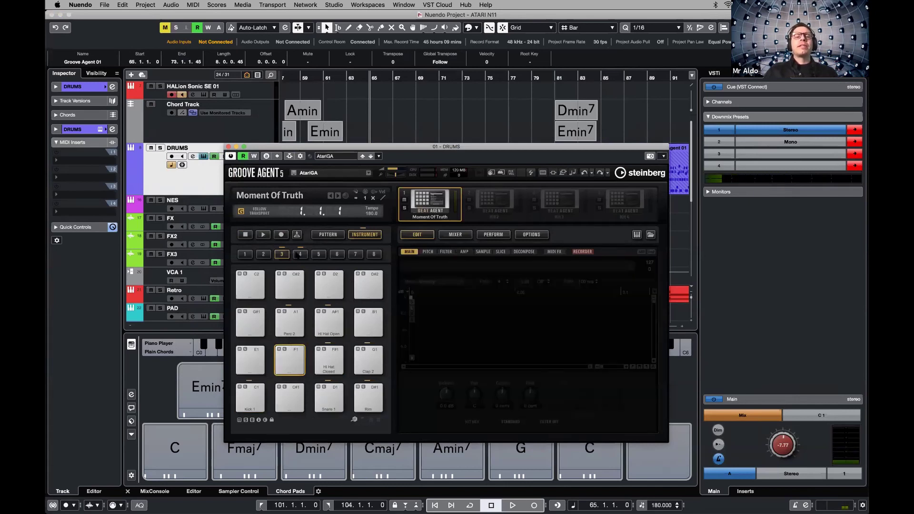
{"action": "left_click", "coordinate": [300, 254]}
{"action": "left_click", "coordinate": [283, 254]}
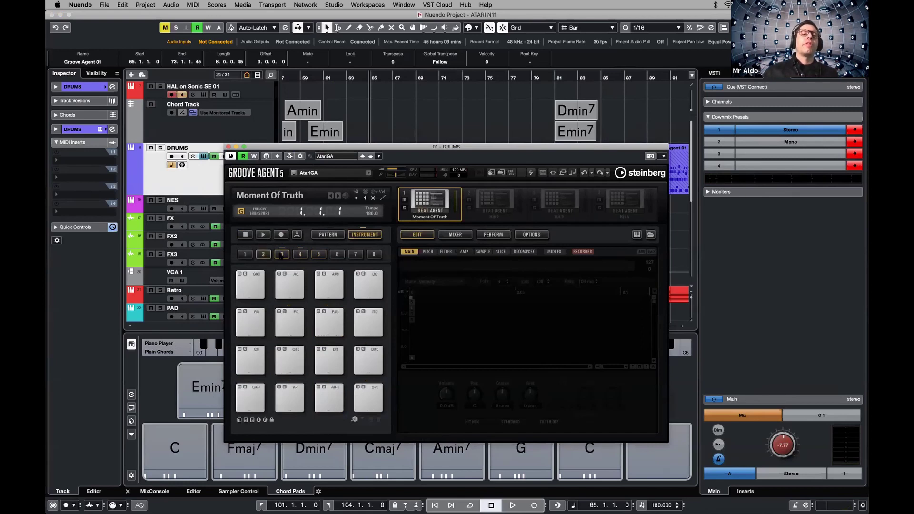
{"action": "left_click_drag", "start_coordinate": [276, 148], "coordinate": [612, 232]}
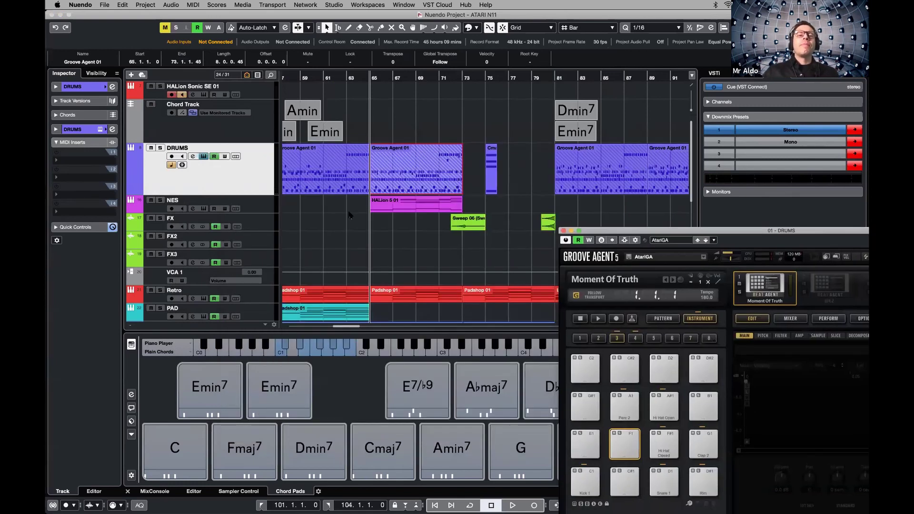
Open the Retro track's Retrologue 2 instrument, show all used automation, and move the synth window clear of the lanes
{"action": "scroll", "coordinate": [356, 219], "scroll_direction": "down", "scroll_amount": 2}
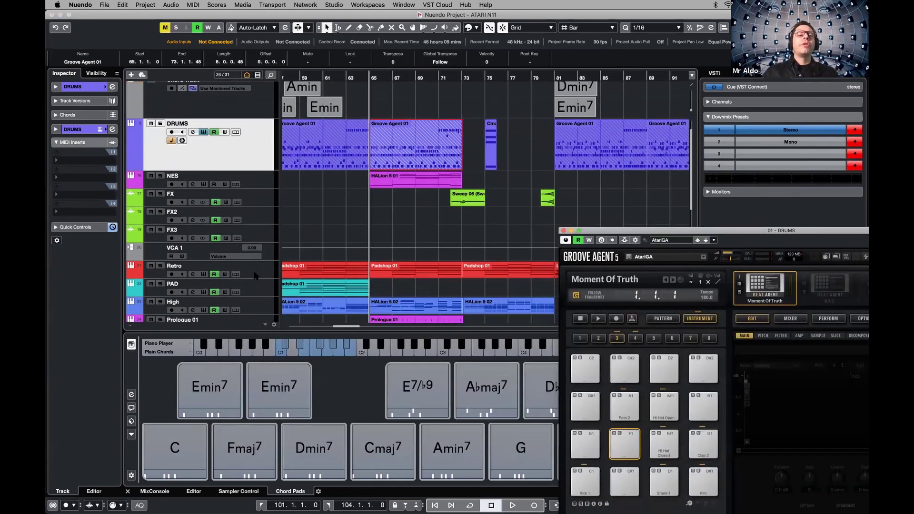
{"action": "left_click", "coordinate": [215, 270]}
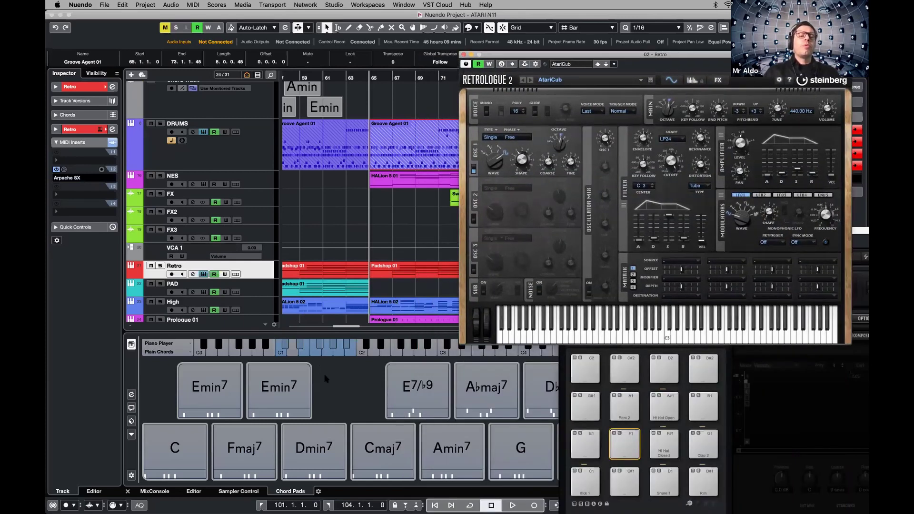
{"action": "right_click", "coordinate": [250, 266]}
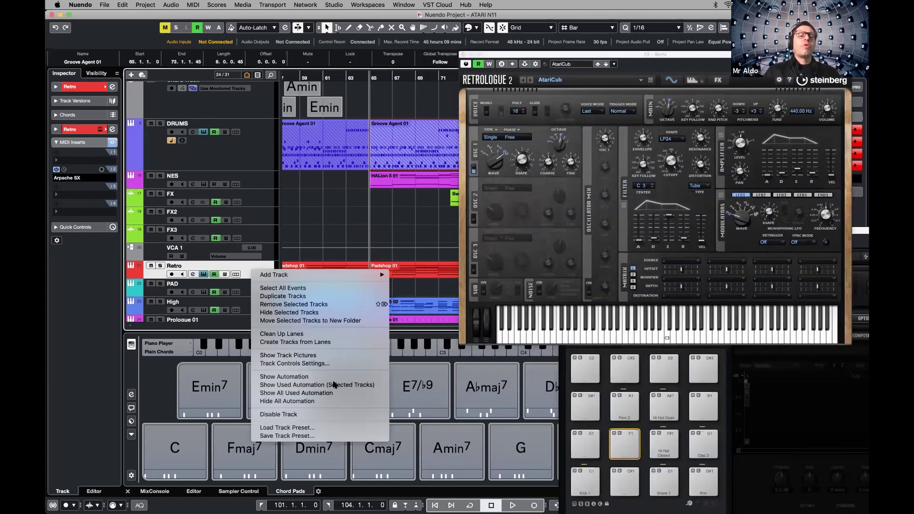
{"action": "left_click", "coordinate": [346, 392]}
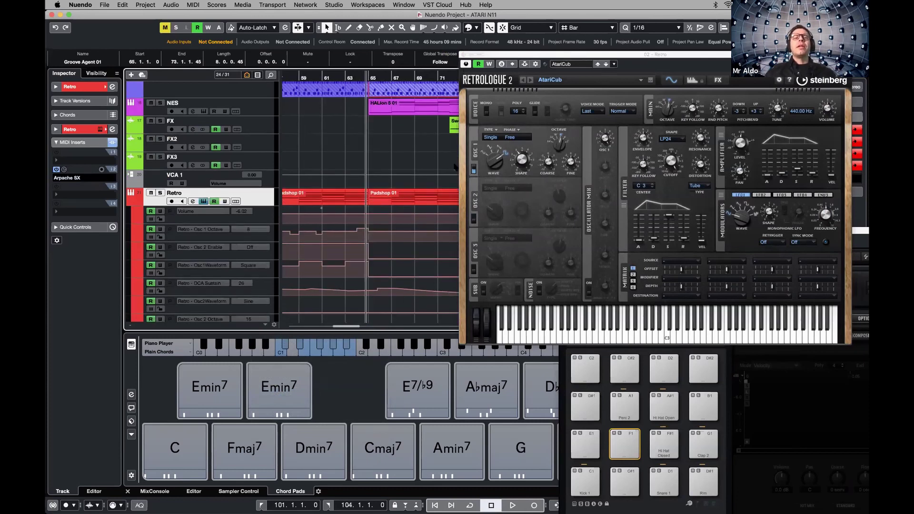
{"action": "left_click_drag", "start_coordinate": [642, 54], "coordinate": [680, 222]}
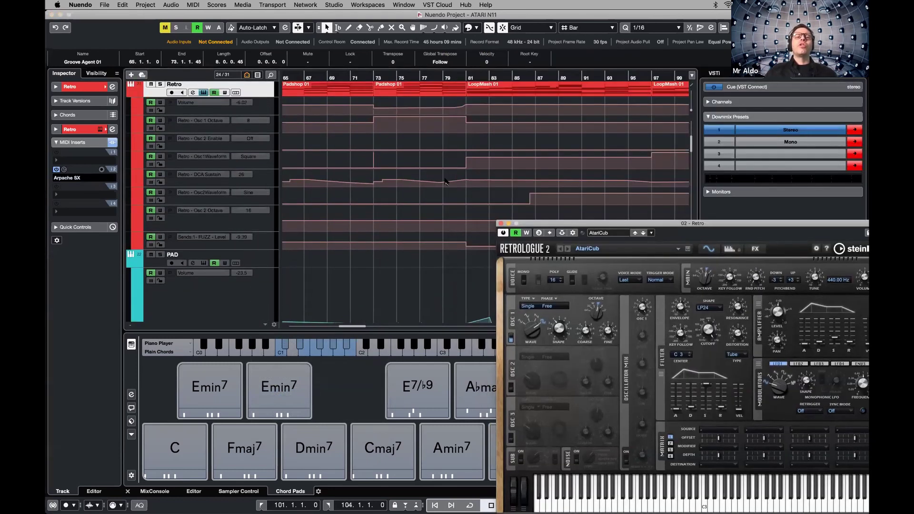
Set the playback position to bar 65 and play the arrangement with the Retro automation lanes in view
{"action": "scroll", "coordinate": [320, 102], "scroll_direction": "up", "scroll_amount": 1}
{"action": "scroll", "coordinate": [320, 102], "scroll_direction": "left", "scroll_amount": 3}
{"action": "left_click", "coordinate": [338, 75]}
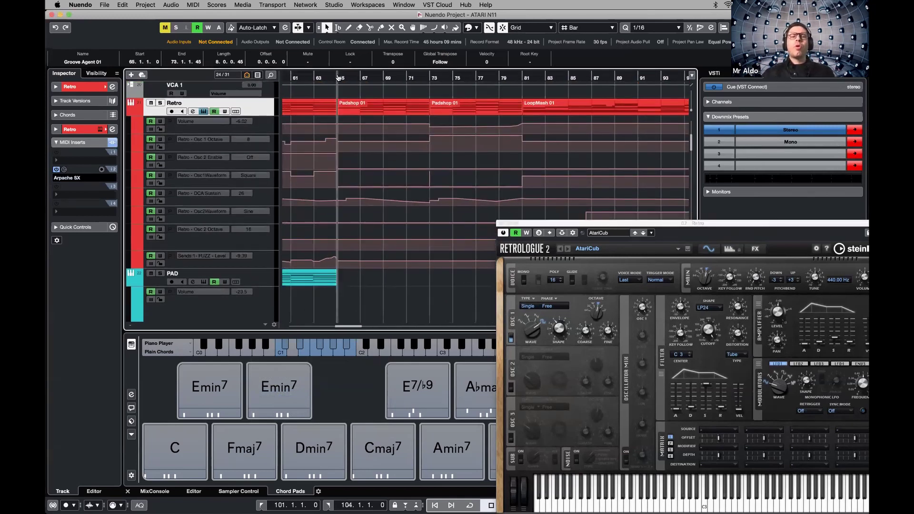
{"action": "key", "text": "g"}
{"action": "key", "text": "g"}
{"action": "key", "text": "g"}
{"action": "key", "text": "g"}
{"action": "key", "text": "g"}
{"action": "key", "text": "g"}
{"action": "key", "text": "g"}
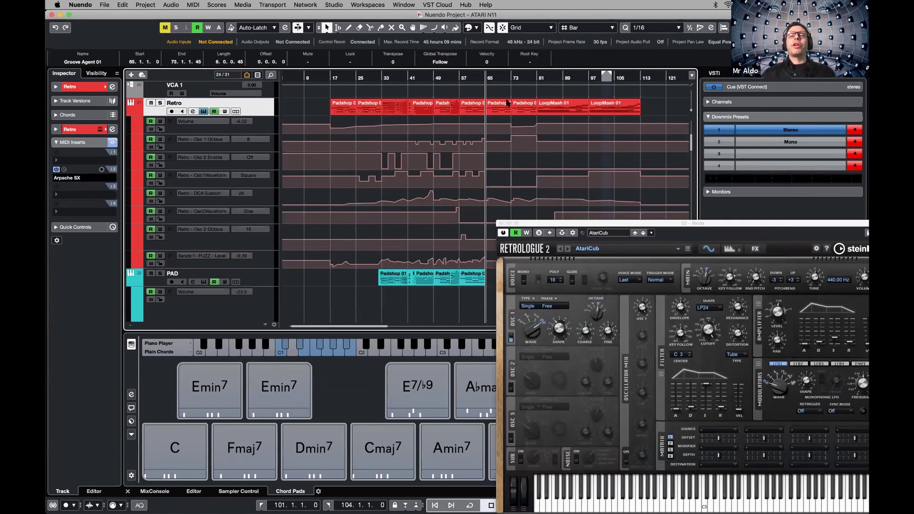
{"action": "key", "text": "space"}
Reposition the Retrologue 2 window during playback so that its oscillator controls can be watched alongside the Retro automation lanes
{"action": "left_click_drag", "start_coordinate": [686, 222], "coordinate": [666, 222]}
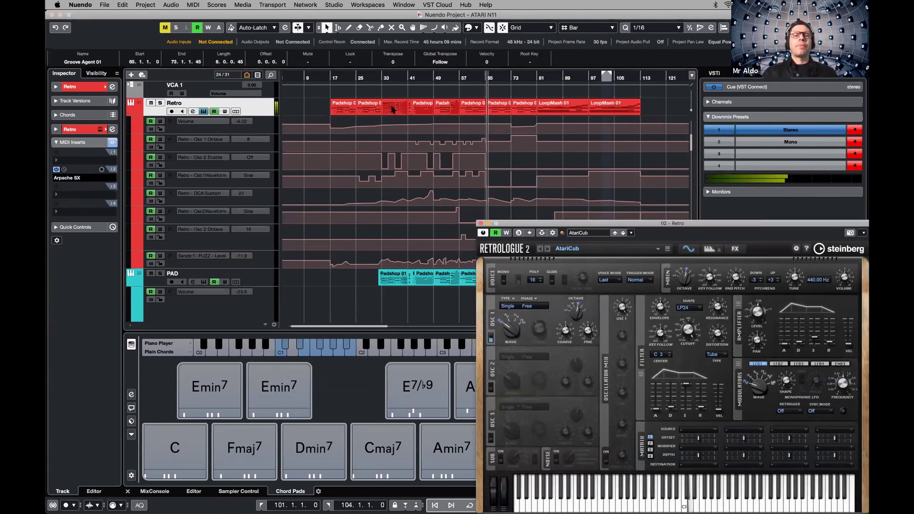
{"action": "scroll", "coordinate": [391, 111], "scroll_direction": "up", "scroll_amount": 4}
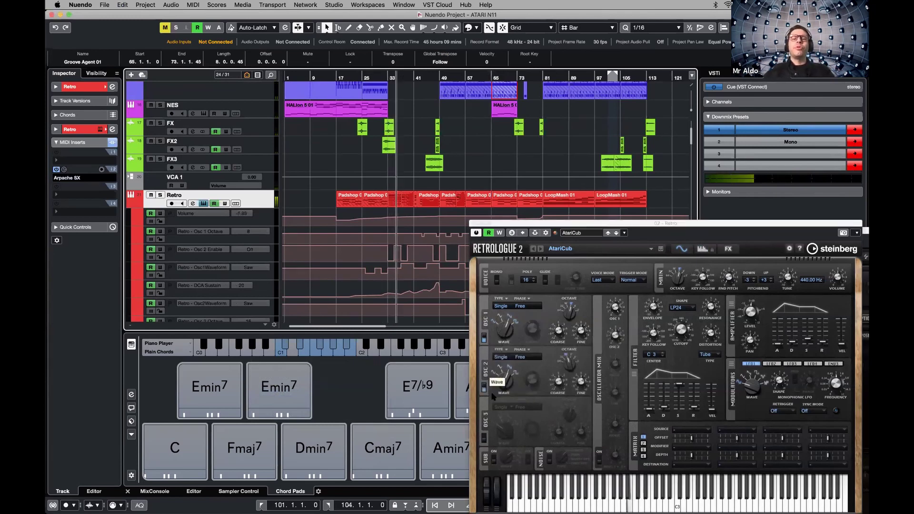
{"action": "left_click_drag", "start_coordinate": [562, 224], "coordinate": [235, 162]}
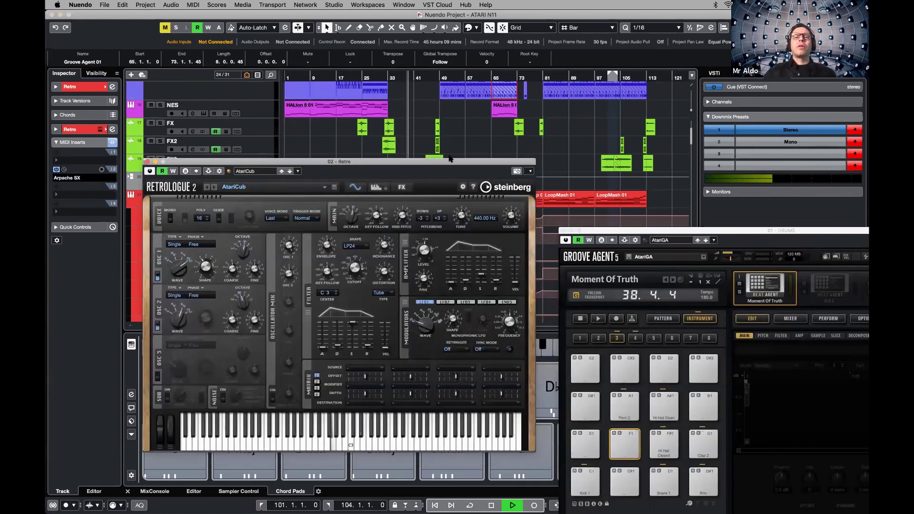
{"action": "left_click_drag", "start_coordinate": [370, 171], "coordinate": [758, 37]}
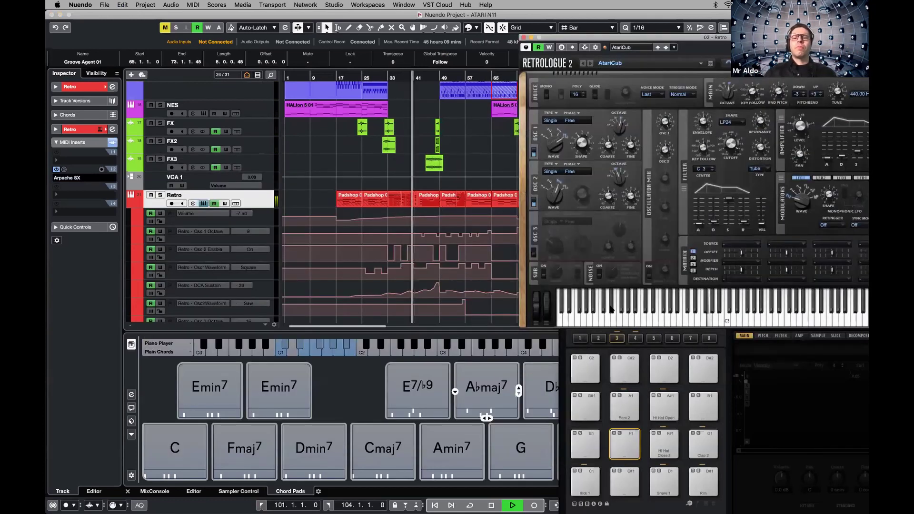
Bring the Retrologue 2 window to the front during playback and place its whole interface in view beside the Retro automation lanes
{"action": "left_click", "coordinate": [567, 233]}
{"action": "left_click", "coordinate": [564, 231]}
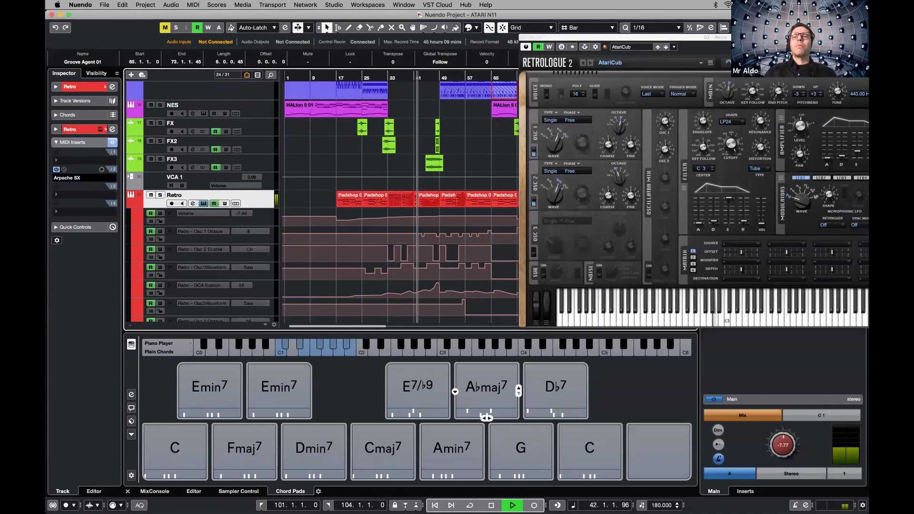
{"action": "left_click_drag", "start_coordinate": [673, 38], "coordinate": [583, 139]}
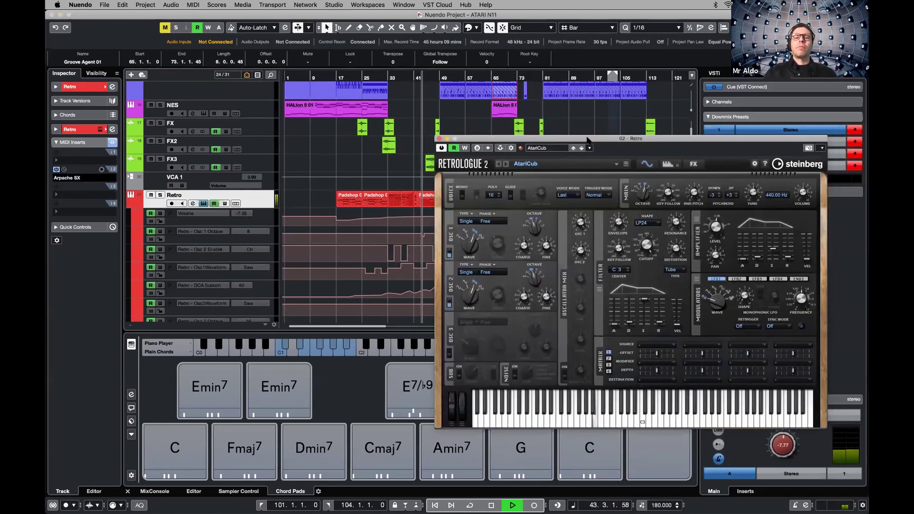
{"action": "left_click_drag", "start_coordinate": [781, 437], "coordinate": [783, 427]}
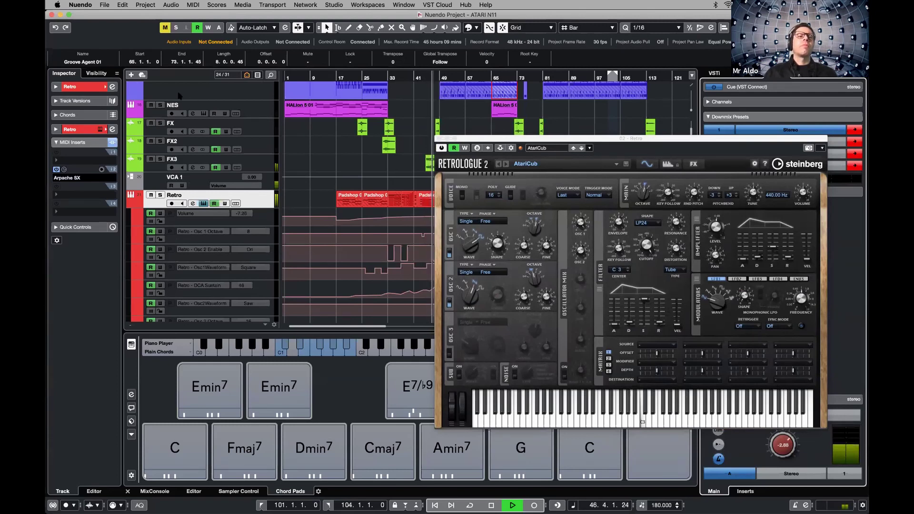
Follow the arrangement from the Chord Track through the Retro automation lanes to the PAD track during playback, and stop at bar 65
{"action": "scroll", "coordinate": [164, 92], "scroll_direction": "up", "scroll_amount": 5}
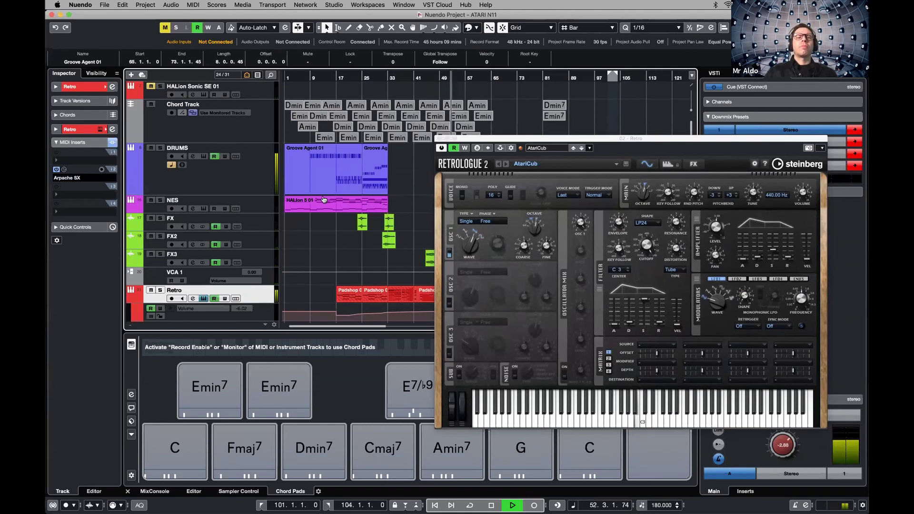
{"action": "scroll", "coordinate": [350, 200], "scroll_direction": "down", "scroll_amount": 3}
{"action": "scroll", "coordinate": [357, 193], "scroll_direction": "down", "scroll_amount": 4}
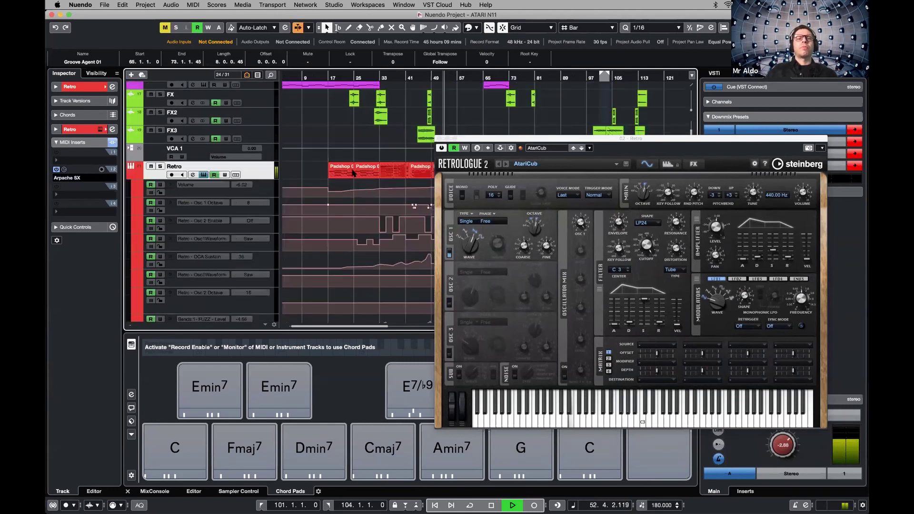
{"action": "scroll", "coordinate": [356, 143], "scroll_direction": "right", "scroll_amount": 3}
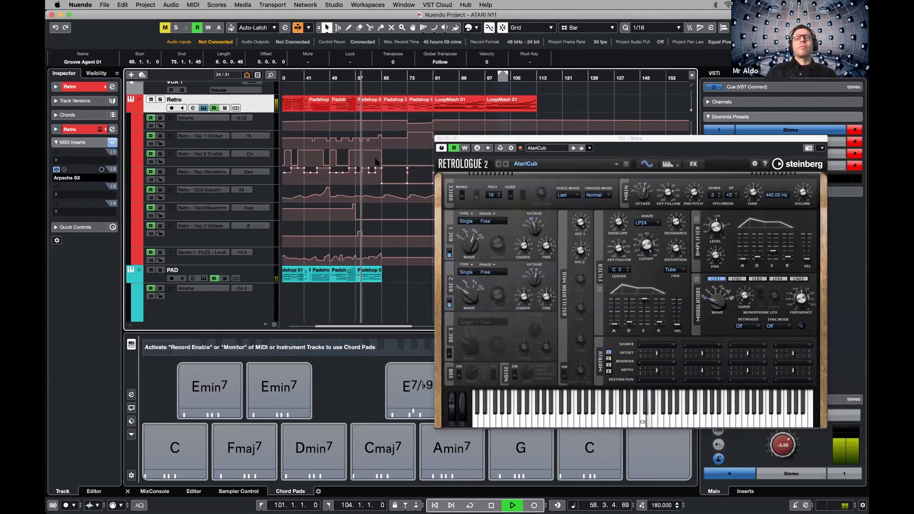
{"action": "key", "text": "space"}
{"action": "left_click", "coordinate": [790, 455]}
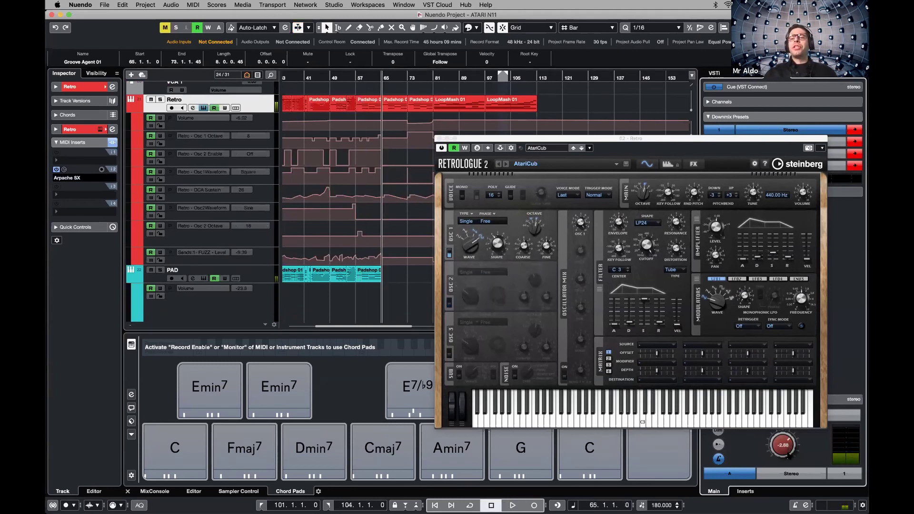
Close the Retrologue 2 window and hide the Retro track's automation lanes
{"action": "left_click", "coordinate": [440, 139]}
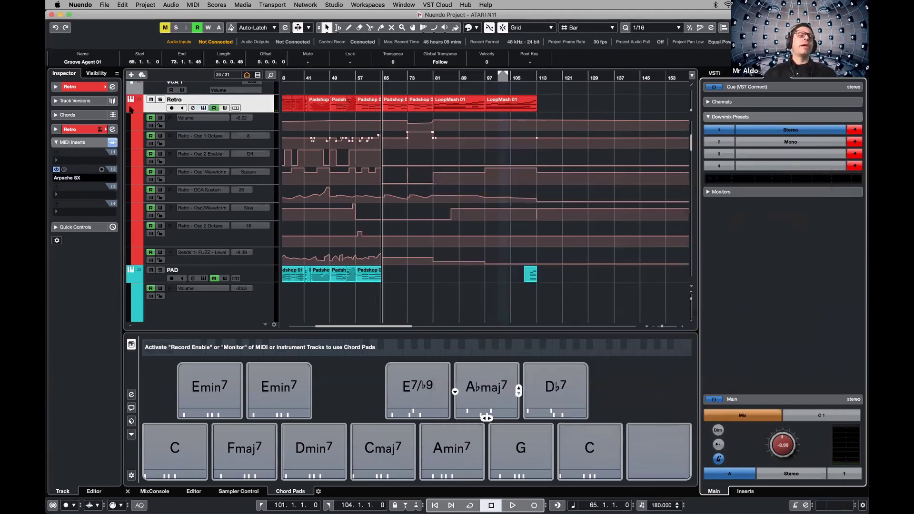
{"action": "left_click", "coordinate": [131, 109]}
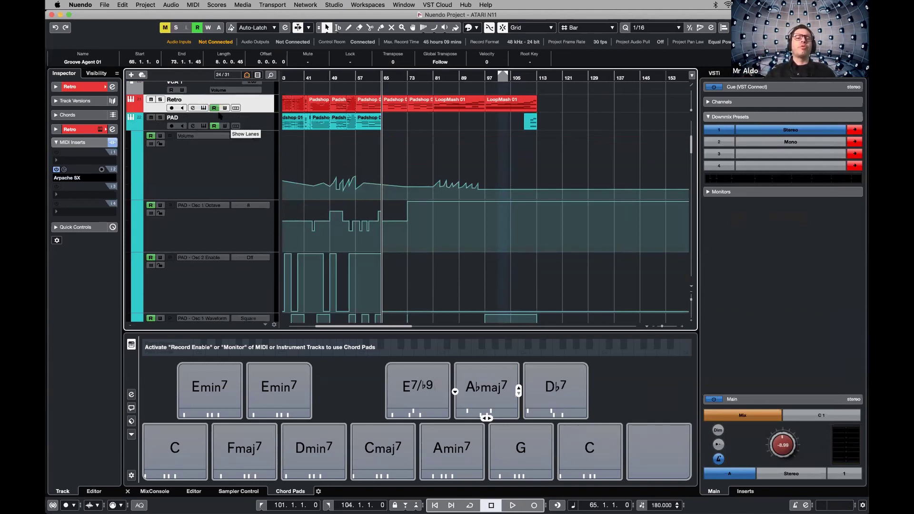
Open the MixConsole, examine the inserts and sends from the kick channel through the DRUMS outputs, and return to the project
{"action": "key", "text": "F3"}
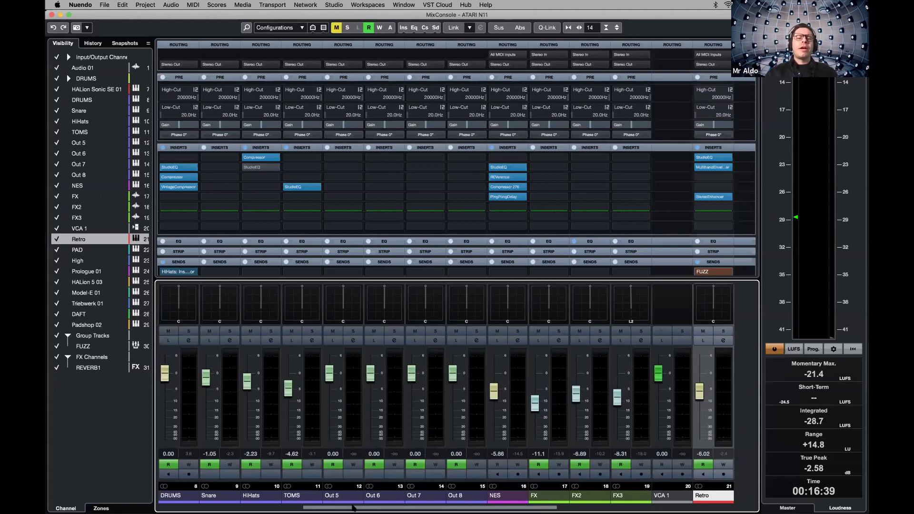
{"action": "scroll", "coordinate": [266, 500], "scroll_direction": "left", "scroll_amount": 6}
{"action": "left_click", "coordinate": [259, 501]}
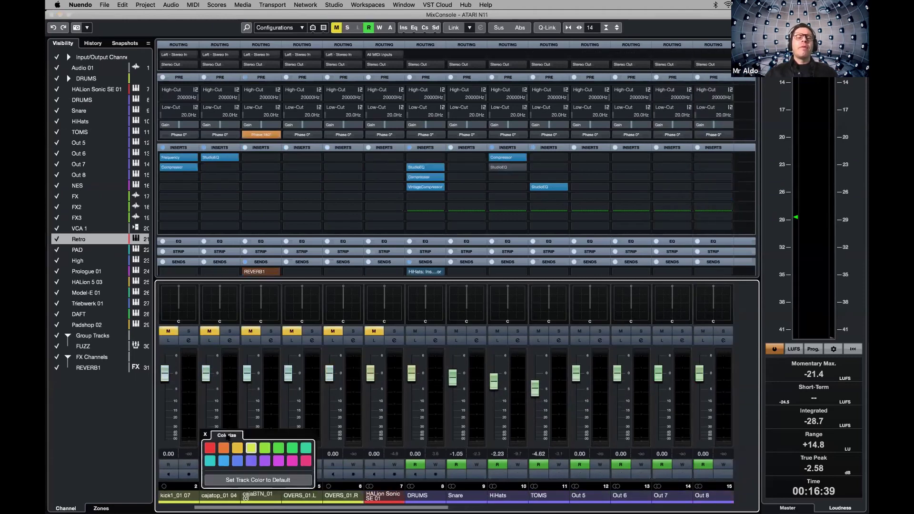
{"action": "left_click", "coordinate": [205, 434]}
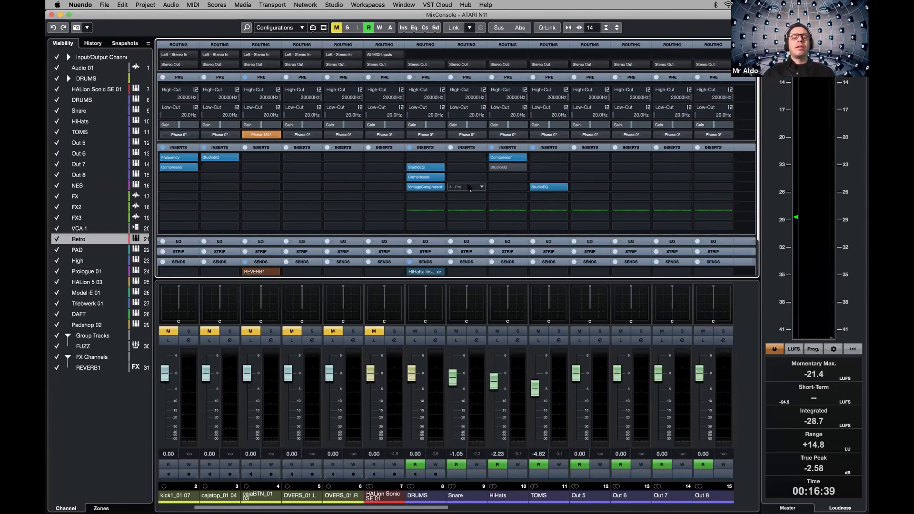
{"action": "key", "text": "F3"}
Select the Chord Track to show its voicing settings in the Inspector
{"action": "scroll", "coordinate": [176, 109], "scroll_direction": "up", "scroll_amount": 3}
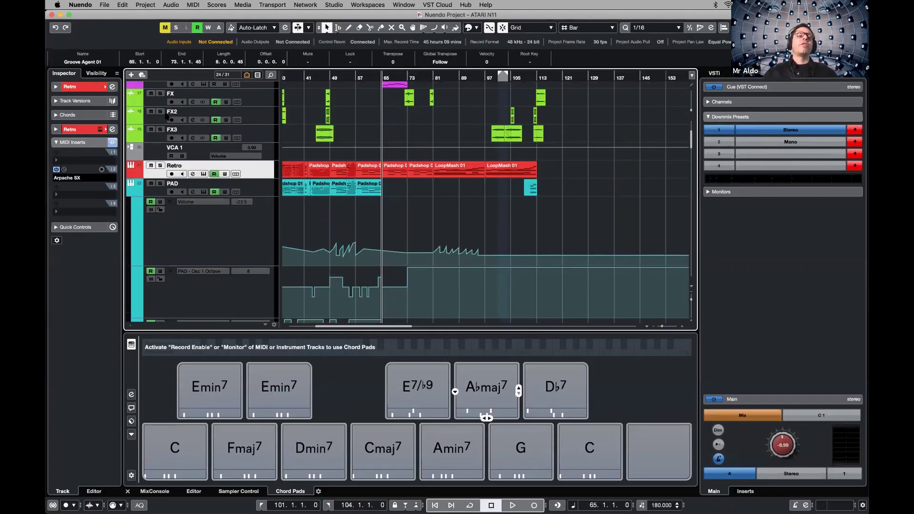
{"action": "scroll", "coordinate": [161, 121], "scroll_direction": "up", "scroll_amount": 5}
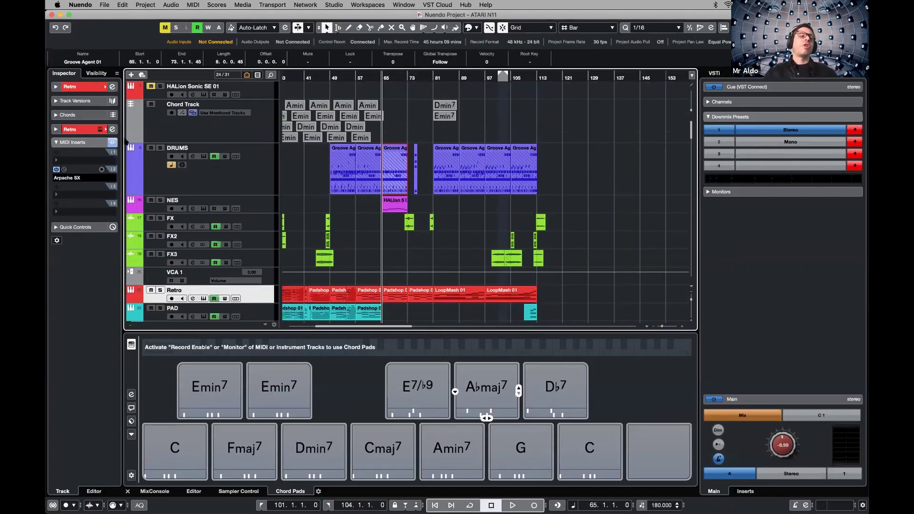
{"action": "left_click", "coordinate": [154, 127]}
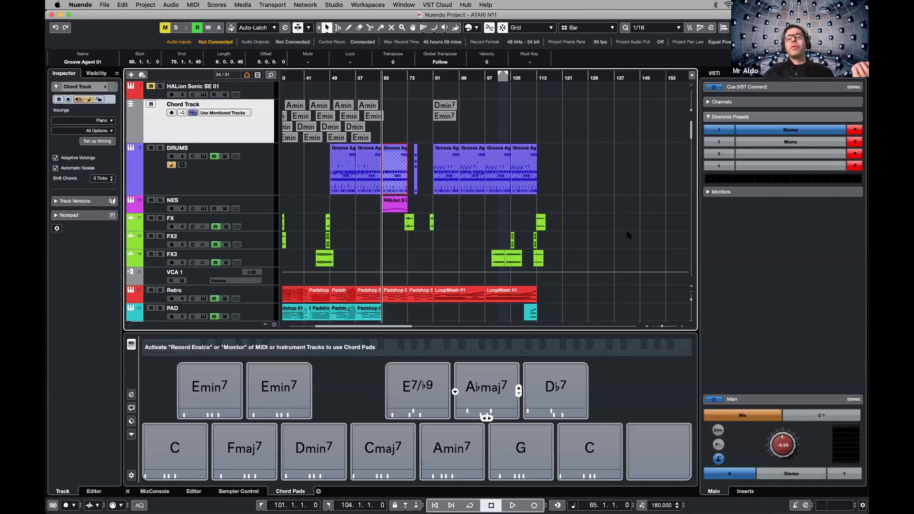
Show the DRUMS track's Groove Agent 5 over the arrangement, close it, and select the DRUMS event starting at bar 89
{"action": "key", "text": "Down"}
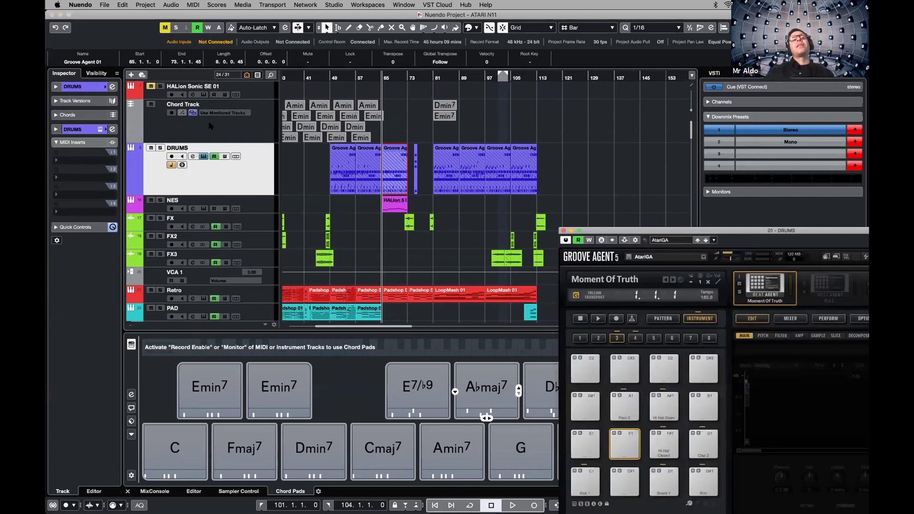
{"action": "left_click_drag", "start_coordinate": [749, 231], "coordinate": [467, 158]}
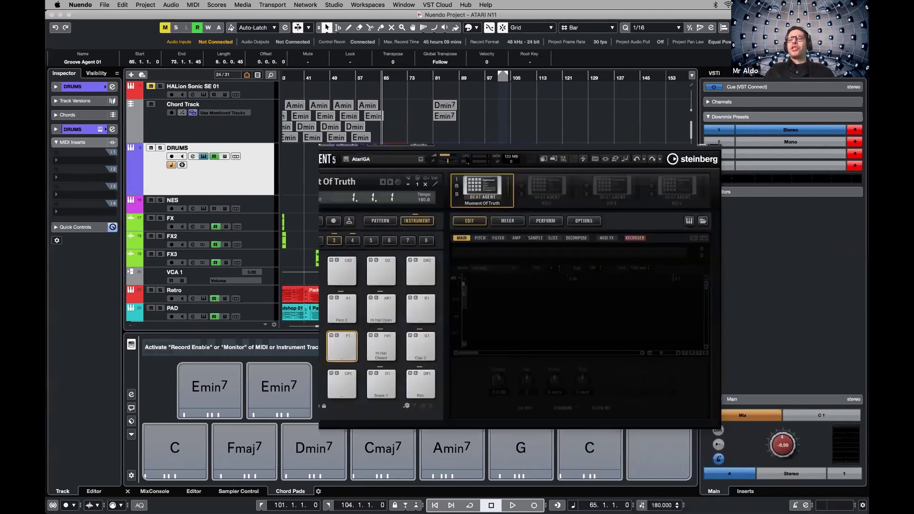
{"action": "key", "text": "super+w"}
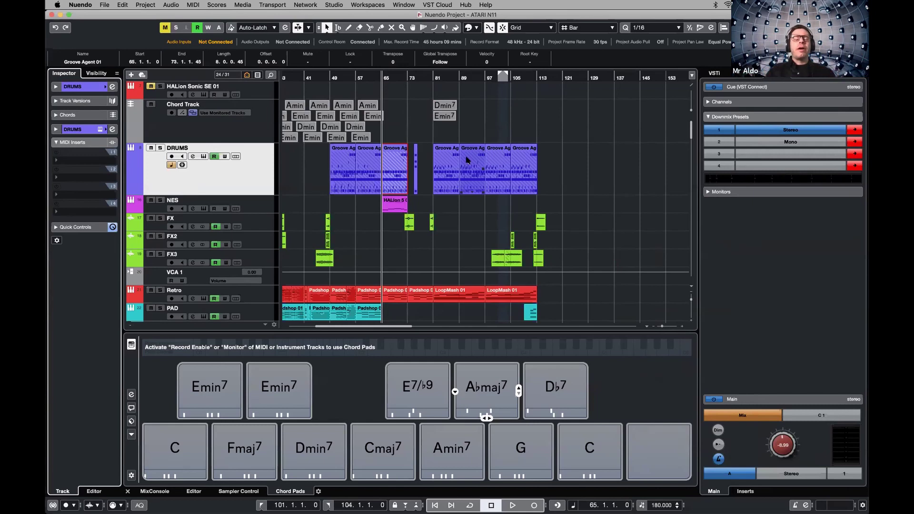
{"action": "left_click", "coordinate": [467, 161]}
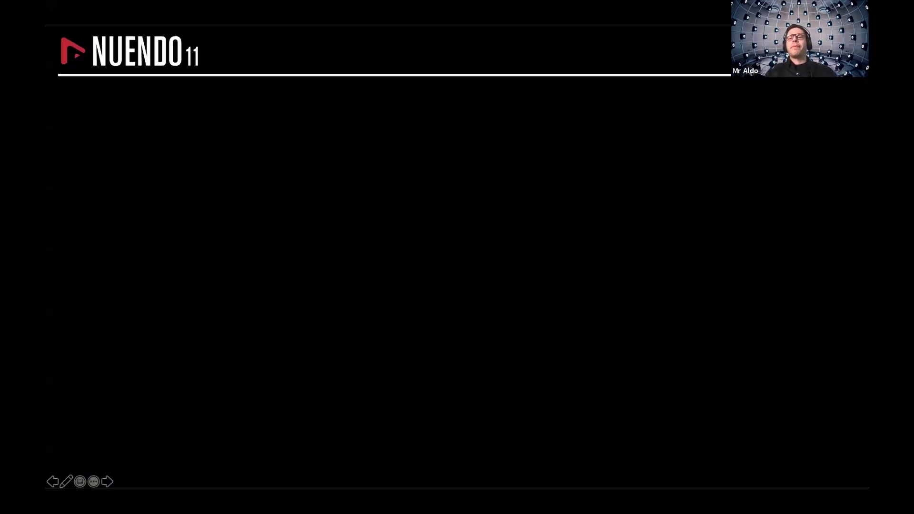
{"action": "key", "text": "Right"}
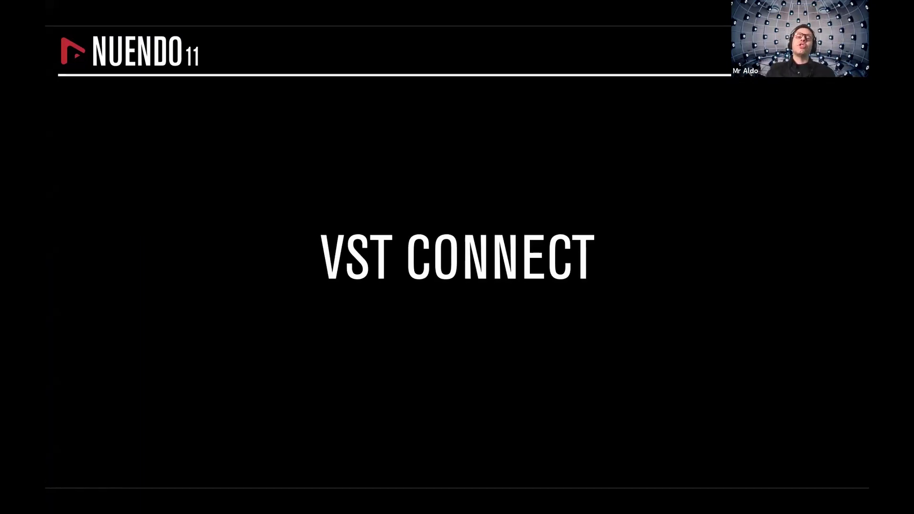
{"action": "key", "text": "Right"}
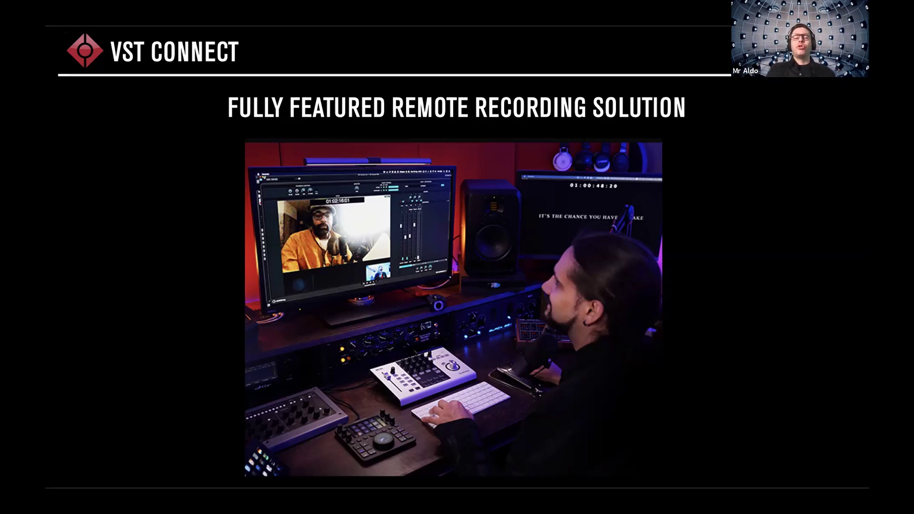
{"action": "key", "text": "Right"}
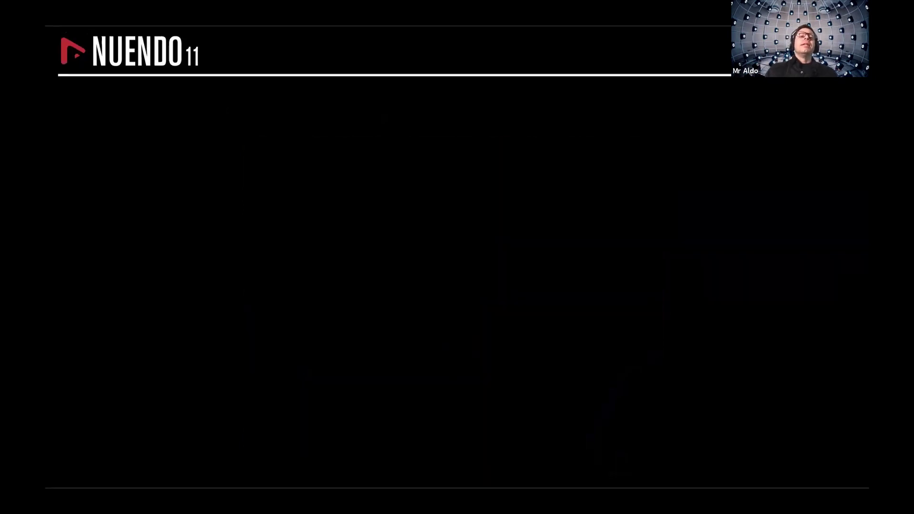